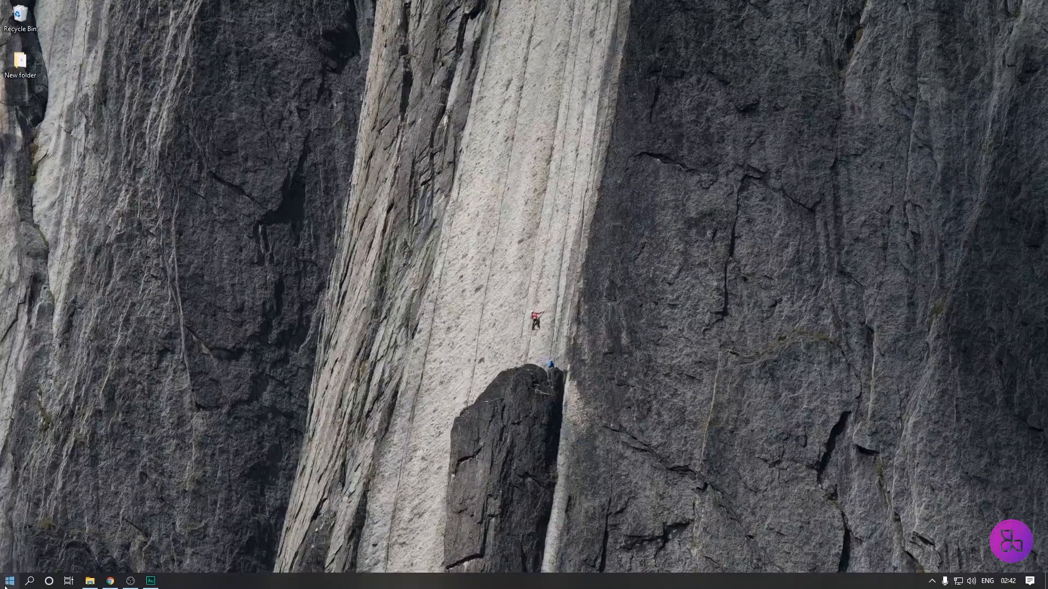
Launch Adobe Photoshop 2020 and preview the recent files as thumbnails before returning to the list view.
left_click(10, 580)
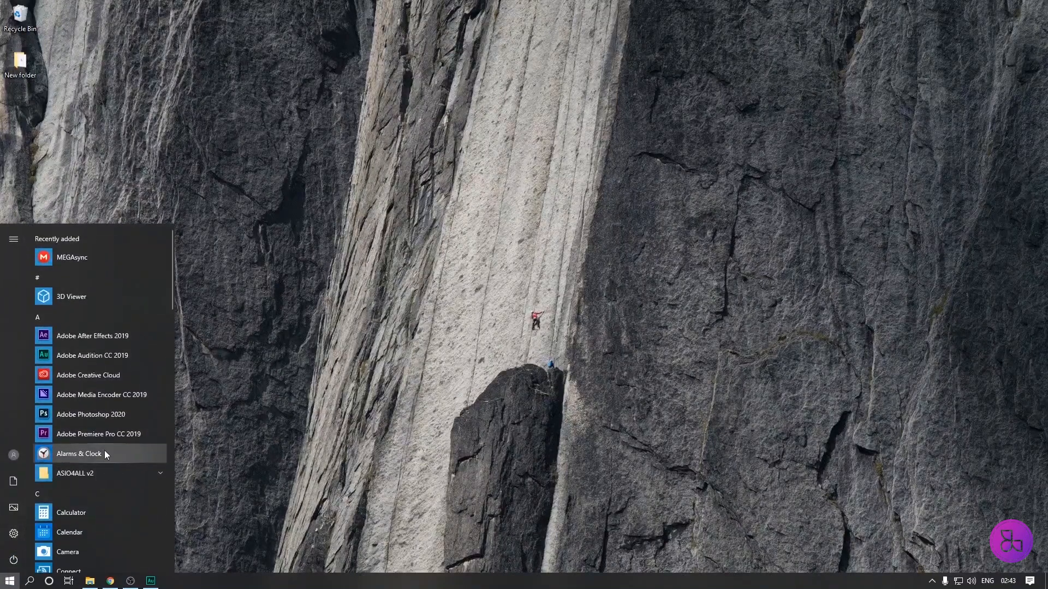
left_click(92, 420)
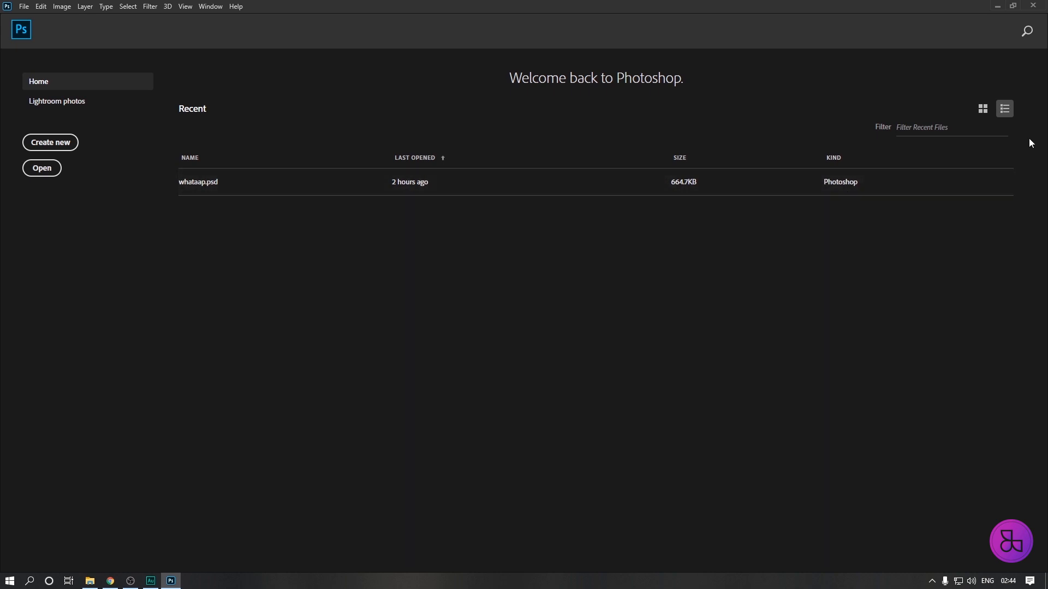
left_click(982, 111)
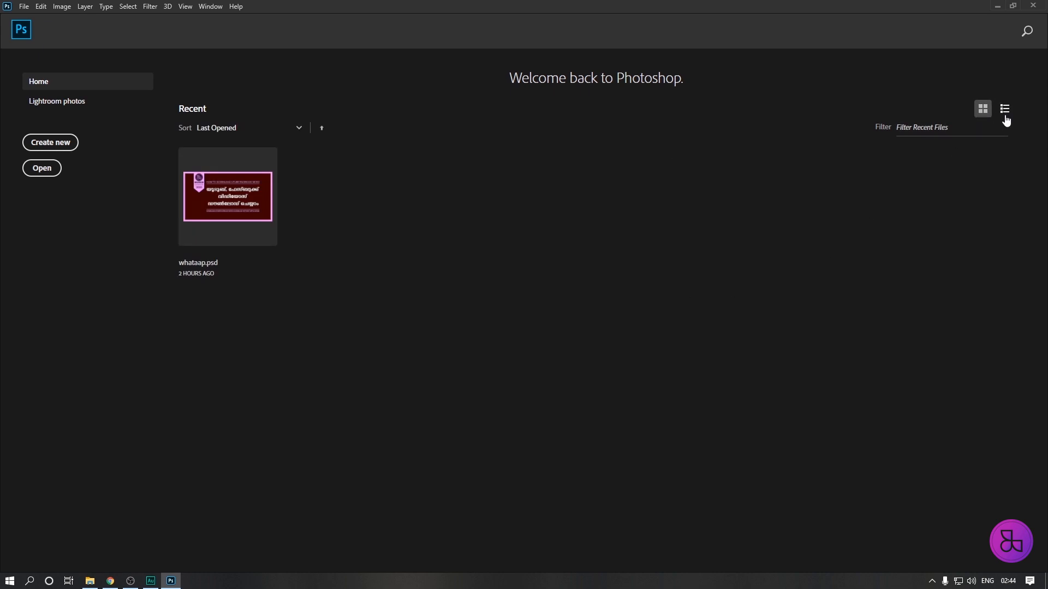
left_click(1004, 110)
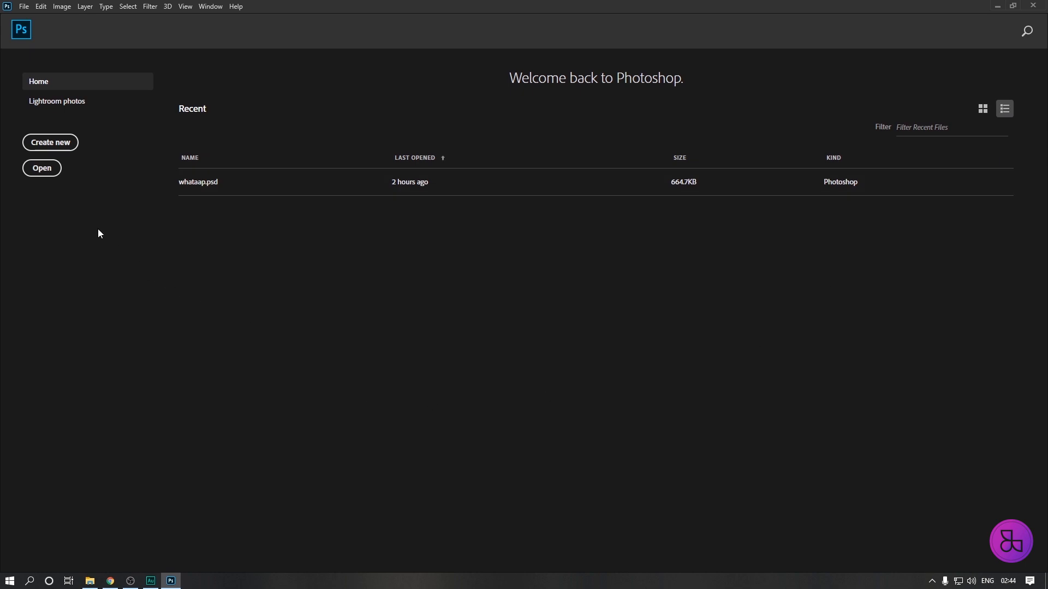
Start a new document and reposition the New Document dialog over the home screen.
left_click(56, 144)
left_click_drag(383, 97, 483, 78)
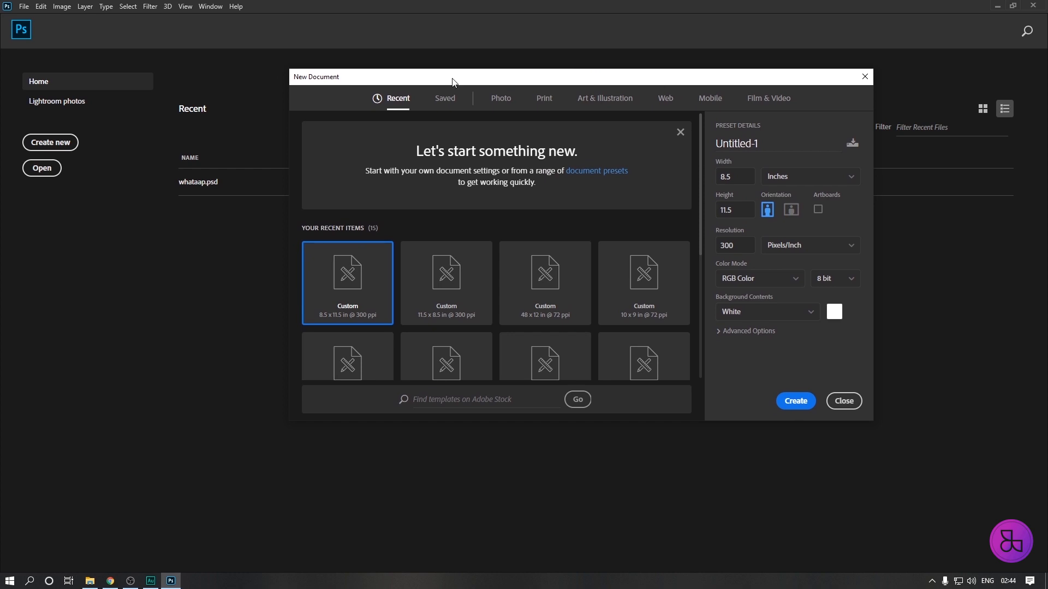
left_click_drag(467, 82, 443, 79)
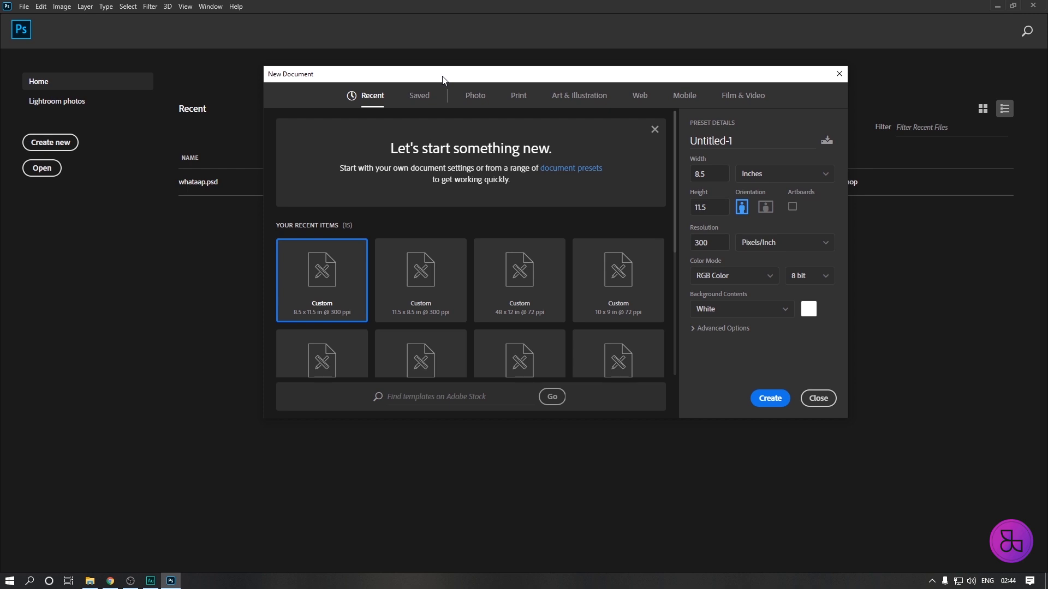
left_click_drag(664, 77, 650, 74)
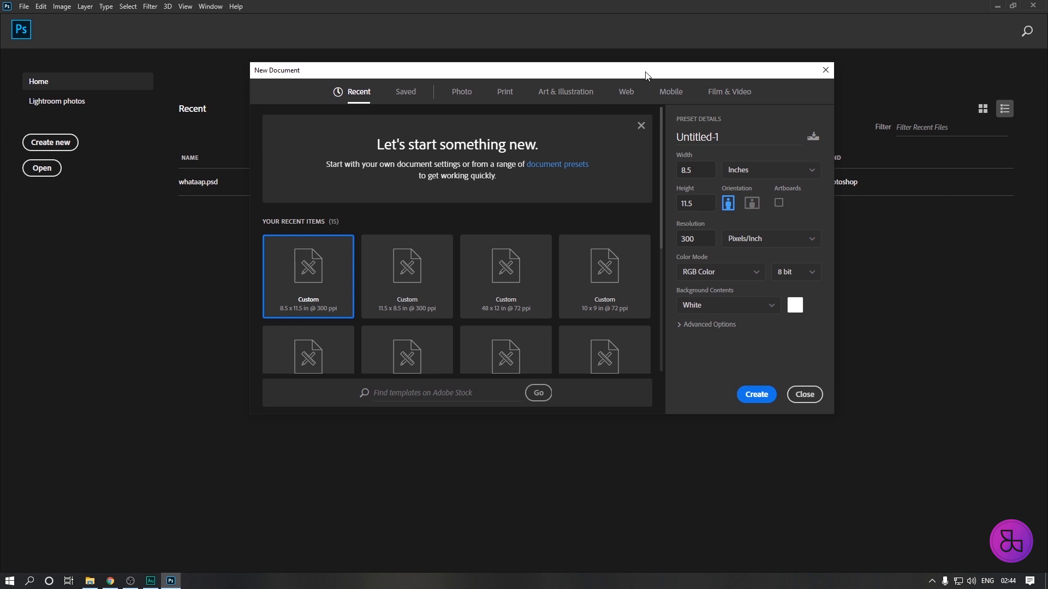
left_click_drag(647, 74, 640, 69)
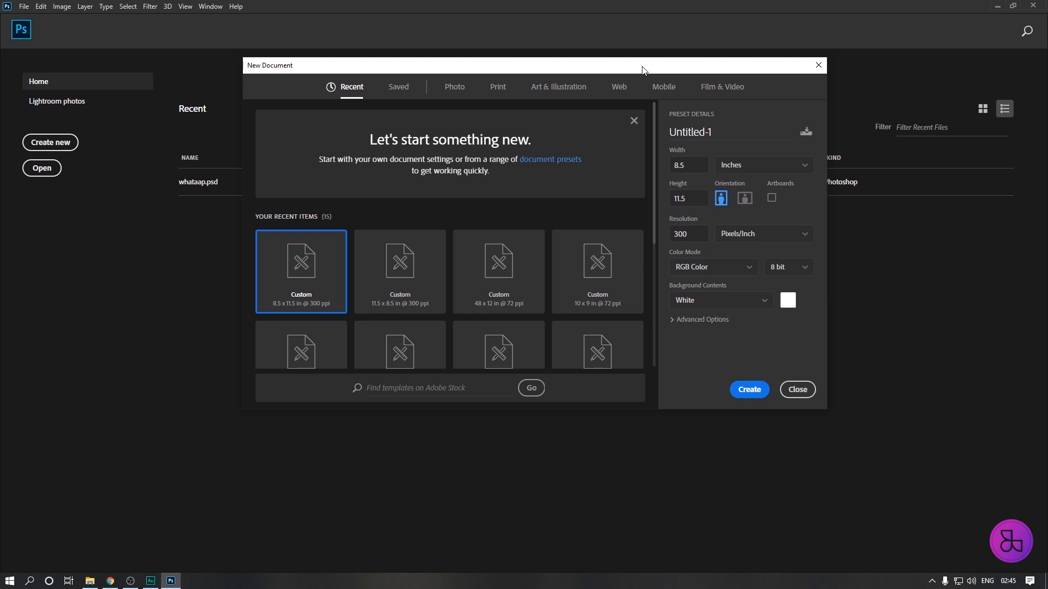
left_click_drag(643, 70, 639, 67)
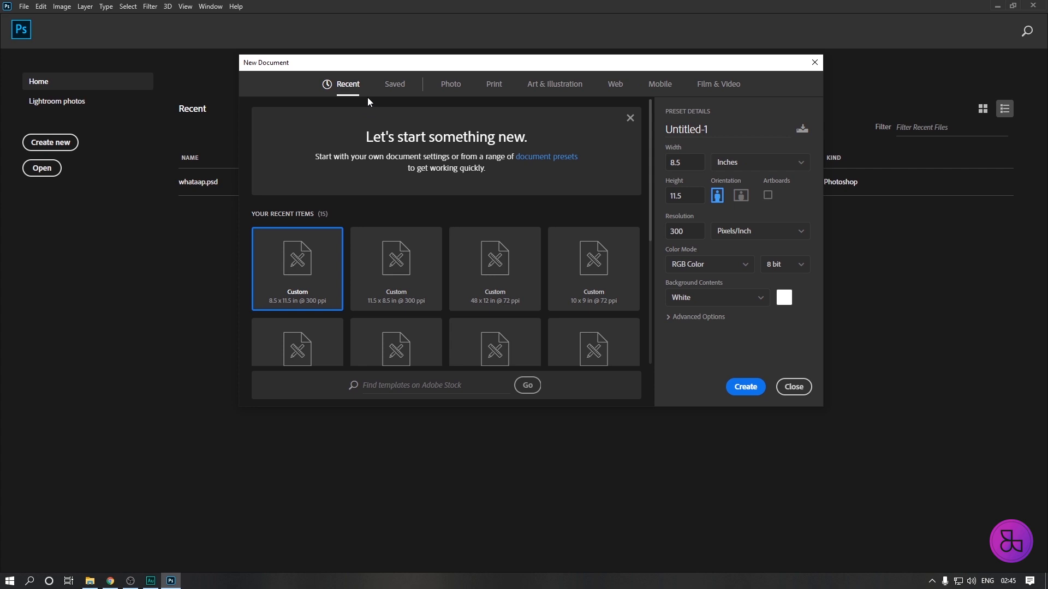
Compare the recent presets with the Film & Video ones and settle on HDTV 1080p, 1920 x 1080 px at 72 ppi.
left_click(717, 87)
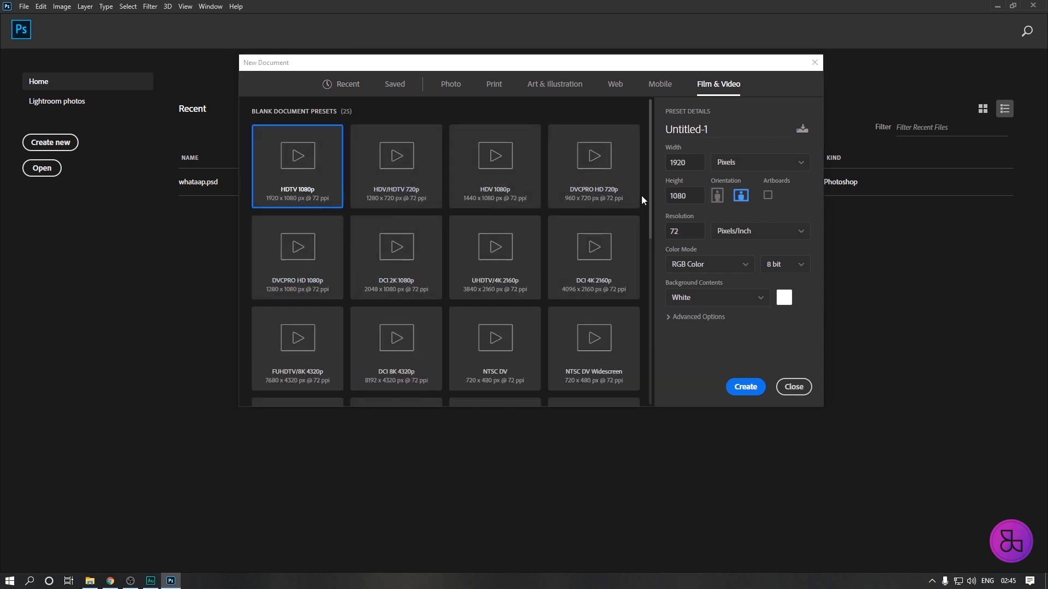
mouse_move(650, 182)
left_mouse_down()
mouse_move(651, 229)
mouse_move(654, 172)
left_mouse_up()
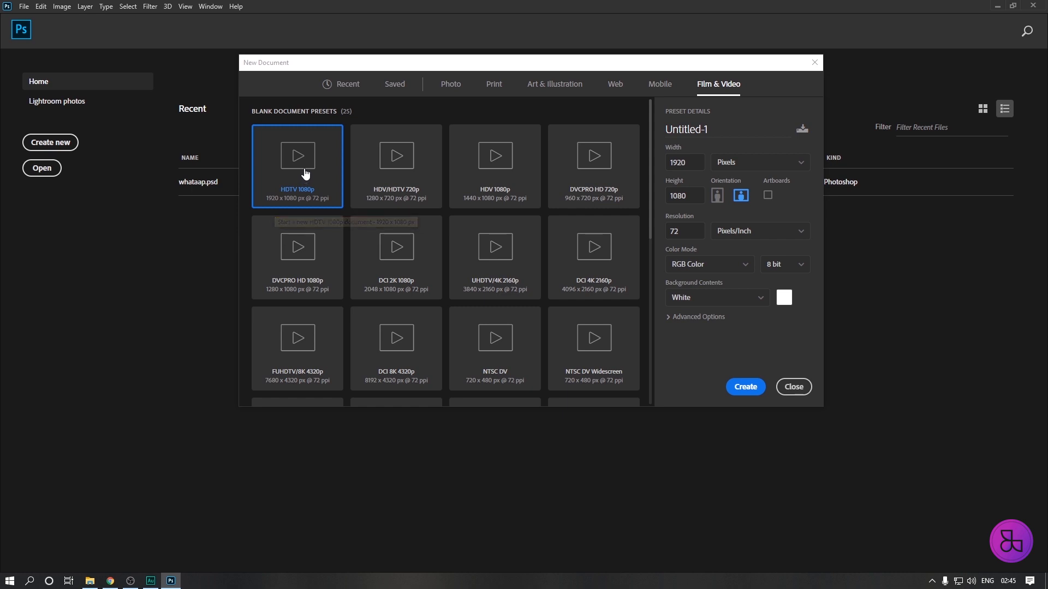
left_click(351, 88)
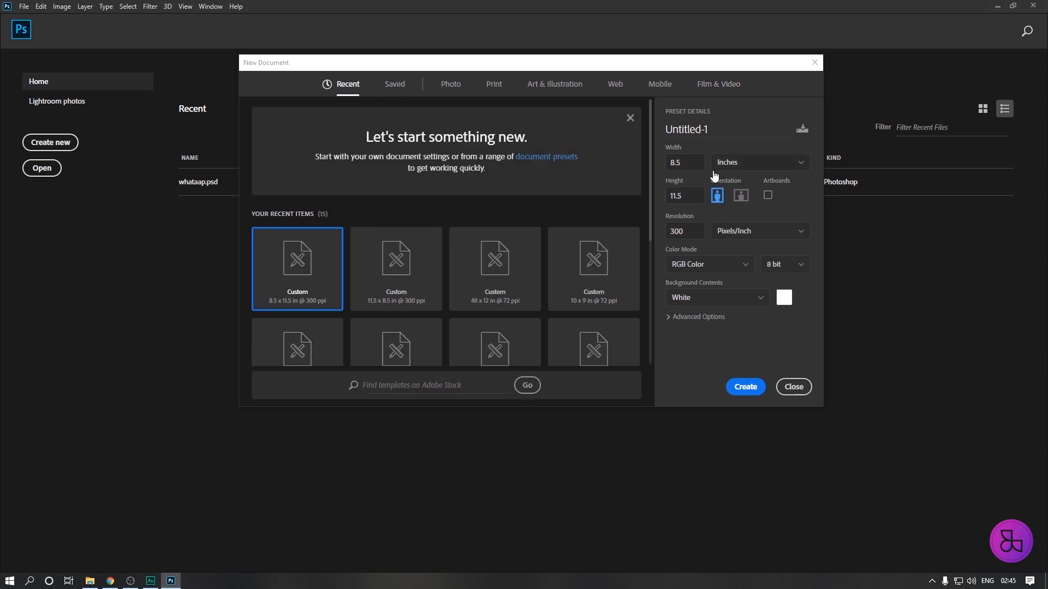
left_click(682, 162)
left_click(721, 85)
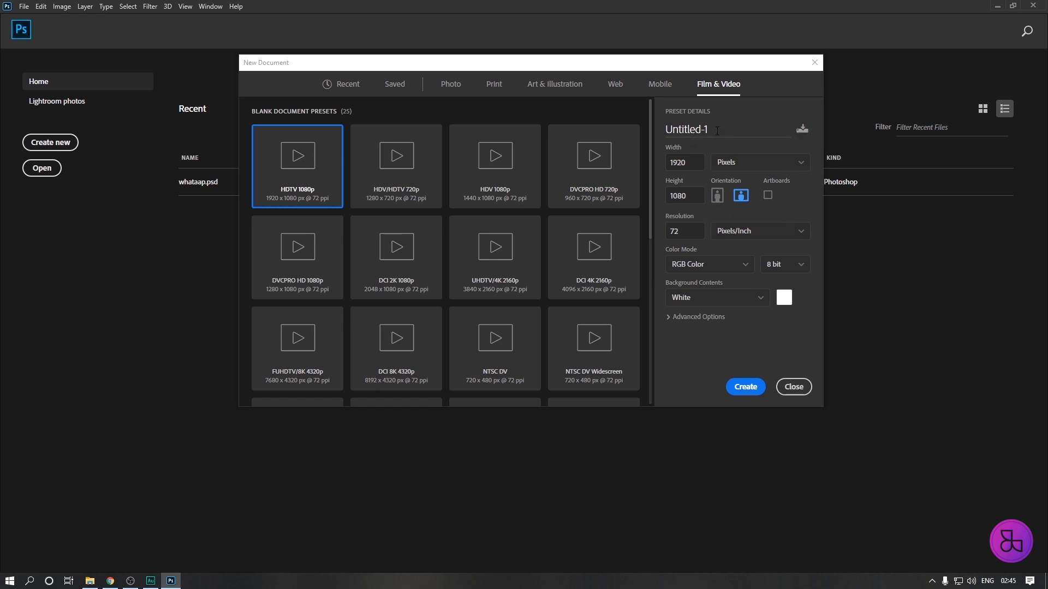
Name the new document "tump".
left_click_drag(711, 127, 651, 133)
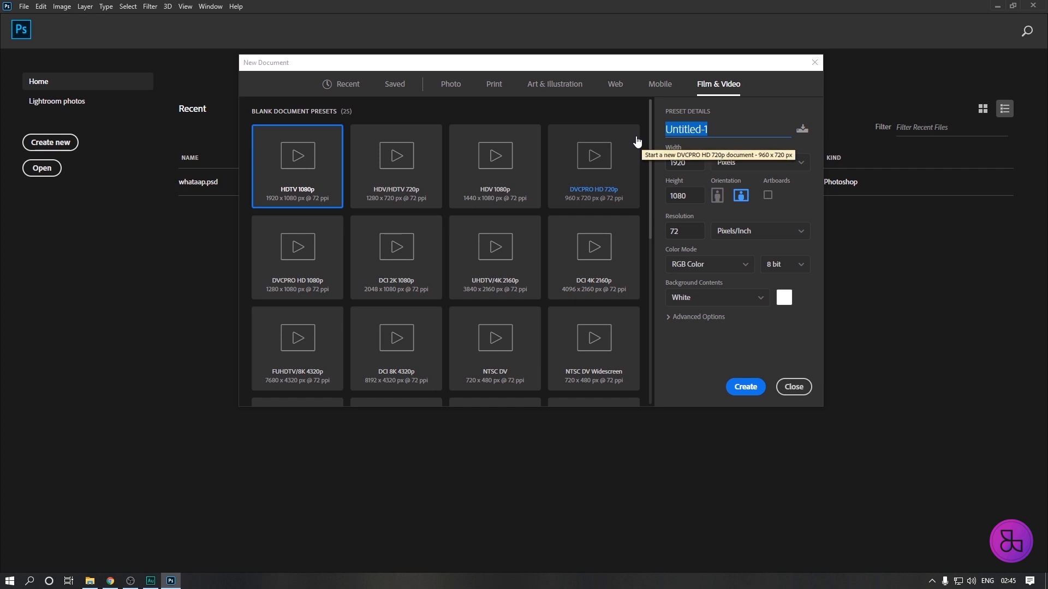
type("teu")
key("BackSpace")
type("ump")
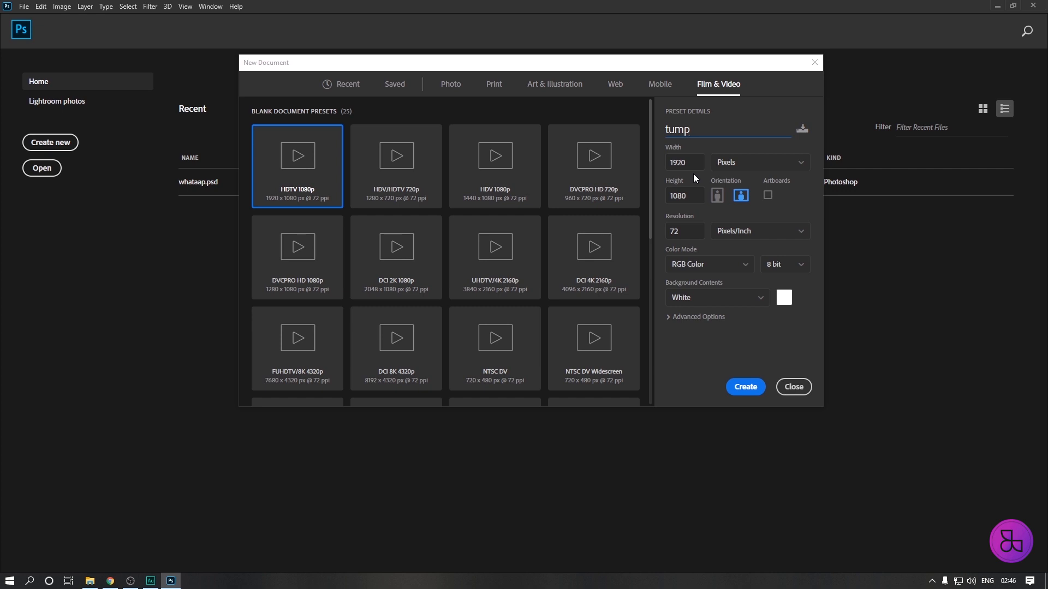
Save the 1920 x 1080 px document settings as a preset named "Saved 1".
left_click(394, 86)
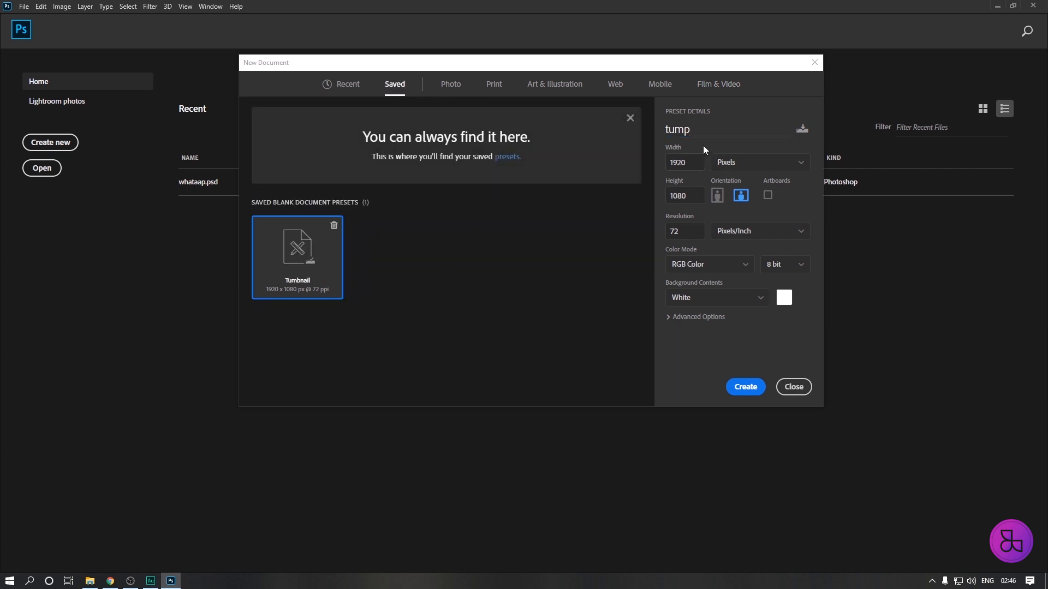
left_click(802, 129)
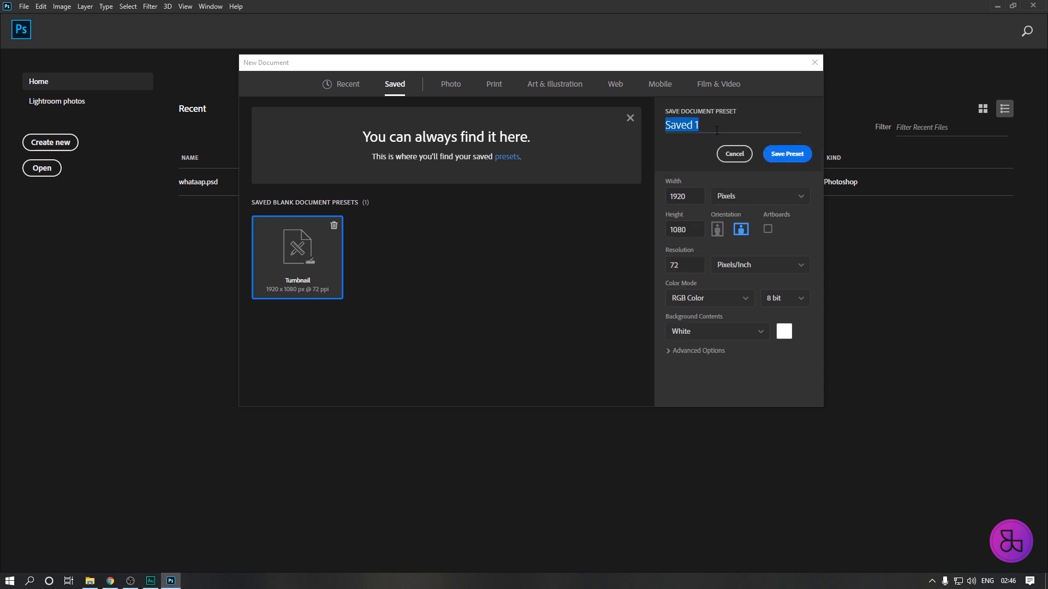
left_click(788, 155)
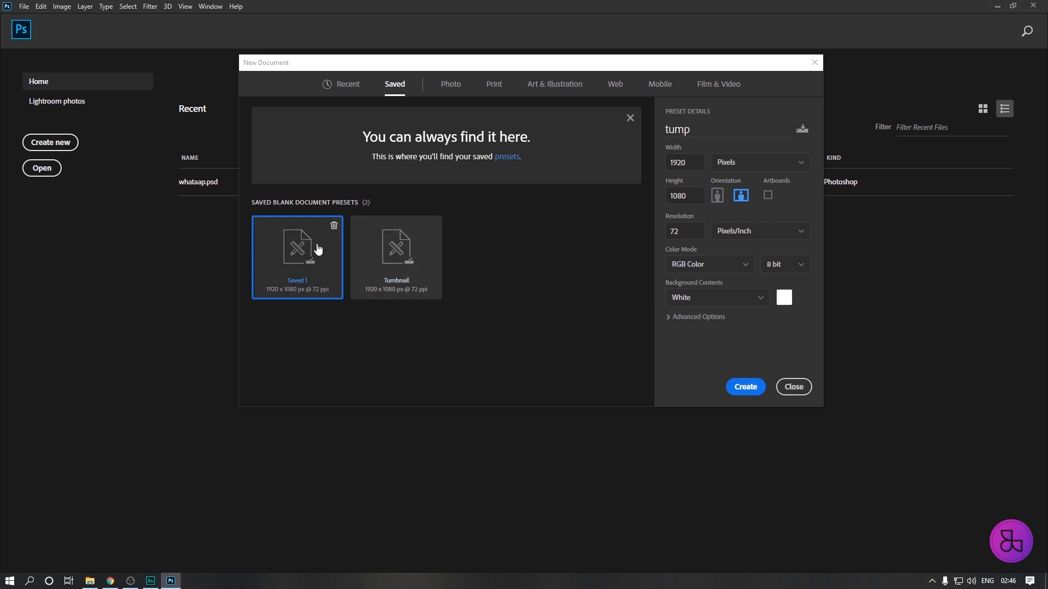
Create the document from the Saved 1 preset and hide the grid over the canvas.
left_click(745, 388)
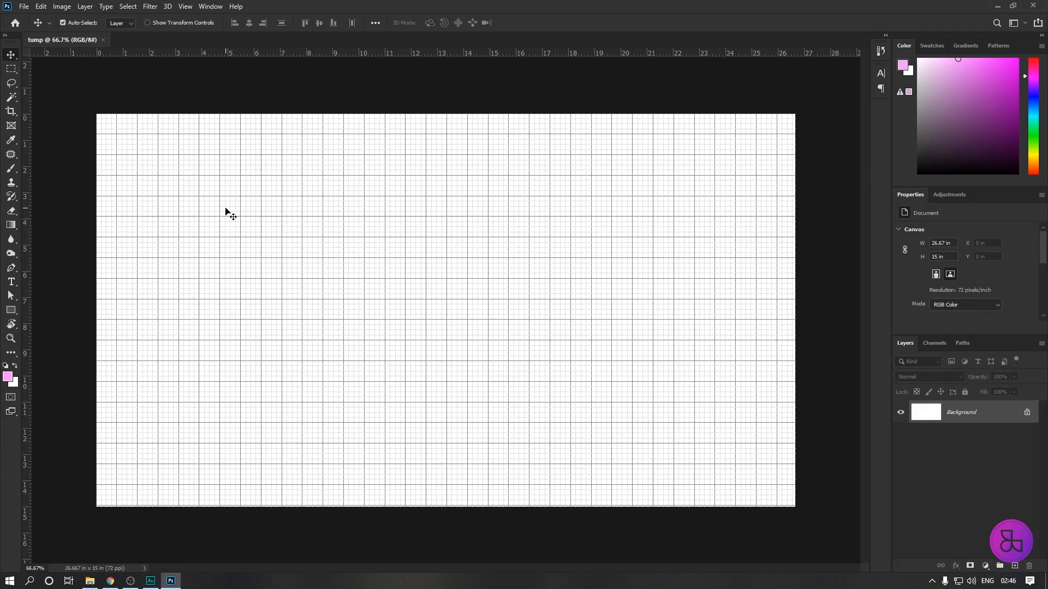
key("ctrl+h")
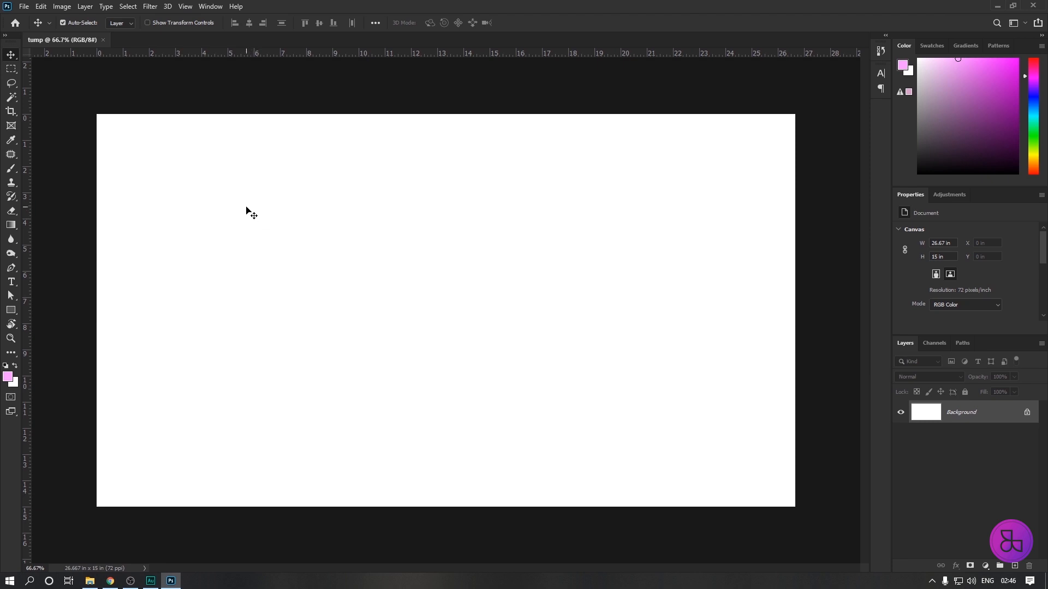
Preview the 3D workspace with its options for new 3D objects and return to the Essentials (Default) workspace.
left_click(212, 8)
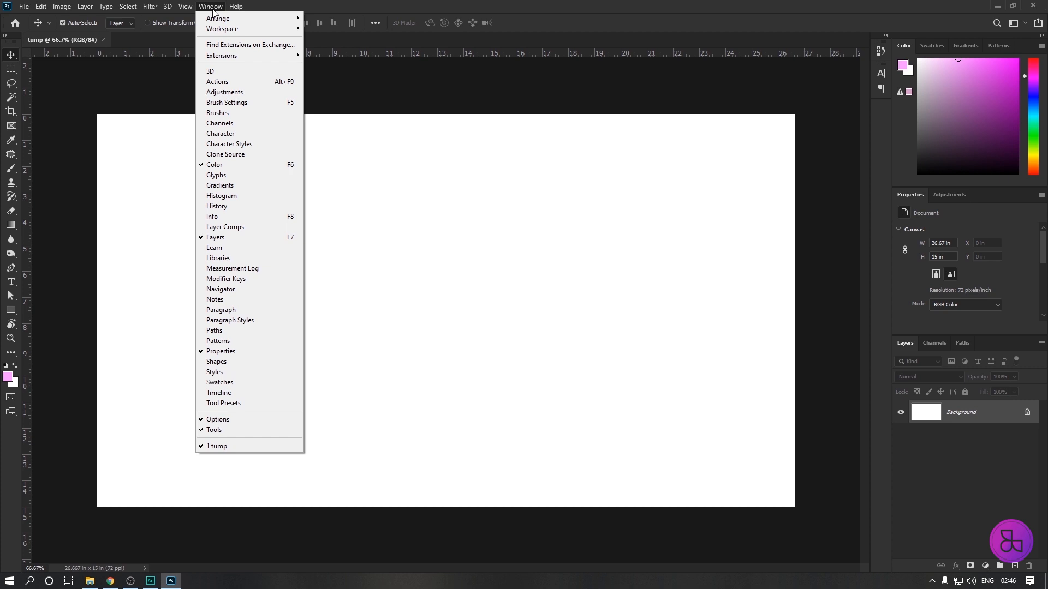
mouse_move(218, 32)
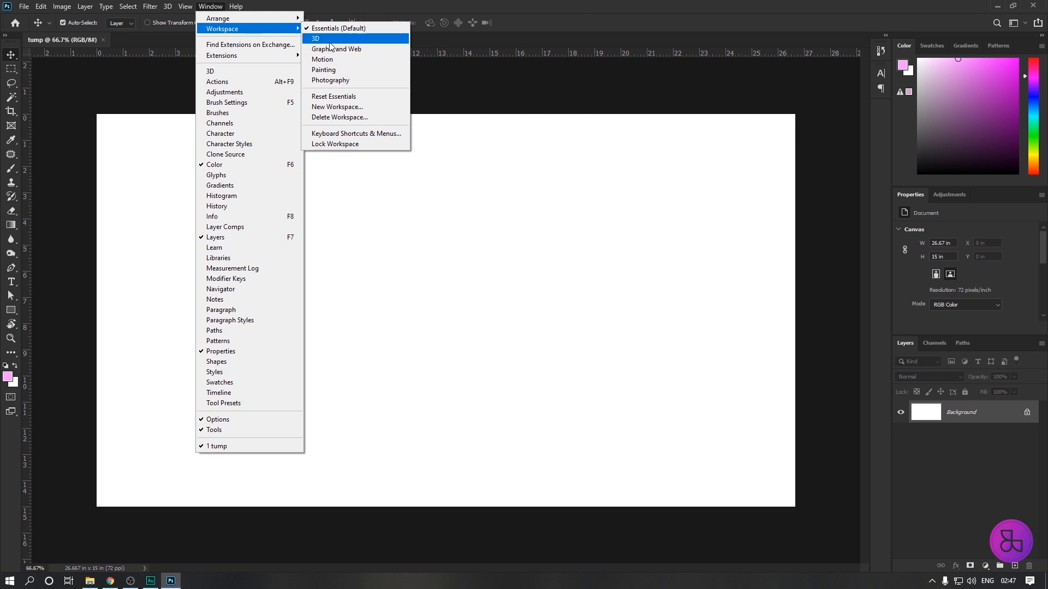
left_click(327, 40)
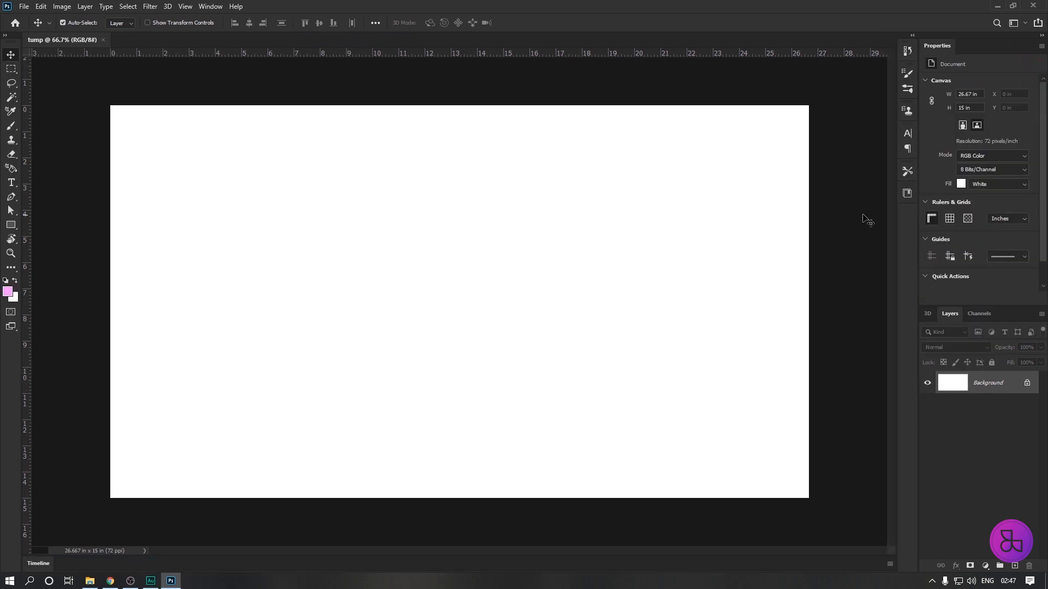
left_click(926, 314)
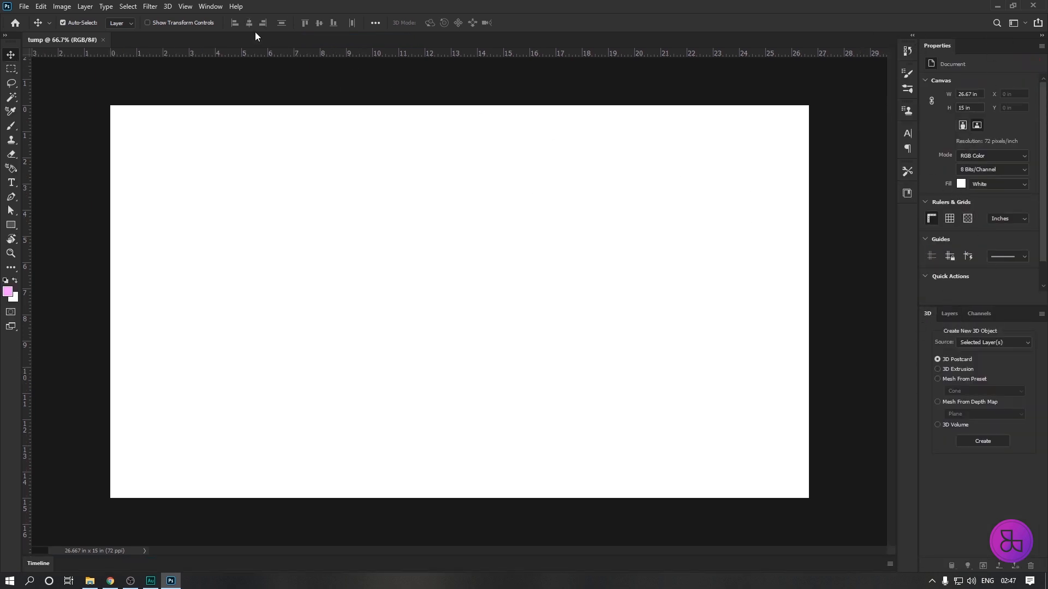
left_click(213, 7)
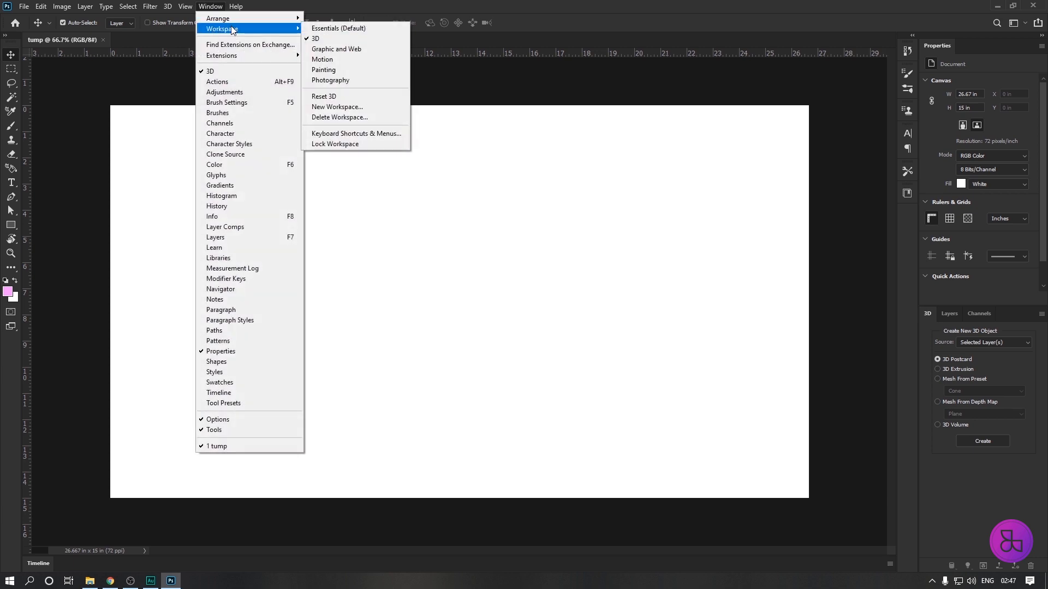
left_click(330, 29)
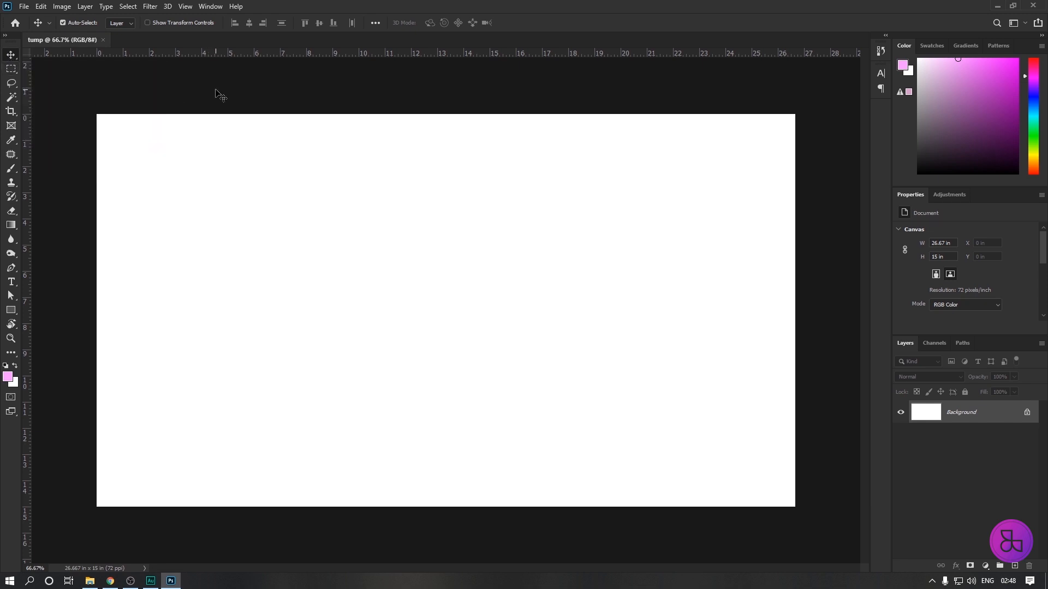
Activate the Rectangular Marquee tool and create a new layer named "Rectagle" with a red color label.
left_click(10, 70)
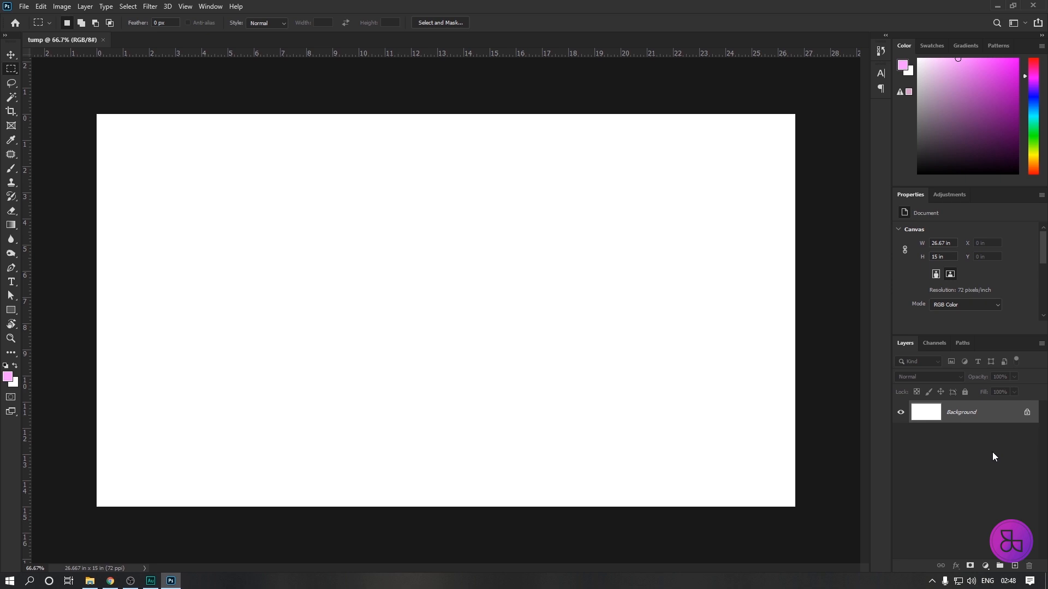
key("ctrl+shift+n")
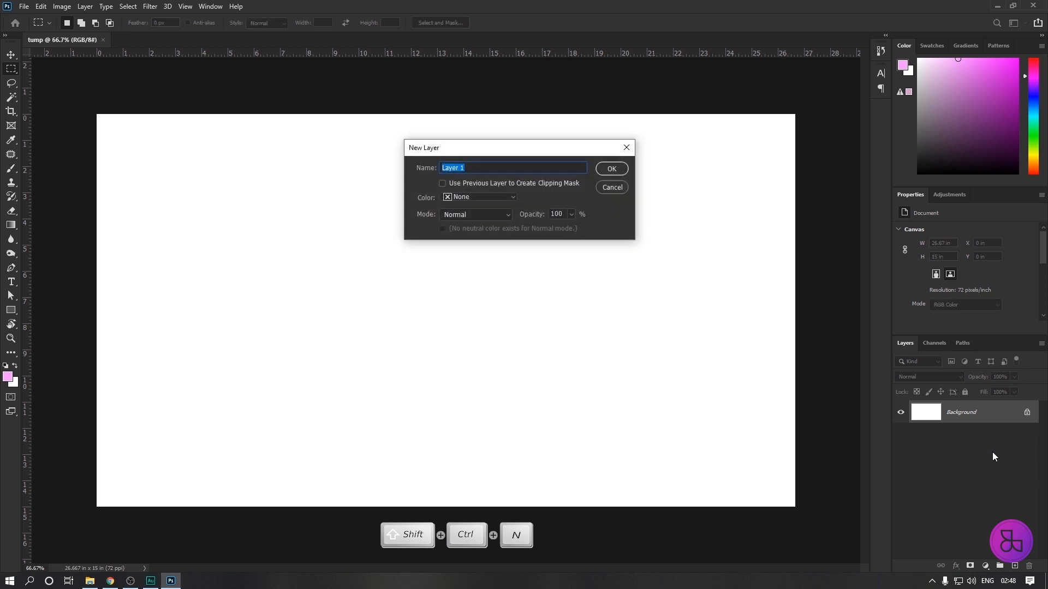
left_click_drag(516, 155, 358, 175)
left_click(446, 171)
type("Rectagle")
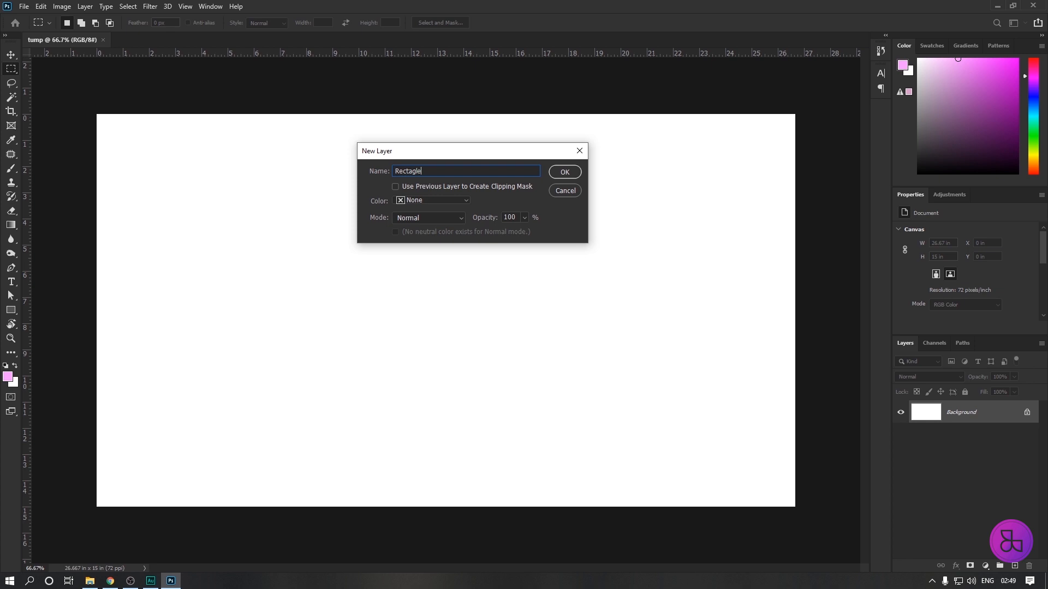
left_click_drag(481, 150, 552, 147)
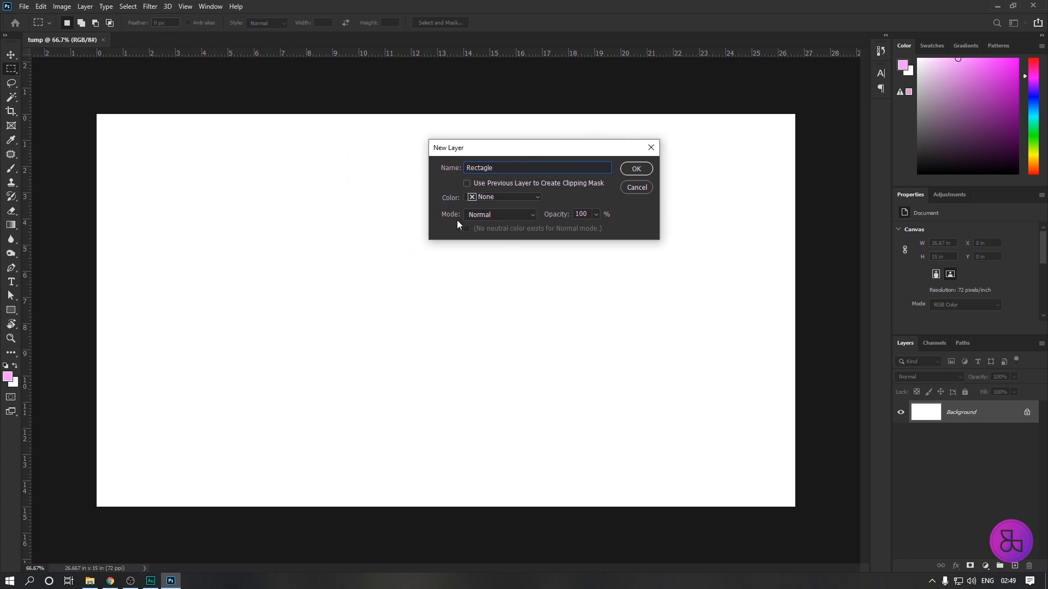
left_click(535, 197)
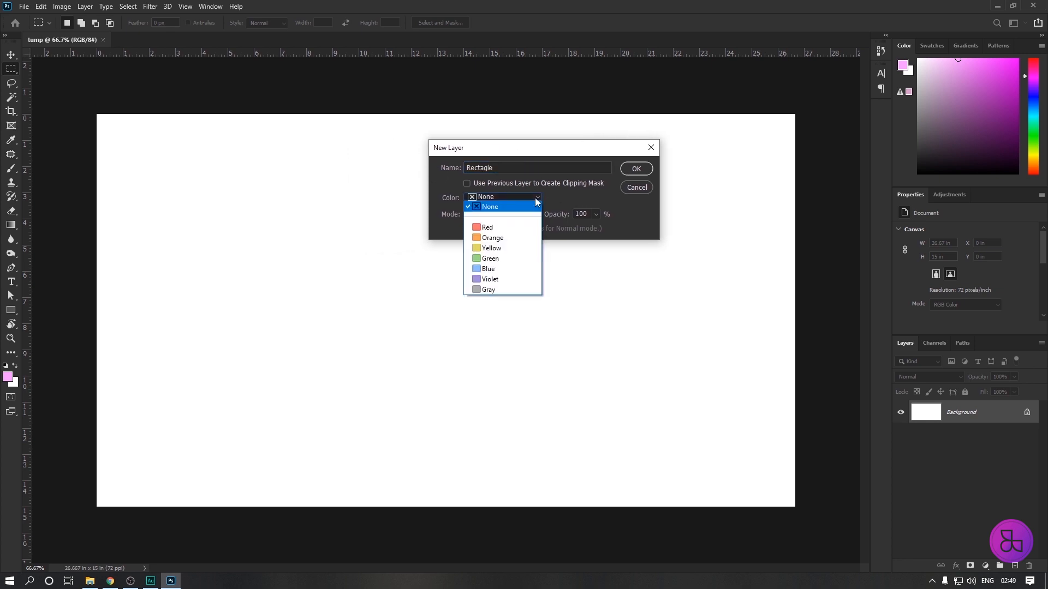
left_click(496, 229)
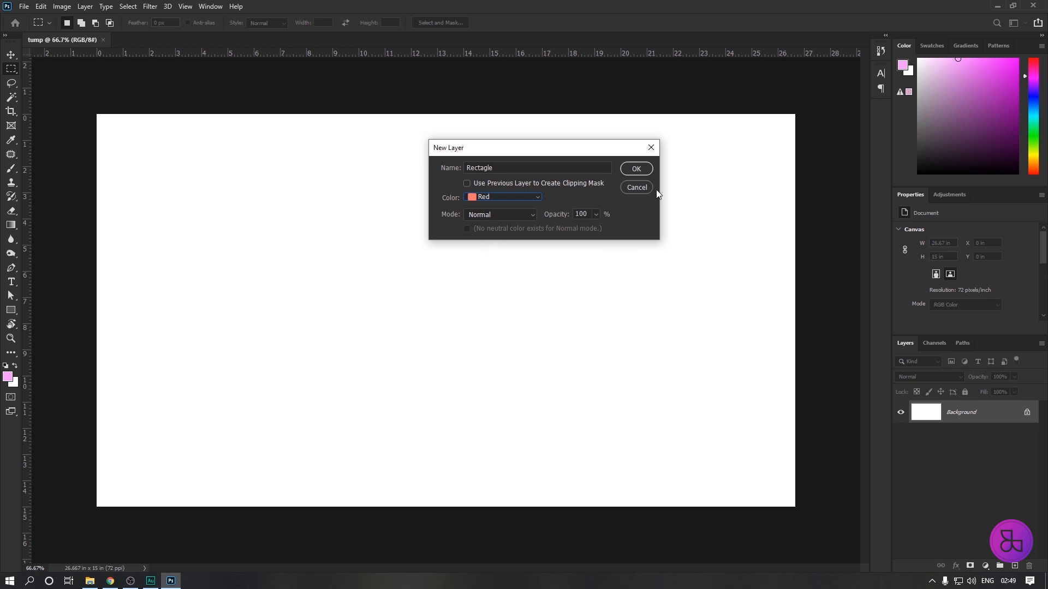
left_click(636, 169)
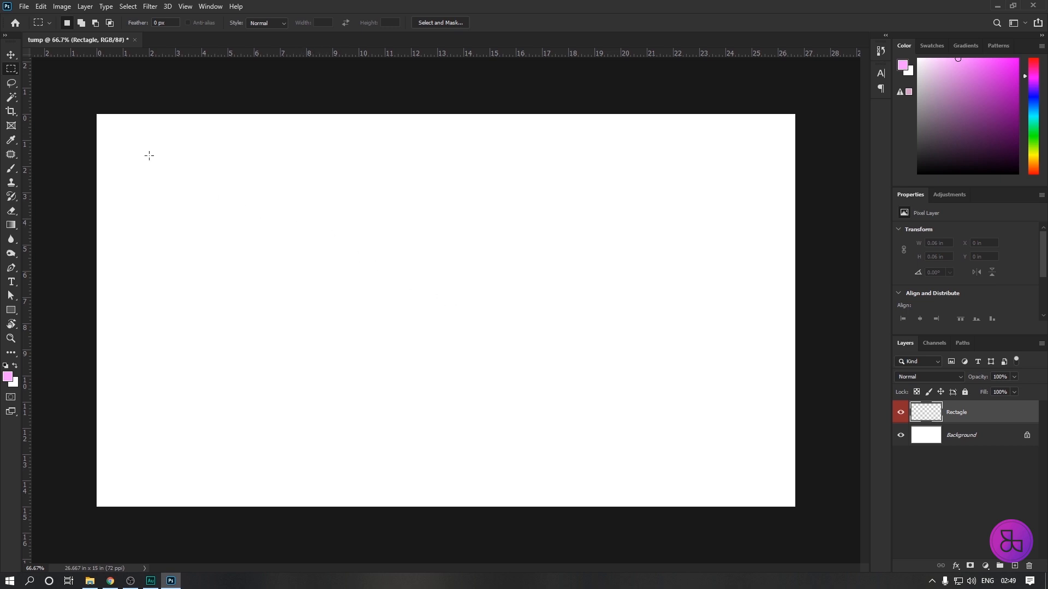
Draw a rectangular selection about 10.31 by 6.54 in on the Rectagle layer and set the foreground color to magenta f446ff.
left_click_drag(272, 191, 541, 361)
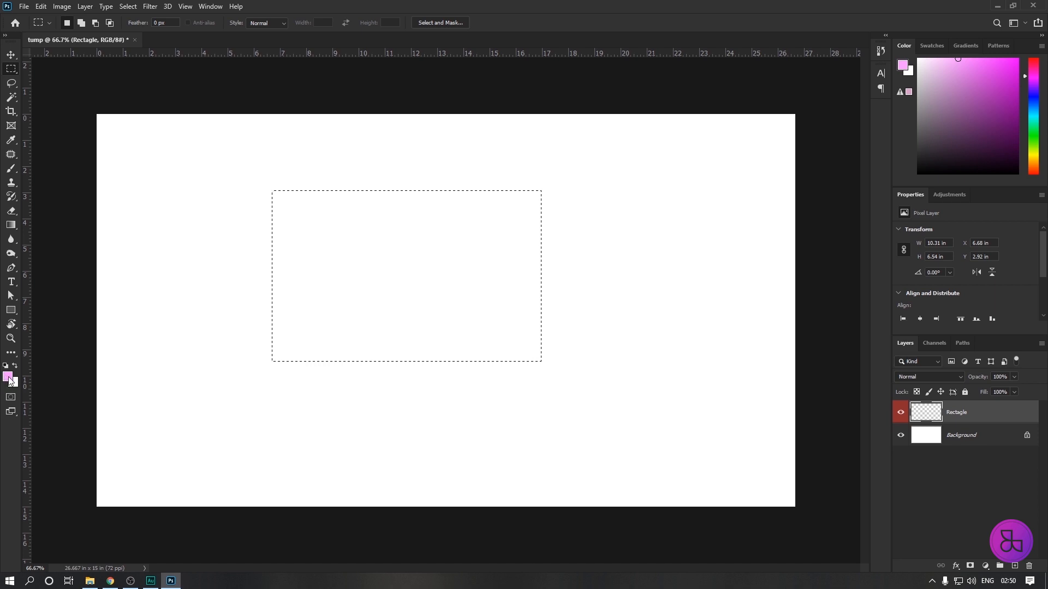
left_click(7, 377)
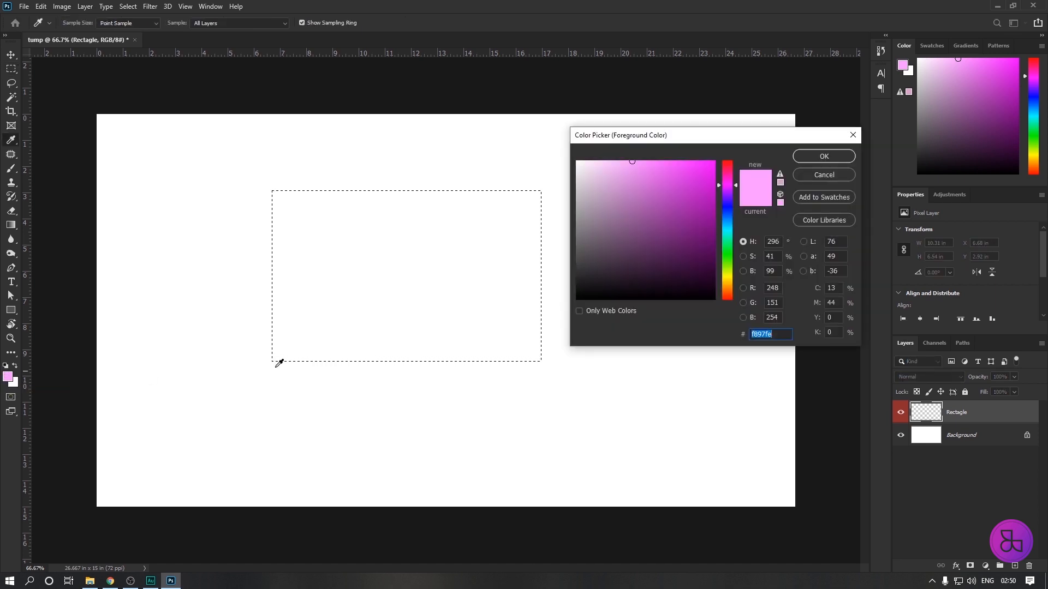
left_click_drag(697, 134, 674, 101)
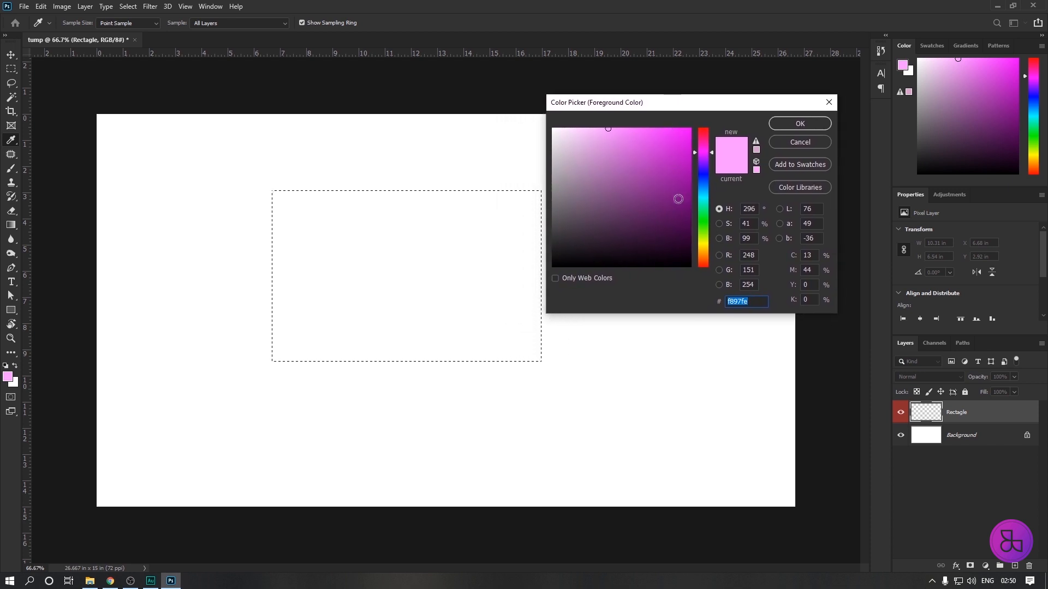
left_click_drag(663, 156, 654, 131)
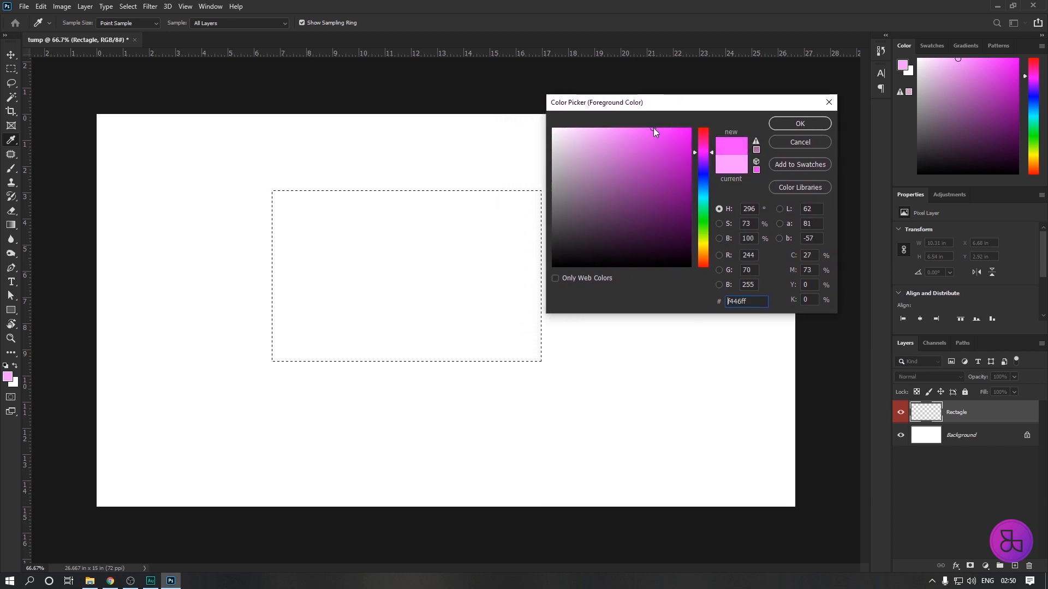
left_click(807, 120)
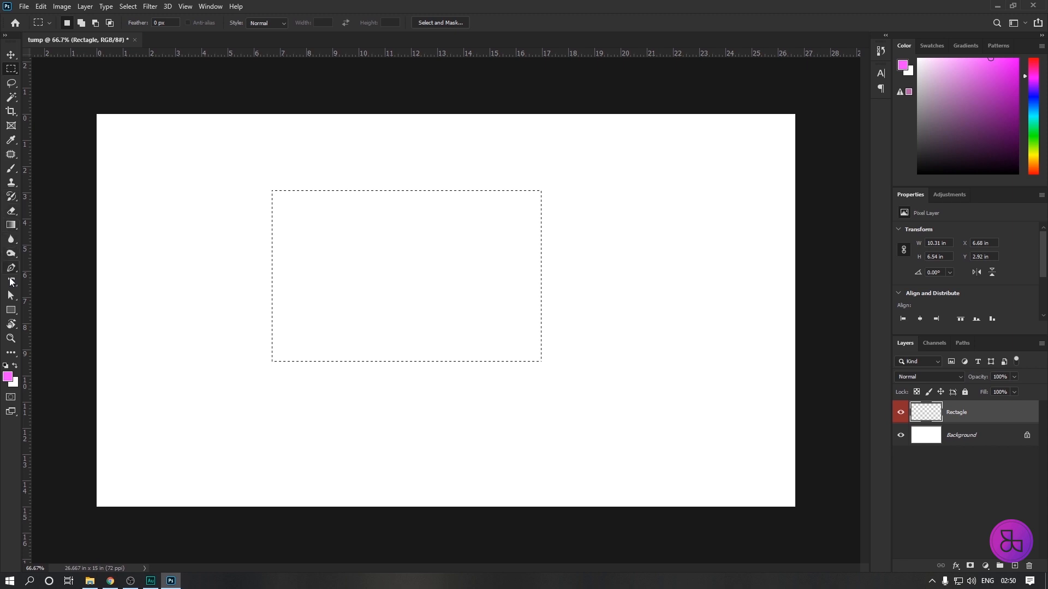
Fill the rectangular selection with the magenta foreground color using the Paint Bucket tool.
left_click(17, 231)
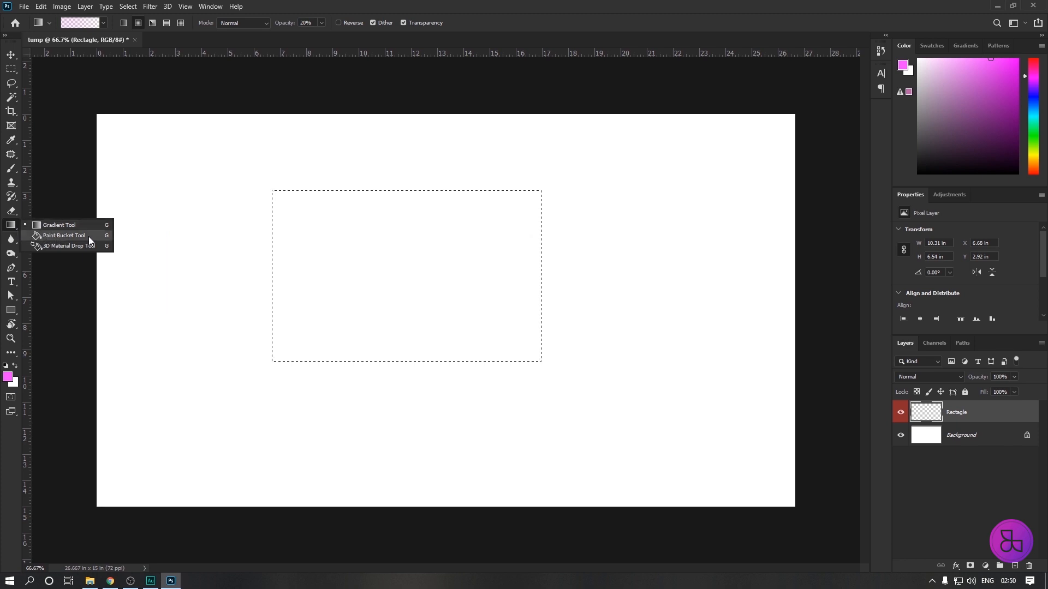
left_click(57, 238)
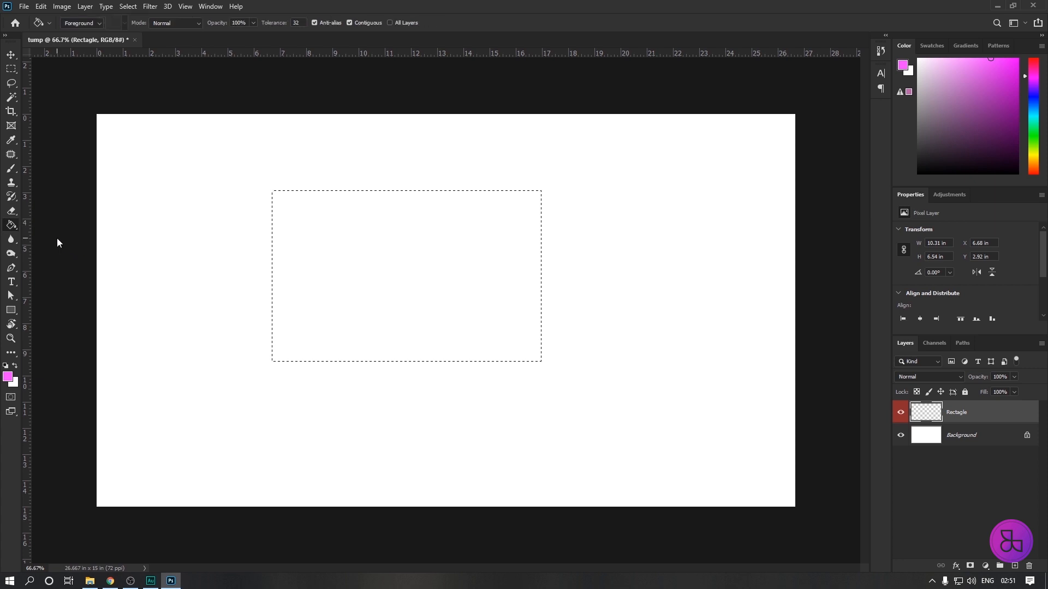
left_click(314, 241)
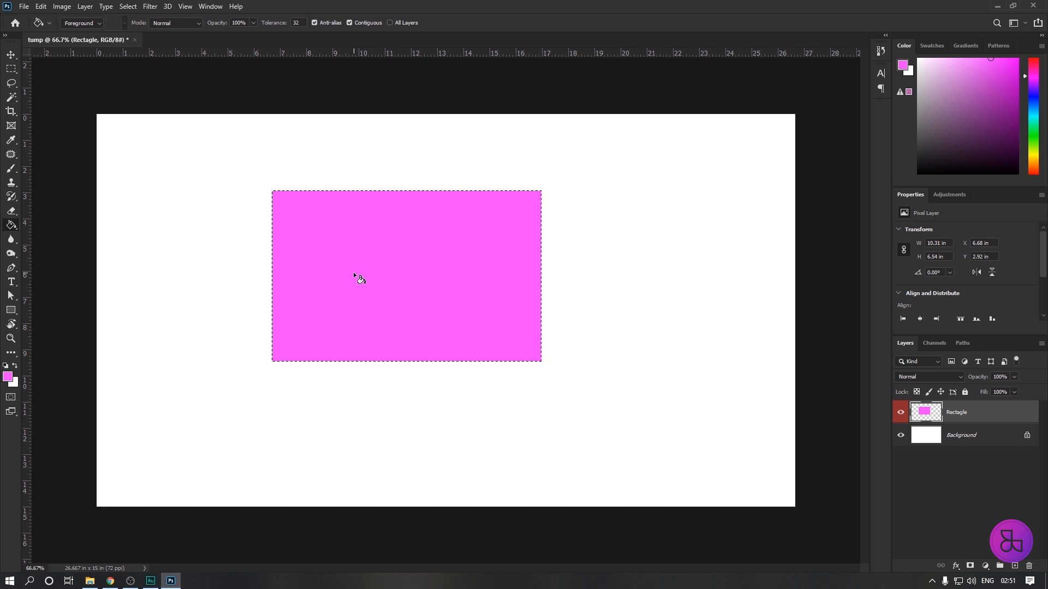
Deselect the magenta rectangle and move it to the upper-right area of the canvas, at about X 14.76 in, Y 1.24 in.
left_click(11, 55)
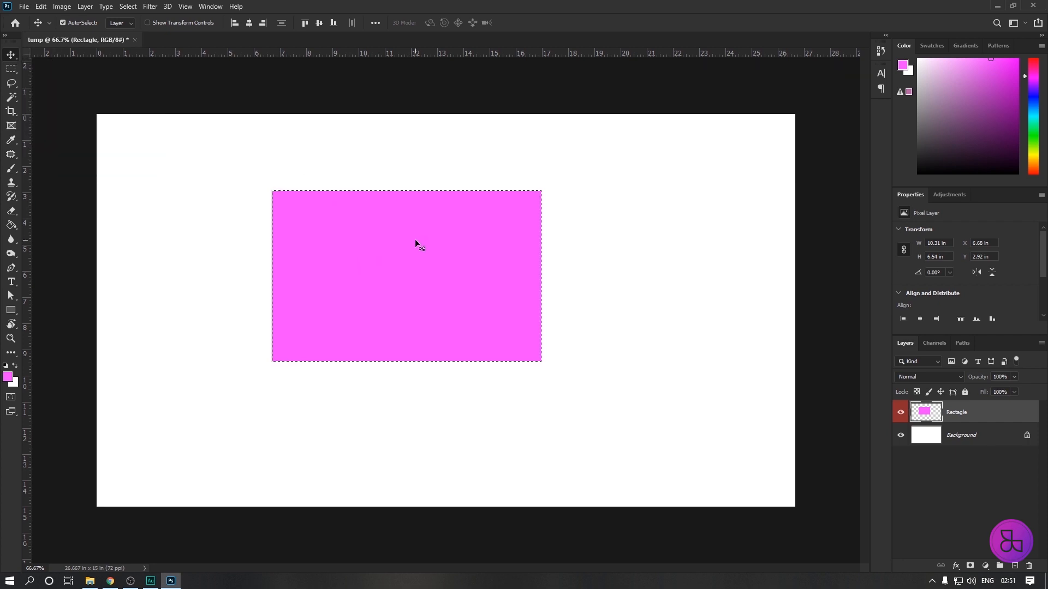
left_click_drag(436, 275, 421, 244)
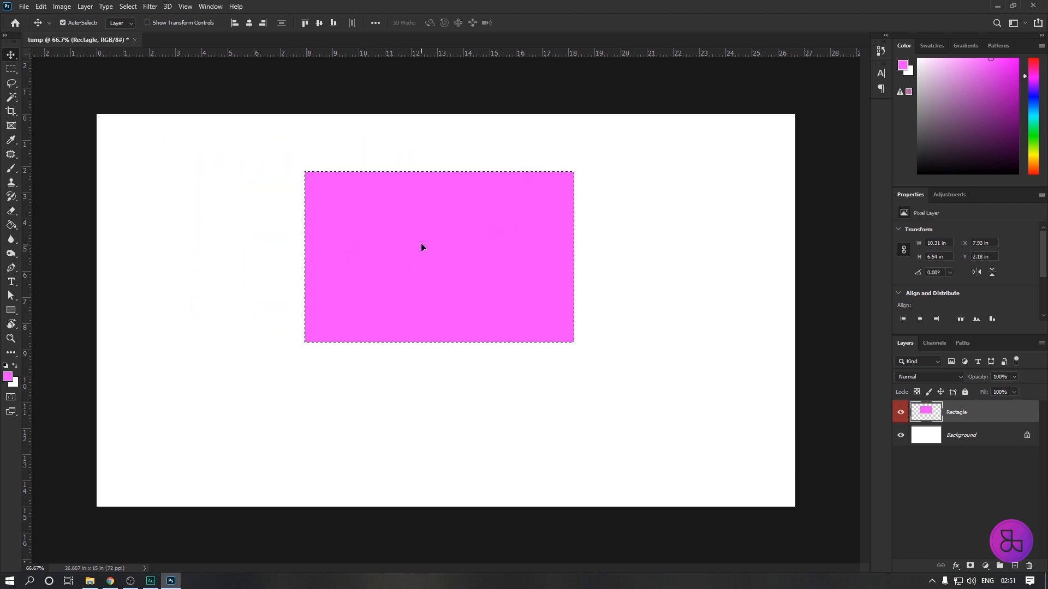
key("ctrl+d")
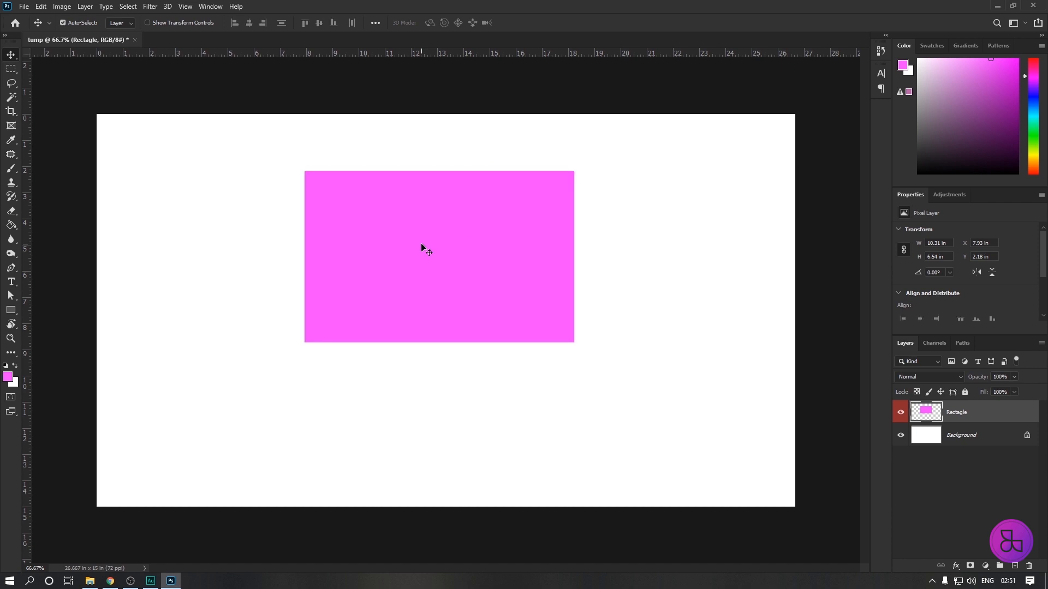
left_click_drag(441, 241, 330, 228)
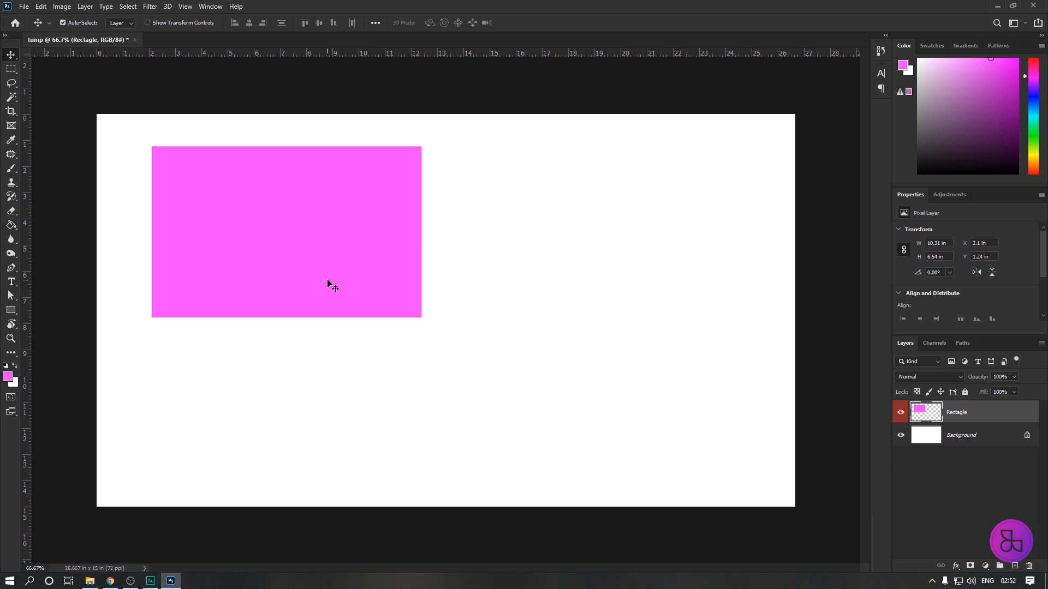
left_click_drag(319, 248, 634, 249)
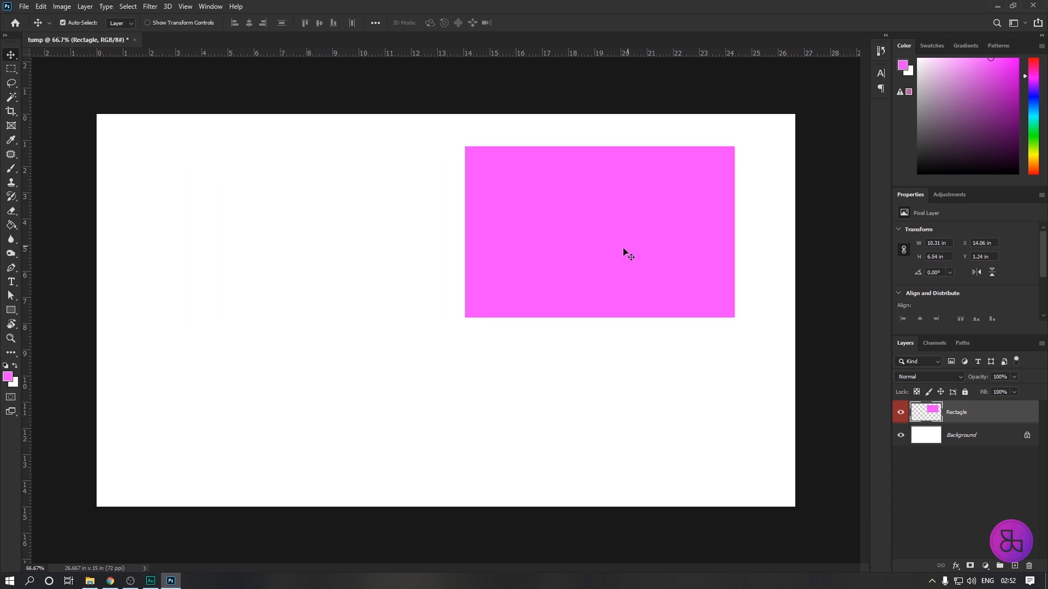
left_click_drag(585, 225, 603, 222)
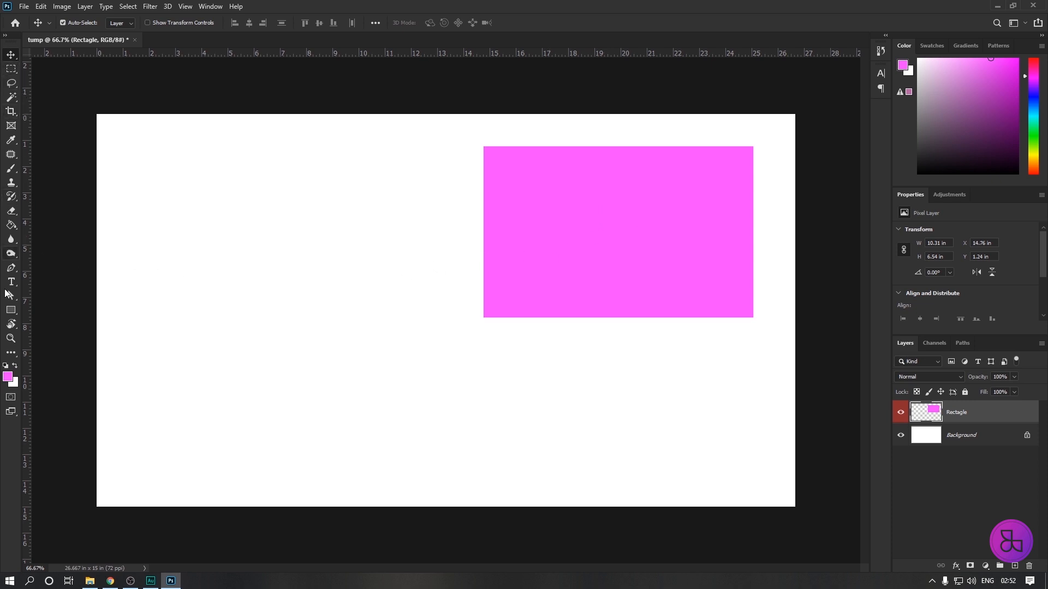
Draw a circle about 343 by 348 px with the Ellipse tool on the empty left half of the canvas.
left_click(14, 316)
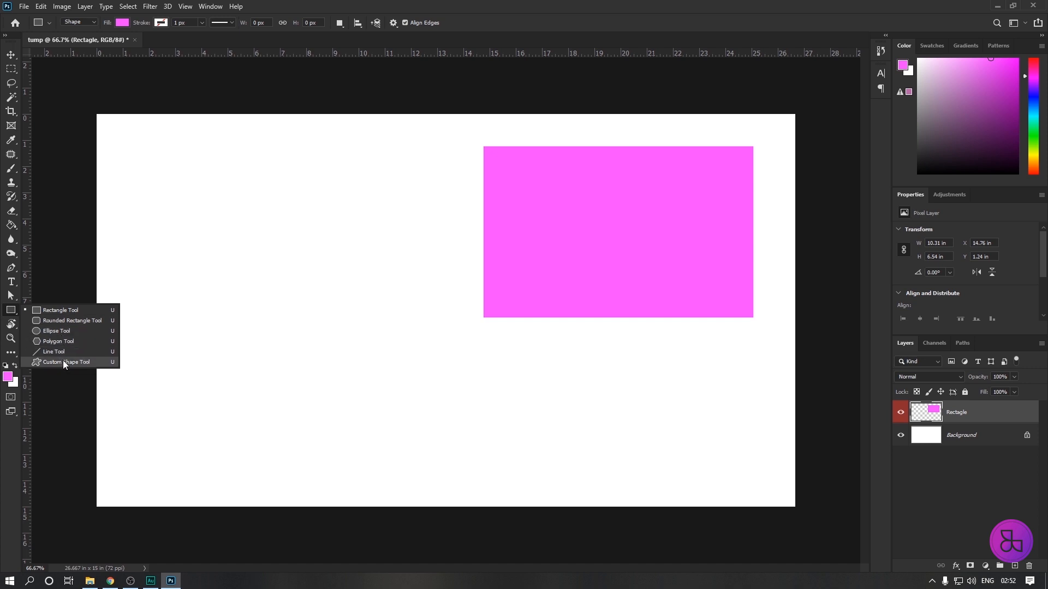
left_click(45, 331)
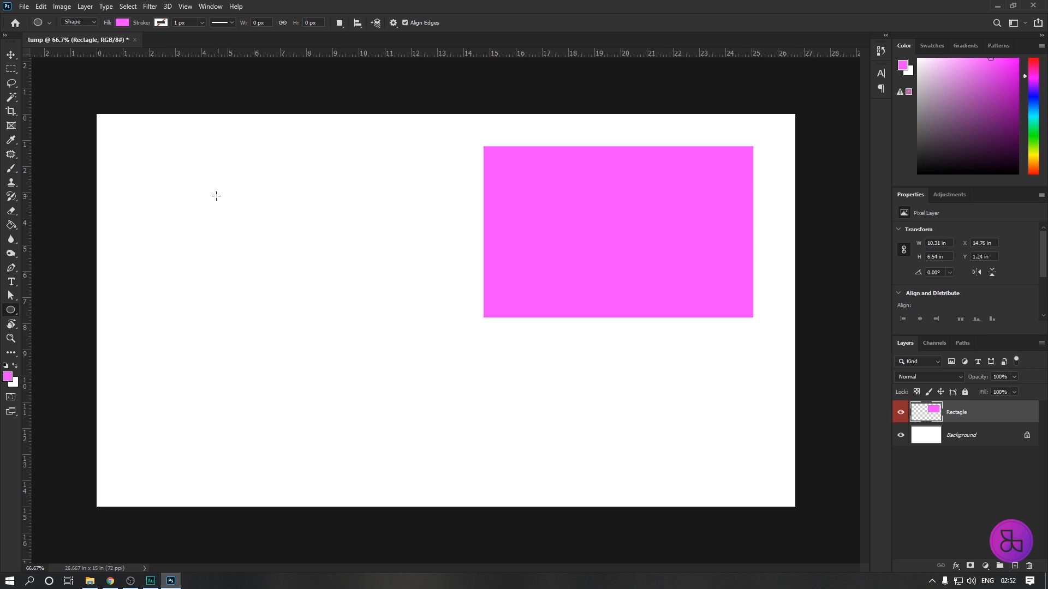
left_click_drag(212, 195, 337, 321)
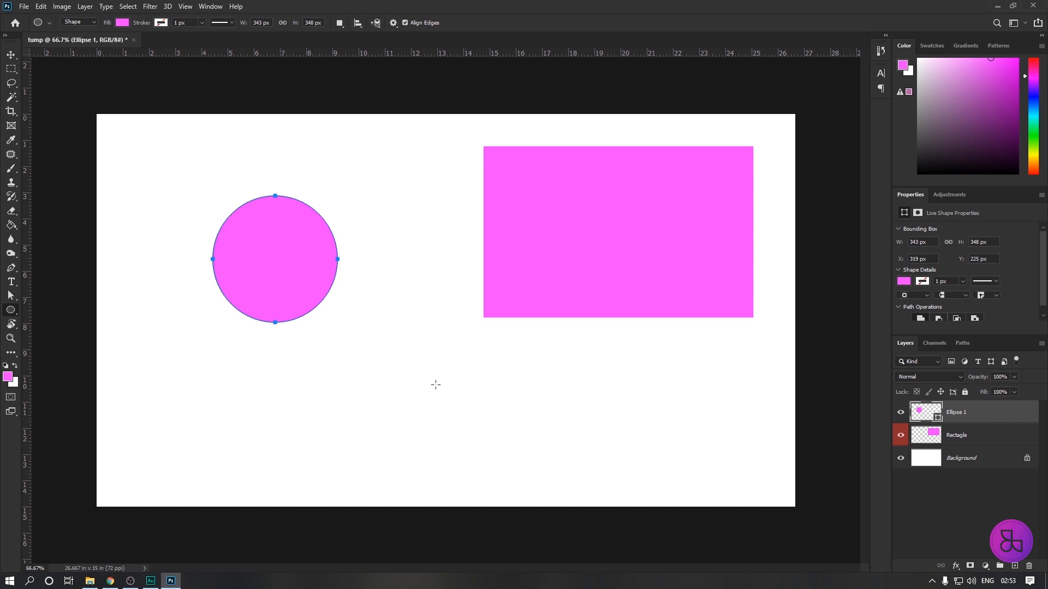
Look through the RGB, CMYK and Grayscale swatch groups available for the circle's fill.
left_click(122, 23)
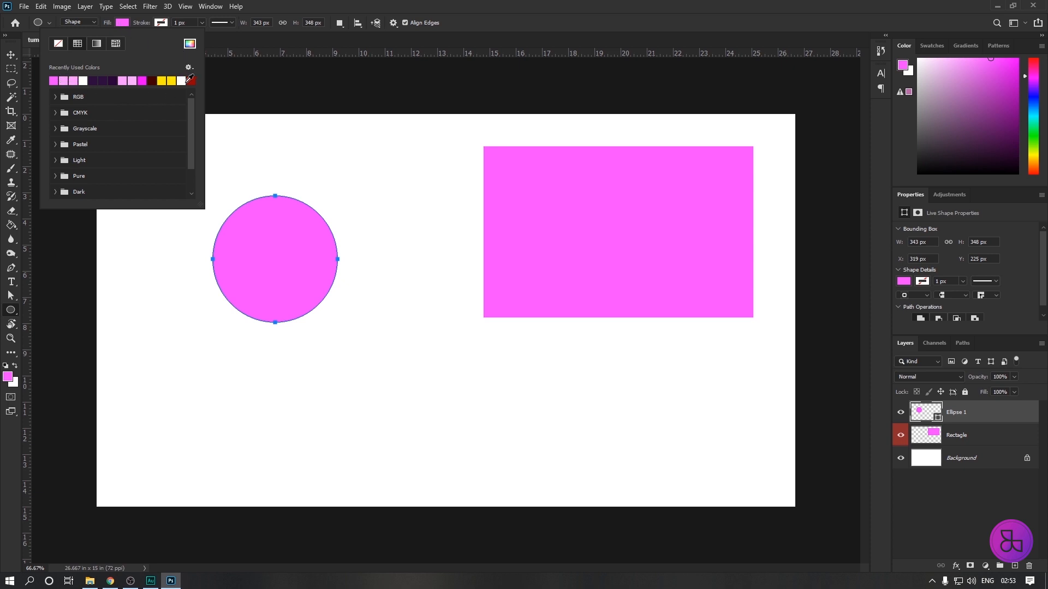
left_click(54, 97)
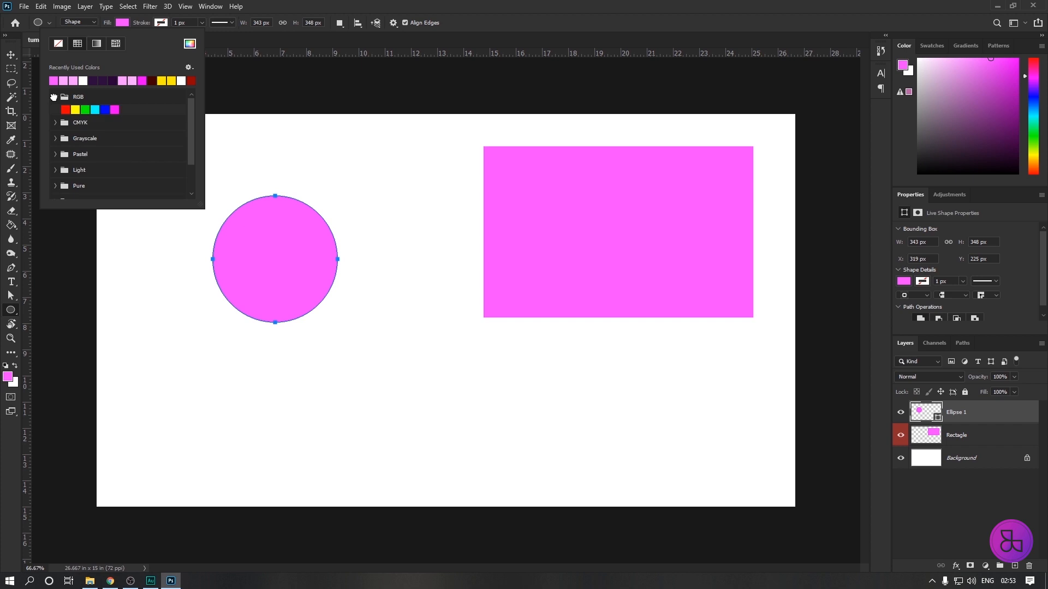
left_click(55, 123)
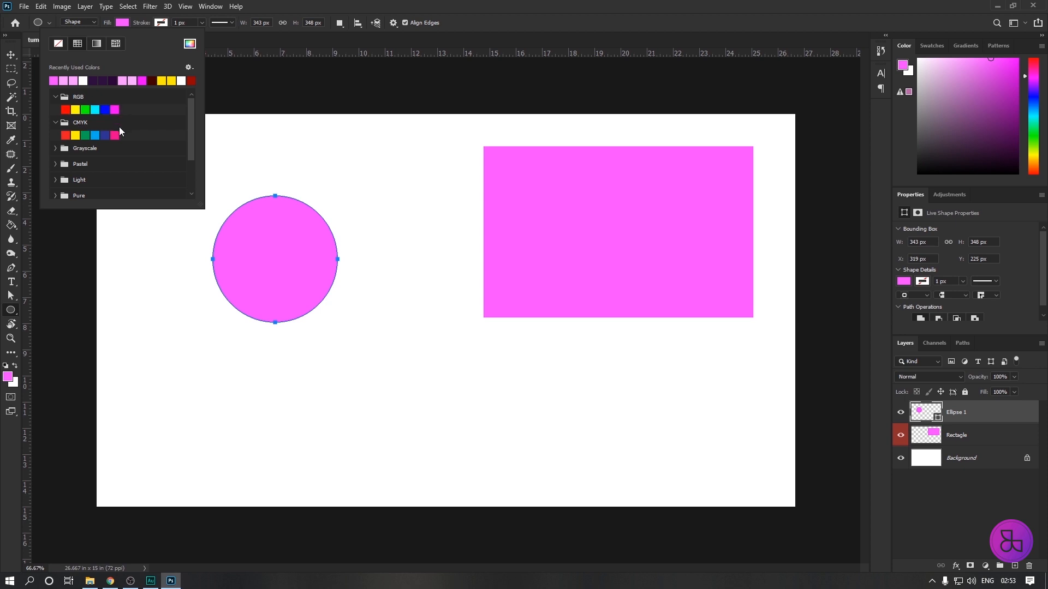
left_click(55, 148)
left_click(55, 148)
left_click(56, 122)
left_click(55, 96)
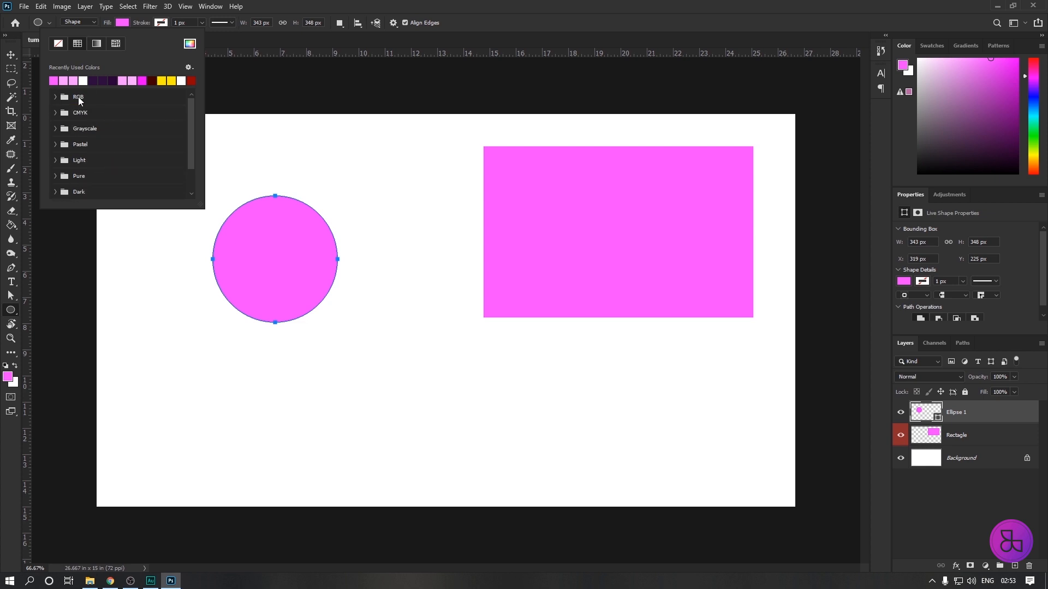
Set the circle's fill to the custom light blue color 7de0fc.
left_click(189, 46)
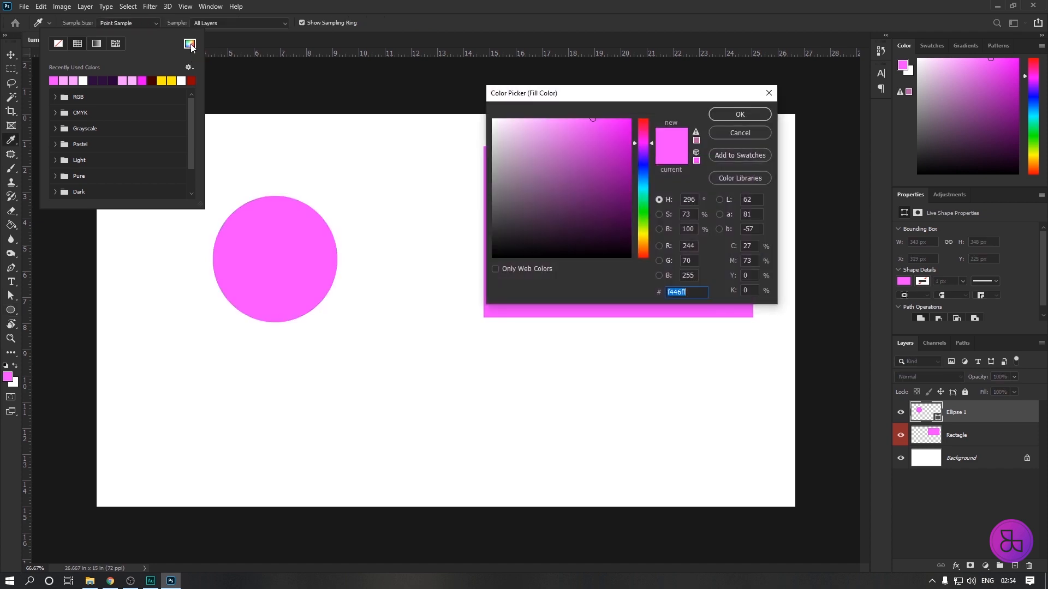
left_click_drag(577, 97, 580, 88)
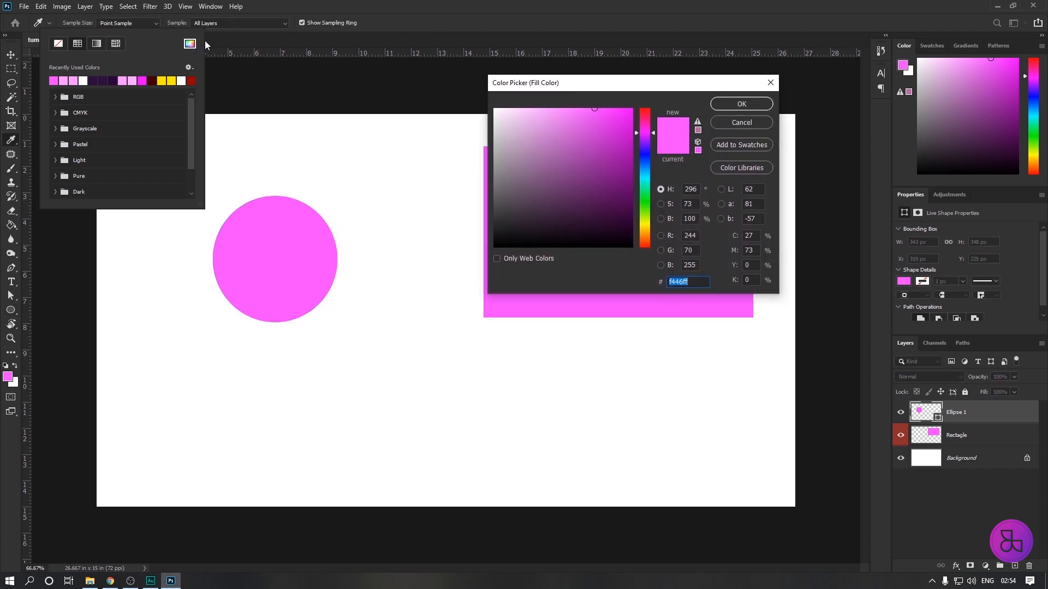
mouse_move(586, 83)
left_mouse_down()
mouse_move(566, 79)
mouse_move(576, 84)
left_mouse_up()
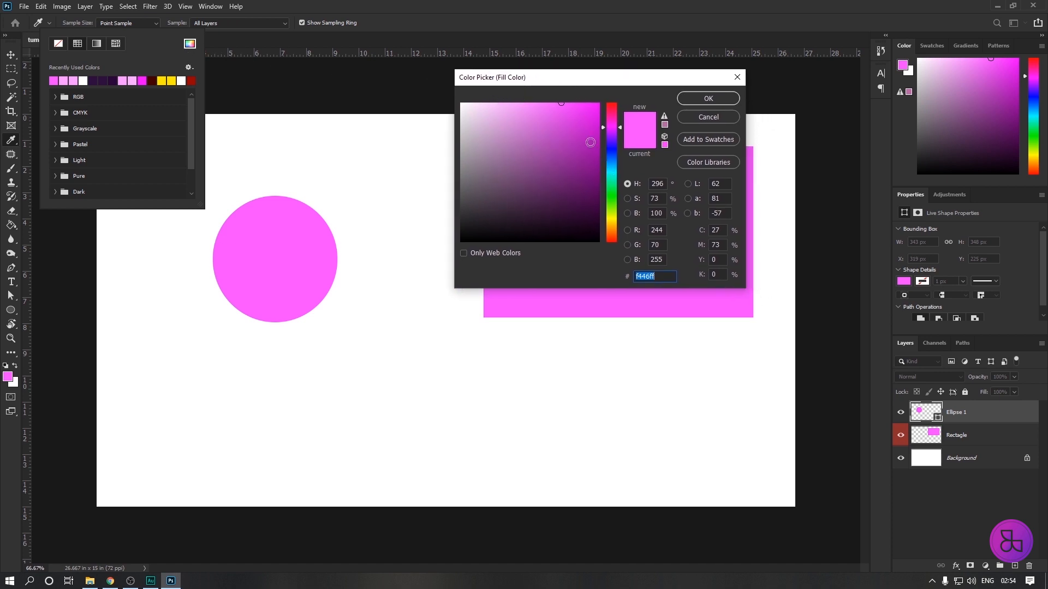
left_click_drag(599, 83, 619, 83)
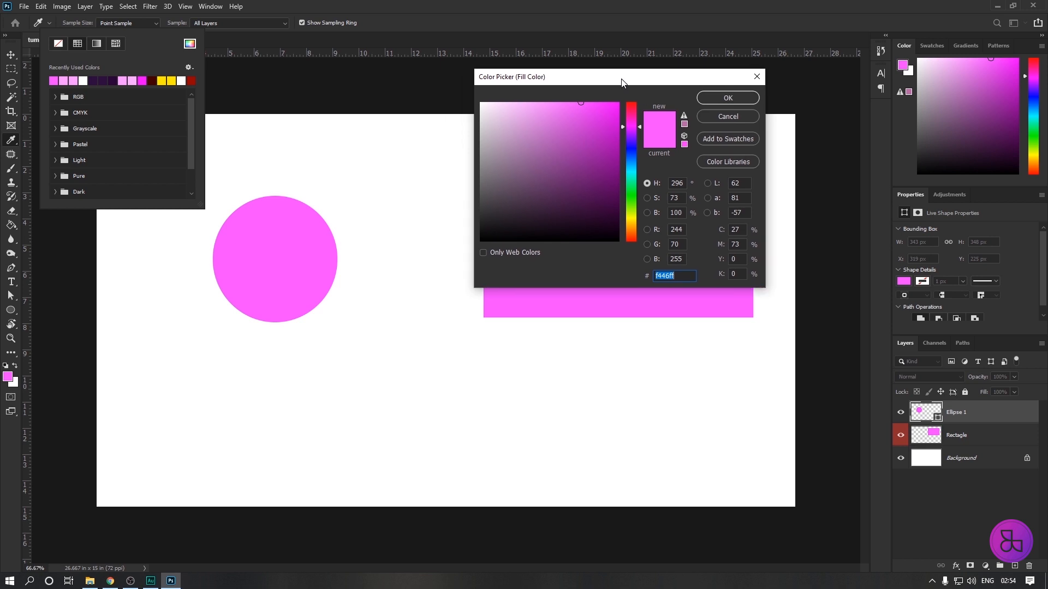
mouse_move(639, 127)
left_mouse_down()
mouse_move(634, 240)
mouse_move(629, 167)
left_mouse_up()
left_click(550, 104)
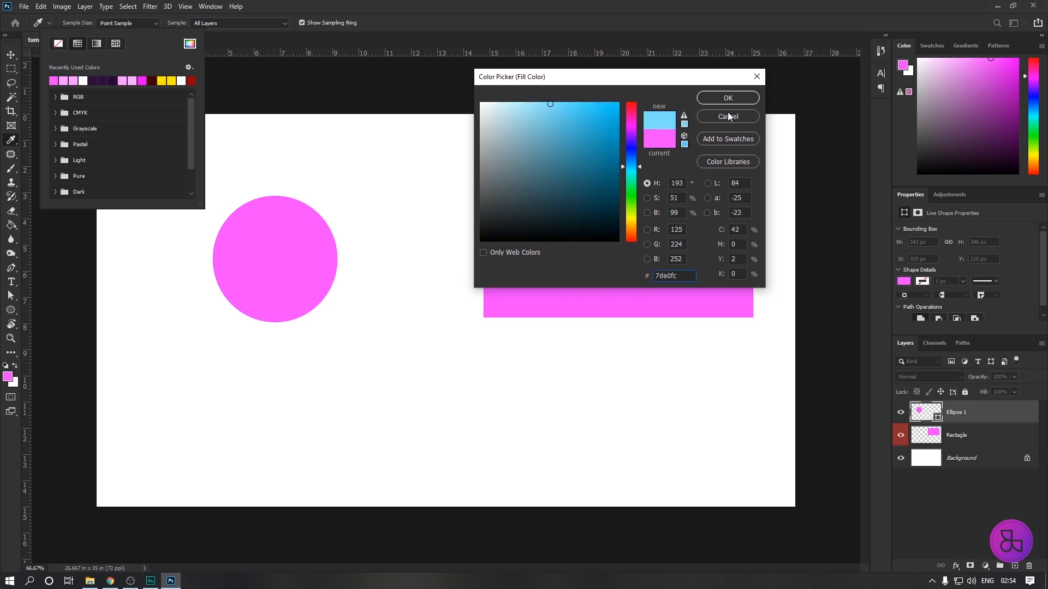
left_click(728, 97)
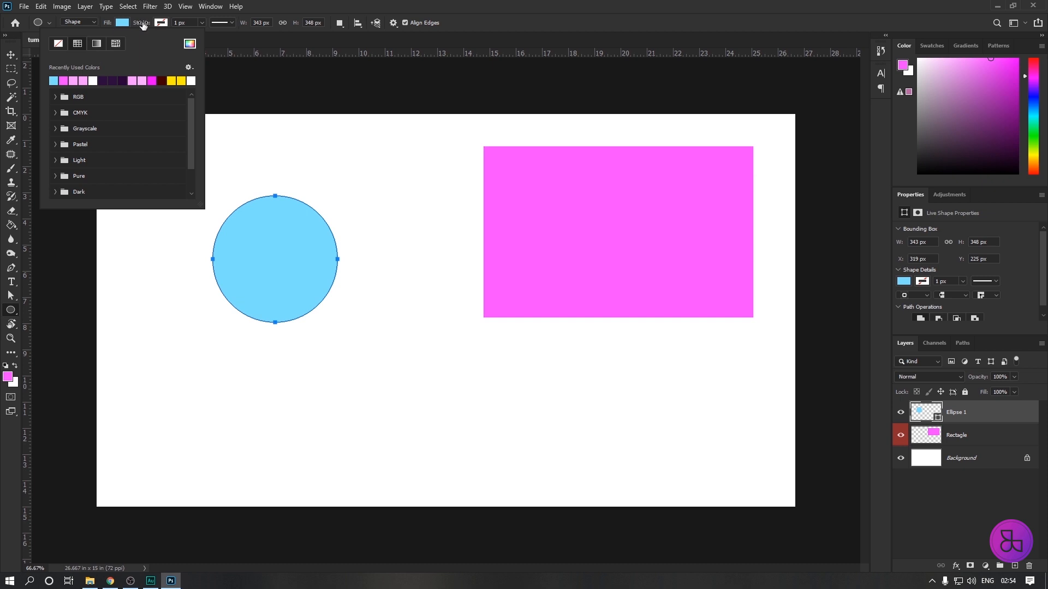
Give the circle a dark purple stroke 10 px wide and move it up beside the magenta rectangle.
left_click(160, 23)
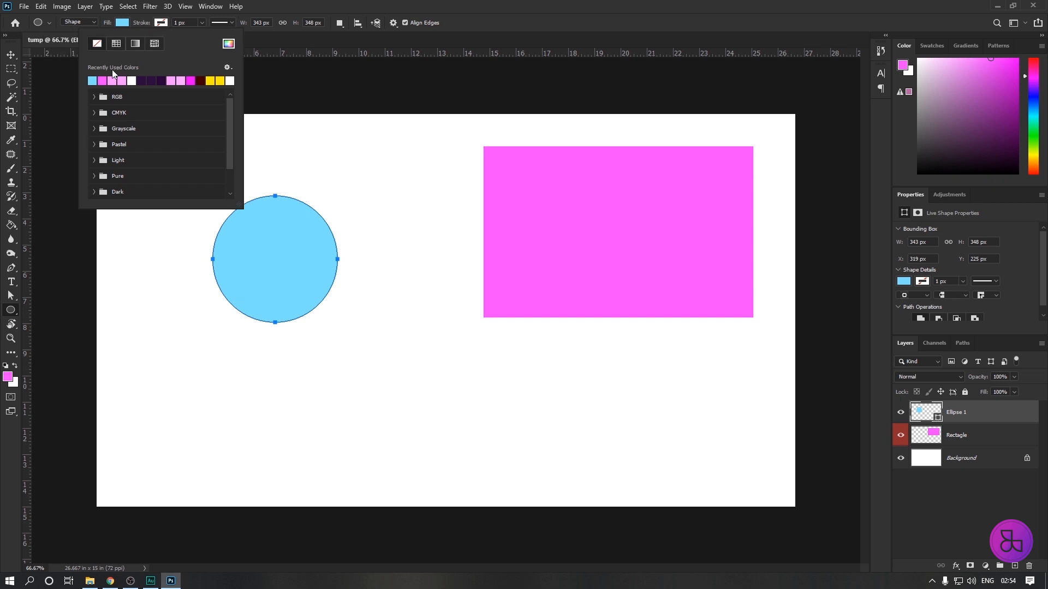
left_click(164, 79)
left_click(201, 23)
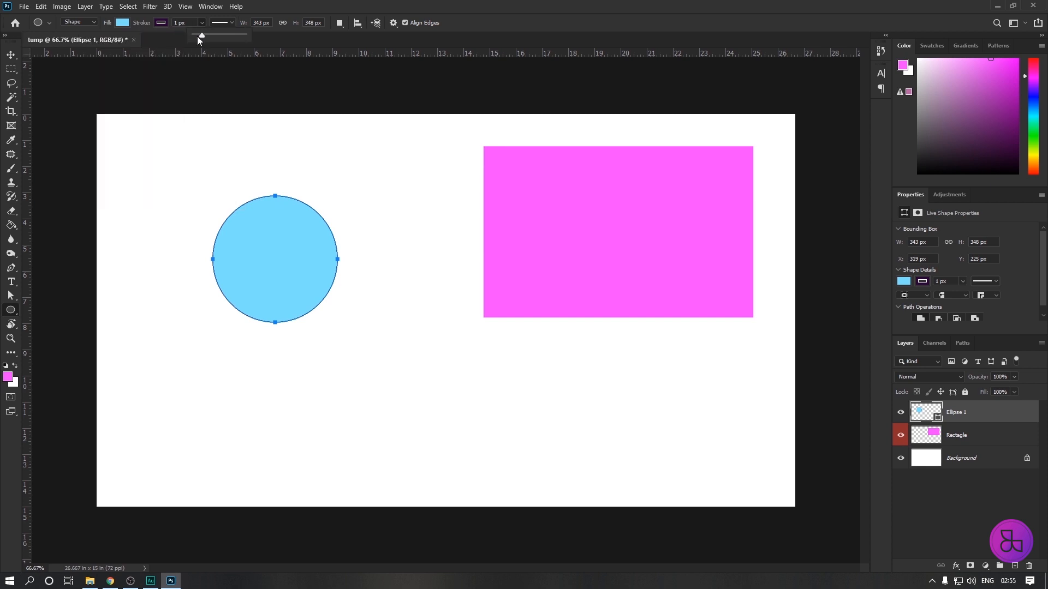
left_click_drag(199, 37, 209, 36)
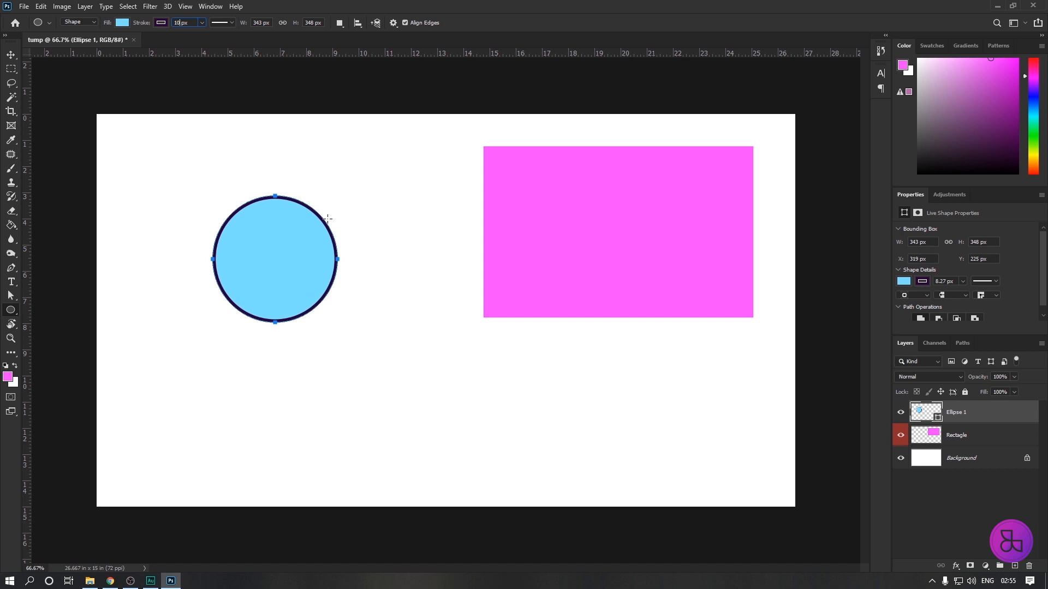
left_click(14, 60)
left_click_drag(270, 259, 396, 231)
Delete the magenta rectangle and the blue circle so that only the Background layer is left.
left_click(558, 247)
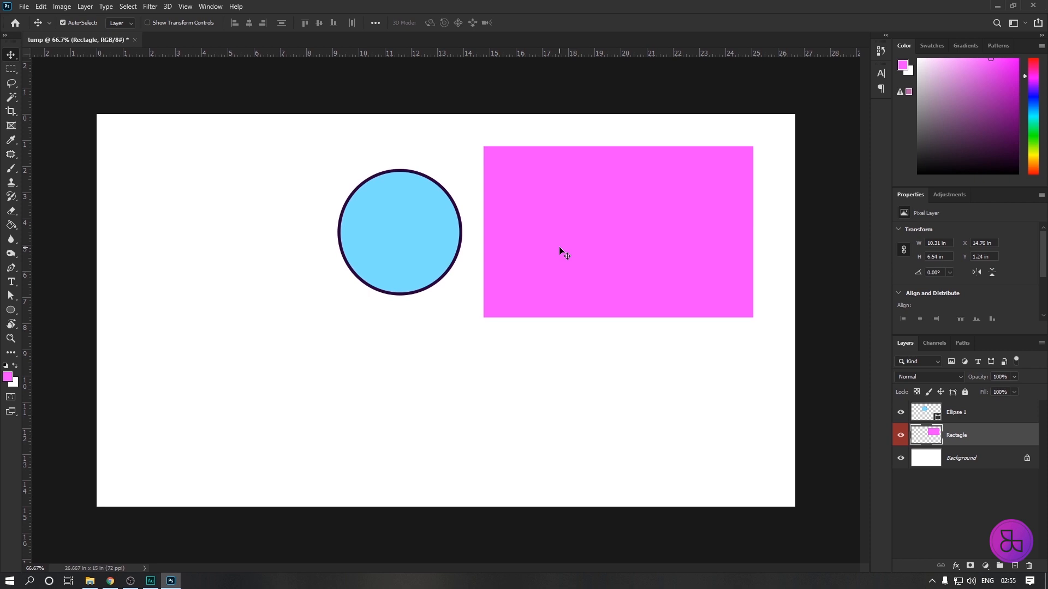
key("Delete")
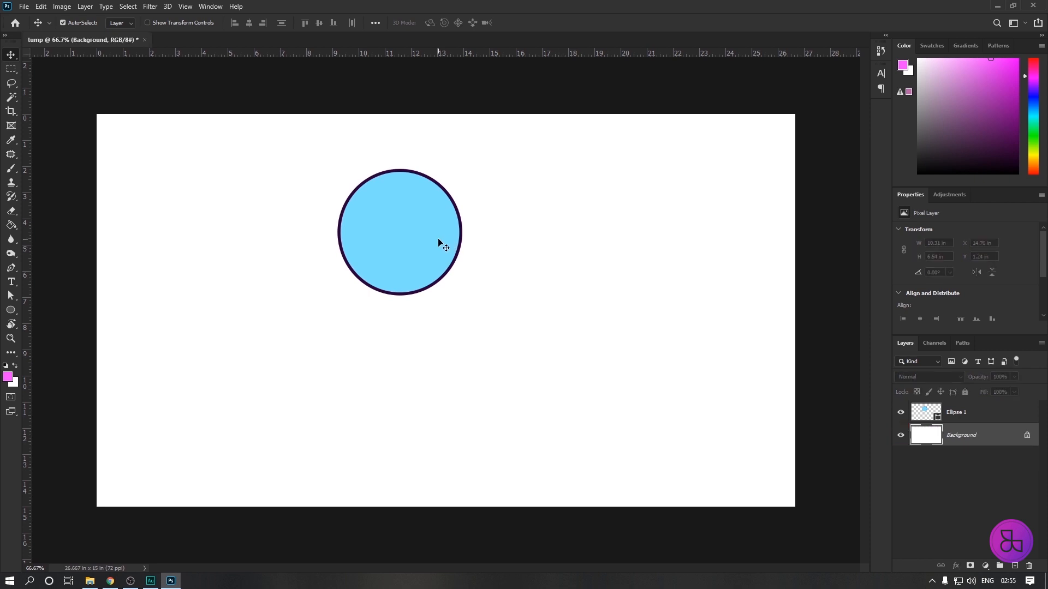
left_click(441, 243)
key("Delete")
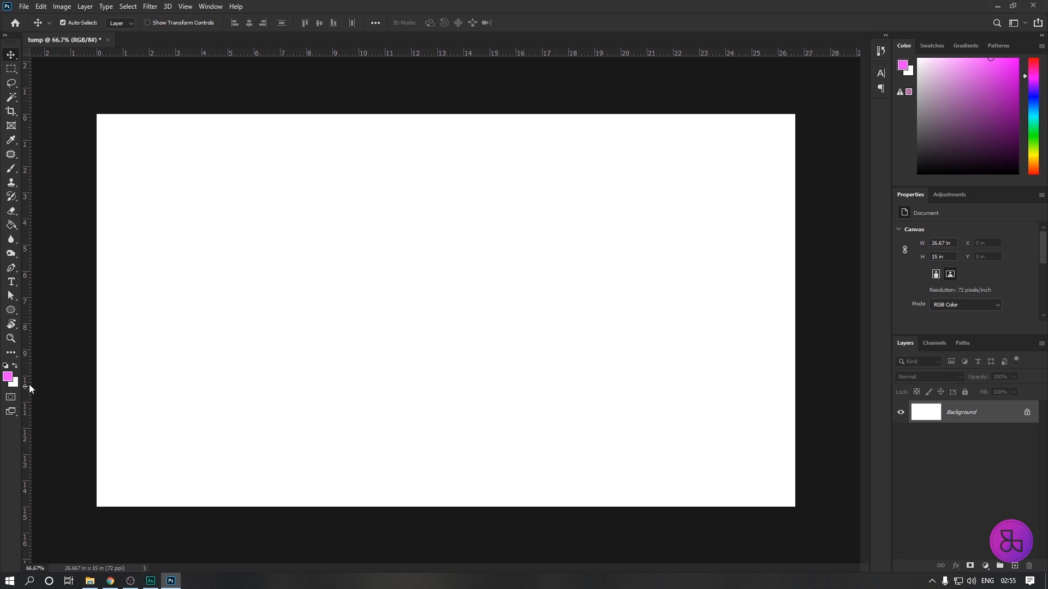
Set the foreground color to dark blue 011560.
left_click(8, 377)
left_click_drag(521, 162, 617, 189)
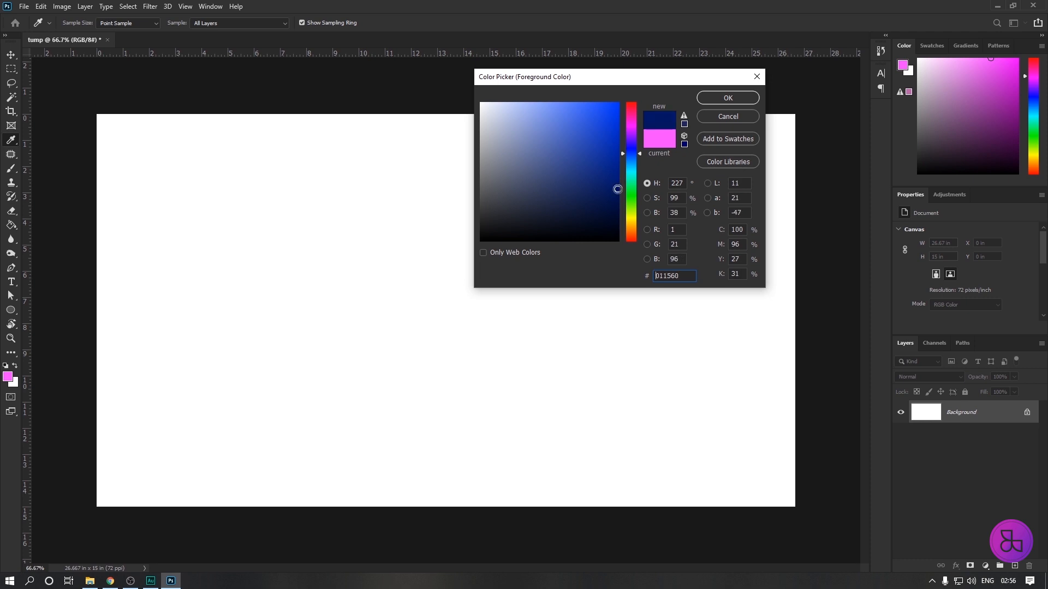
left_click(729, 97)
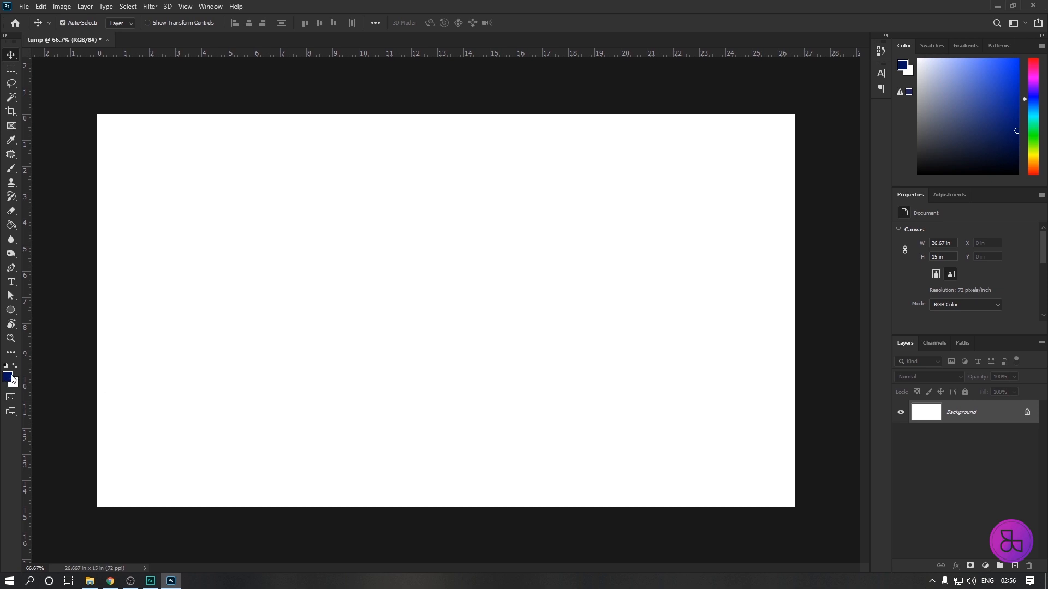
Fill the Background layer with the dark blue foreground color.
key("alt+BackSpace")
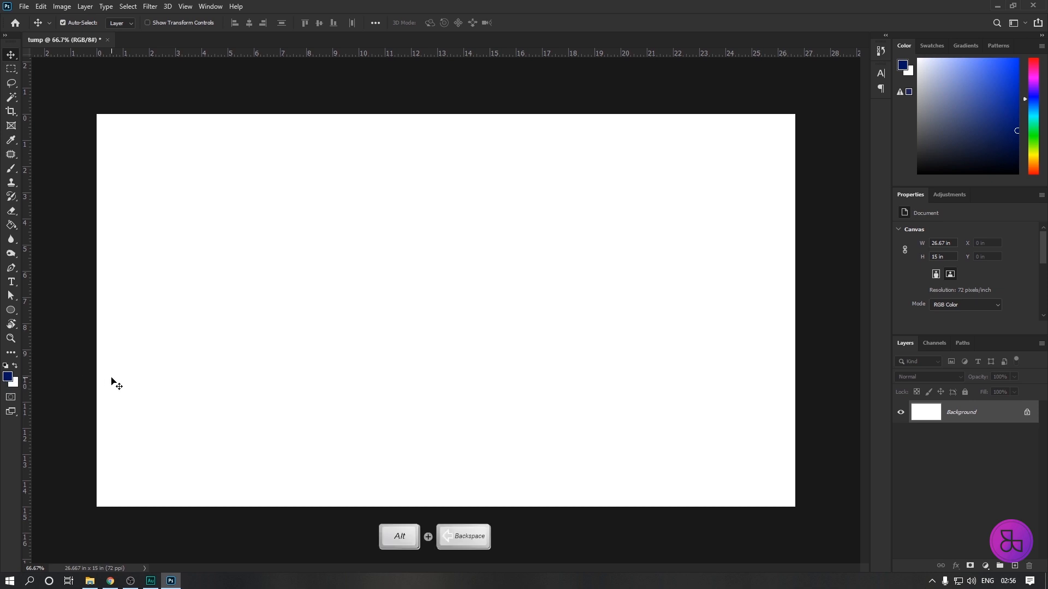
key("alt+BackSpace")
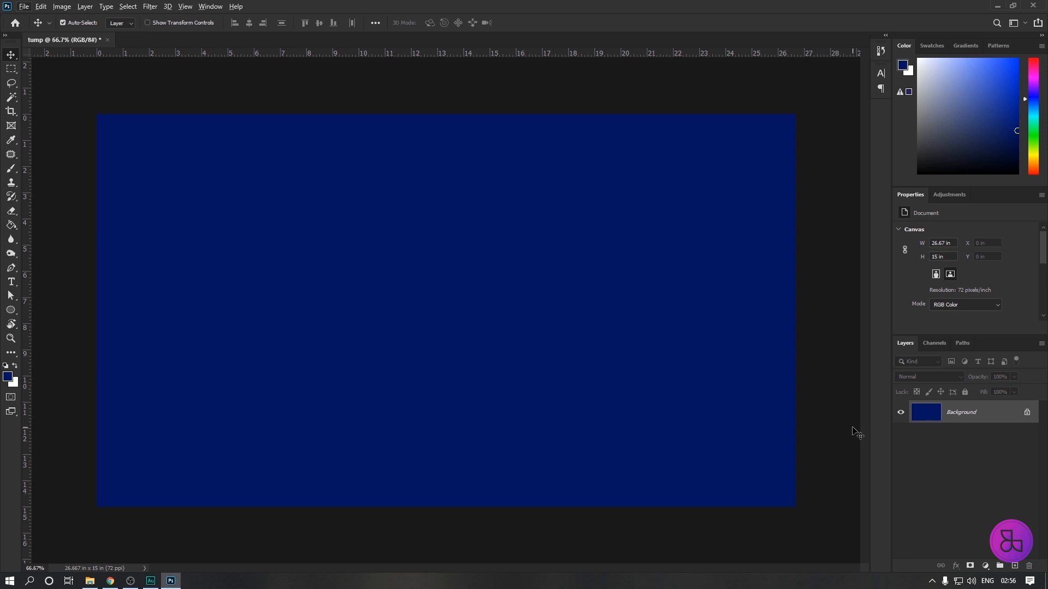
Create a new layer named Border with a blue color label.
key("ctrl+shift+n")
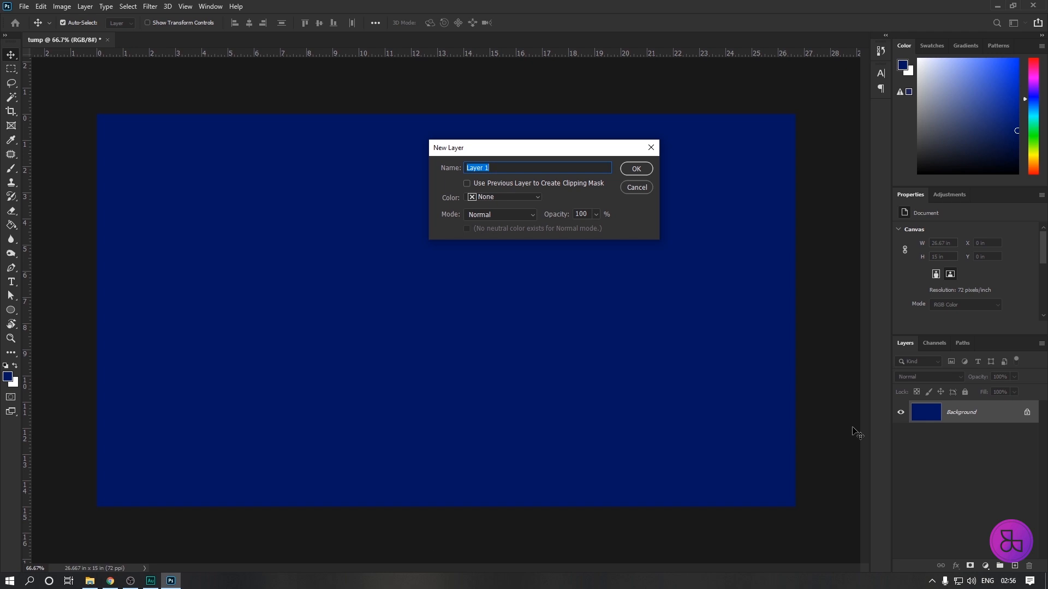
left_click_drag(556, 148, 512, 139)
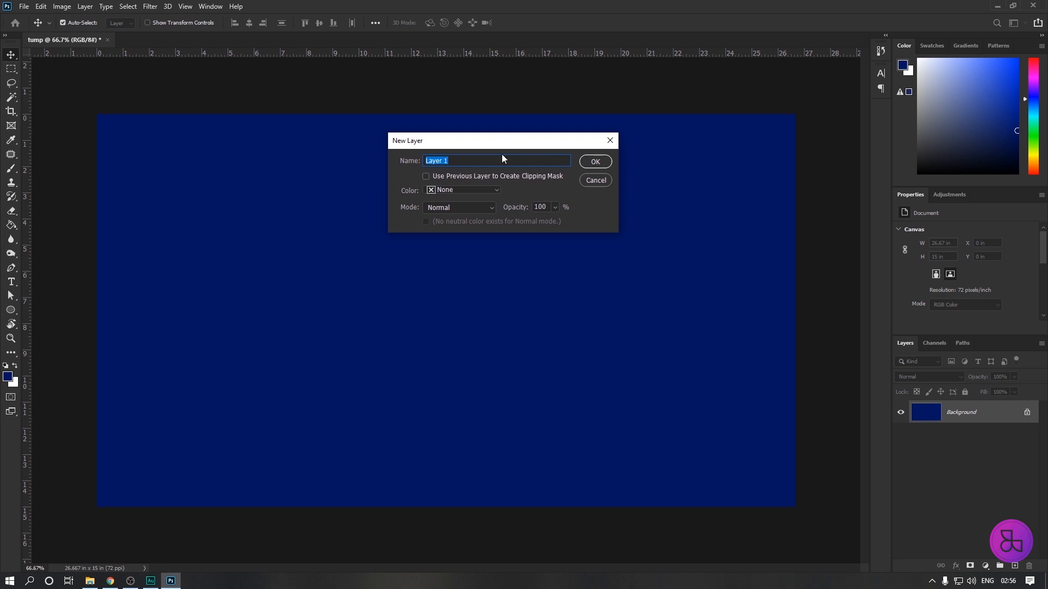
left_click_drag(486, 140, 533, 138)
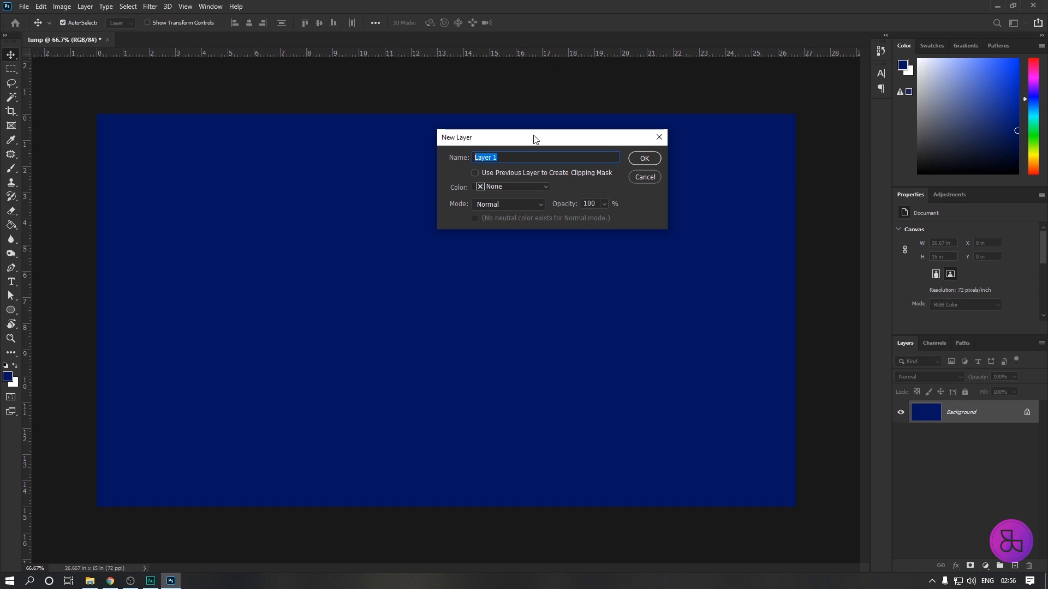
type("Border")
left_click(548, 187)
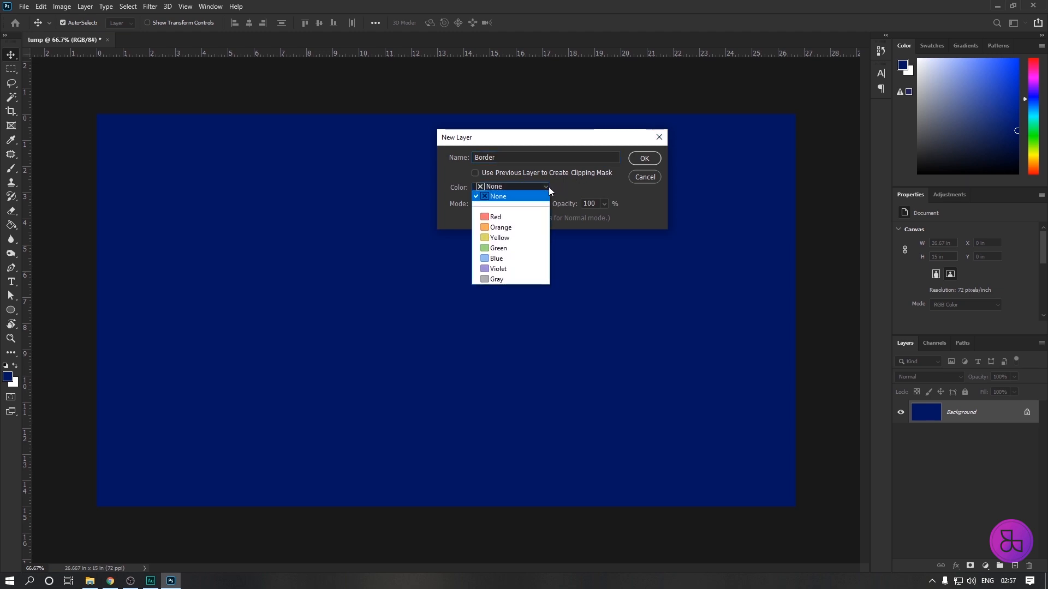
left_click(499, 258)
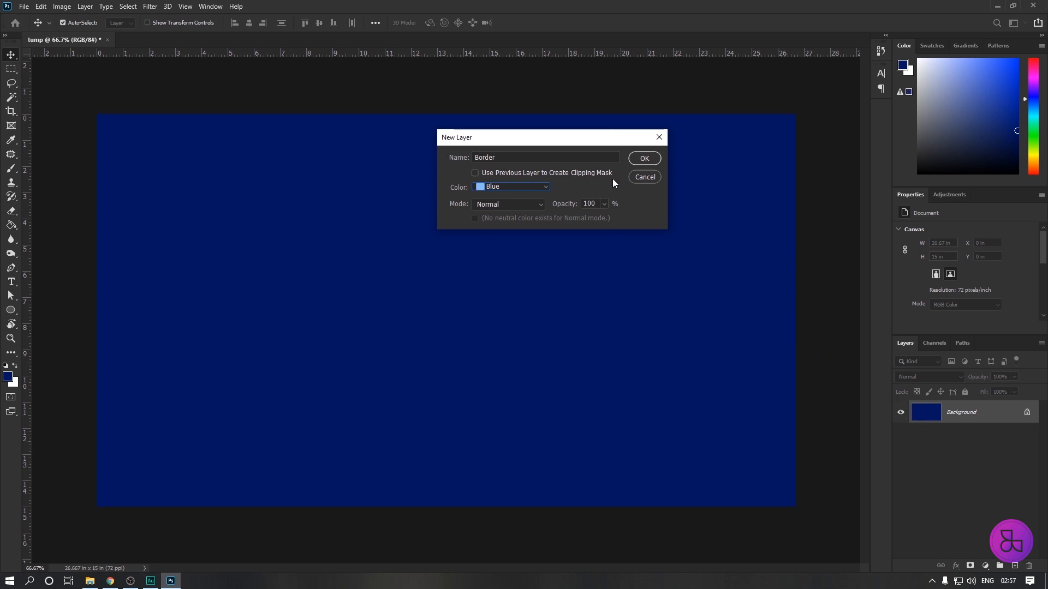
left_click_drag(570, 138, 628, 149)
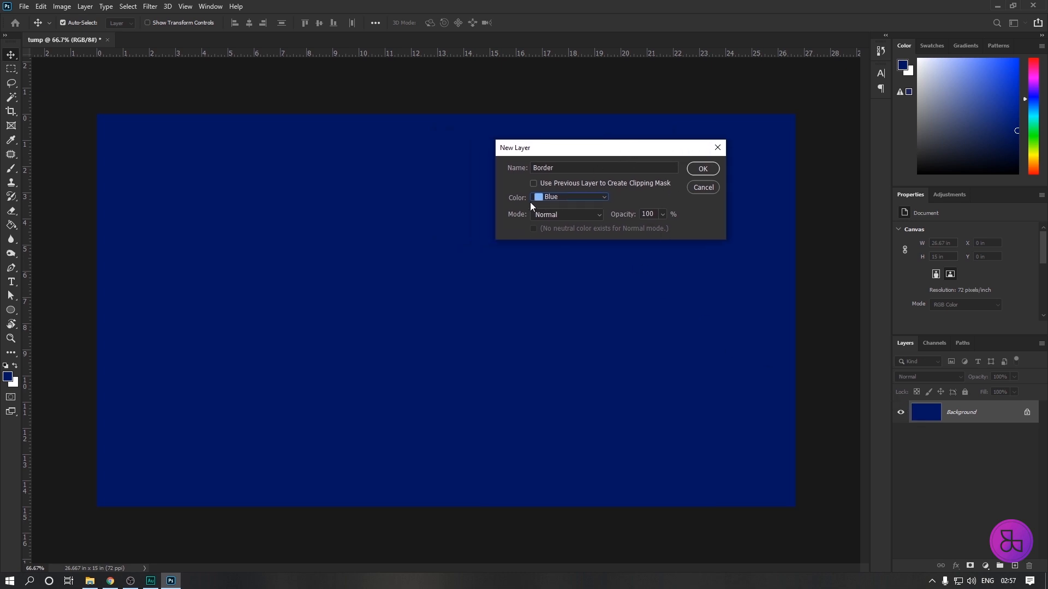
left_click(702, 169)
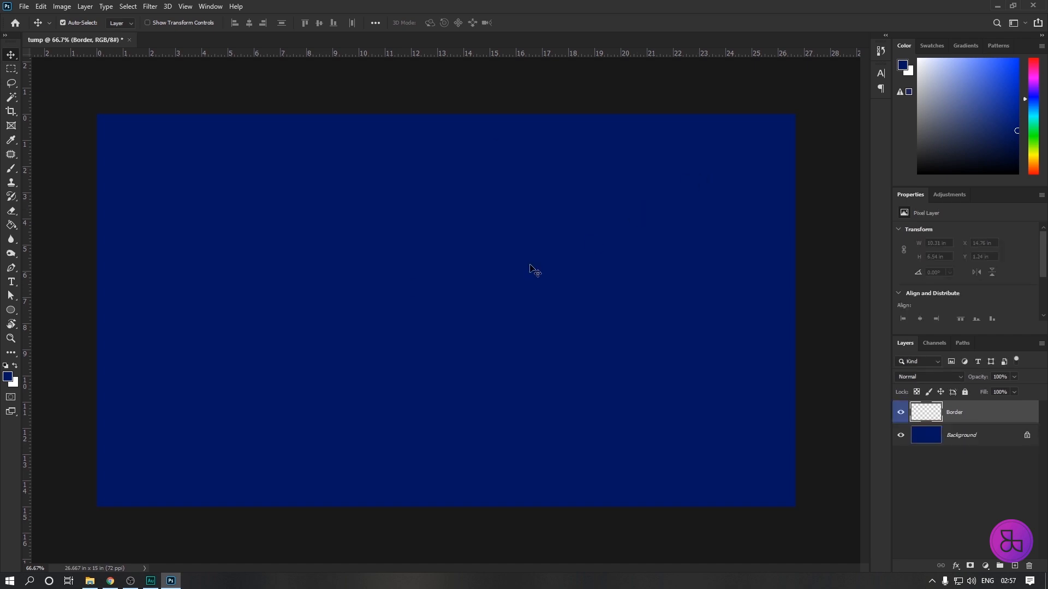
Select a rectangle about 25.47 x 13.96 in just inside the canvas edges and invert the selection to leave a thin frame.
left_click(12, 70)
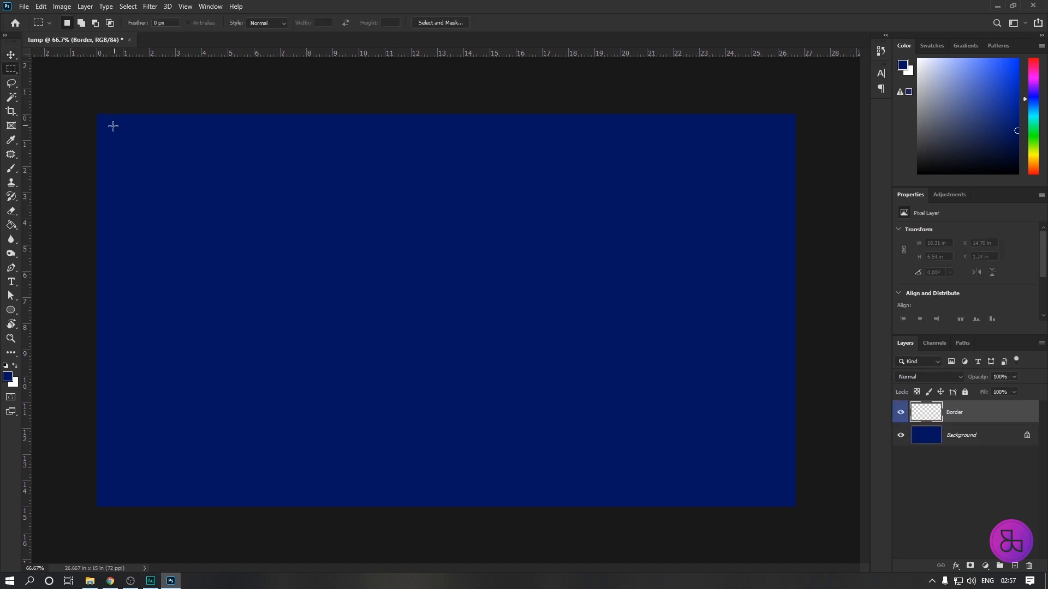
left_click_drag(108, 128, 780, 491)
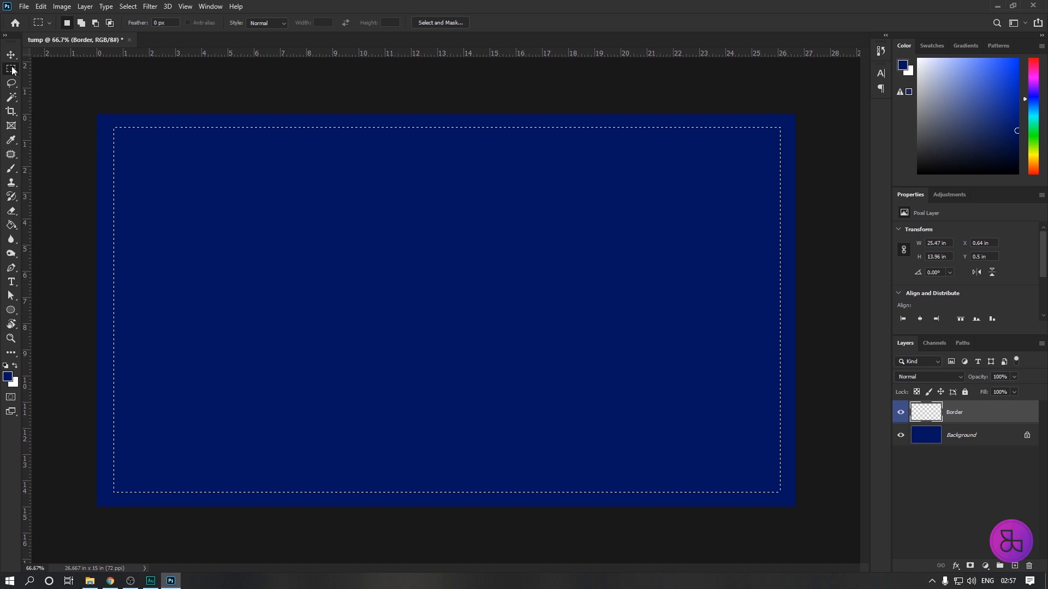
right_click(330, 186)
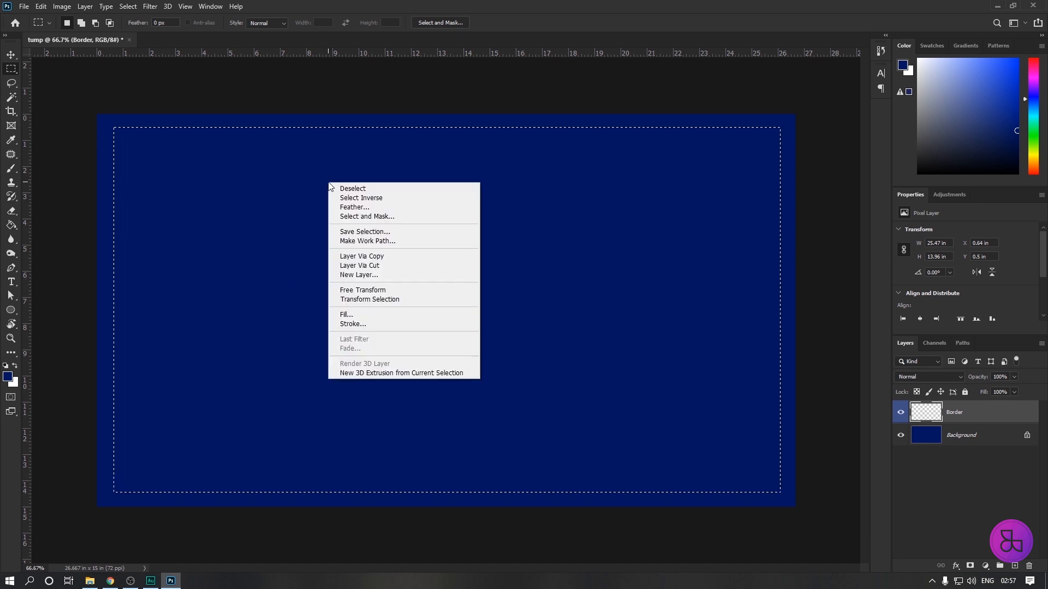
left_click(351, 198)
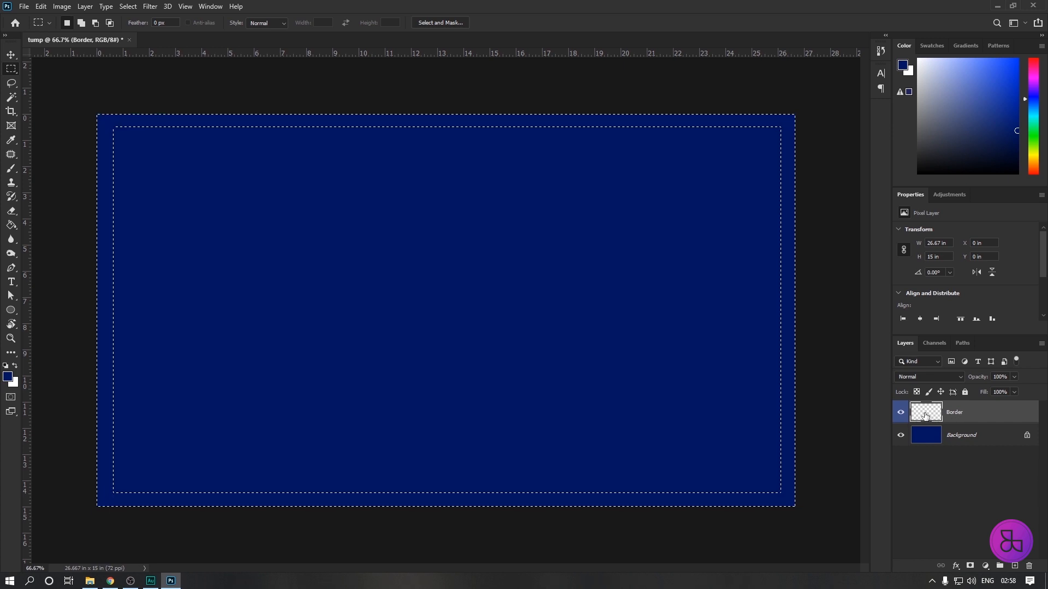
Set the foreground color to bright blue 1483ff, fill the frame selection on the Border layer with it, and deselect.
left_click(7, 376)
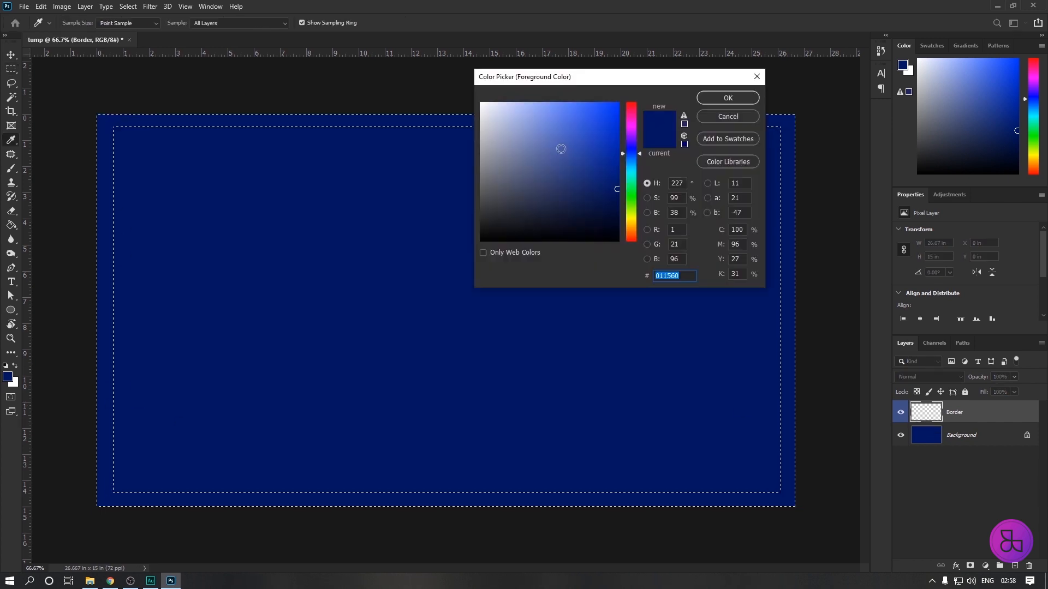
left_click_drag(575, 103, 575, 105)
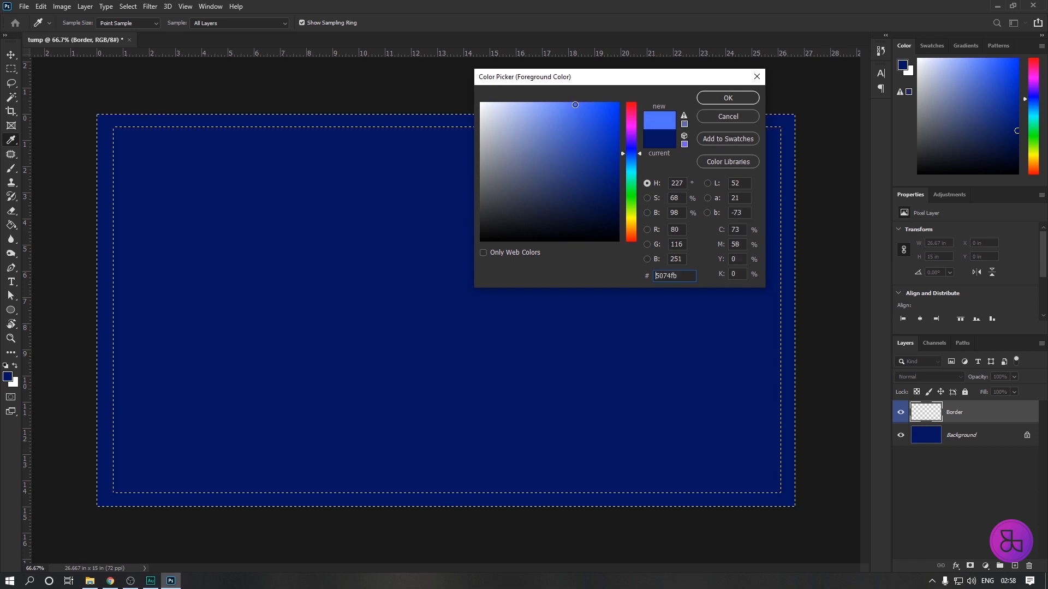
left_click(621, 158)
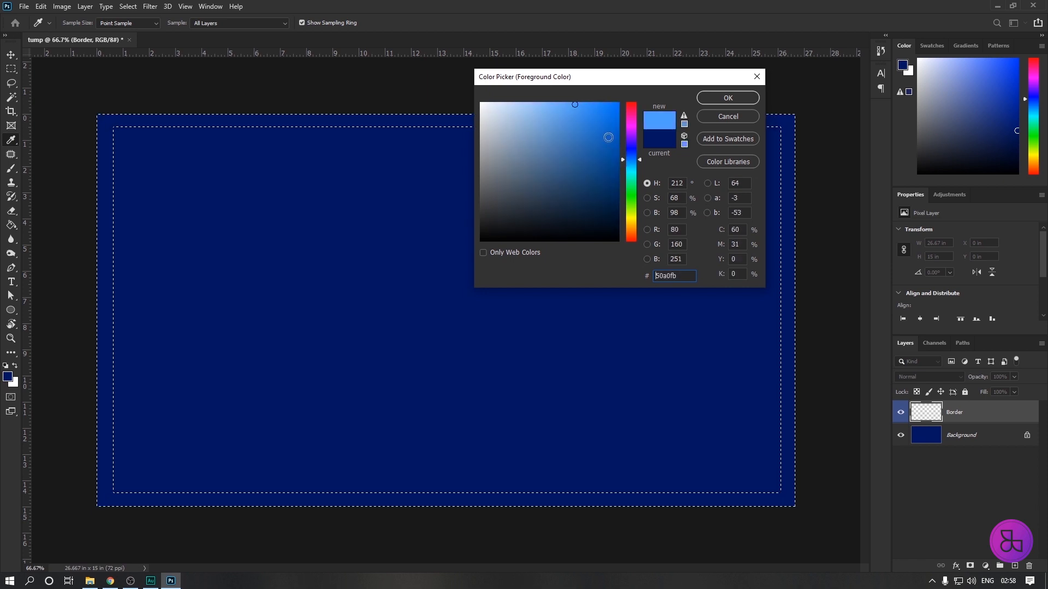
type("1d87ff")
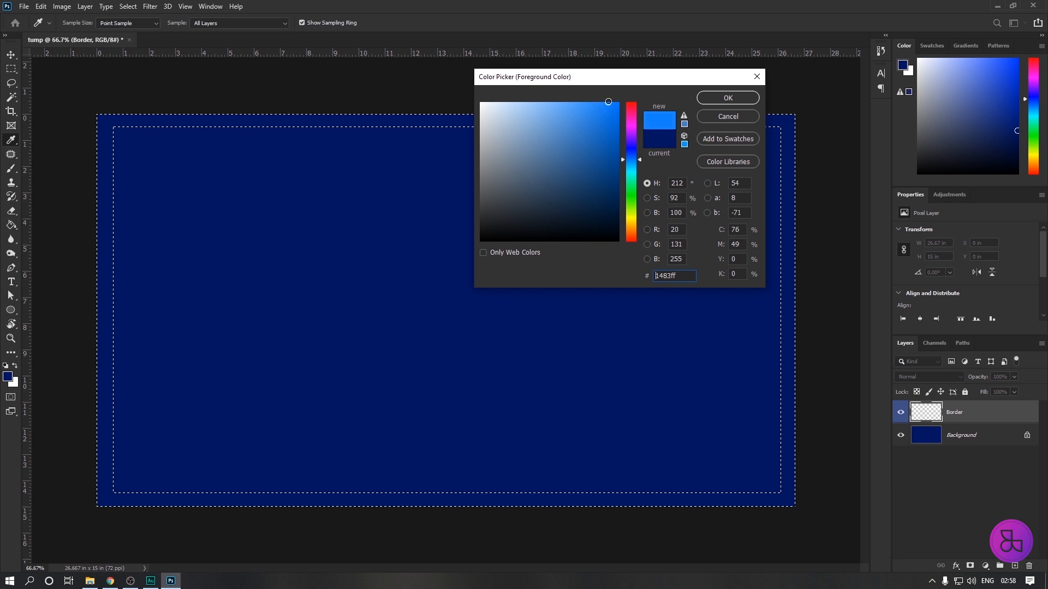
left_click(749, 102)
key("m")
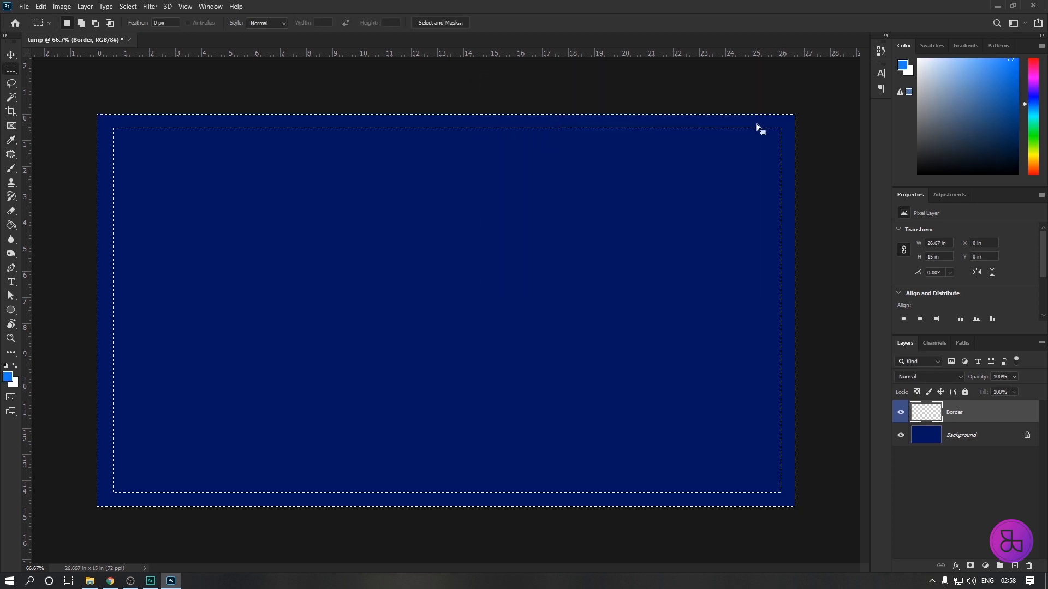
key("alt+BackSpace")
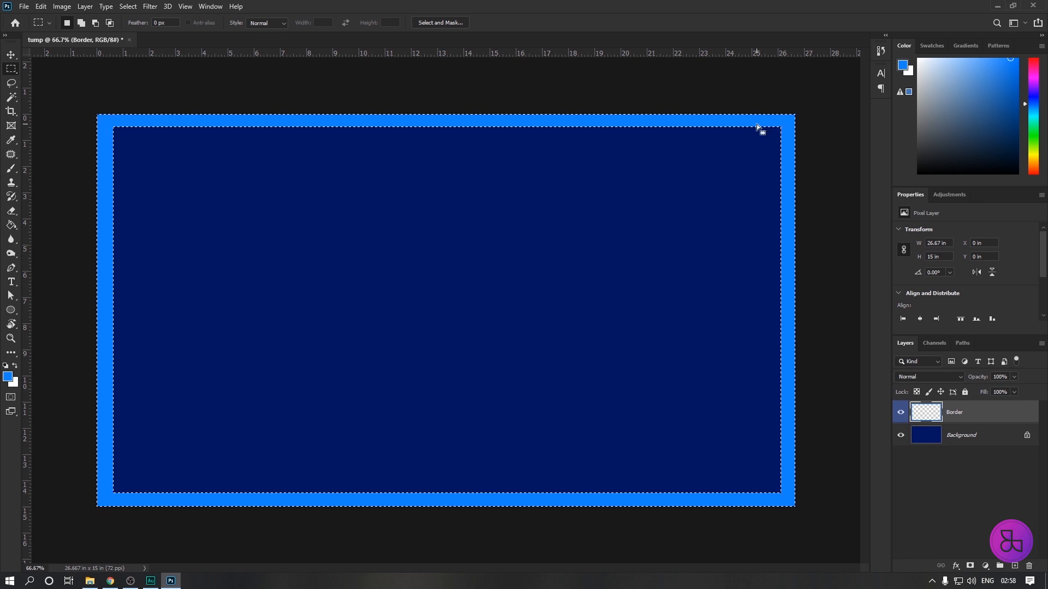
key("ctrl+d")
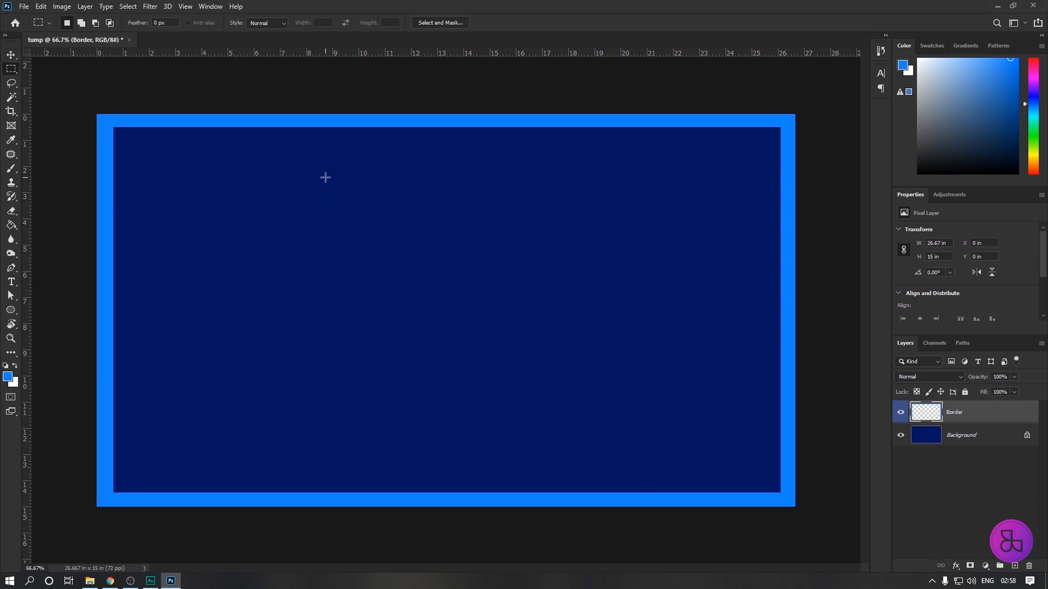
Select an upright rectangle about 3.1 x 5.21 in inside the frame and create a blue-labeled layer named Badge for it.
left_click_drag(325, 177, 406, 313)
key("ctrl+shift+n")
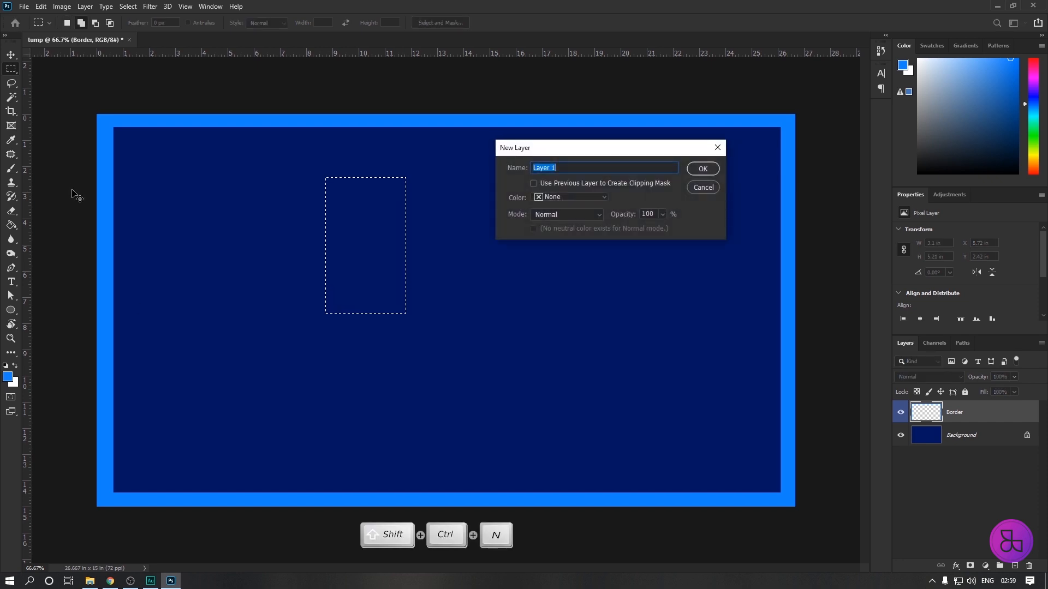
left_click(604, 198)
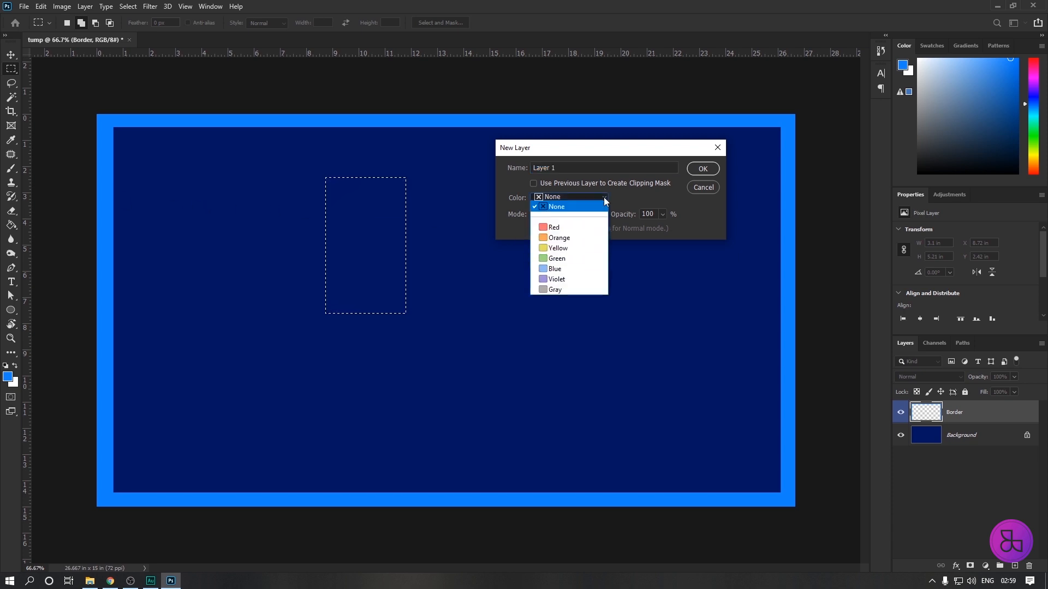
left_click(553, 268)
left_click_drag(555, 168, 515, 172)
type("Badge")
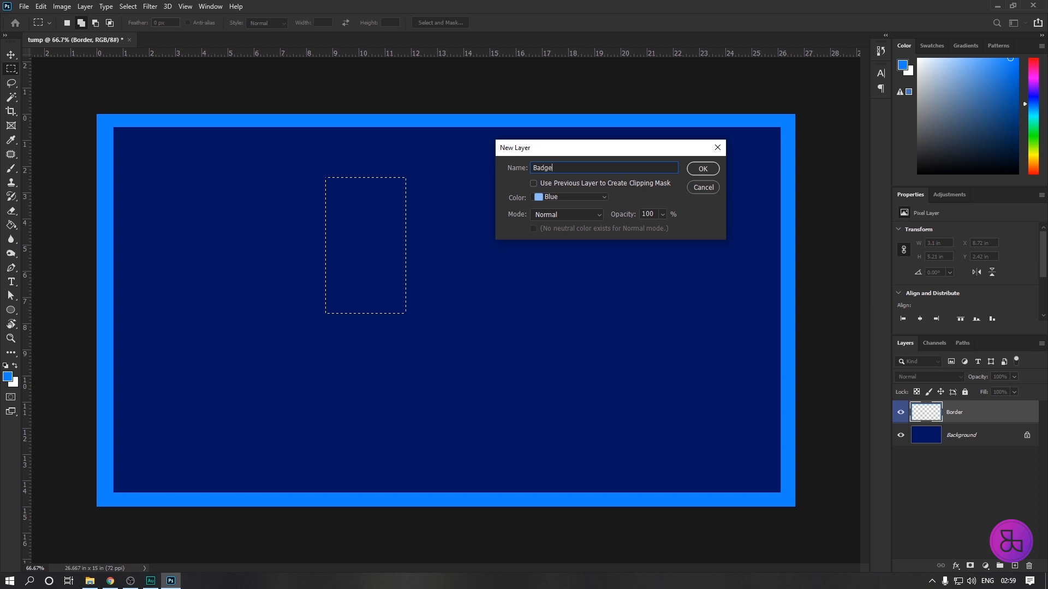
left_click(703, 169)
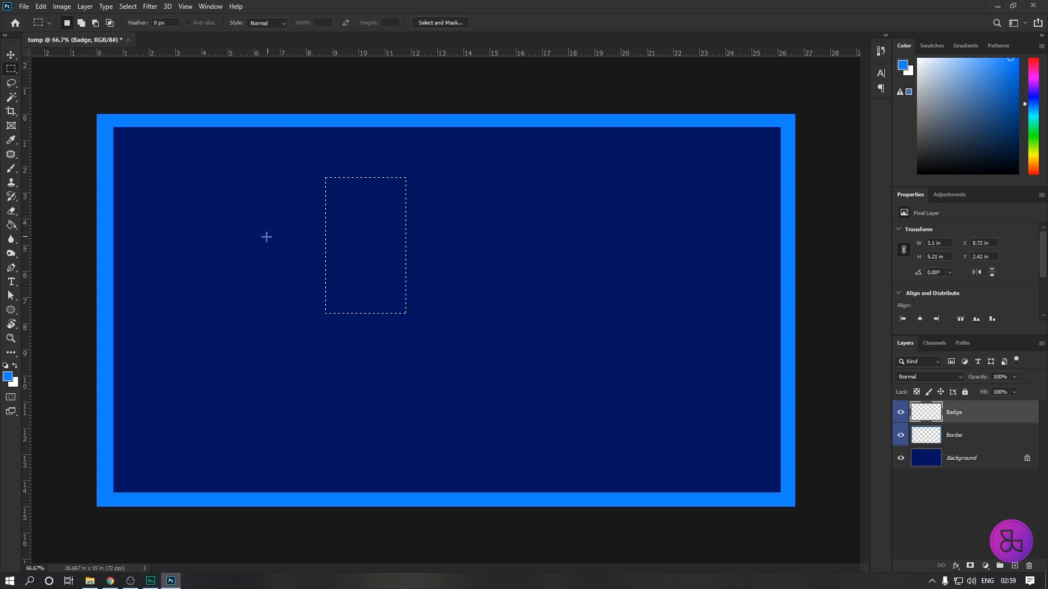
Fill the selected rectangle with bright blue, deselect, and move it to the border's upper edge at about X 3.81 in, Y 0.4 in.
key("alt+BackSpace")
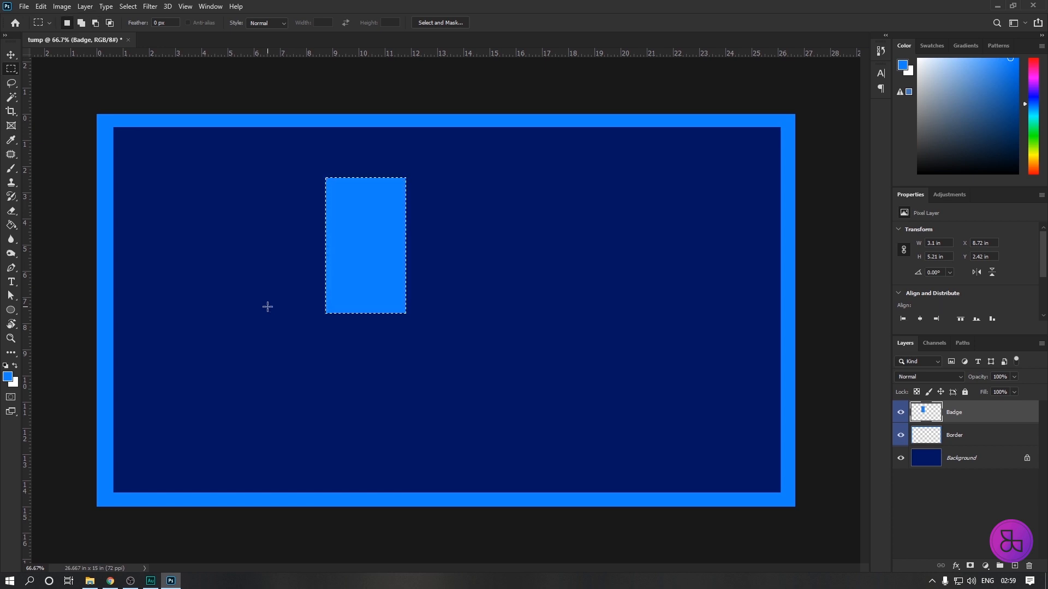
key("ctrl+d")
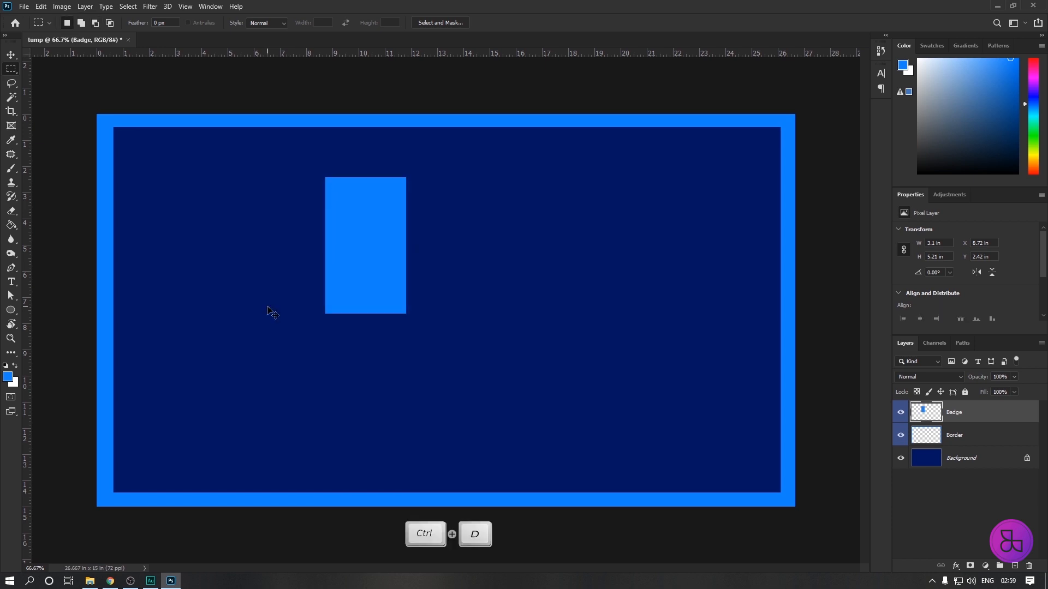
left_click(12, 55)
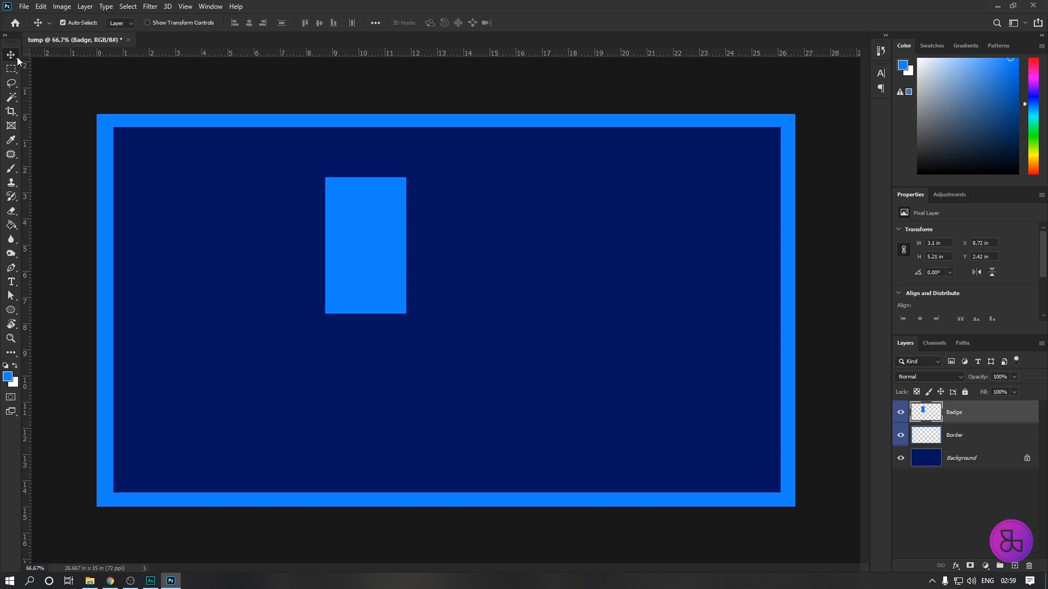
left_click_drag(350, 260, 259, 212)
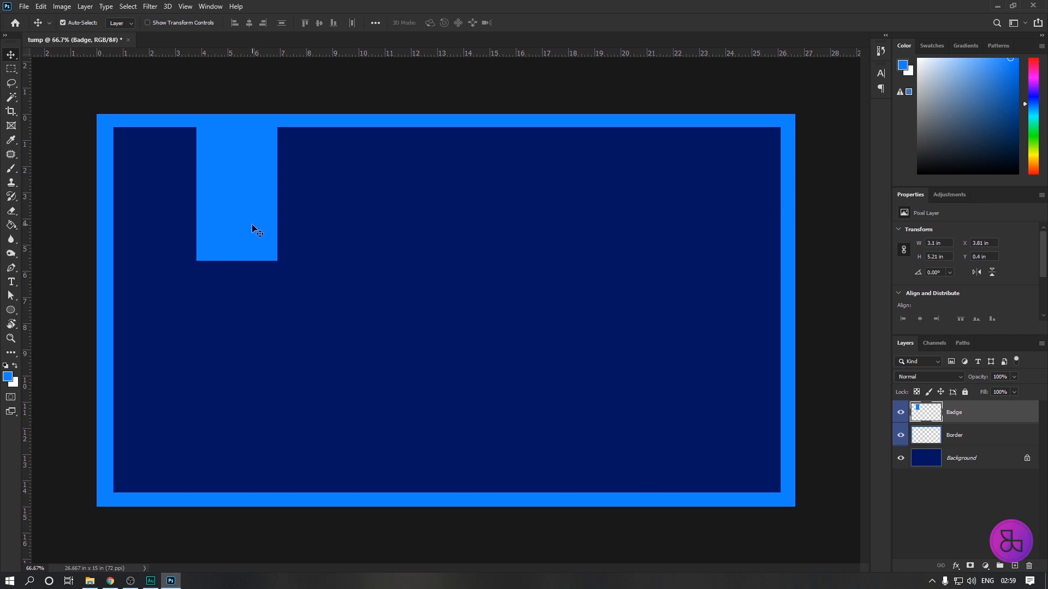
Shorten the badge rectangle from its lower edge to about 79% of its height with Free Transform, keeping its width.
key("ctrl+t")
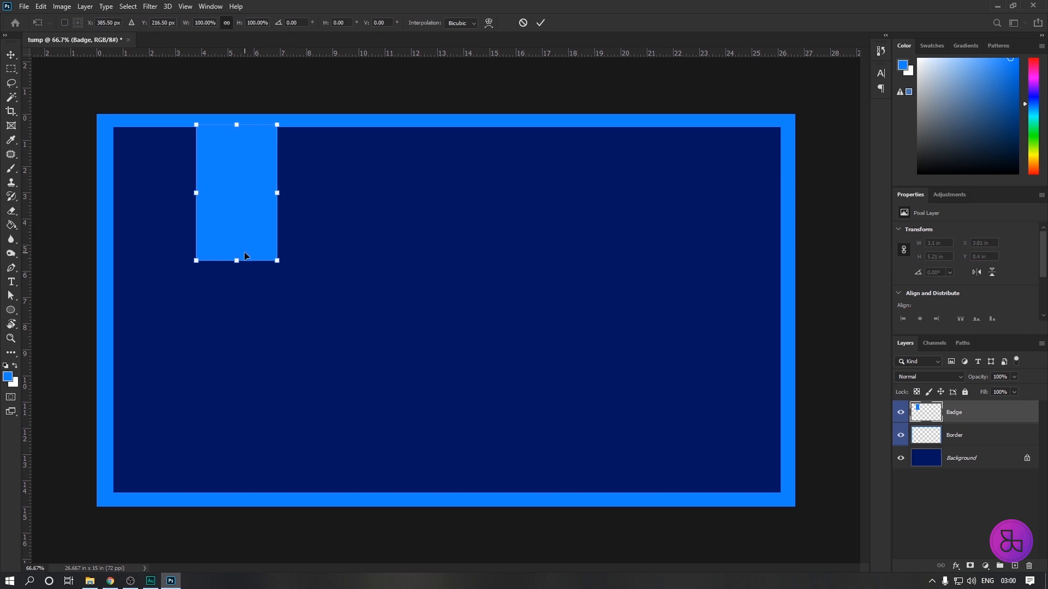
key("shift")
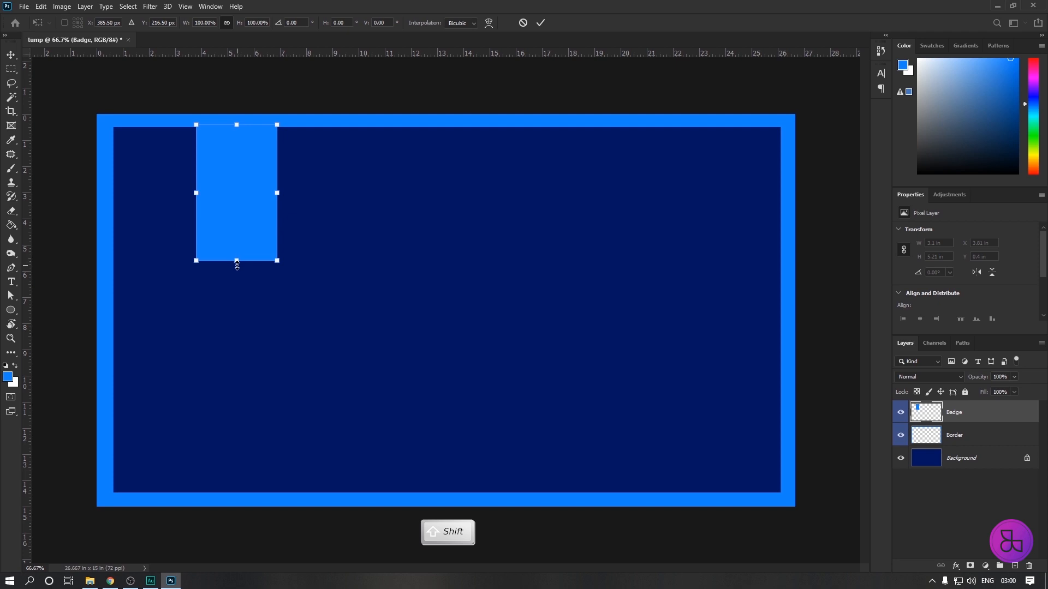
left_click_drag(237, 261, 236, 235)
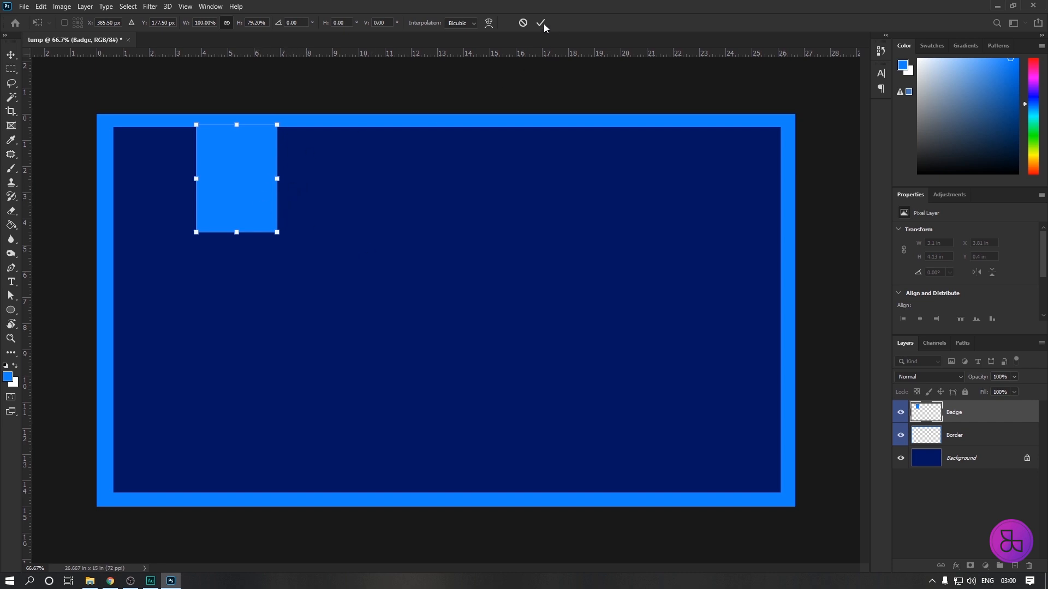
key("Return")
Select a rectangle about 3.1 x 2.82 in across the badge's lower end, matching its width, and create a blue-labeled layer for it.
key("z")
left_click(244, 213)
left_click(254, 225)
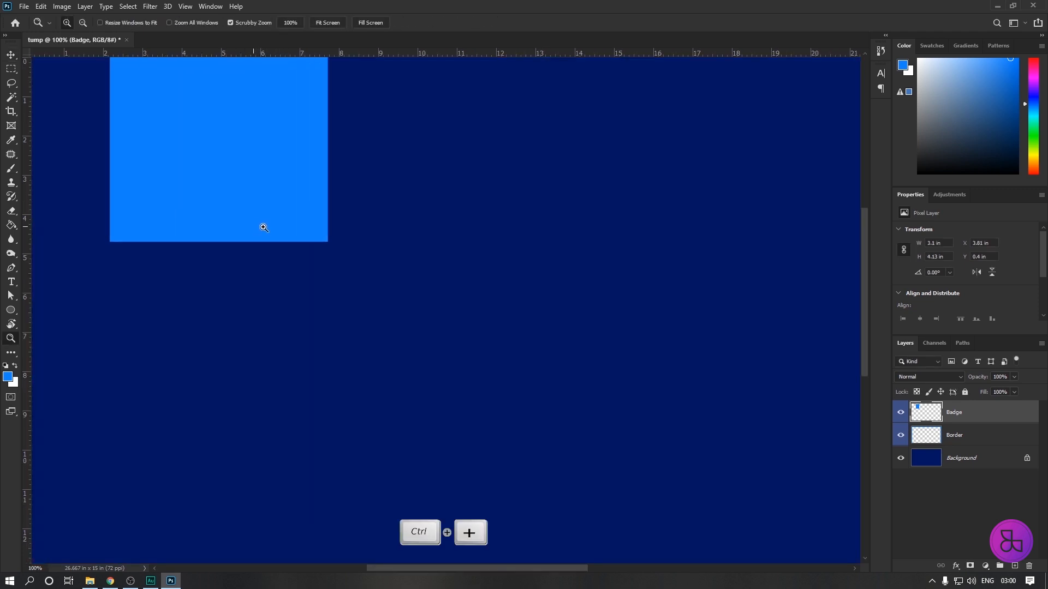
left_click_drag(227, 199, 410, 262)
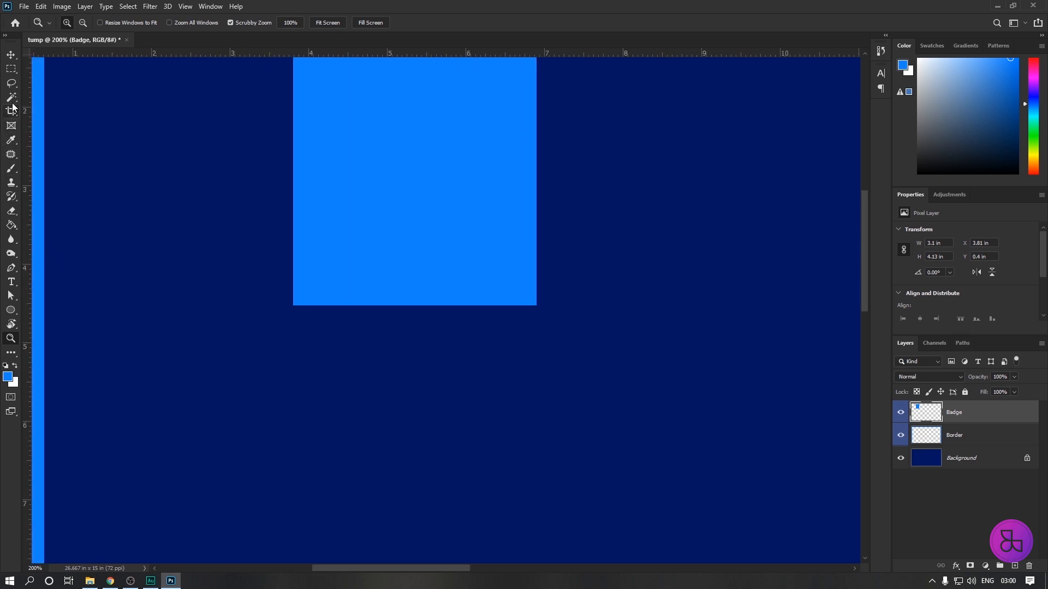
left_click(11, 69)
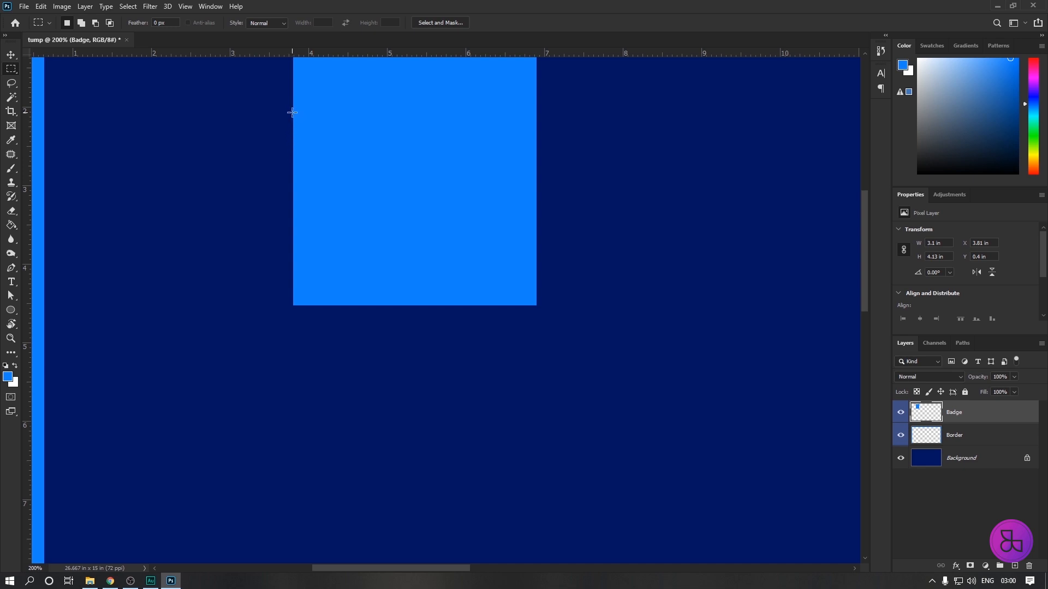
left_click_drag(293, 122, 537, 343)
key("ctrl+shift+n")
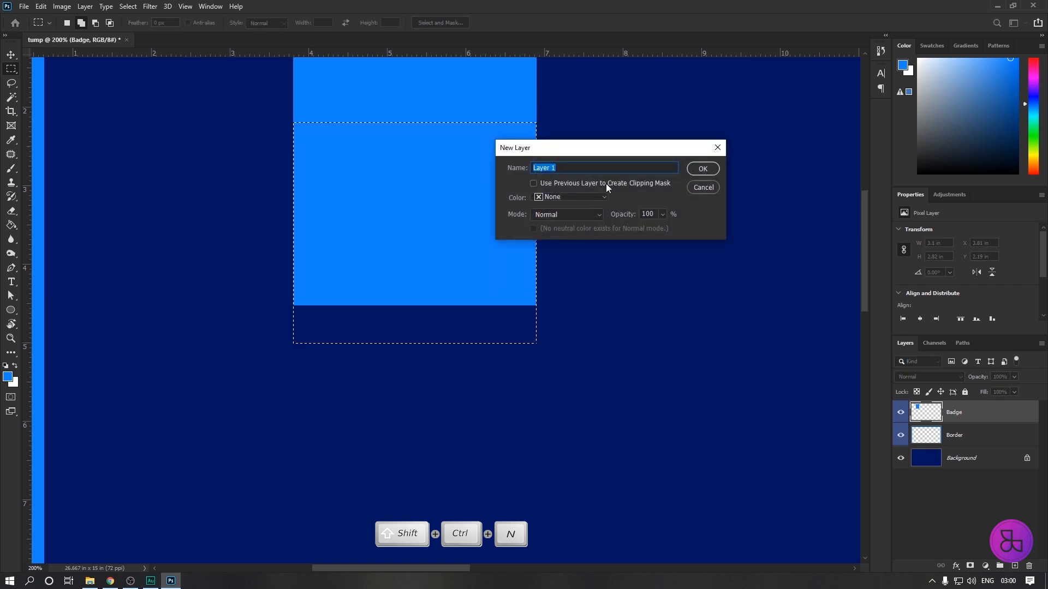
left_click(600, 197)
left_click(554, 266)
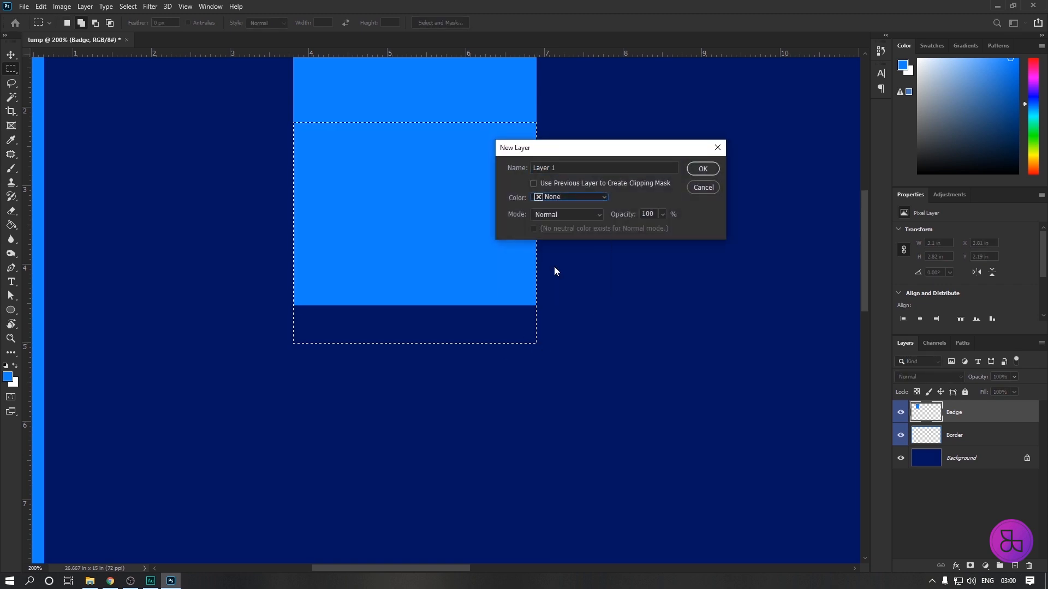
left_click(708, 171)
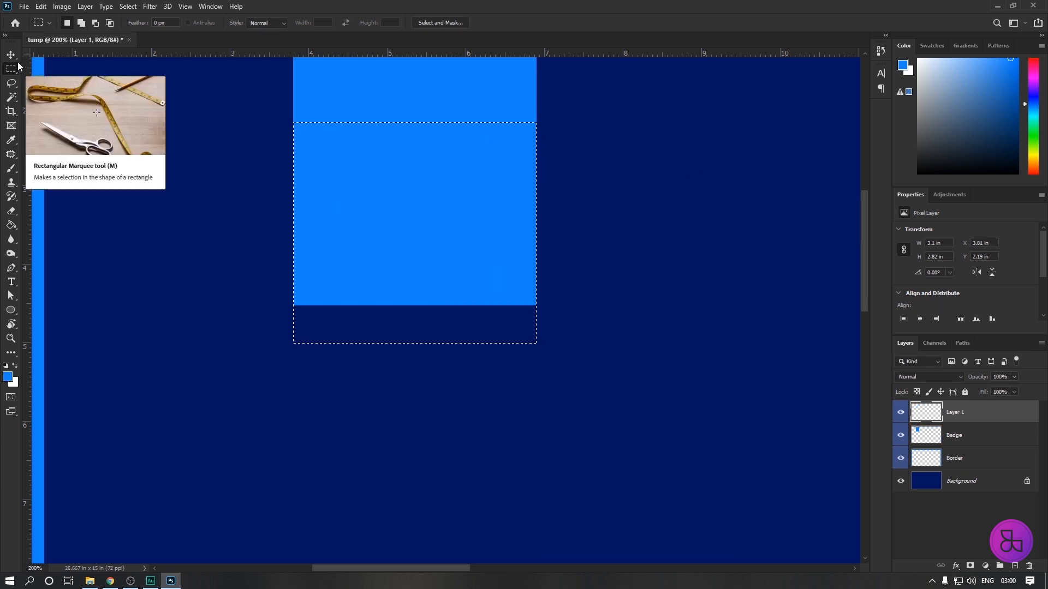
Fill the selected rectangle with bright blue, move it to about X 5.26 in, Y 3.61 in, and deselect.
key("alt+BackSpace")
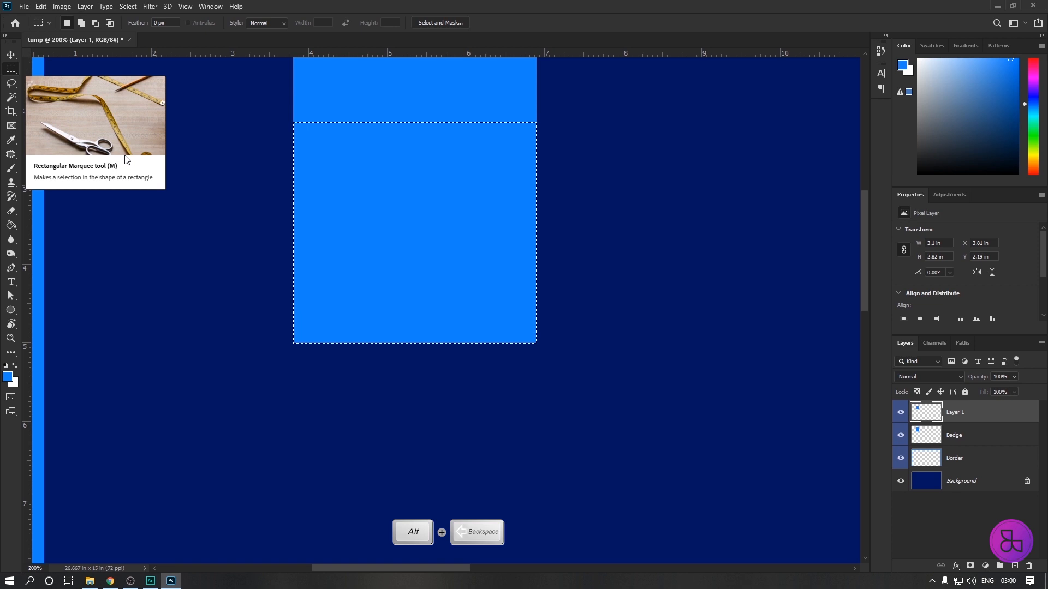
left_click(12, 55)
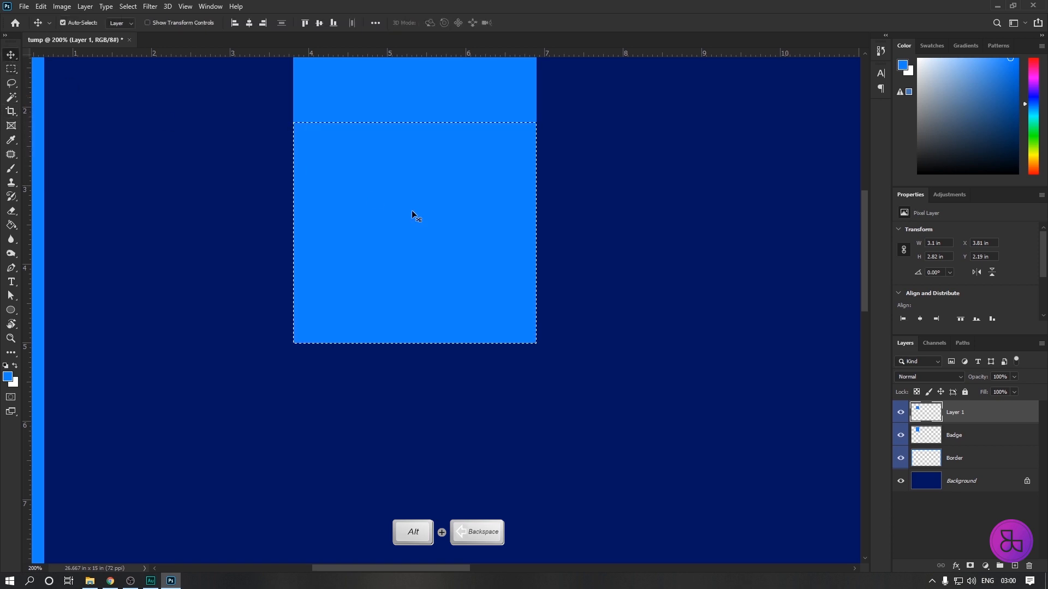
left_click_drag(449, 227, 564, 339)
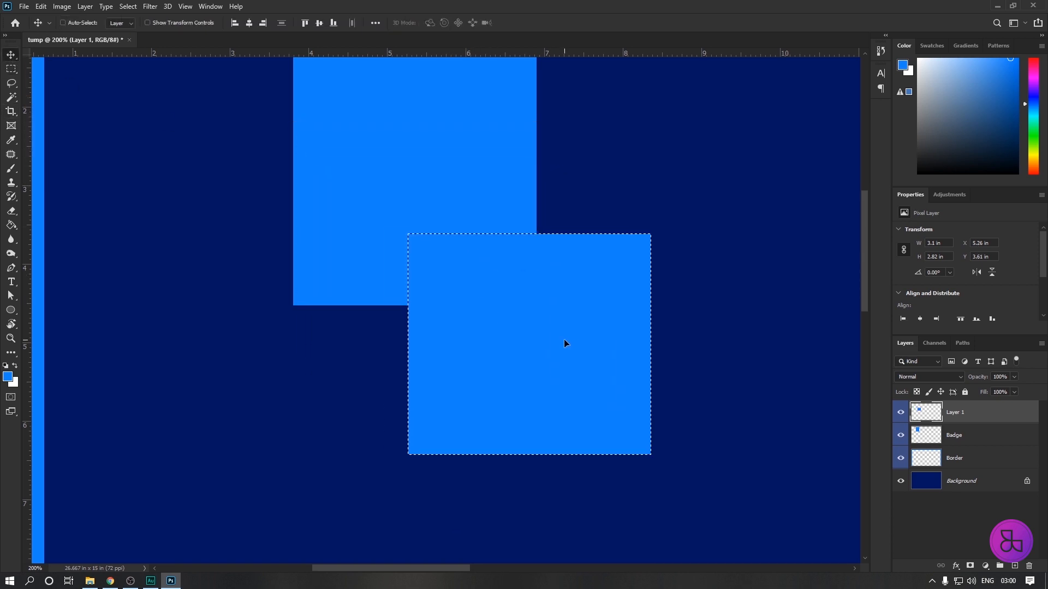
key("ctrl+d")
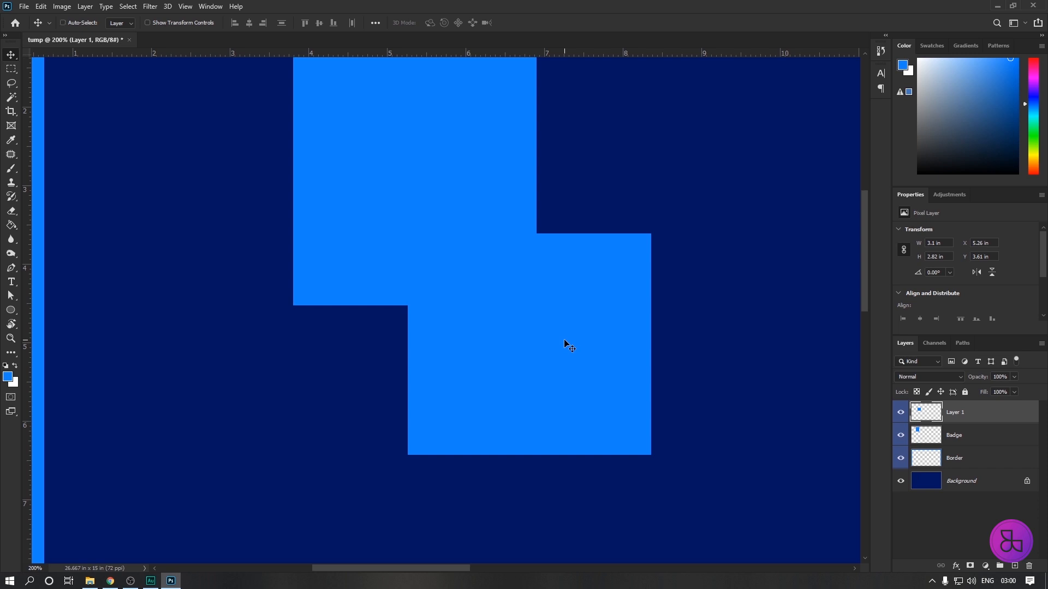
Scale the new rectangle to about 106% with Free Transform and shift it over the badge's lower end.
key("ctrl+t")
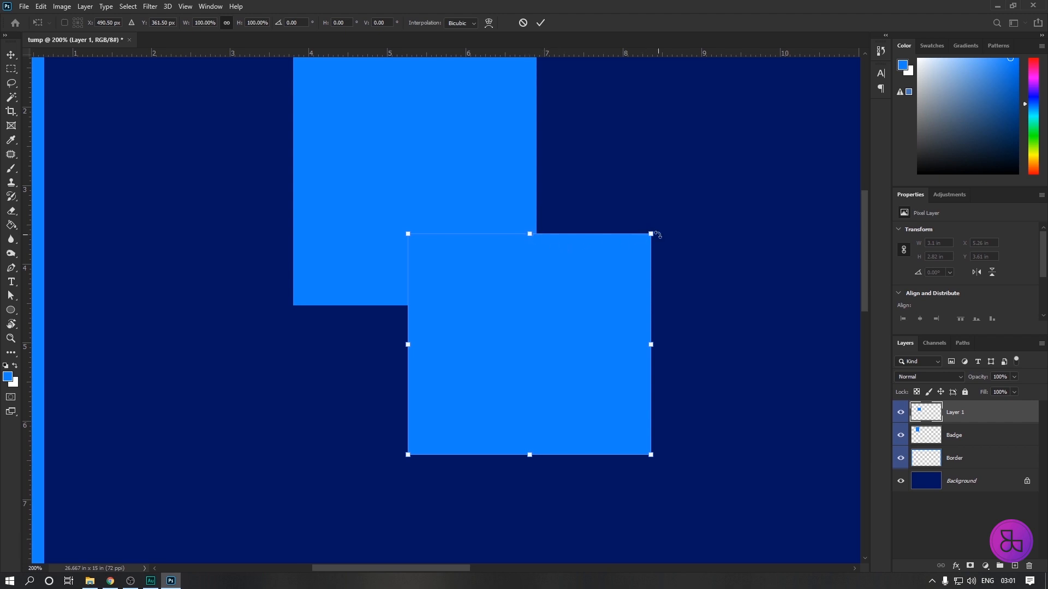
left_click_drag(650, 234, 736, 160)
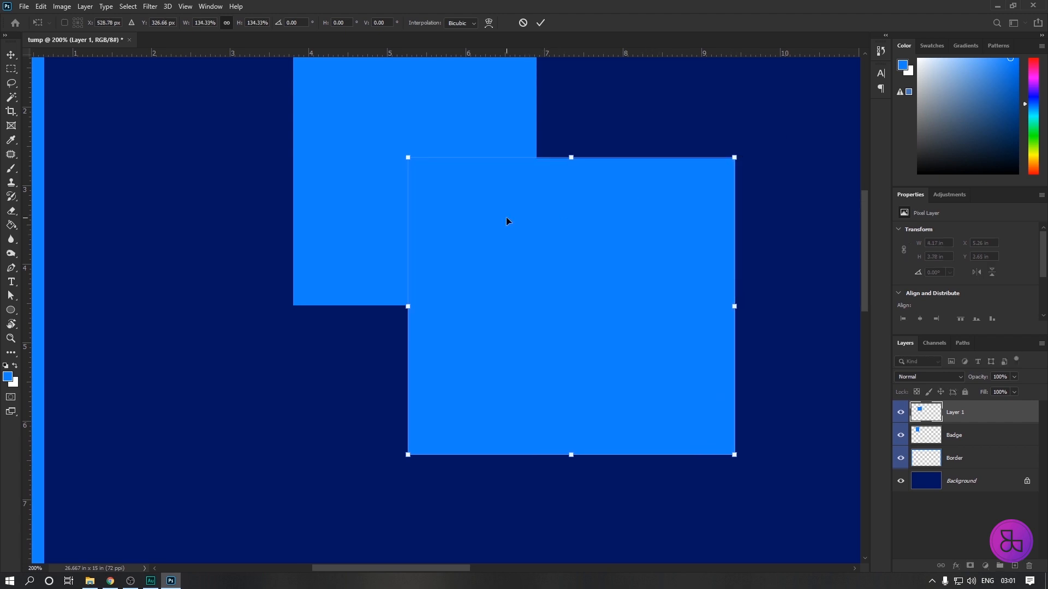
left_click_drag(735, 159, 692, 290)
left_click_drag(592, 335, 493, 315)
left_click_drag(546, 218, 565, 200)
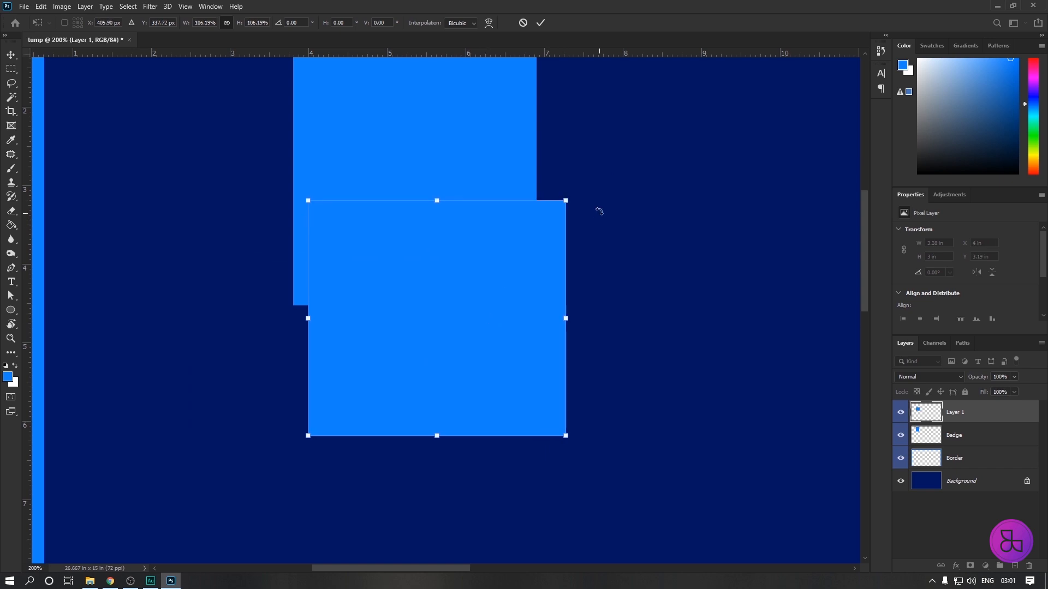
Rotate the rectangle about 44.7° into a diamond and place it over the badge's lower edge at about X 3.01 in, Y 1.54 in.
left_click_drag(576, 194, 556, 337)
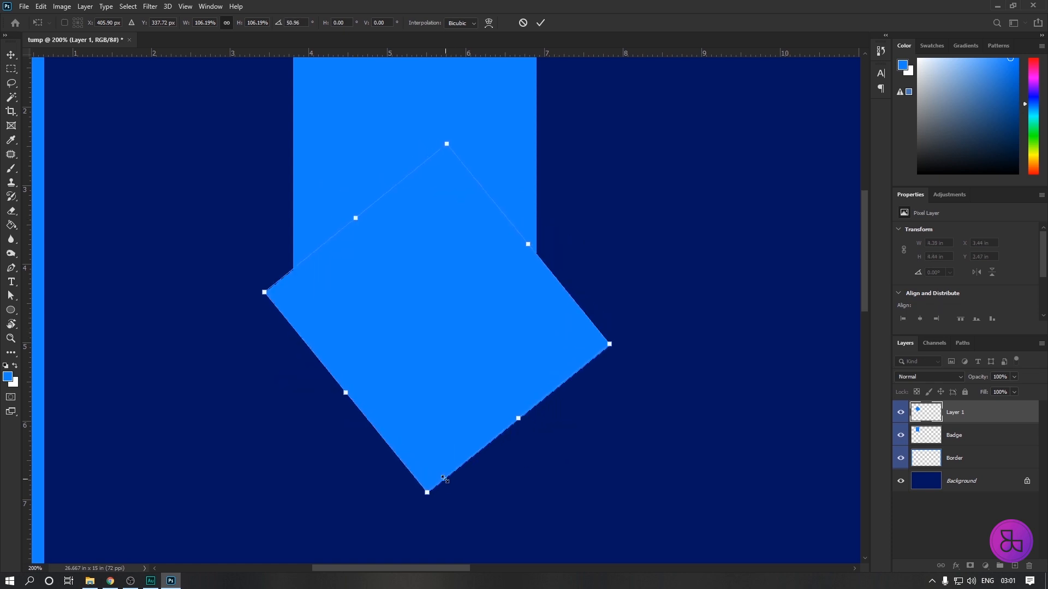
left_click_drag(427, 389, 395, 318)
left_click_drag(222, 214, 223, 240)
left_click_drag(399, 277, 402, 280)
left_click_drag(615, 255, 615, 258)
left_click_drag(387, 271, 385, 271)
left_click_drag(600, 260, 600, 263)
left_click_drag(458, 277, 458, 278)
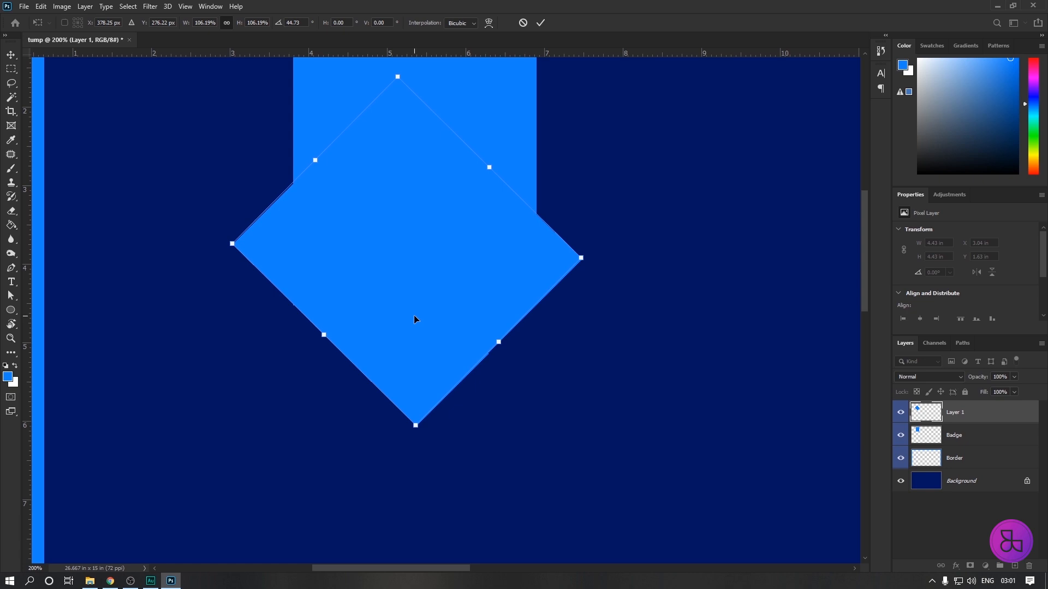
key("Return")
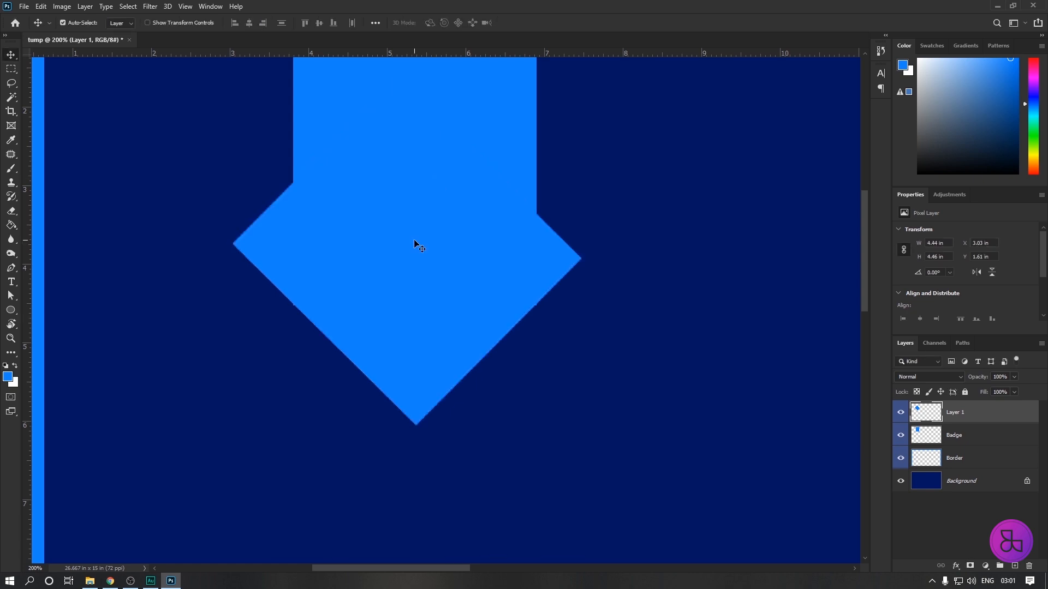
key("Left")
left_click_drag(420, 259, 420, 254)
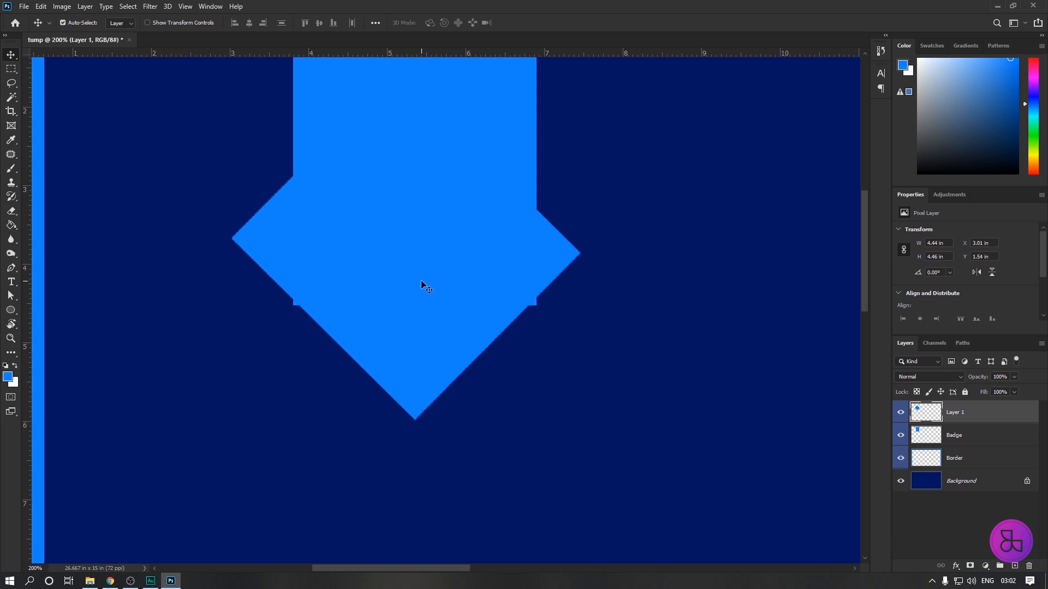
Load the diamond on Layer 1 as a selection, fill it with a darker blue of about 003a7a, and deselect.
left_click(922, 414, "ctrl")
left_click(923, 415, "ctrl")
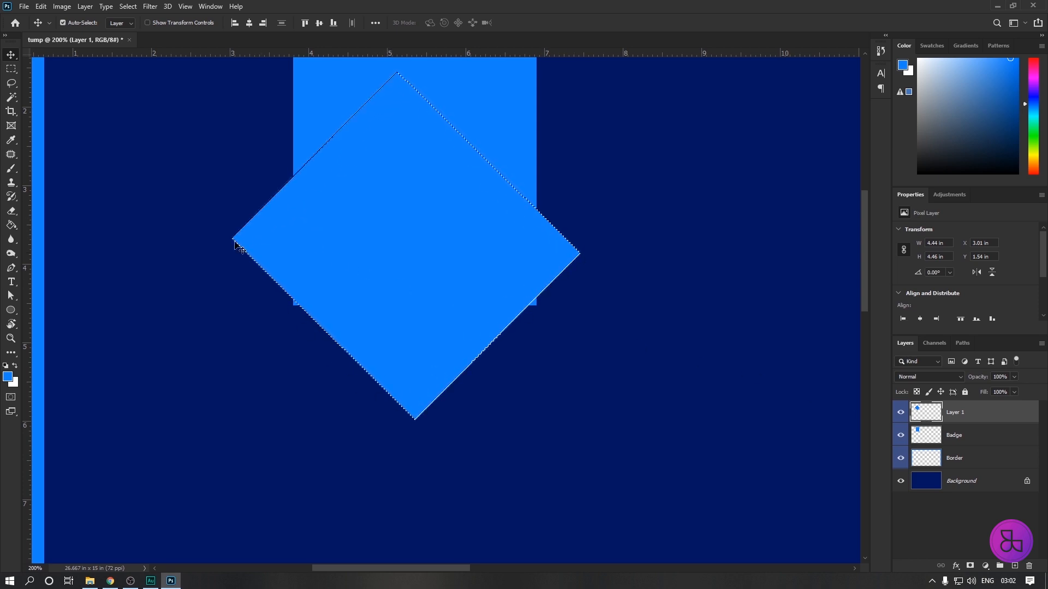
left_click(8, 377)
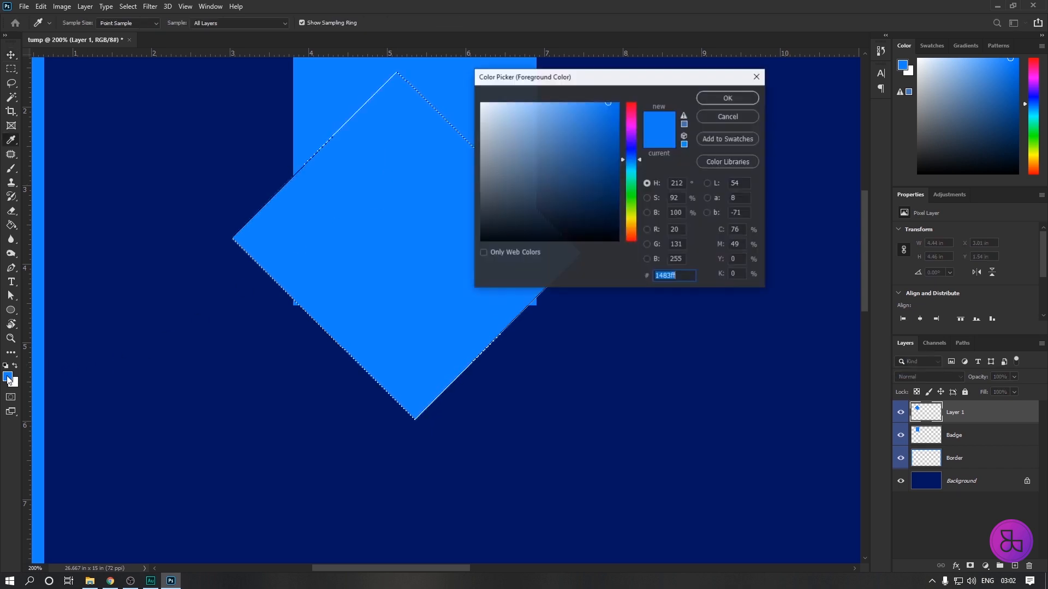
type("003a7a")
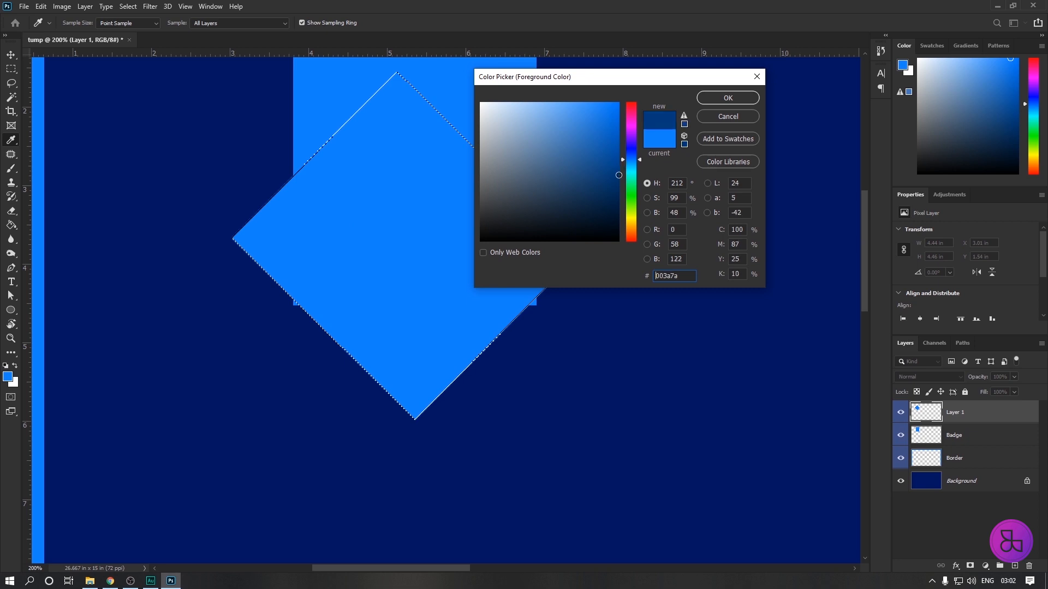
left_click(736, 97)
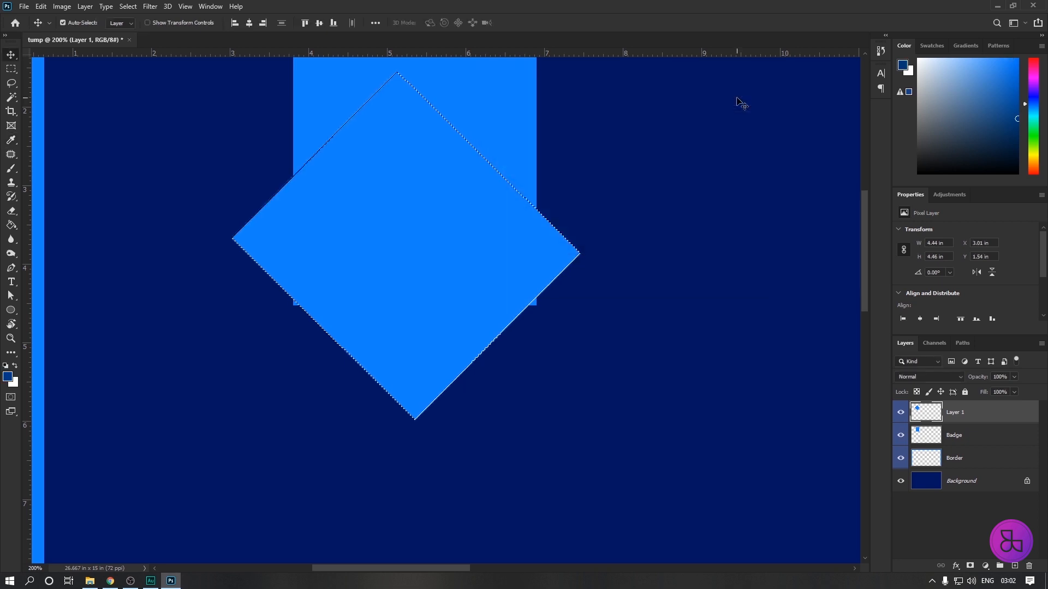
key("alt+BackSpace")
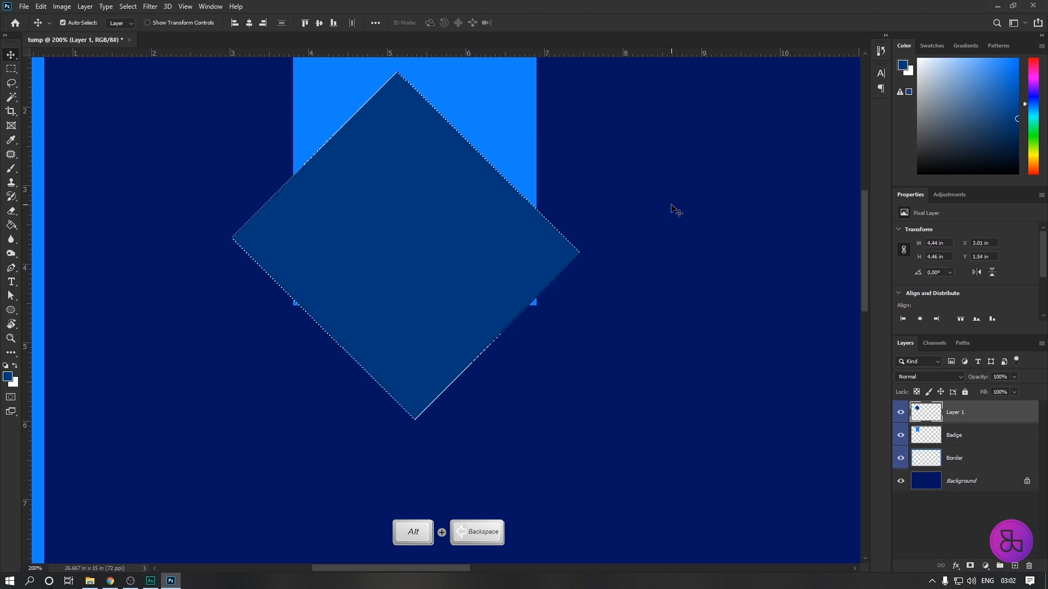
key("ctrl+d")
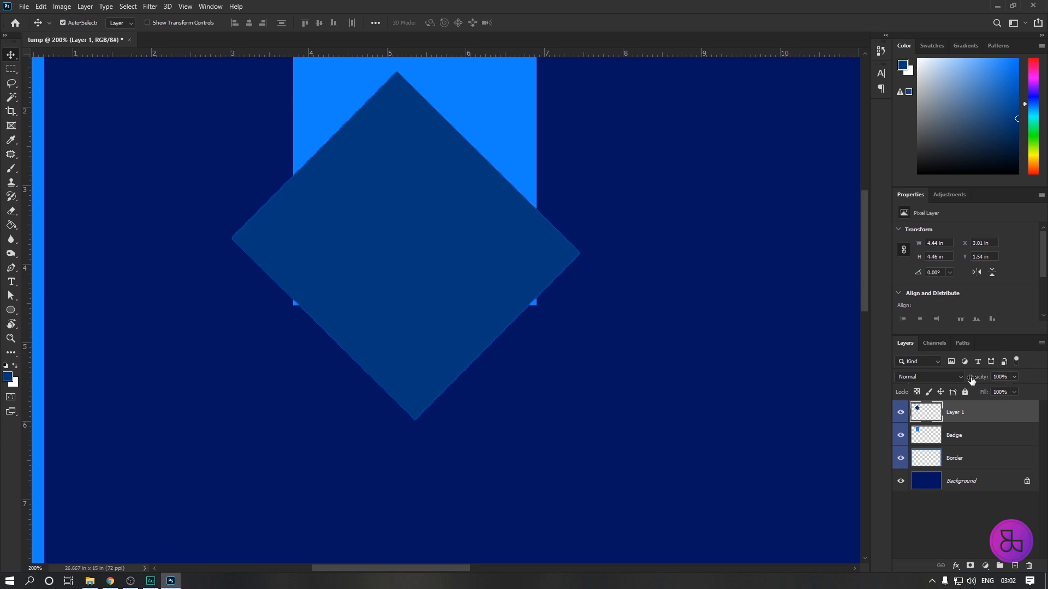
Lower Layer 1's opacity to 73% and delete the part of the diamond above the badge's lower edge, leaving a downward triangle.
left_click(1014, 377)
left_click_drag(1013, 389, 1000, 388)
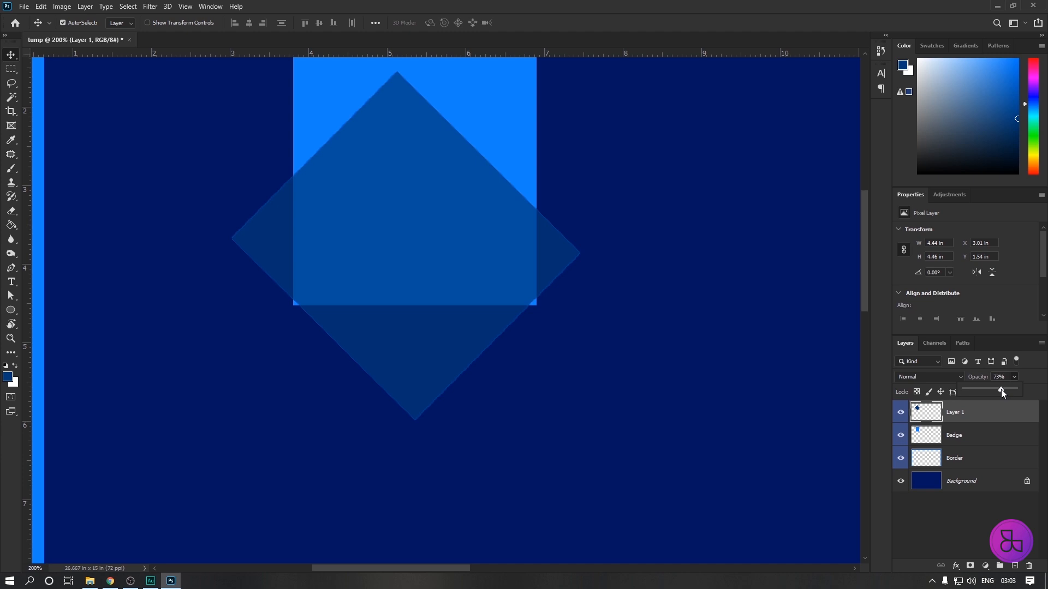
left_click(11, 69)
scroll(451, 183, "up", 2)
left_click_drag(149, 81, 618, 330)
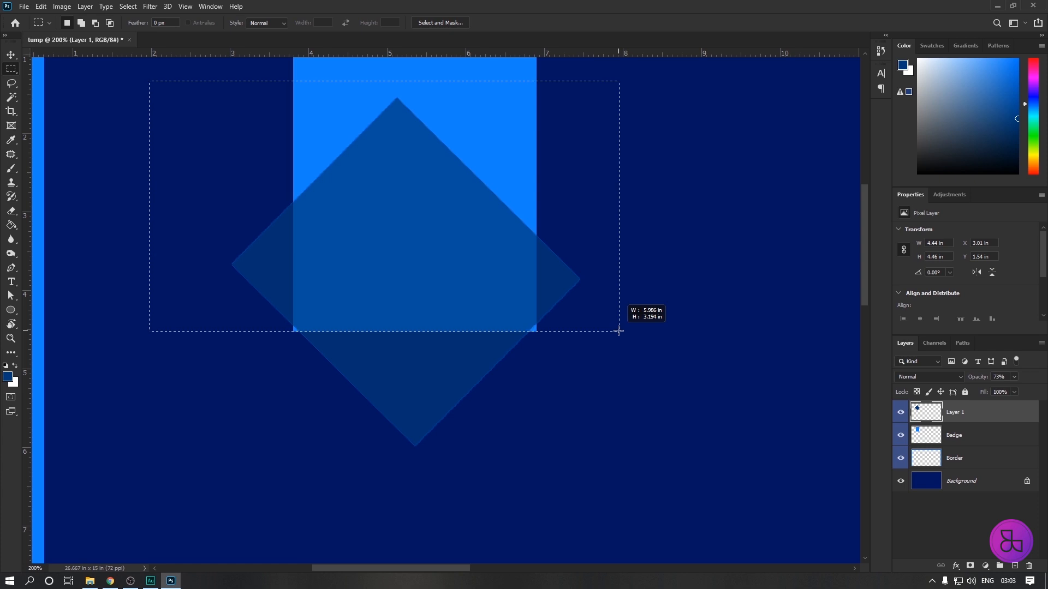
left_click_drag(618, 331, 621, 331)
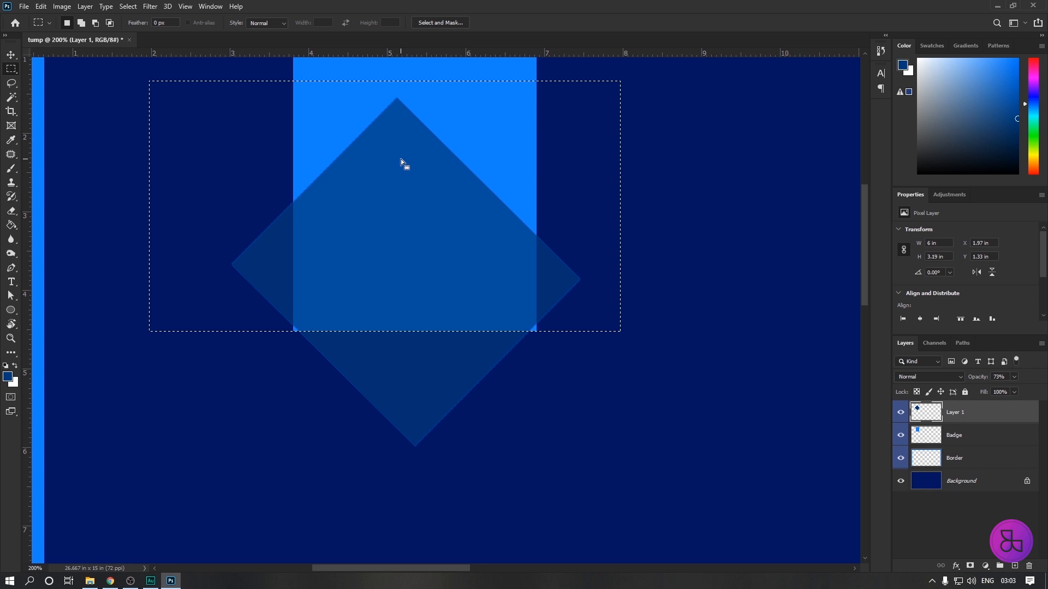
key("Delete")
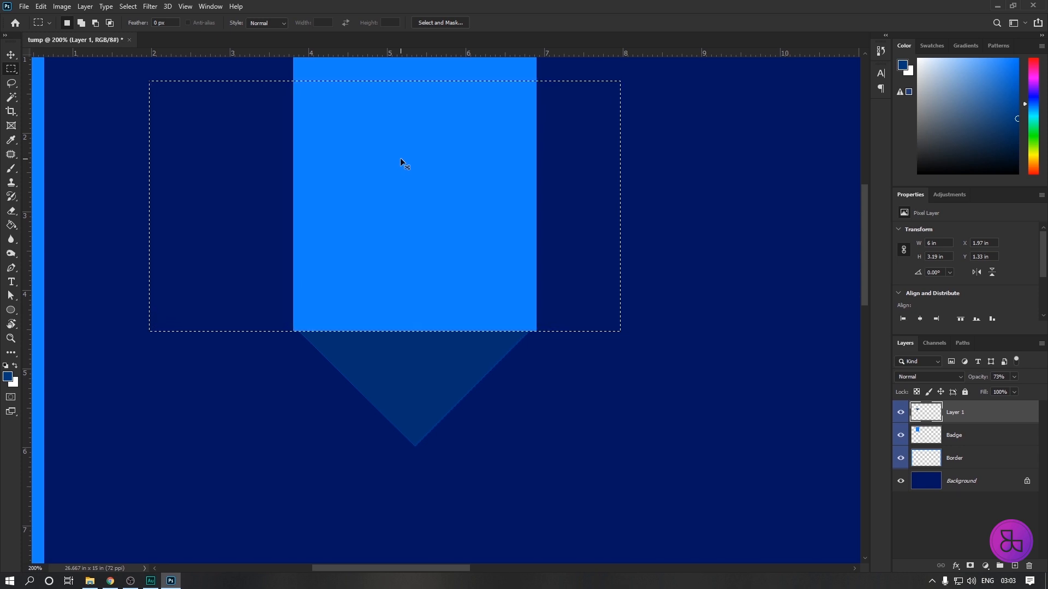
key("ctrl+d")
Enlarge the triangle to about 3.11 x 1.6 in with Free Transform and align it beneath the badge at about X 3.79 in, Y 4.53 in.
key("v")
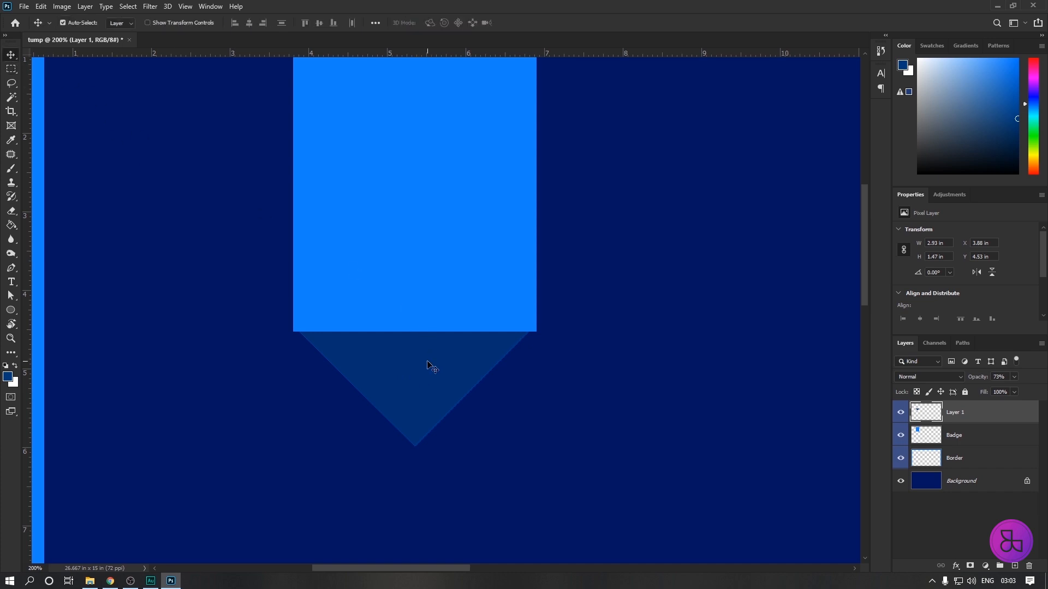
key("Right")
key("ctrl+t")
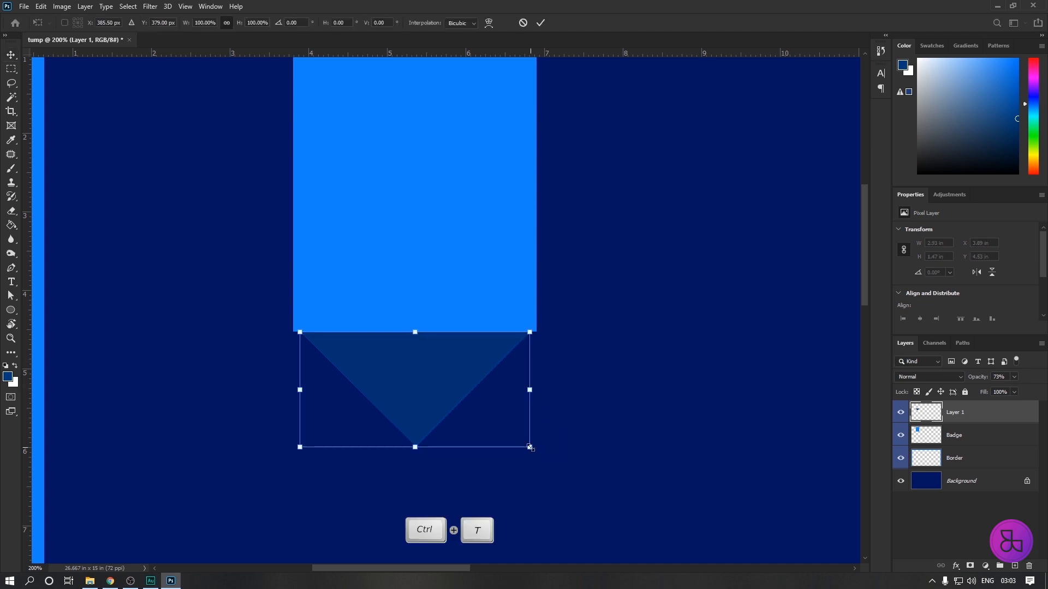
left_click_drag(530, 448, 537, 452)
left_click_drag(297, 452, 293, 456)
left_click_drag(412, 382, 413, 377)
left_click_drag(292, 451, 292, 452)
key("Return")
key("z")
left_click(393, 375)
key("v")
left_click_drag(398, 346, 395, 355)
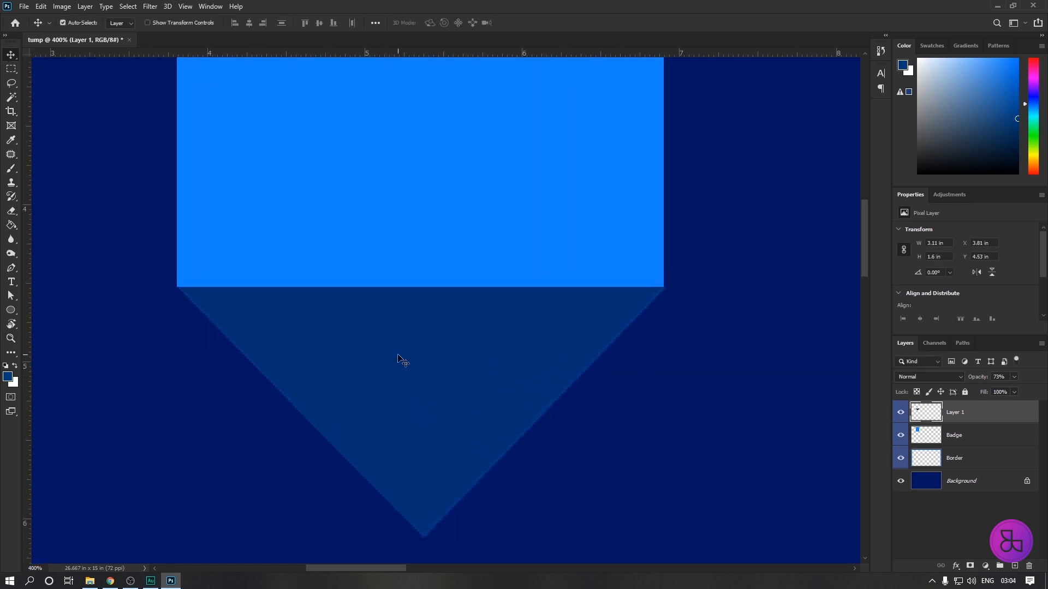
Examine the whole design, and check closely how the triangle joins the badge's lower edge.
key("ctrl+minus")
key("ctrl+minus")
key("ctrl+minus")
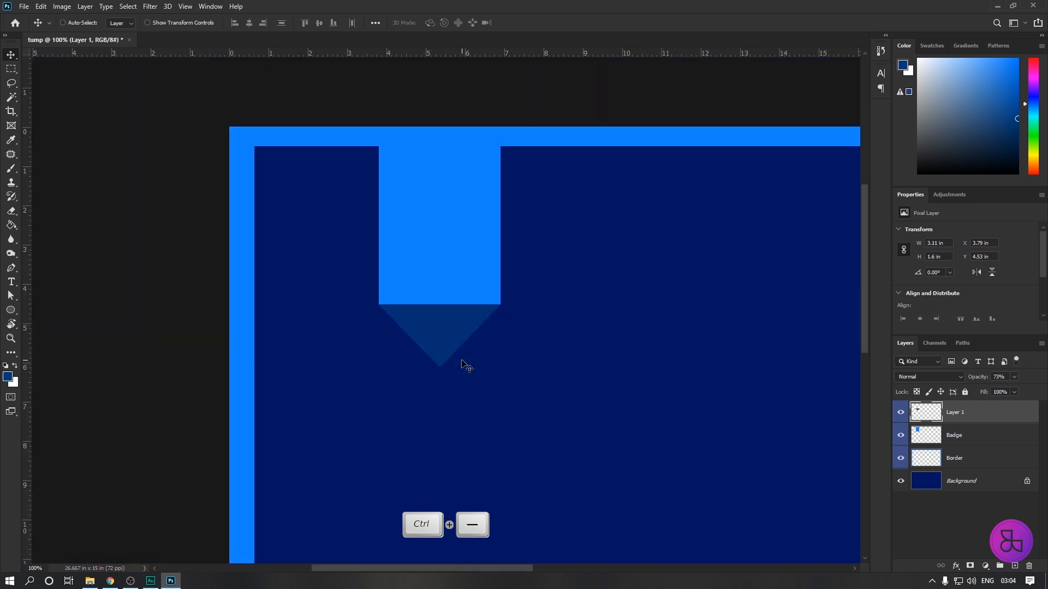
key("ctrl+minus")
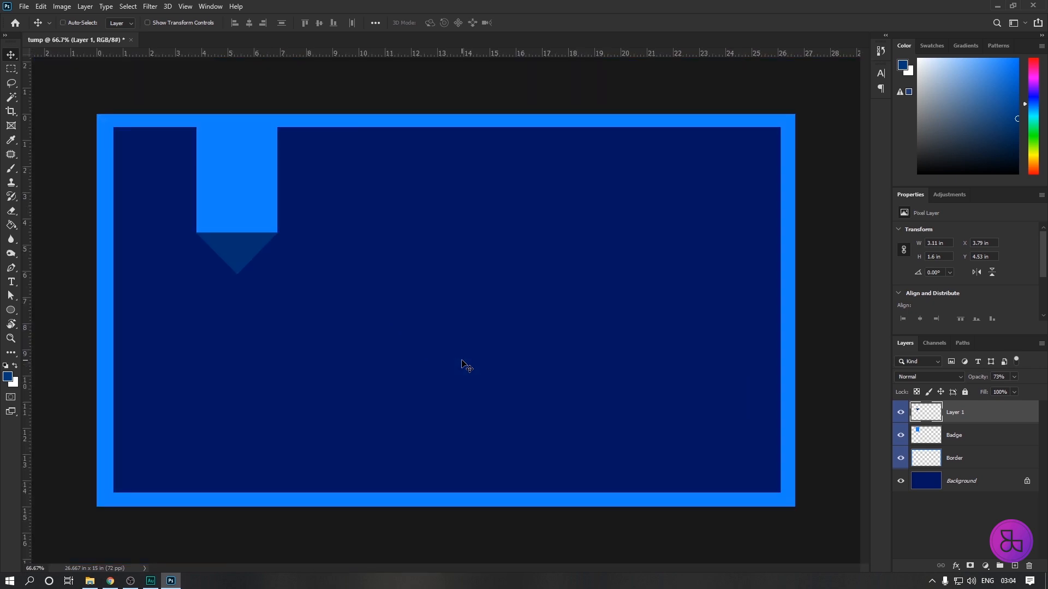
key("ctrl+plus")
key("ctrl+plus")
key("ctrl+plus")
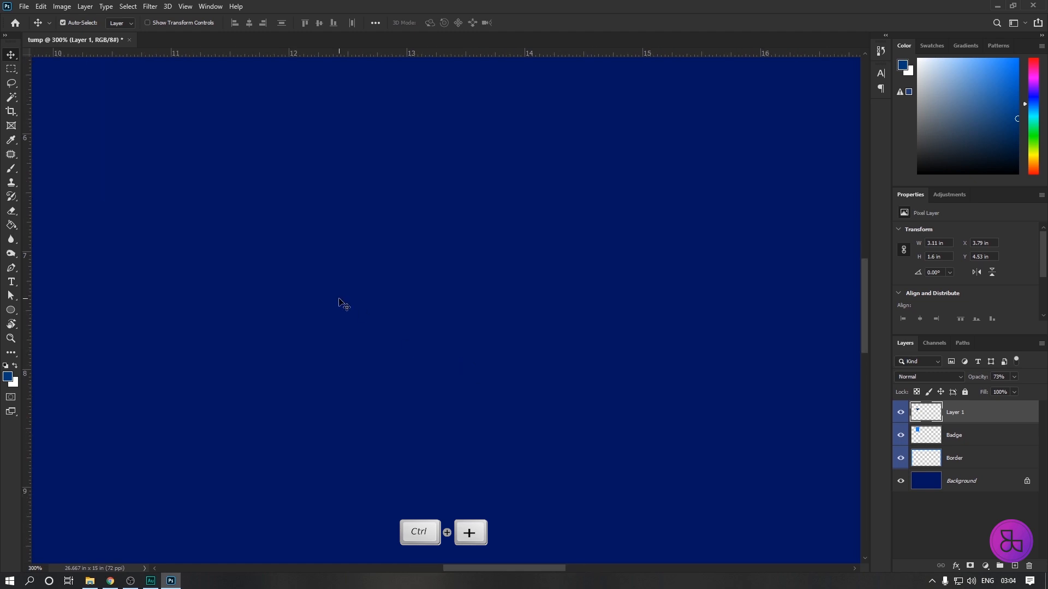
key("space")
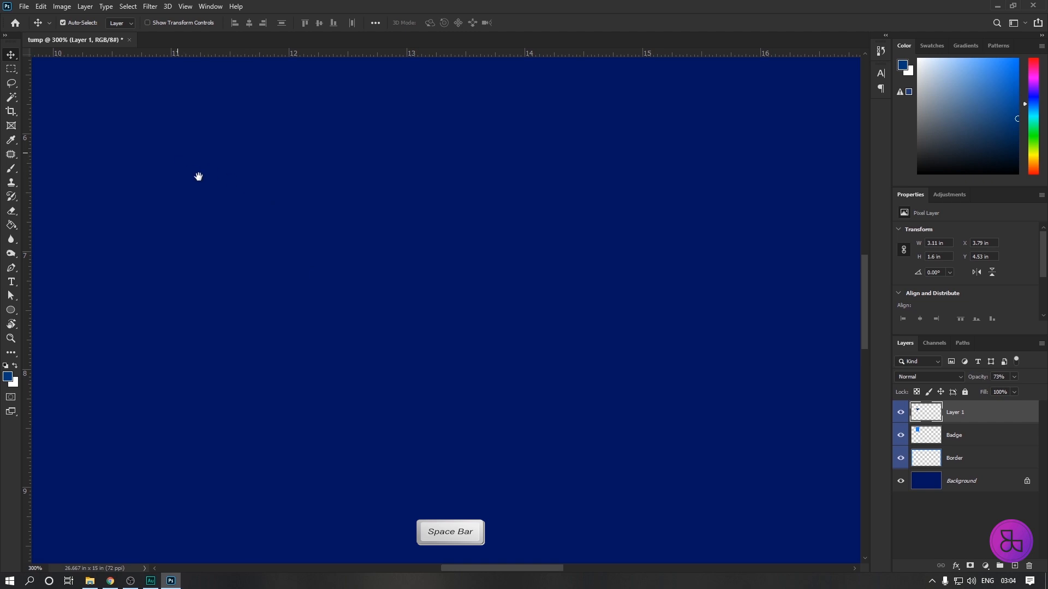
left_click_drag(288, 243, 437, 350)
left_click_drag(172, 152, 464, 362)
left_click_drag(190, 248, 437, 192)
left_click_drag(397, 266, 407, 222)
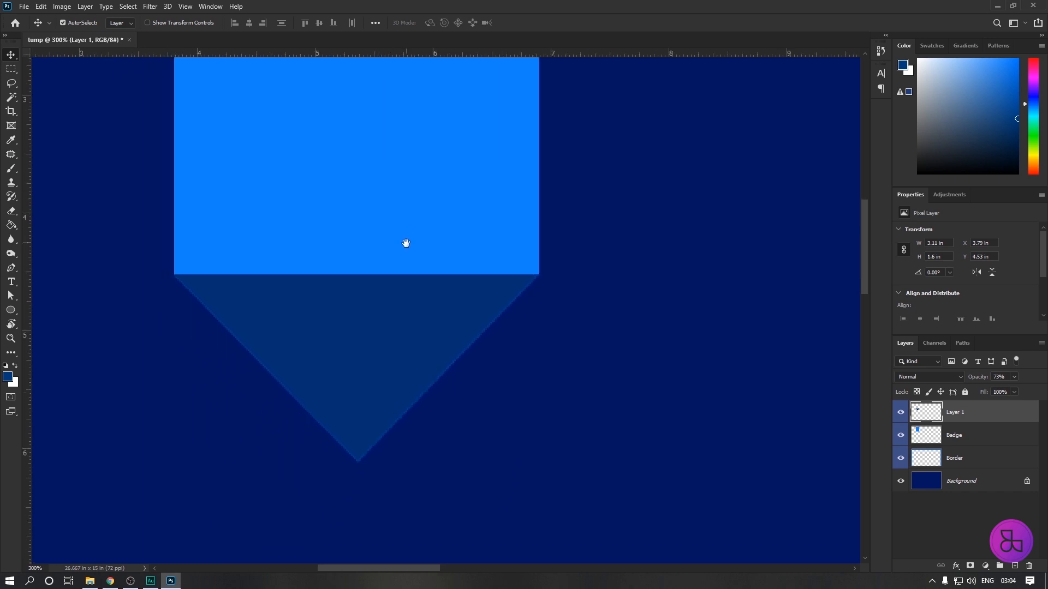
left_click_drag(307, 218, 319, 223)
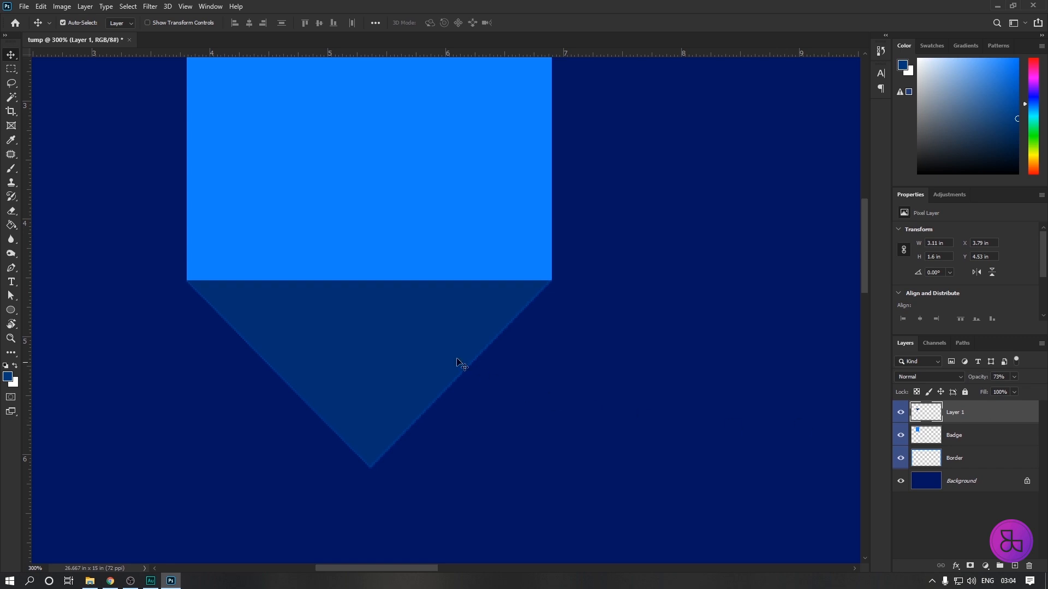
Nudge the triangle up against the badge's lower edge, to Y 4.51 in, keeping its size.
key("Up")
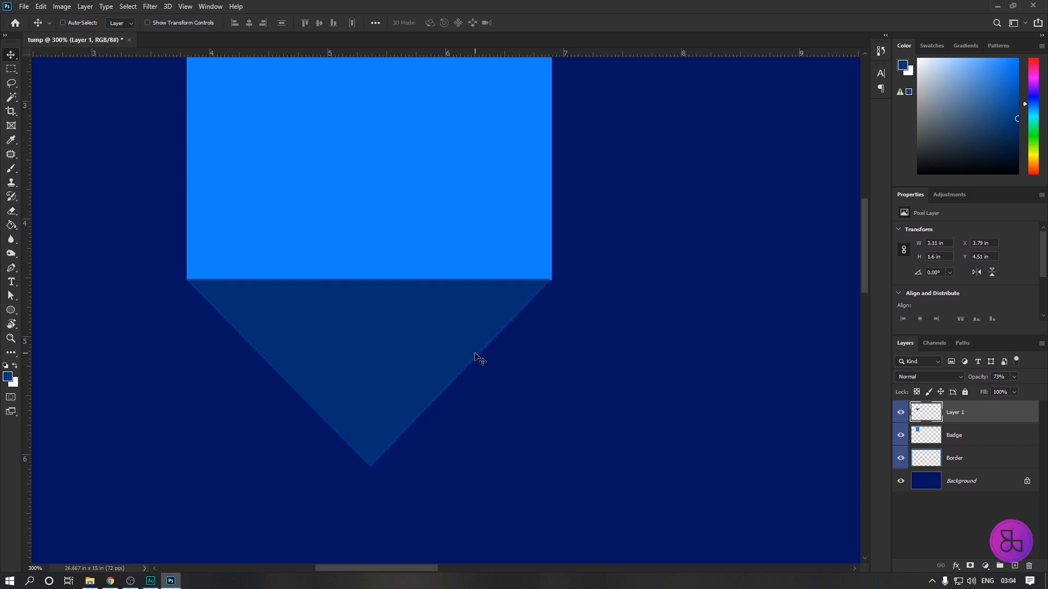
key("ctrl+t")
left_click_drag(551, 375, 555, 377)
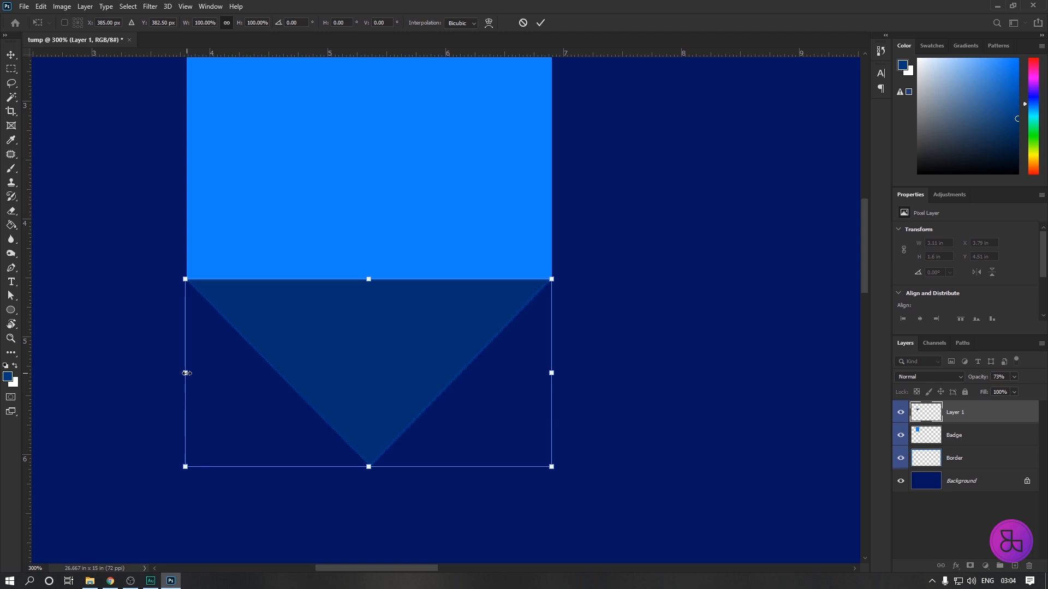
left_click(552, 375)
key("Return")
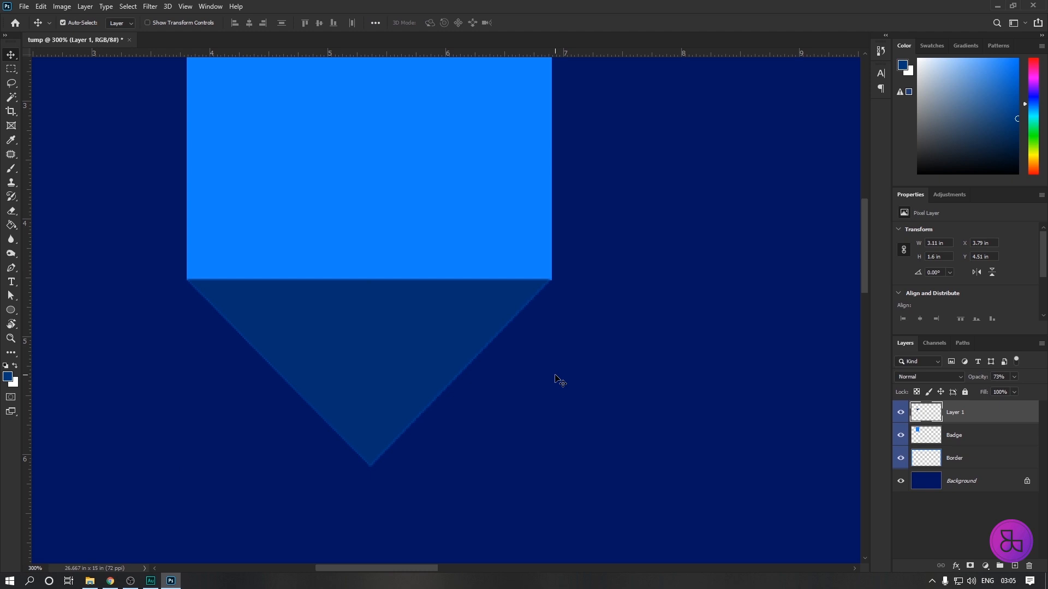
key("ctrl")
key("ctrl+t")
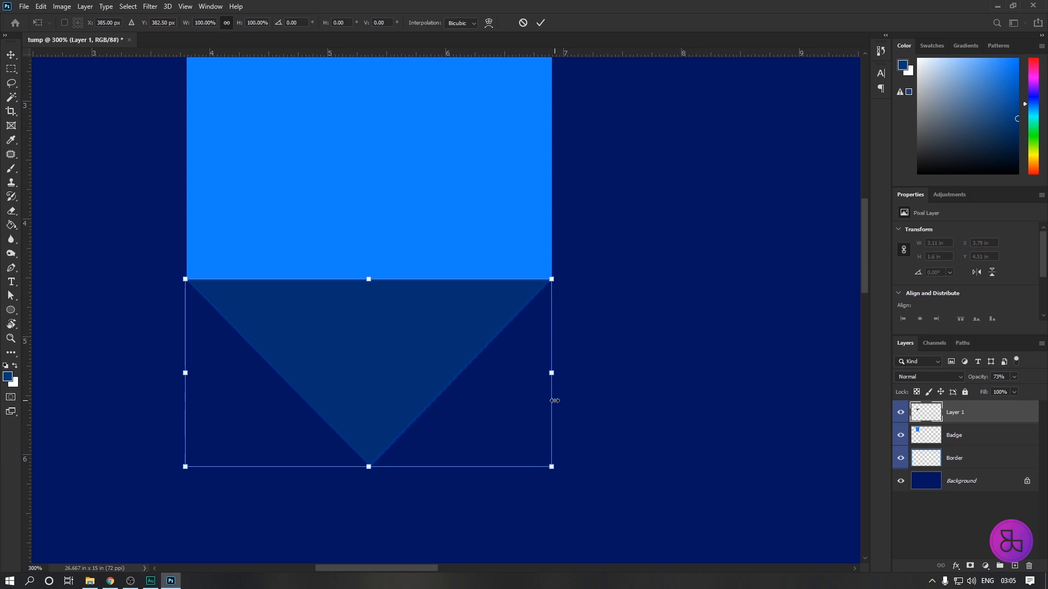
left_click(553, 374)
key("Return")
Shift the triangle to X 3.81 in and resize it to about 3.1 x 1.61 in to match the badge's width.
key("Right")
key("ctrl+t")
left_click_drag(557, 469, 555, 469)
key("Return")
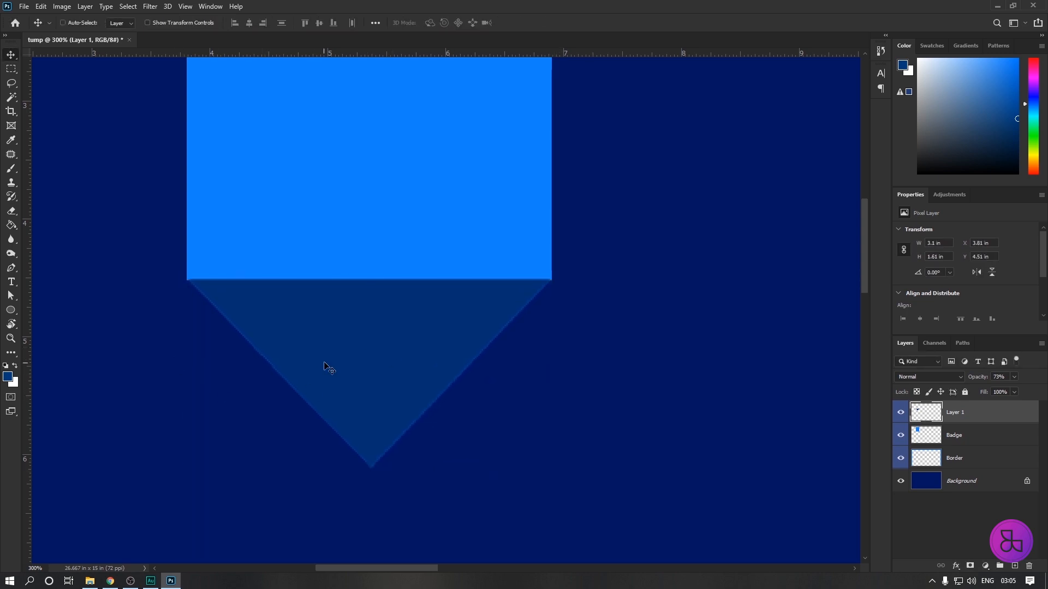
Raise the opacity of the triangle on Layer 1 to 100%.
key("ctrl+minus")
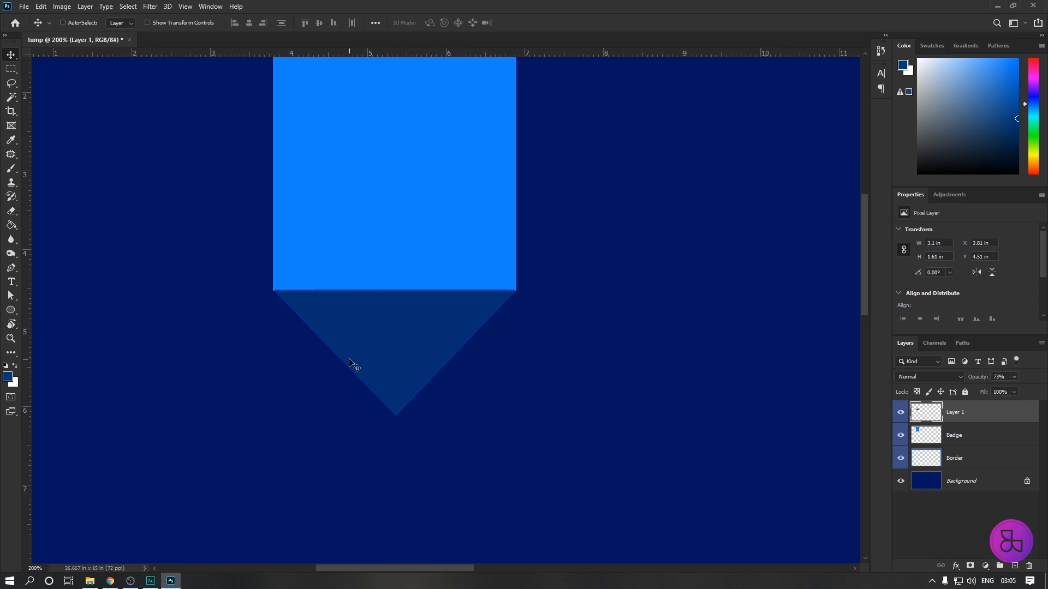
key("ctrl+minus")
key("ctrl+minus")
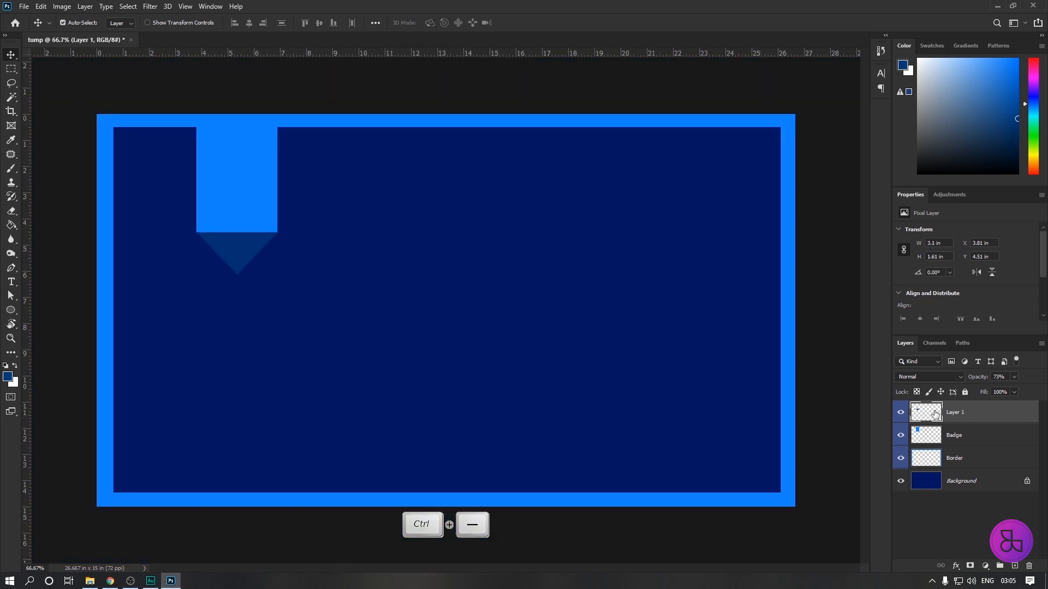
left_click(1014, 377)
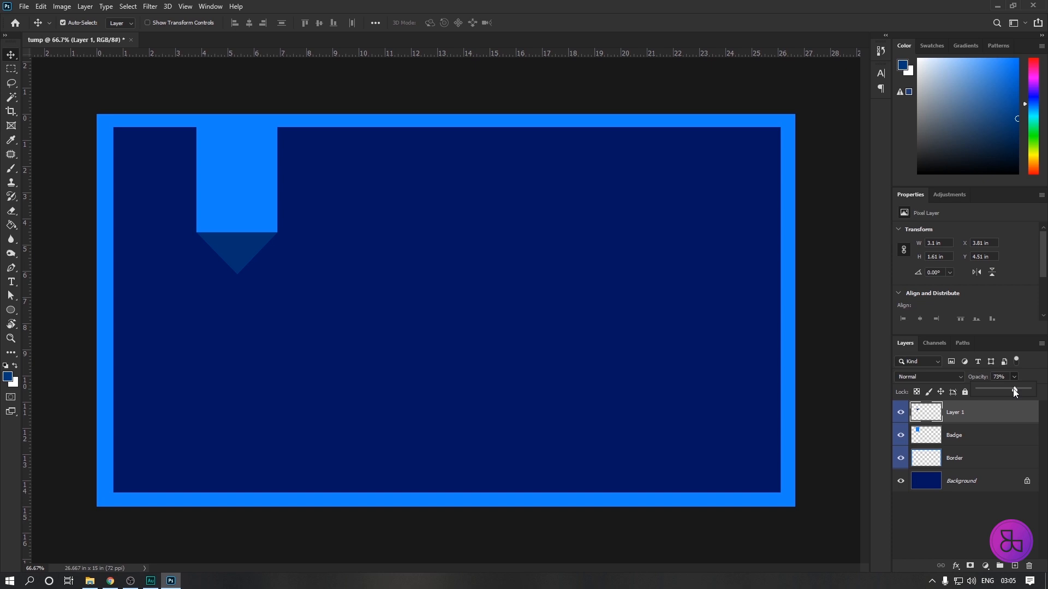
left_click_drag(1013, 389, 1039, 393)
left_click(984, 419)
Merge the Badge layer and Layer 1 into a single layer.
left_click(980, 440)
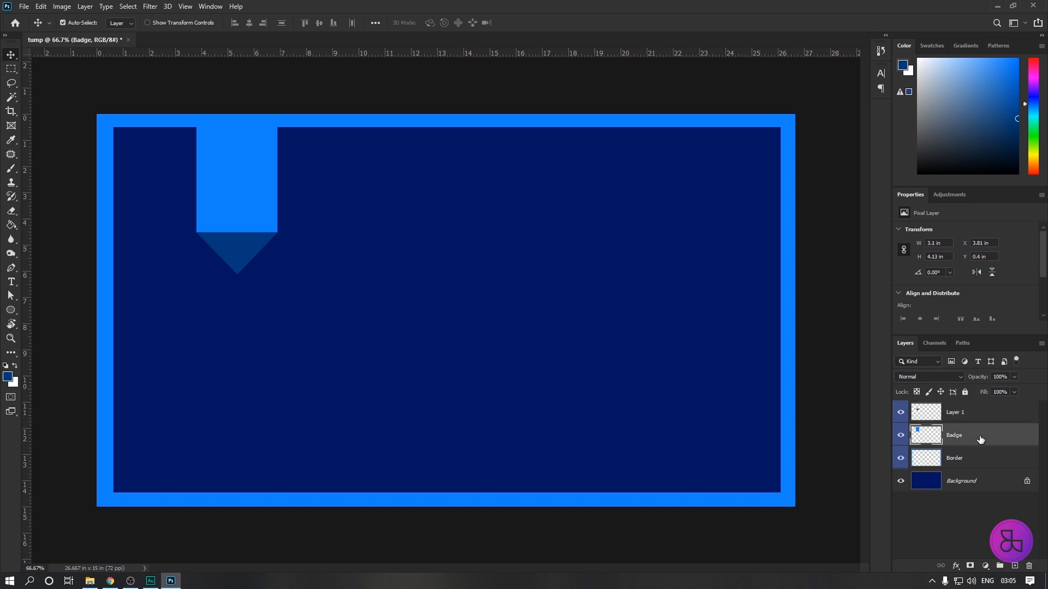
key("shift")
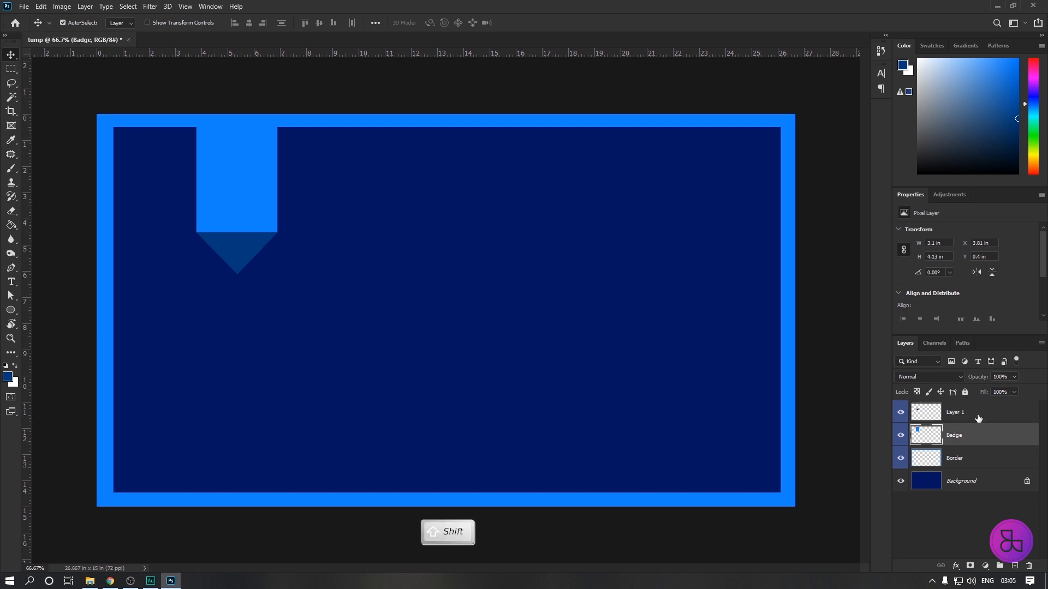
left_click(978, 414, "shift")
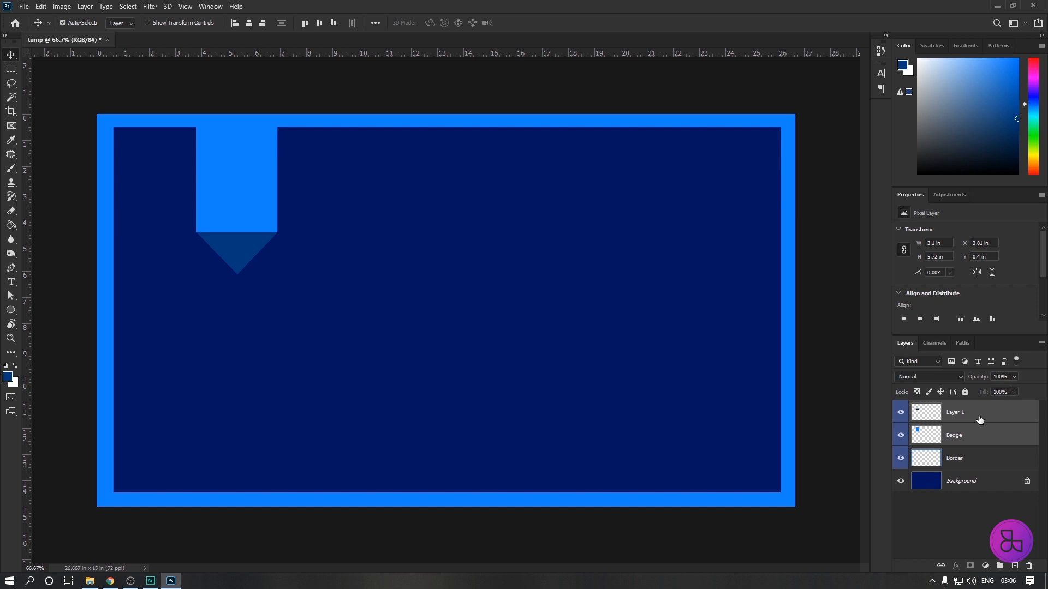
right_click(980, 419)
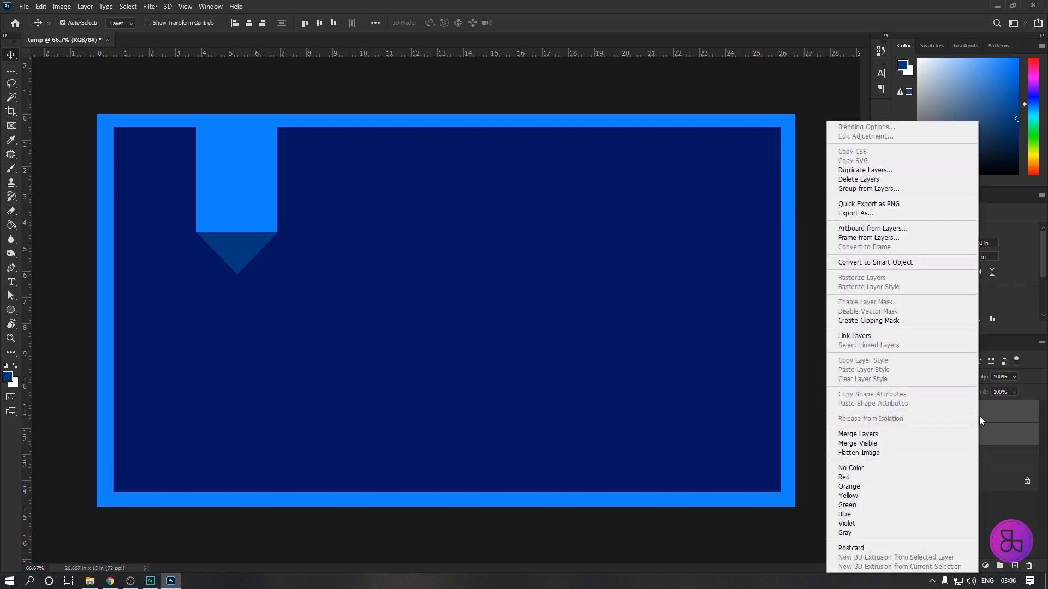
left_click(881, 435)
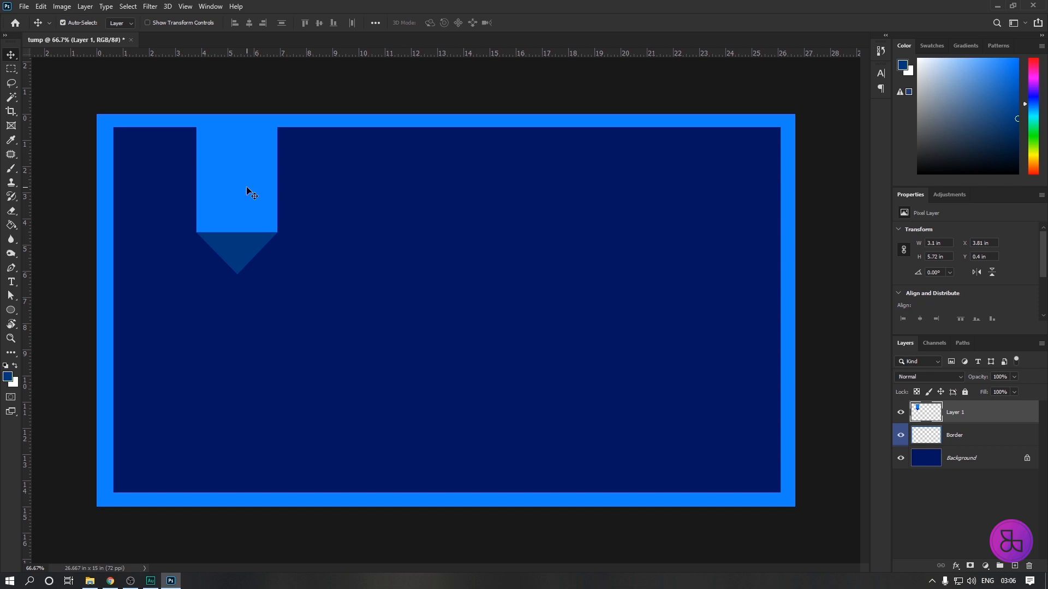
Try moving the merged badge to about X 7.99 in, Y 2.92 in, and undo the move.
left_click_drag(240, 205, 374, 274)
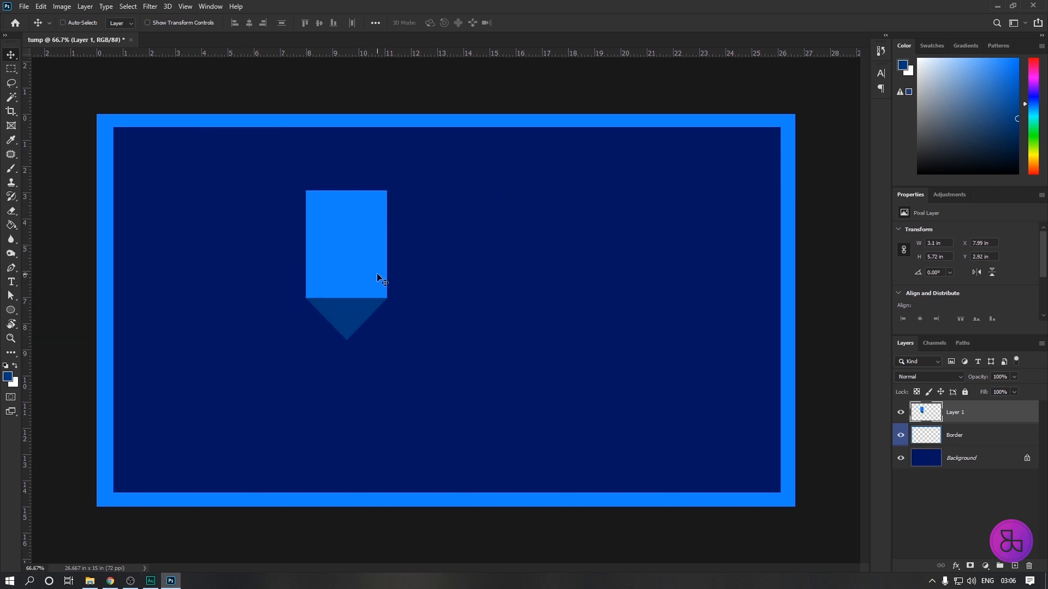
key("ctrl+z")
key("ctrl+z")
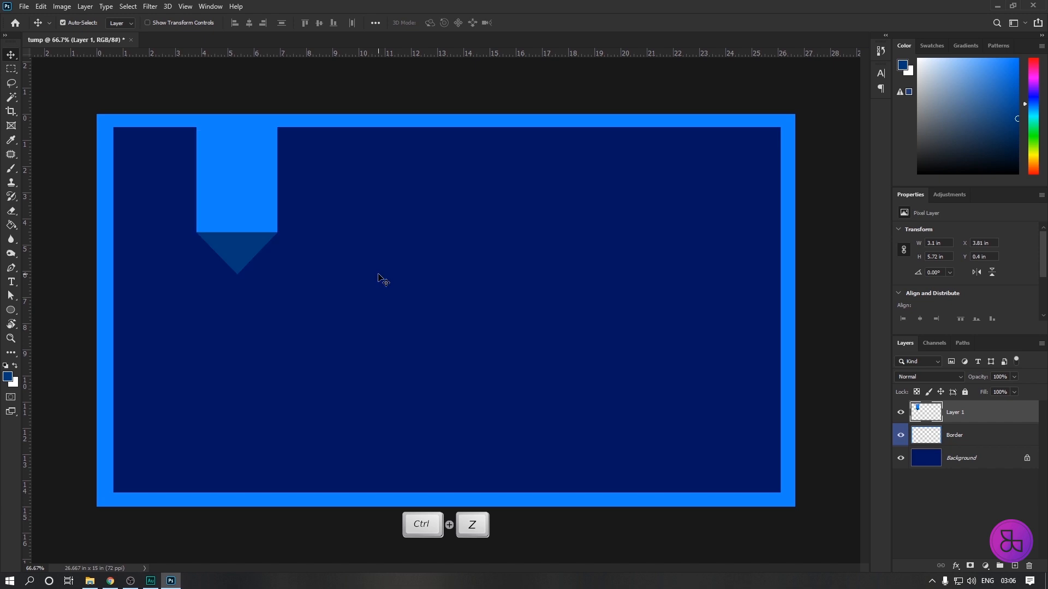
Load the merged badge as a selection, fill it with the border's blue 1483ff, and deselect.
left_click(924, 418, "ctrl")
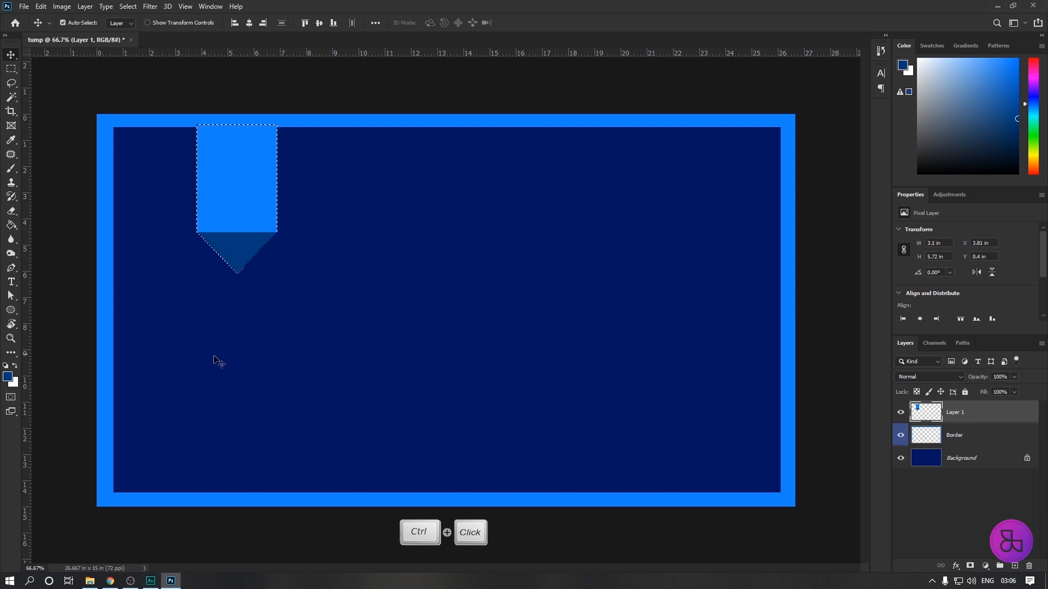
left_click(9, 378)
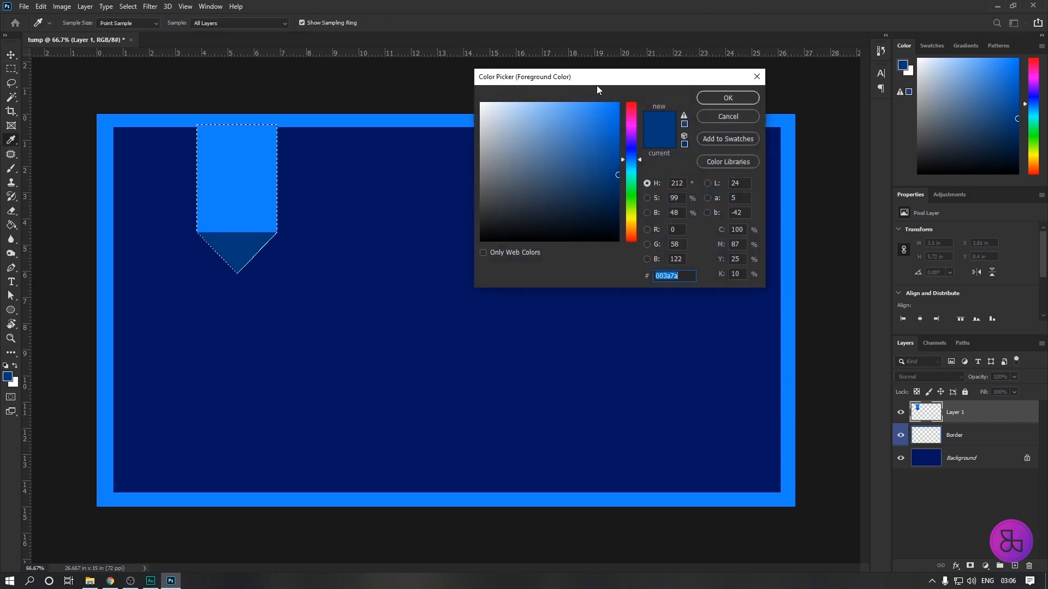
left_click_drag(597, 86, 587, 94)
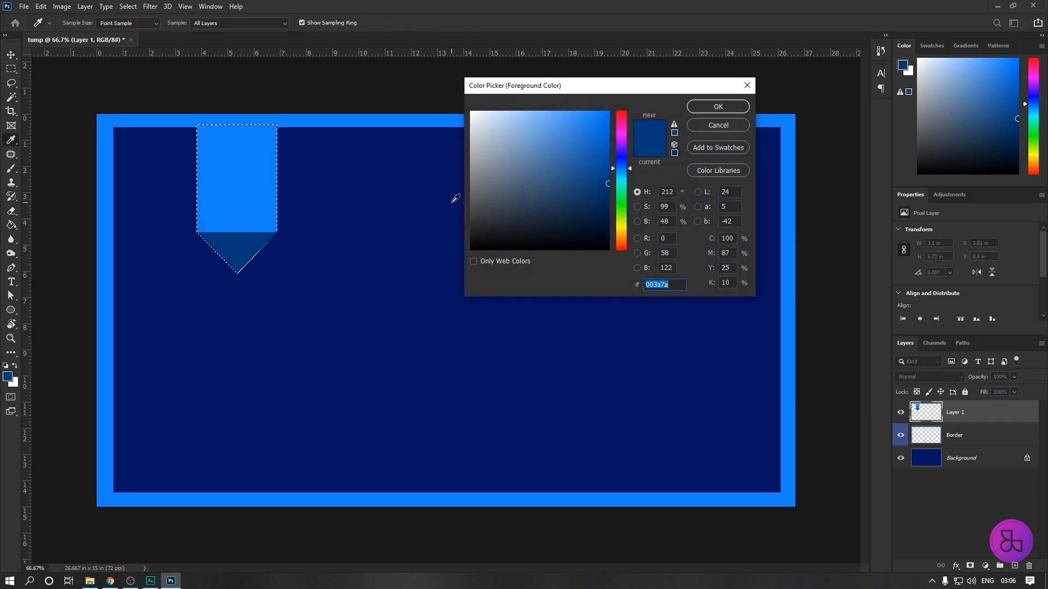
left_click(355, 121)
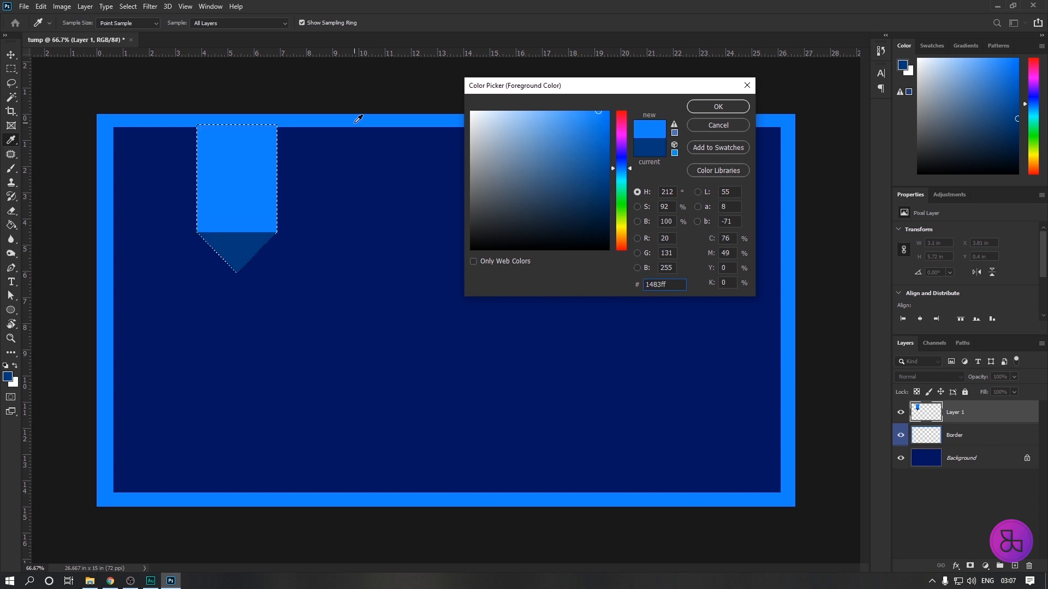
left_click(718, 107)
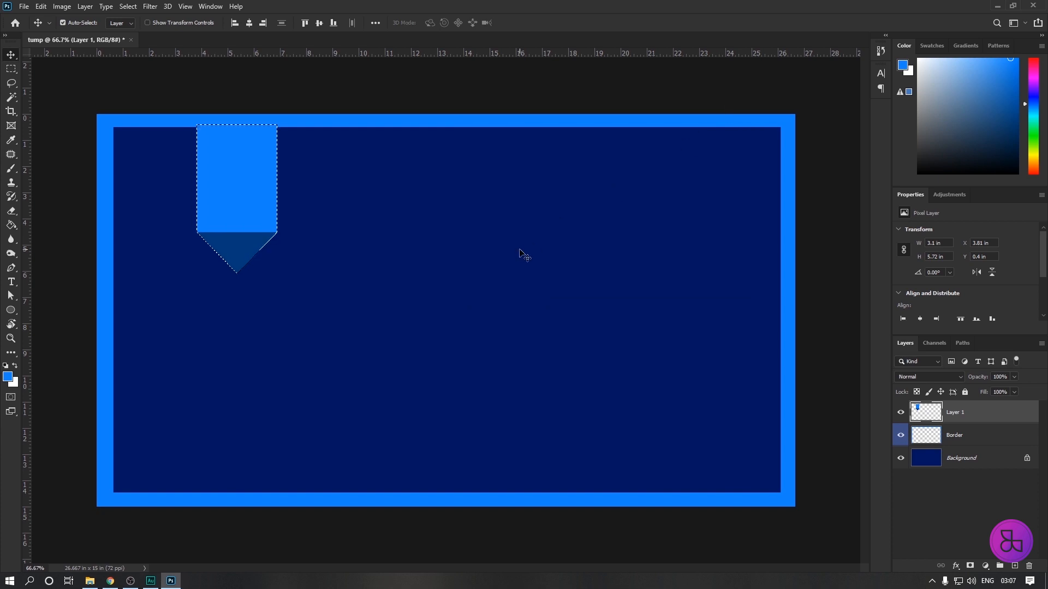
key("alt+BackSpace")
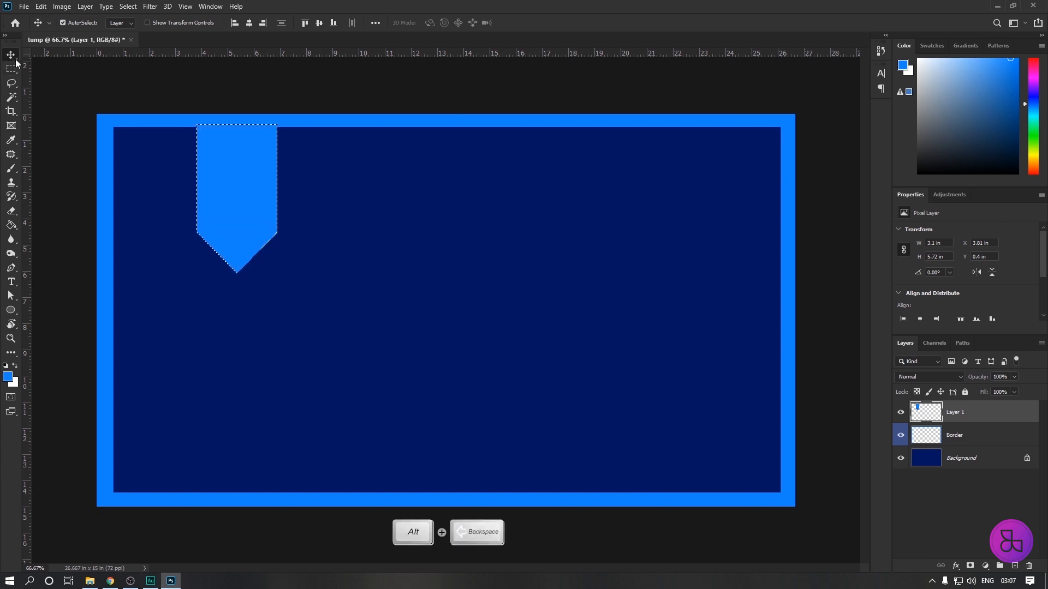
key("ctrl+d")
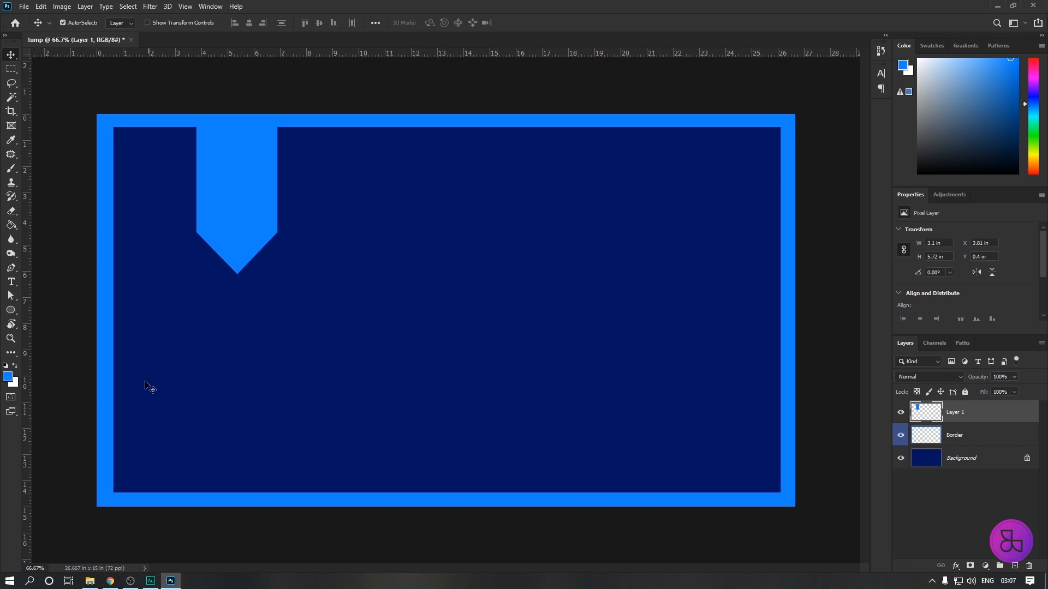
Open the Windows Character Map, place its window clear of the badge, and check its font list, keeping FML-Padmanabha.
left_click(30, 582)
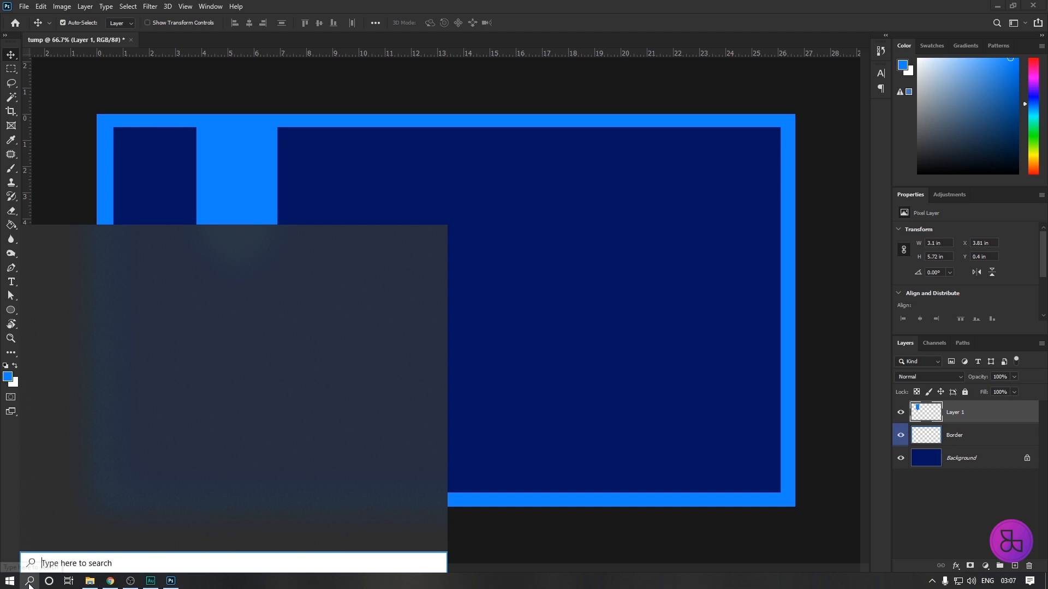
type("chare")
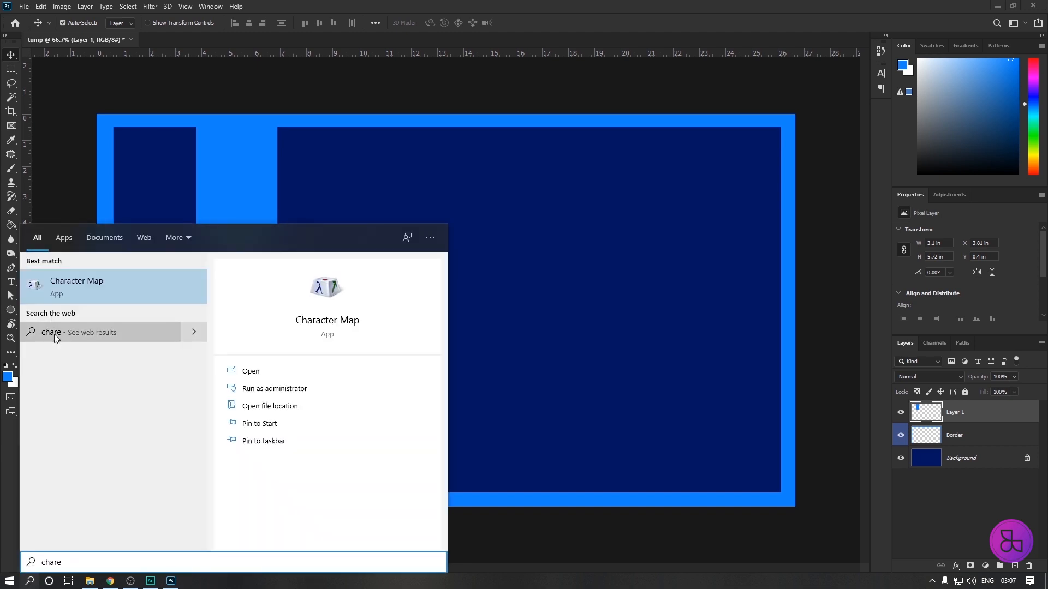
key("Return")
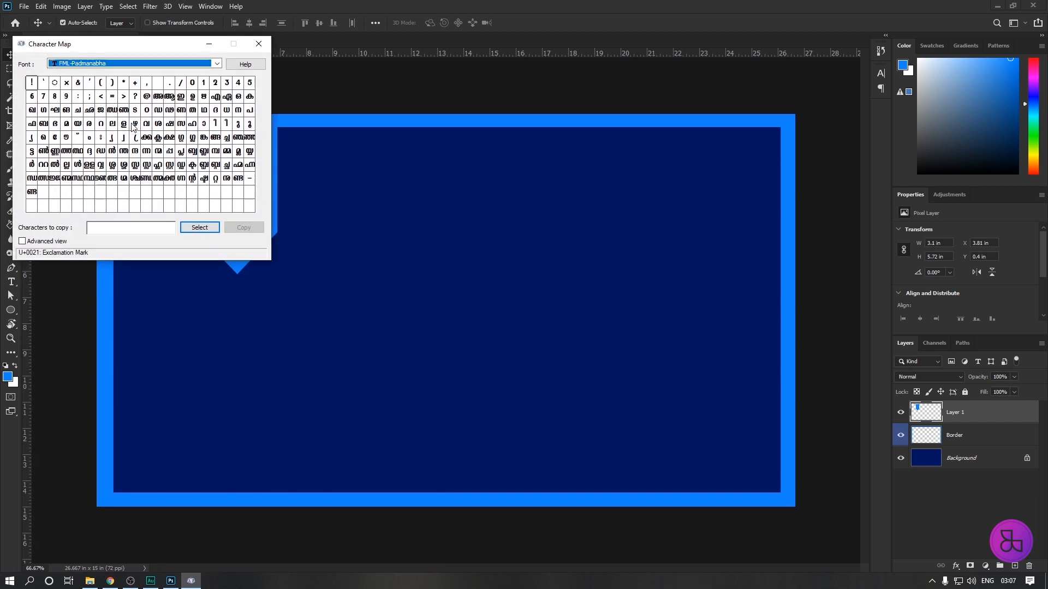
left_click_drag(107, 48, 576, 100)
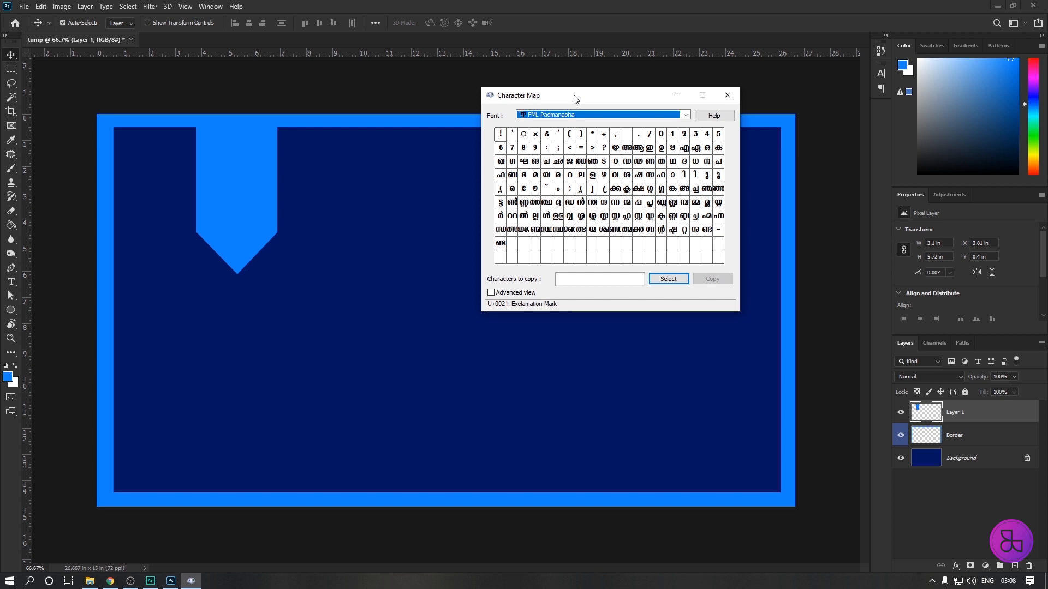
left_click_drag(574, 99, 587, 98)
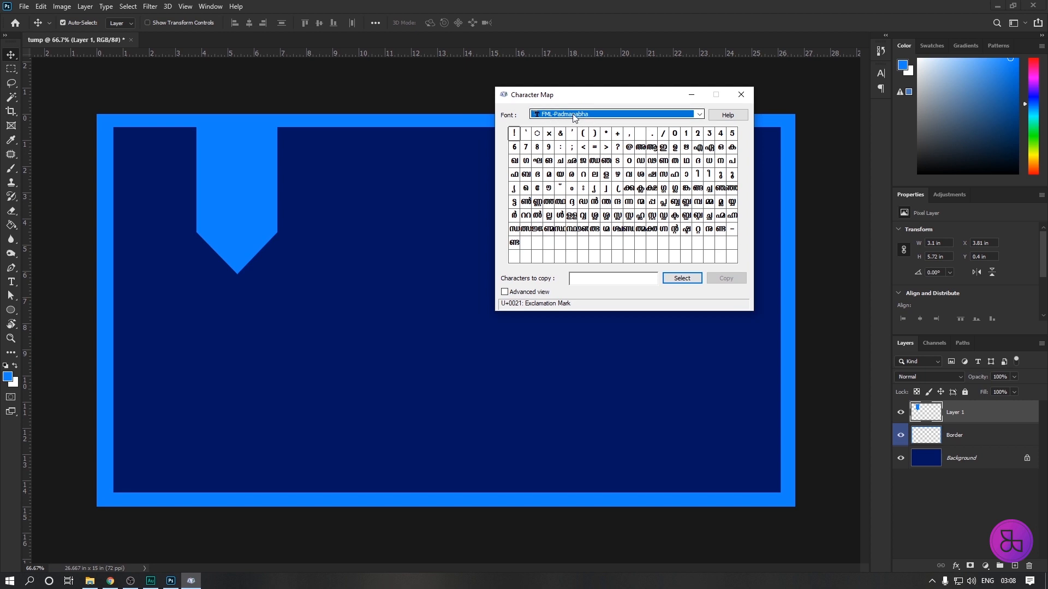
left_click(698, 115)
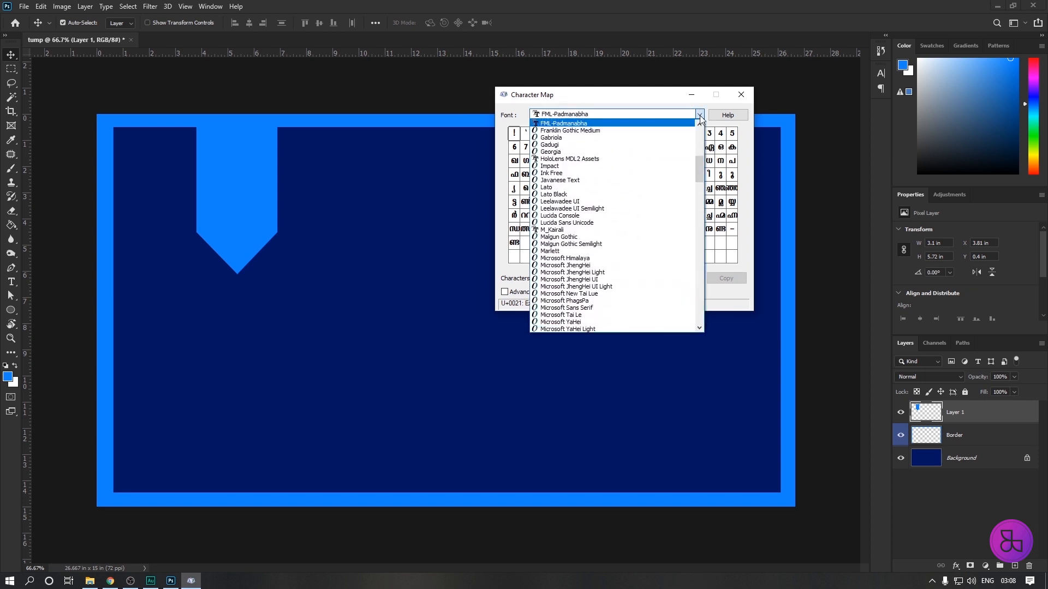
left_click(699, 115)
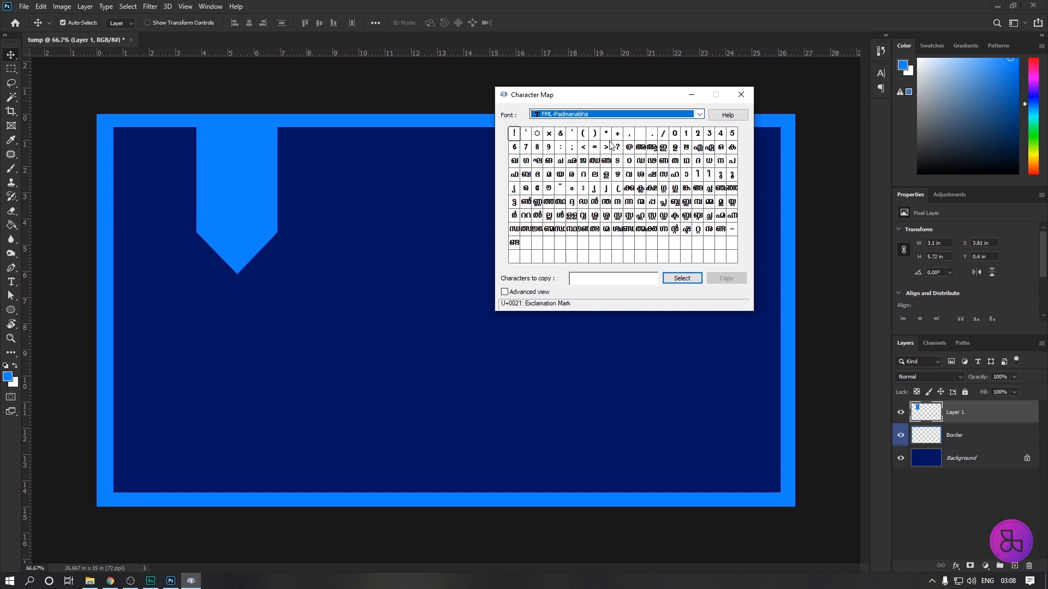
left_click_drag(613, 100, 582, 98)
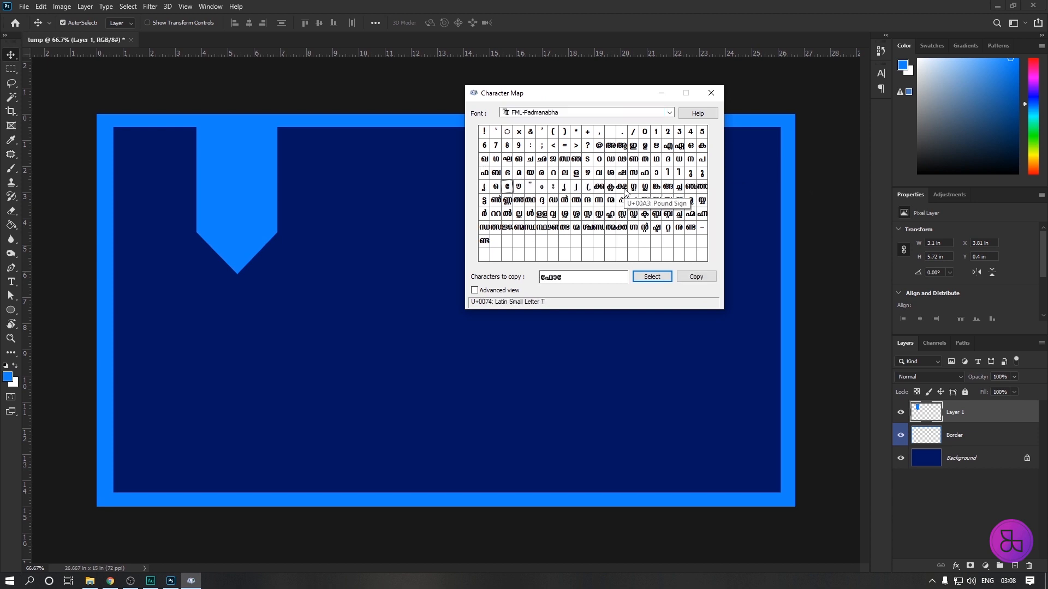
Compose "ഫോട്ടോഷോപ്പ് ട്യൂട്ടോറിയൽ മലയാളം" from FML-Padmanabha characters and copy the whole text.
double_click(508, 188)
double_click(621, 173)
double_click(656, 173)
double_click(622, 200)
double_click(529, 186)
double_click(587, 159)
double_click(564, 186)
double_click(702, 173)
double_click(507, 187)
double_click(484, 200)
double_click(656, 173)
double_click(553, 173)
double_click(668, 173)
double_click(529, 173)
double_click(507, 214)
double_click(519, 173)
double_click(564, 173)
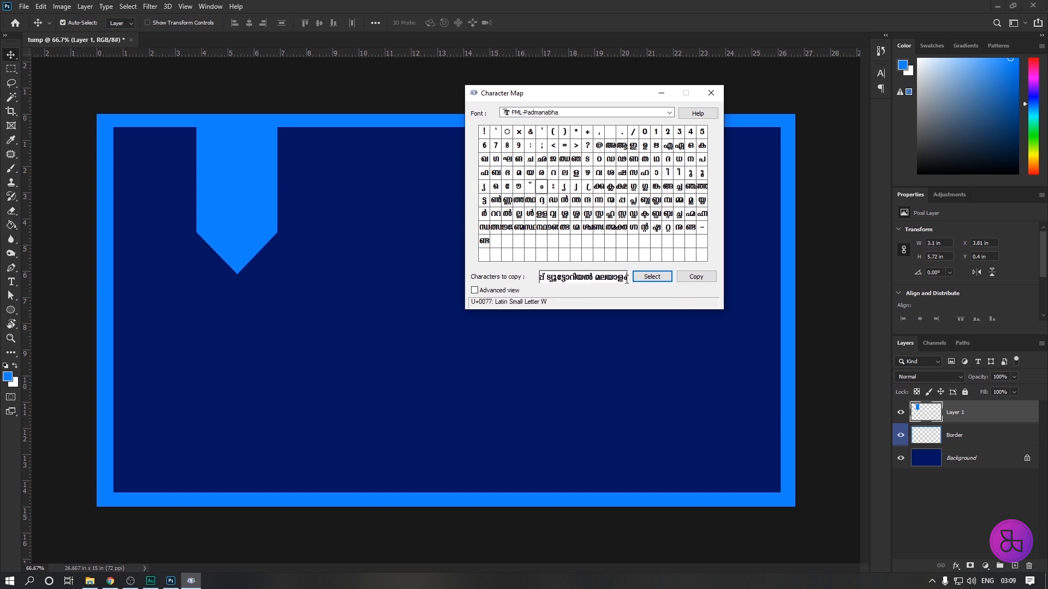
left_click_drag(627, 279, 518, 282)
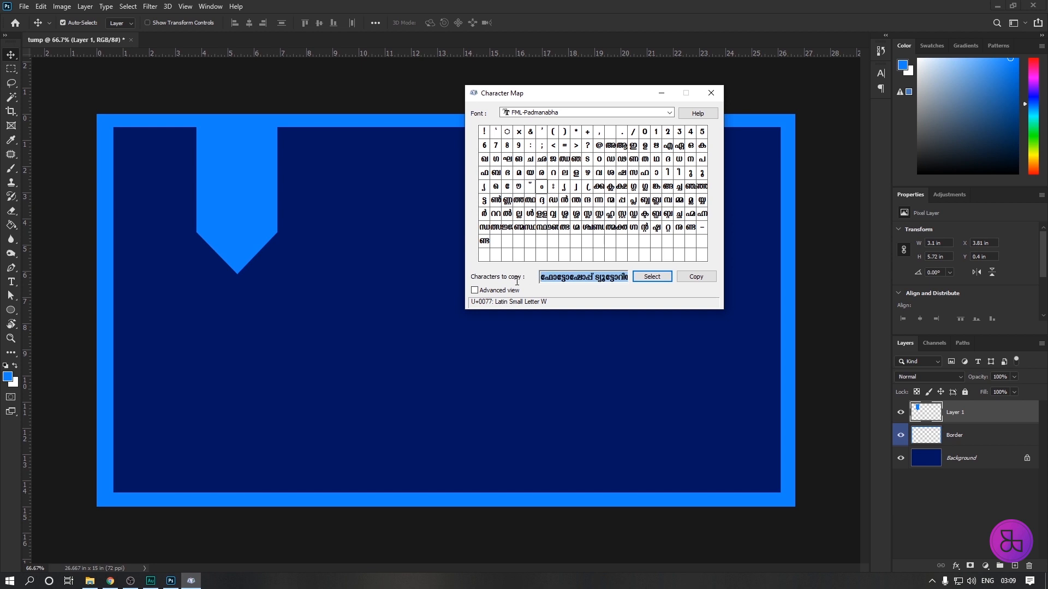
left_click(693, 278)
Return to Photoshop and paste the copied Malayalam title as a new text layer in the middle of the dark blue area.
left_click(13, 286)
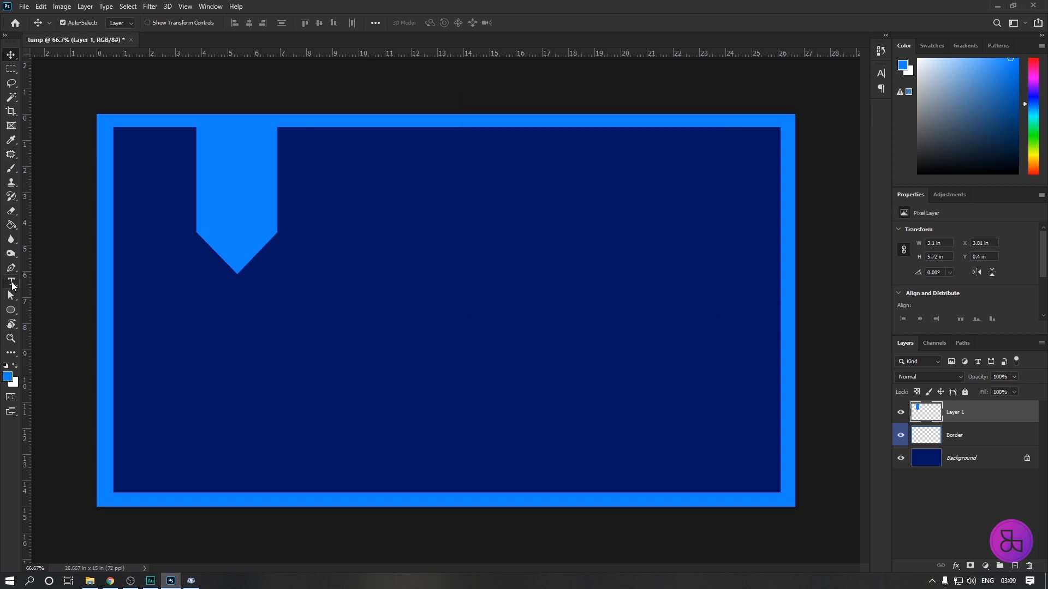
left_click(11, 283)
left_click(359, 308)
key("ctrl+v")
key("ctrl+v")
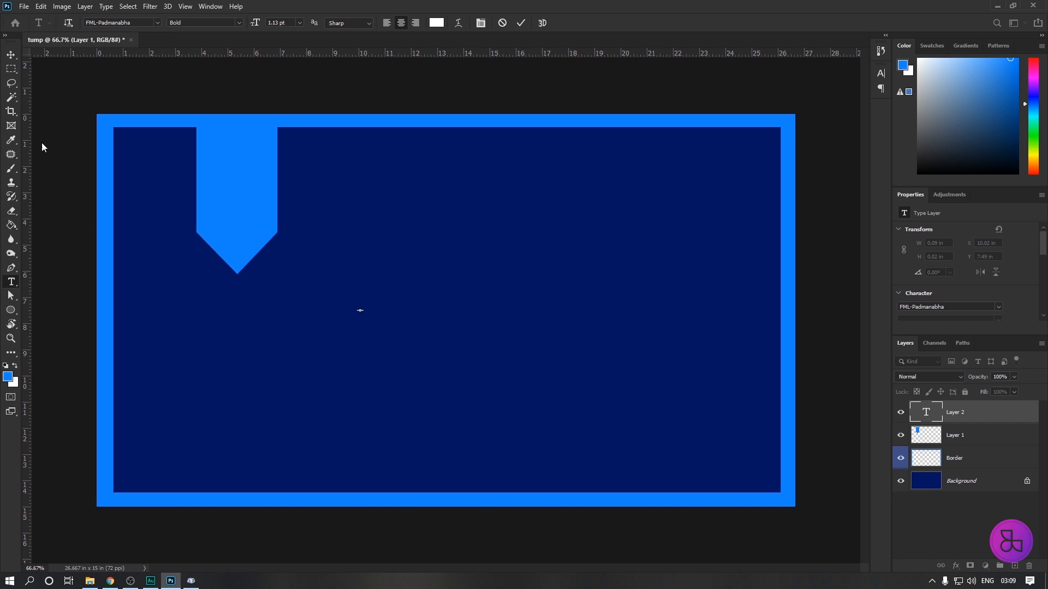
left_click(11, 55)
Free-transform the title text up to about 5780% and move it to about X 1078 px, Y 521 px.
key("ctrl+t")
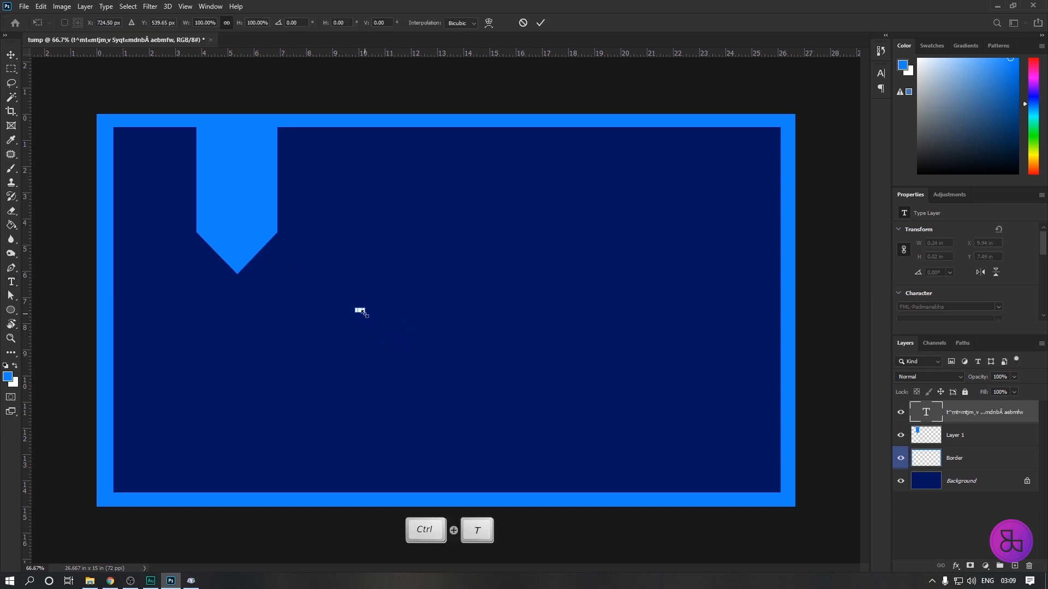
left_click_drag(362, 312, 715, 422)
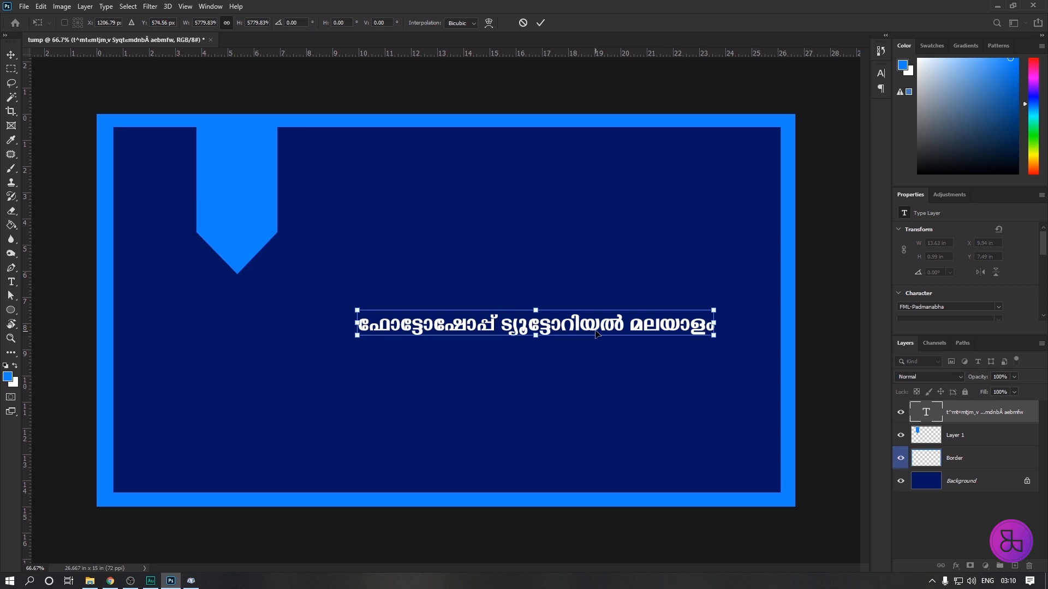
left_click_drag(596, 334, 549, 314)
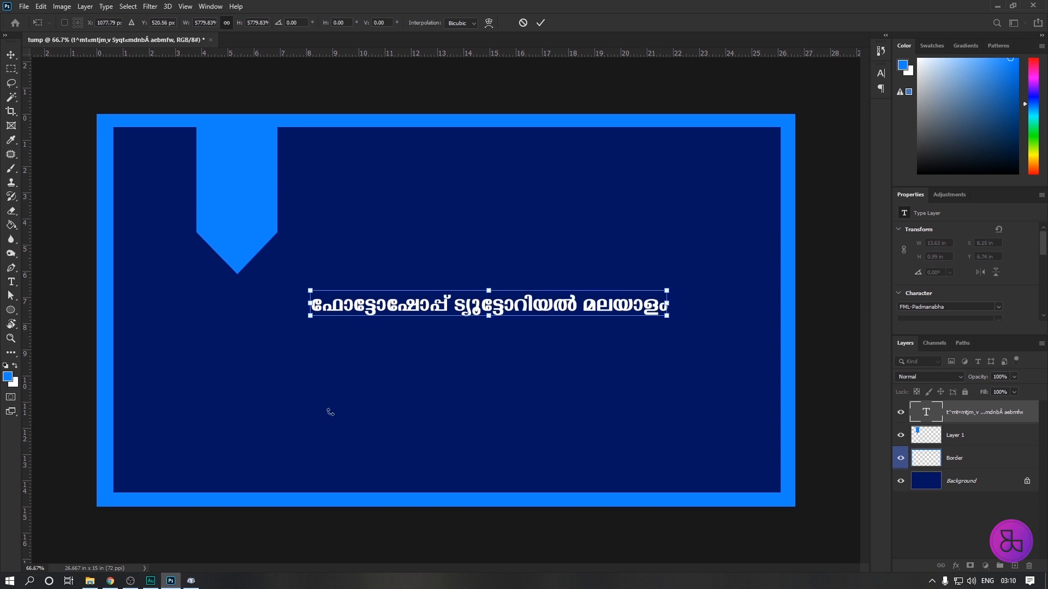
Break the title into three centred lines: "ഫോട്ടോഷോപ്പ്", "ട്യൂട്ടോറിയൽ" and "മലയാളം".
left_click(10, 282)
left_click(453, 305)
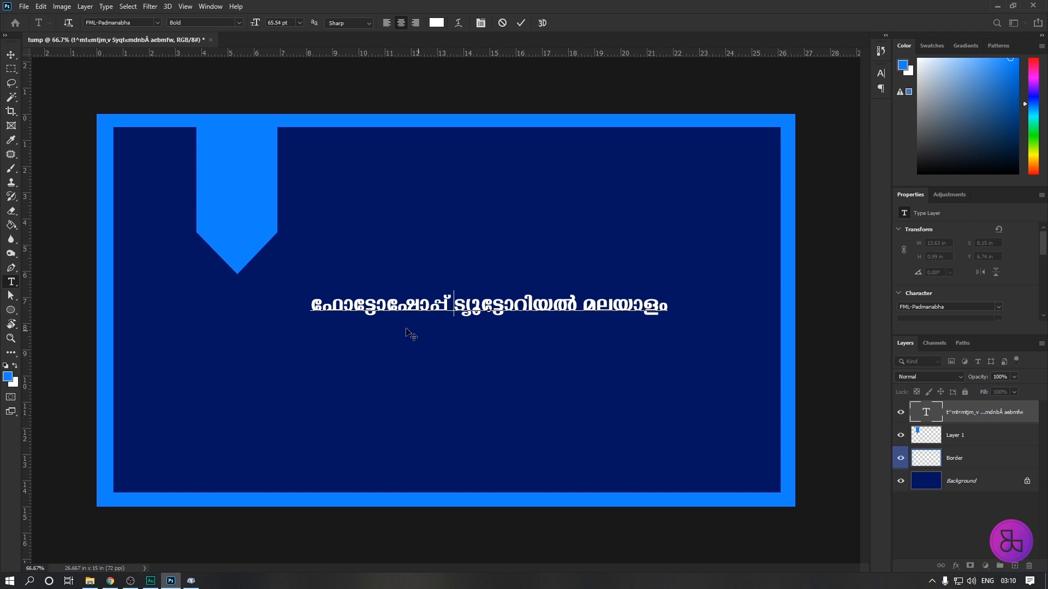
left_click(453, 305)
key("Return")
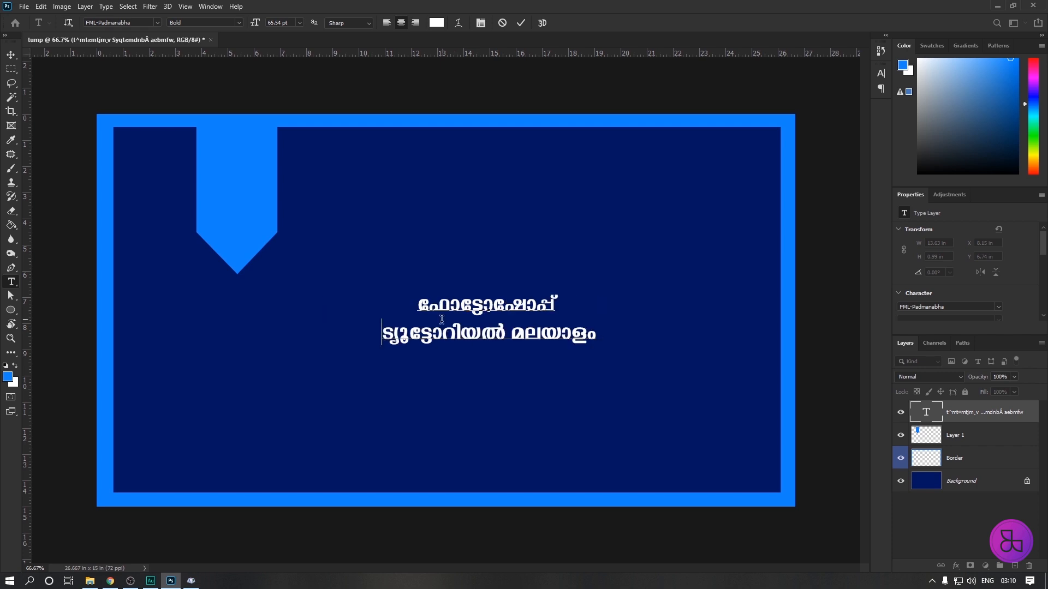
left_click(509, 334)
key("BackSpace")
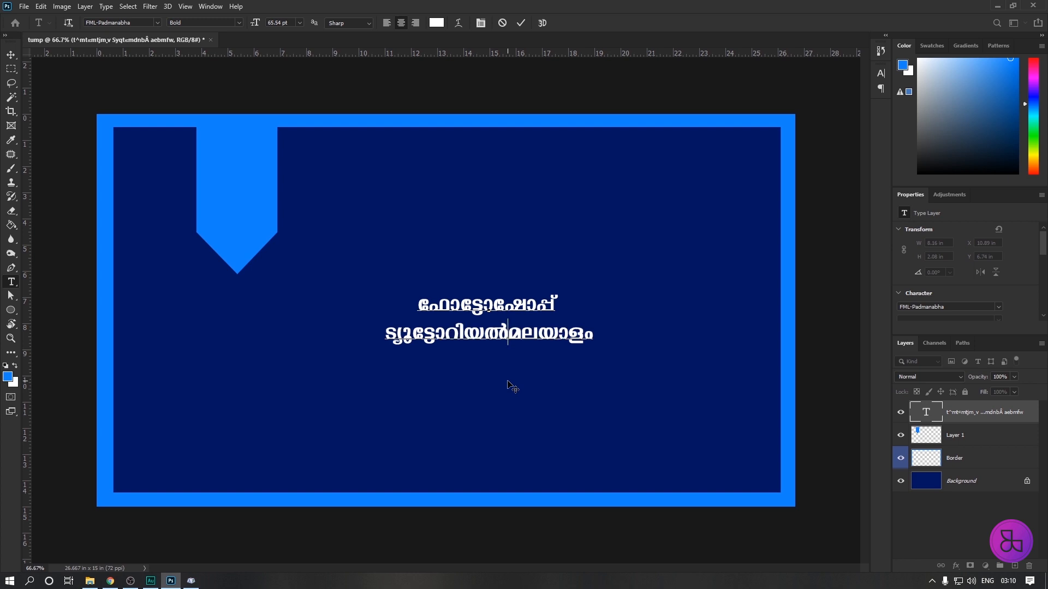
key("Return")
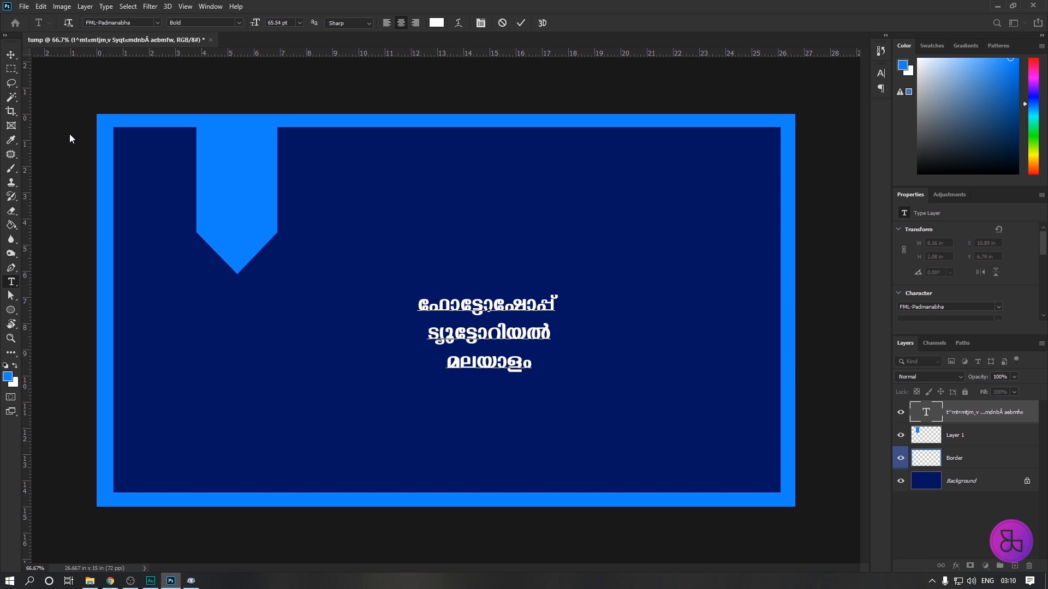
Enlarge the three-line title to about 15.19 × 8.79 in and position it at about X 8.14 in, Y 2.2 in.
left_click(11, 55)
left_click_drag(495, 329, 460, 275)
key("ctrl+t")
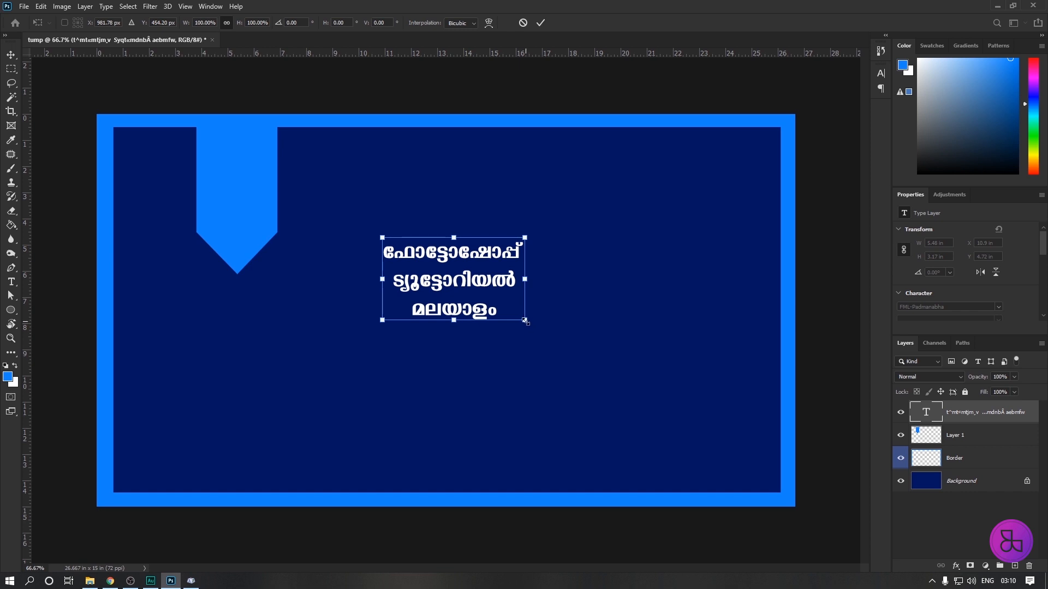
left_click_drag(525, 322, 739, 445)
left_click_drag(384, 443, 326, 458)
left_click_drag(564, 344, 543, 290)
key("Return")
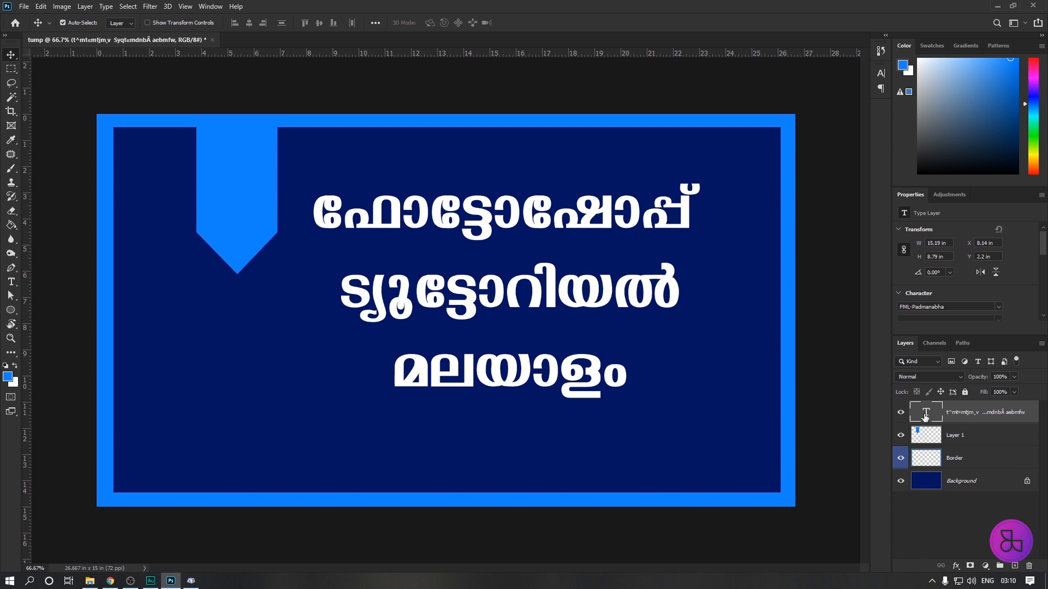
Select all the title text, show its character settings and set the leading to 16 pt.
double_click(927, 414)
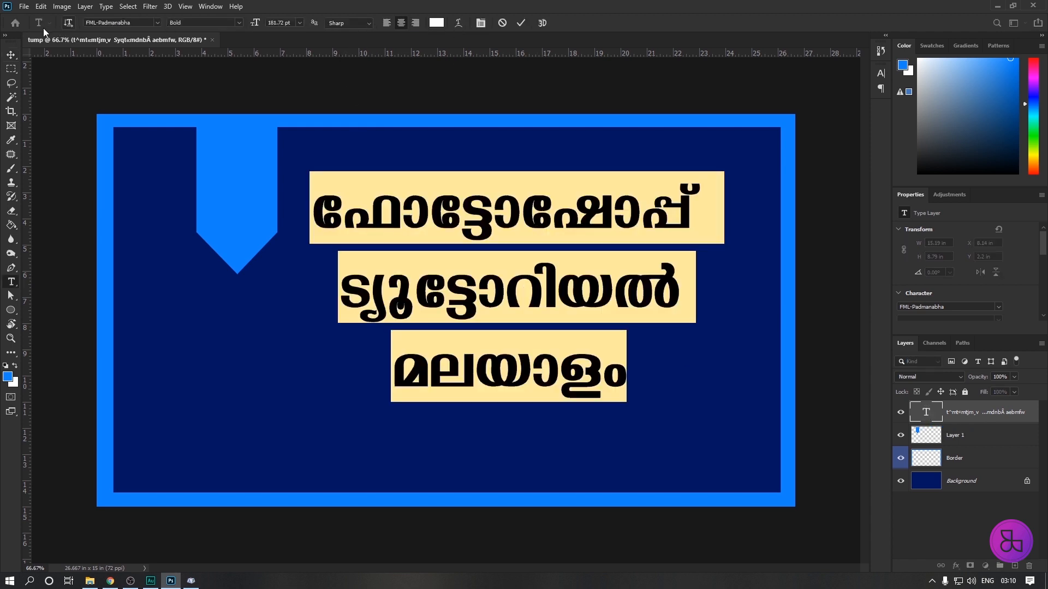
left_click(481, 23)
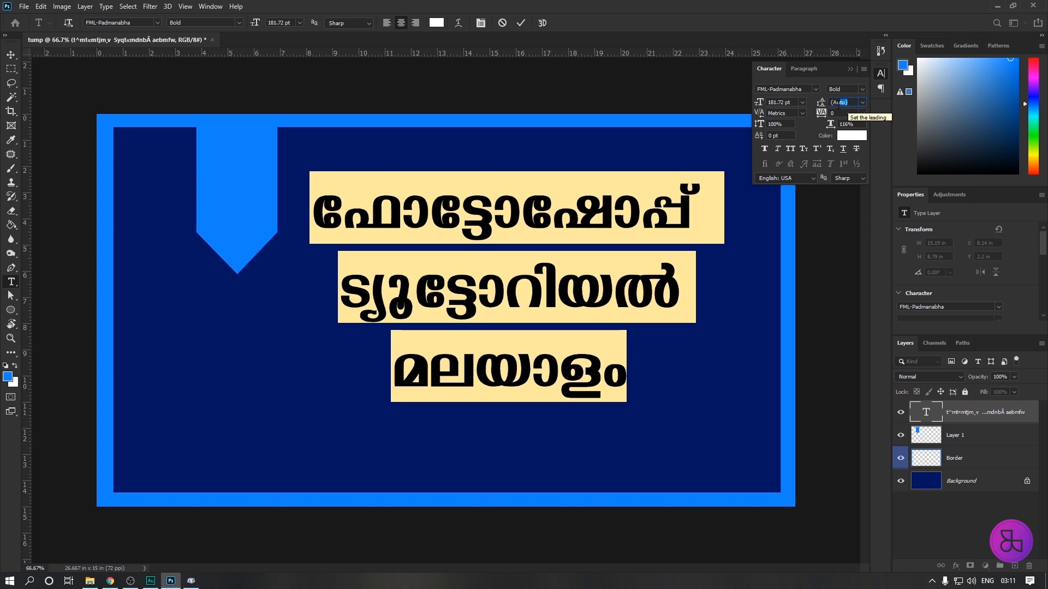
left_click(821, 104)
left_click(861, 105)
left_click(852, 102)
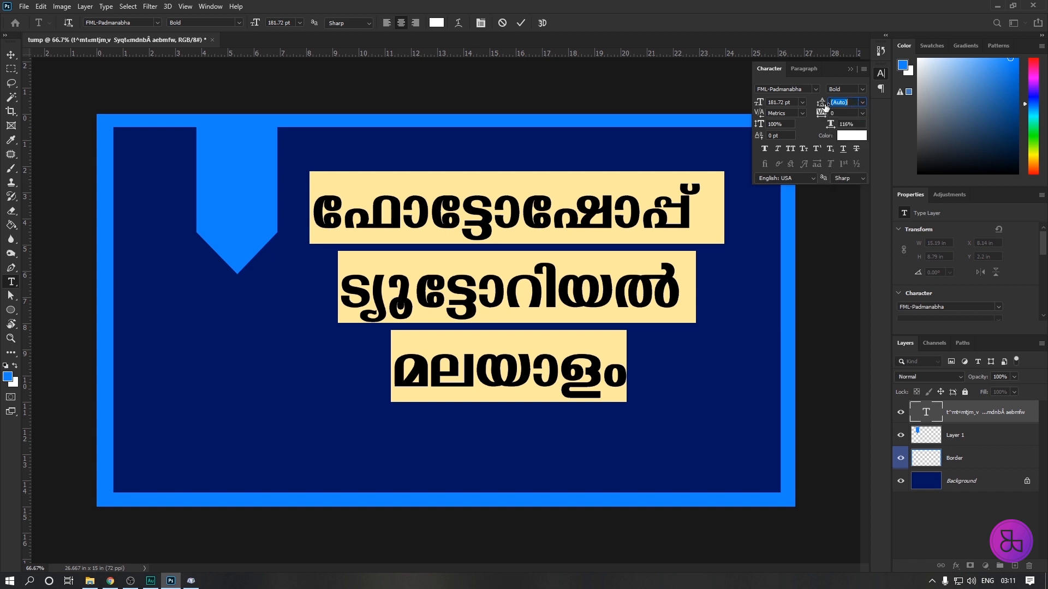
left_click(861, 102)
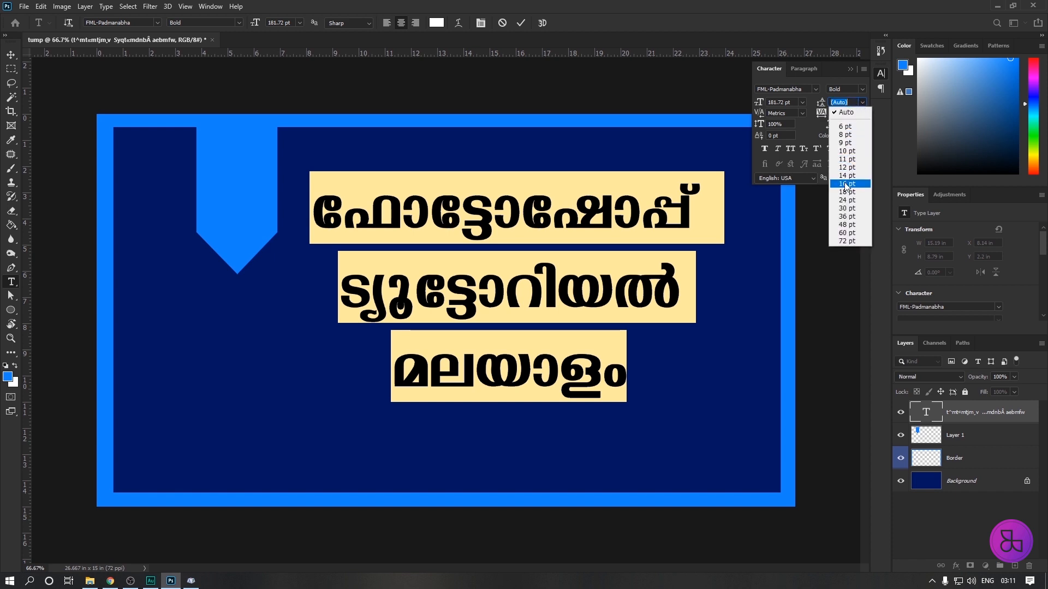
left_click(845, 181)
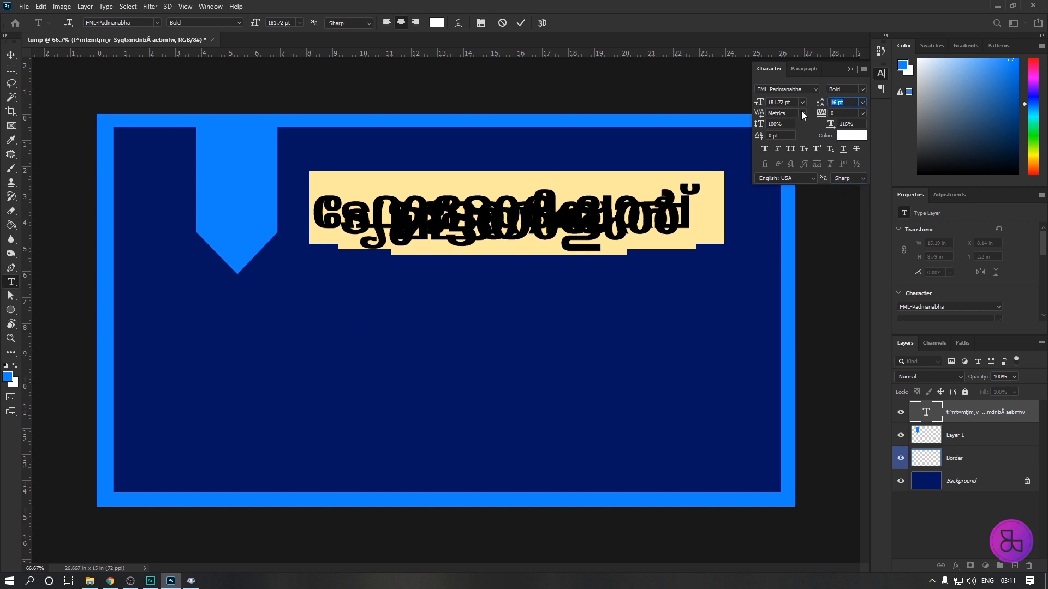
Raise the title's leading to 142 pt and move the title to about X 8.03 in, Y 2.8 in.
key("shift")
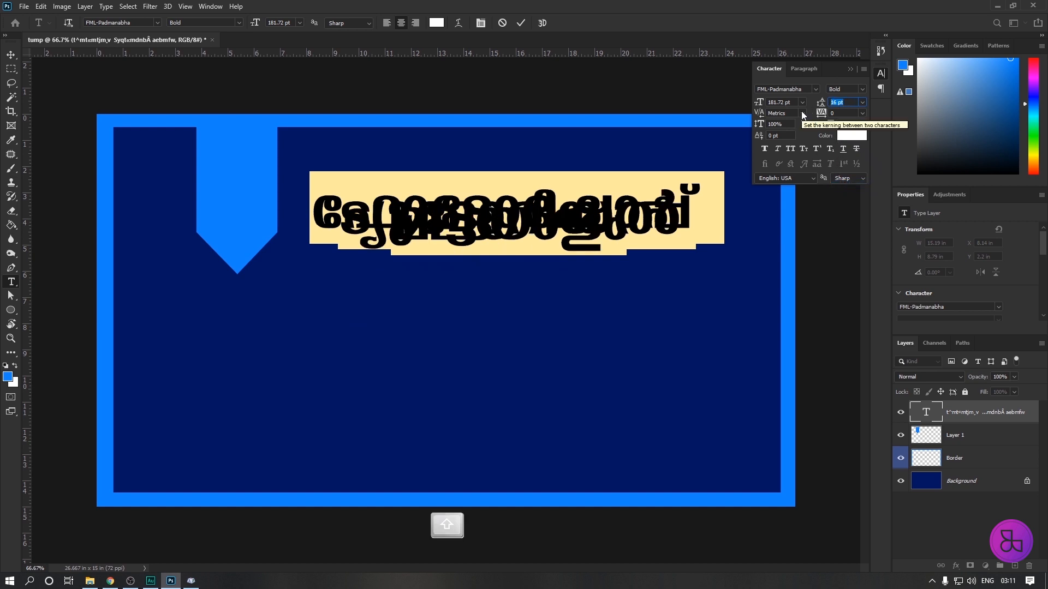
key("Up")
key("Up")
key("Up")
key("Up")
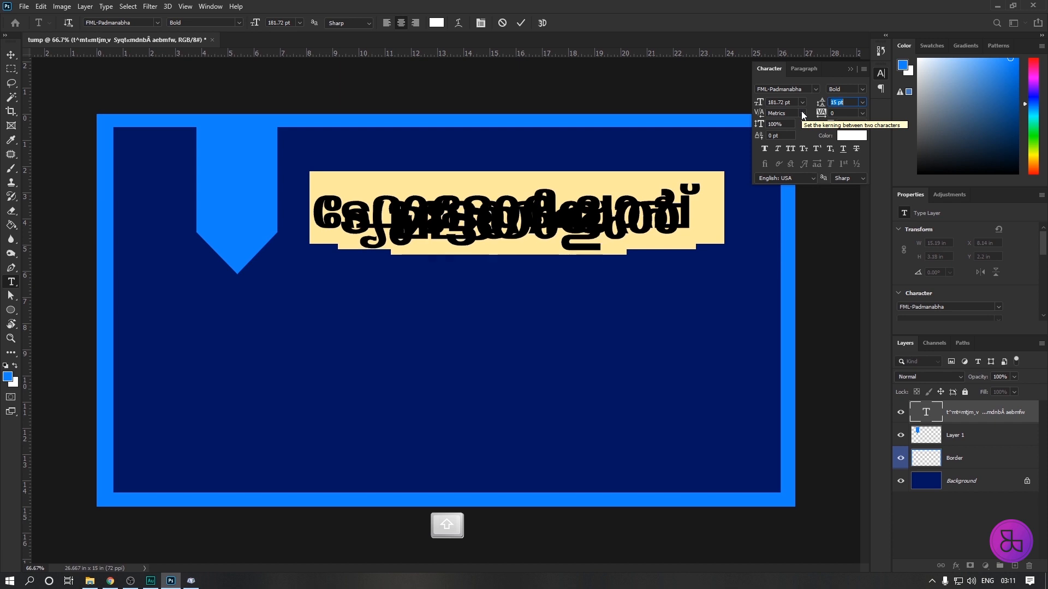
key("Up")
key("Up")
key("Up")
key("Up")
key("Up")
key("Up")
key("Up")
key("Up")
key("Up")
key("Up")
key("Up")
key("Up")
key("Up")
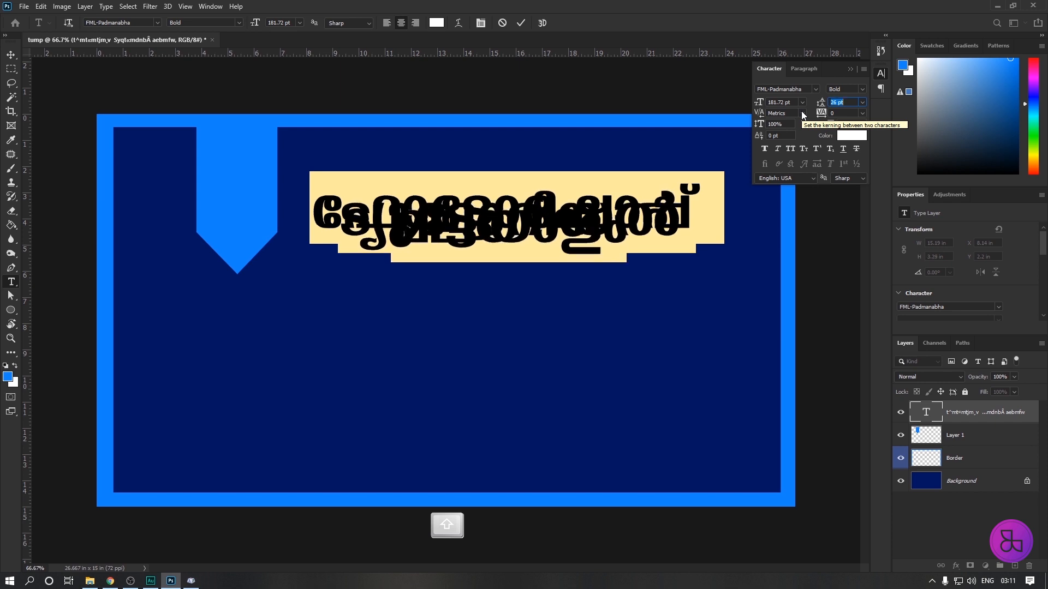
key("shift+Up")
key("shift+Up")
key("shift+Up")
key("shift+Up")
key("shift+Up")
key("shift+Up")
key("shift+Up")
key("shift+Up")
key("shift+Up")
key("shift+Up")
key("shift+Up")
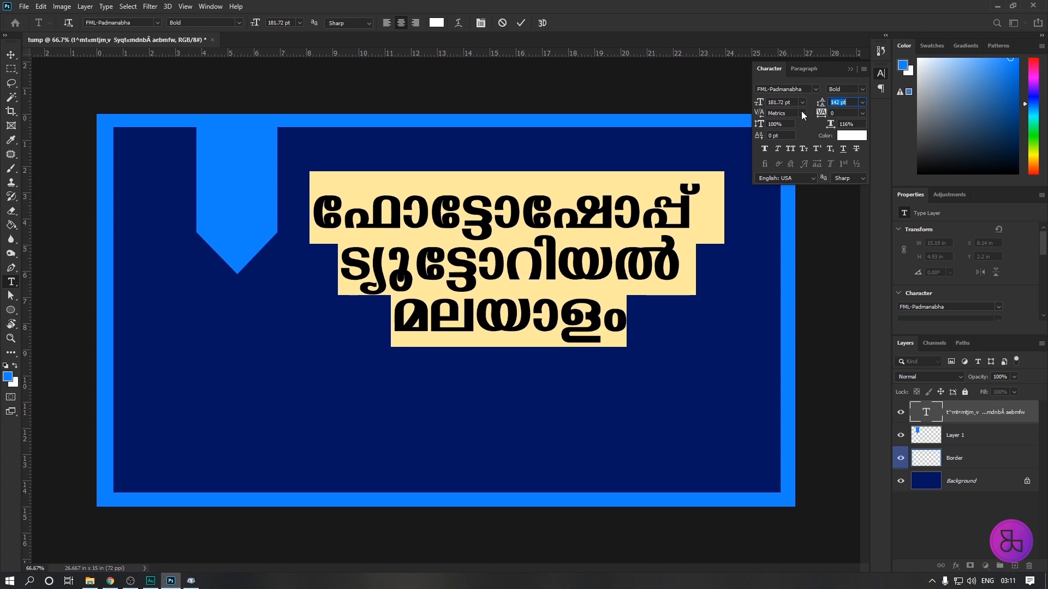
left_click(852, 102)
left_click(11, 55)
left_click_drag(535, 274, 531, 291)
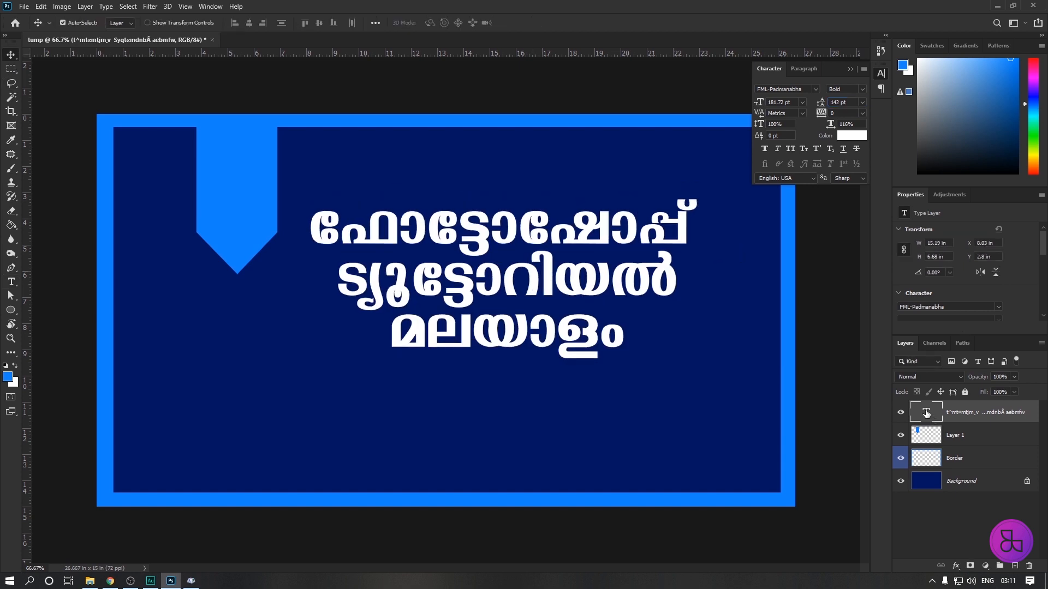
Set the title's leading to 150 pt, increase it to 160 pt, and move the title to about X 7.8 in, Y 3.63 in.
double_click(926, 414)
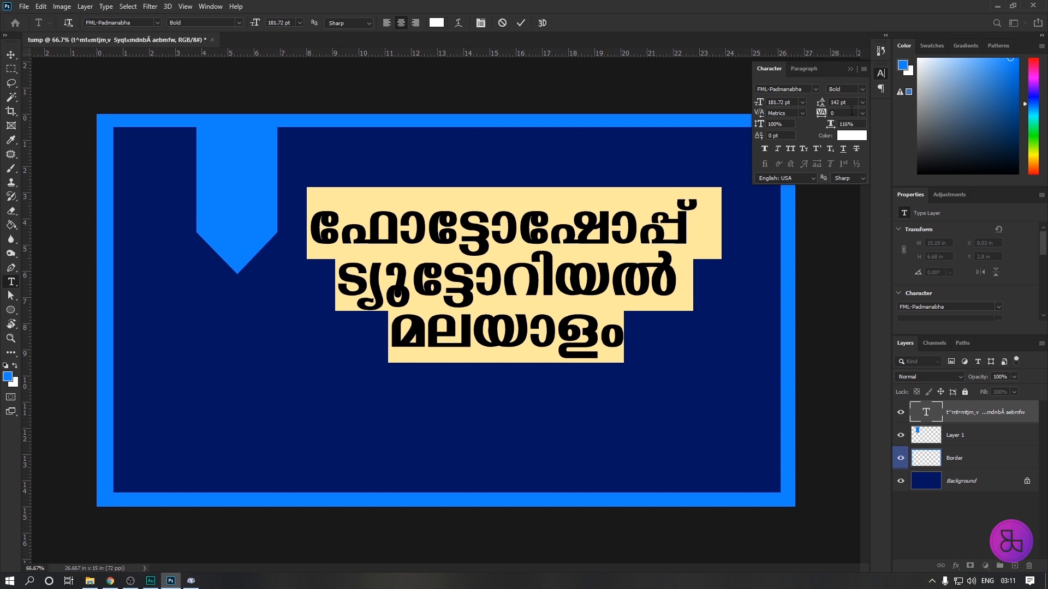
left_click(841, 103)
type("150")
key("Return")
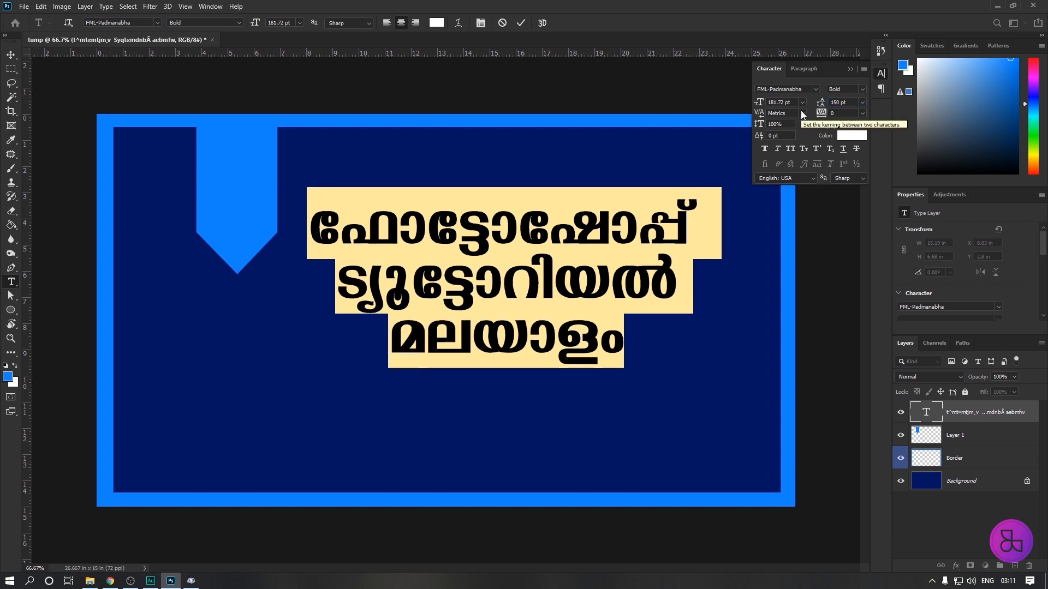
type("1")
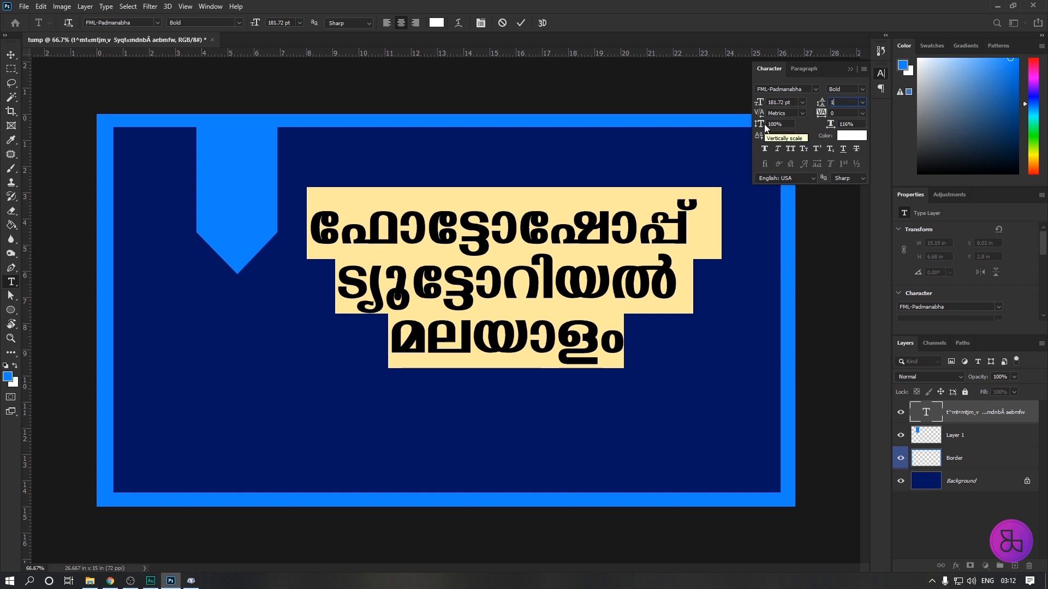
type("60")
key("Return")
left_click(11, 55)
left_click_drag(511, 290, 504, 311)
Recolour all the title text with the blue 1483ff sampled from the border.
double_click(925, 413)
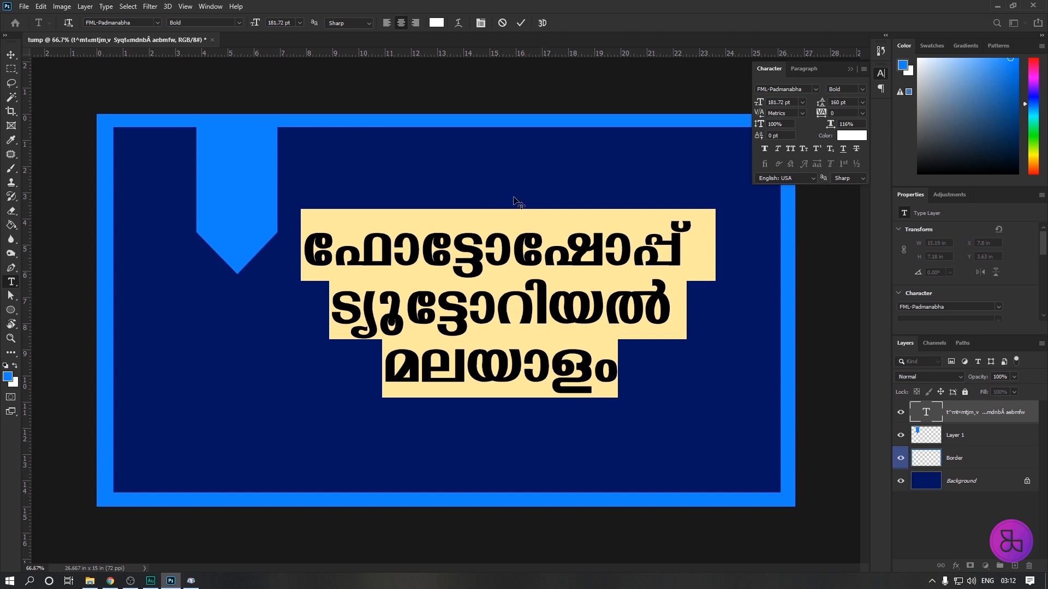
left_click(437, 22)
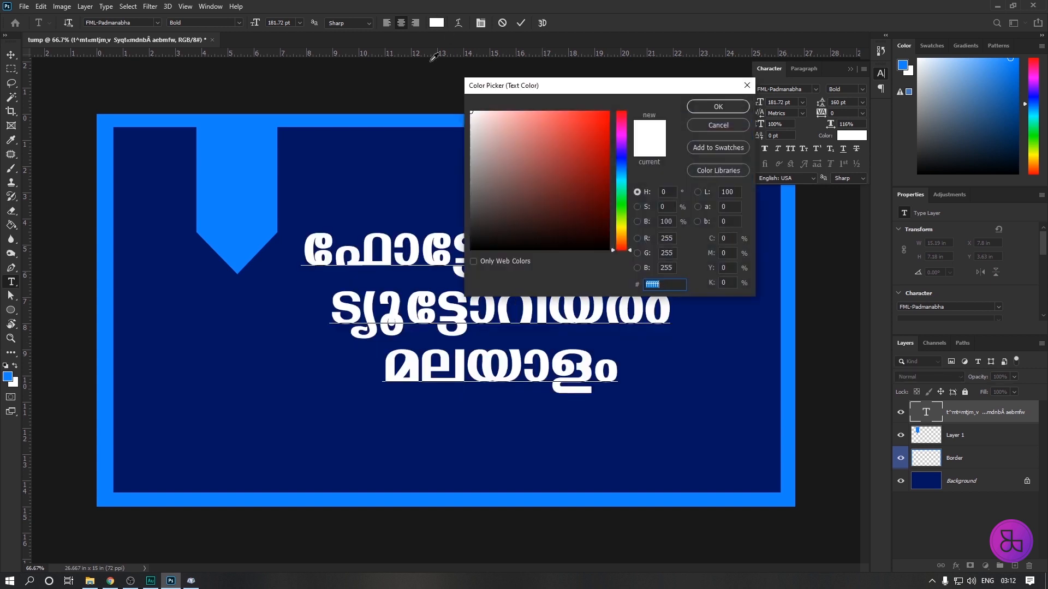
left_click(360, 113)
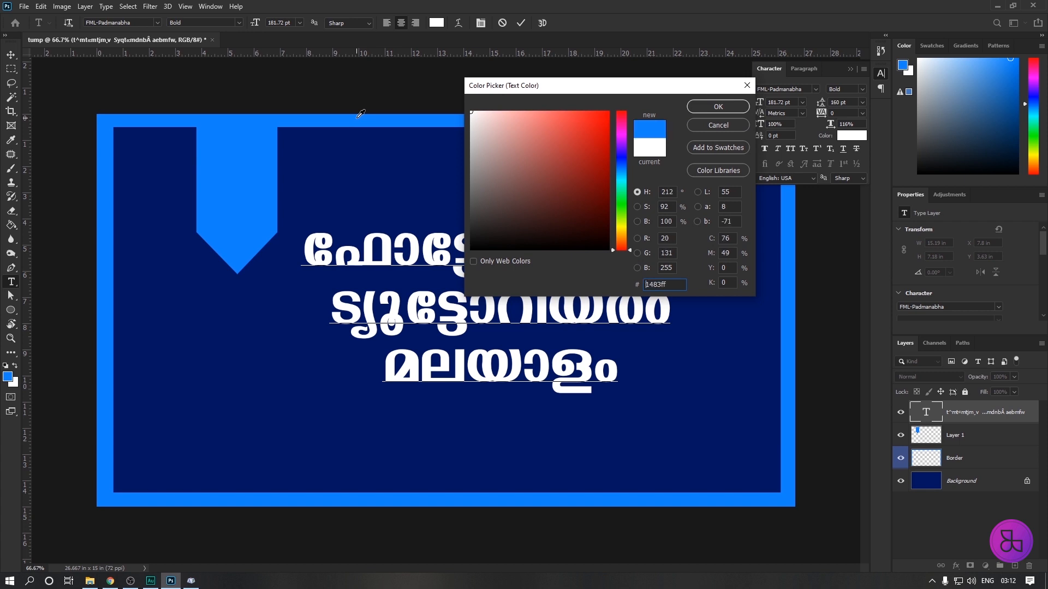
left_click(718, 108)
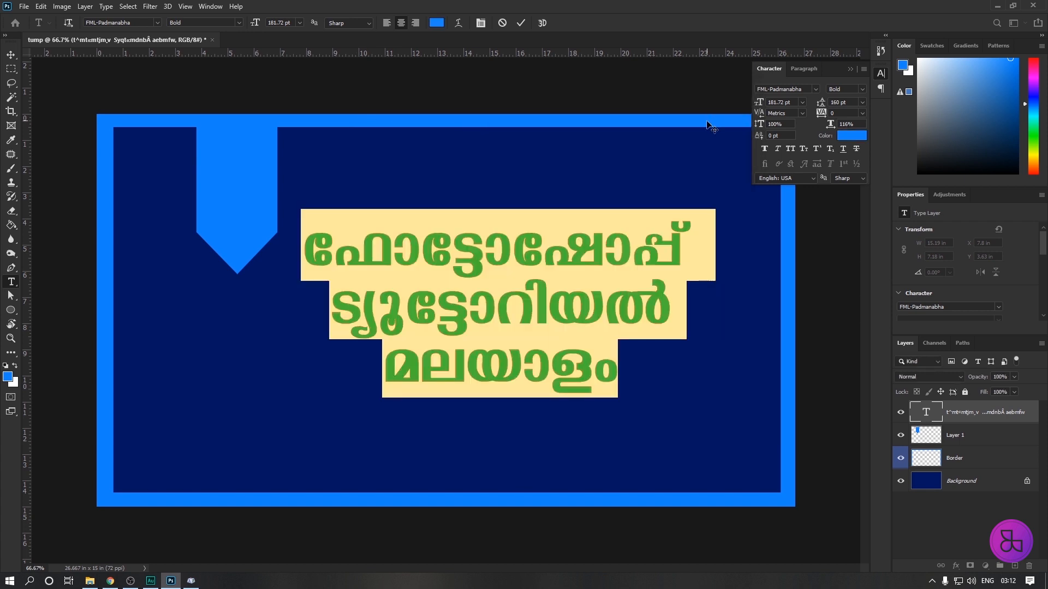
left_click(11, 55)
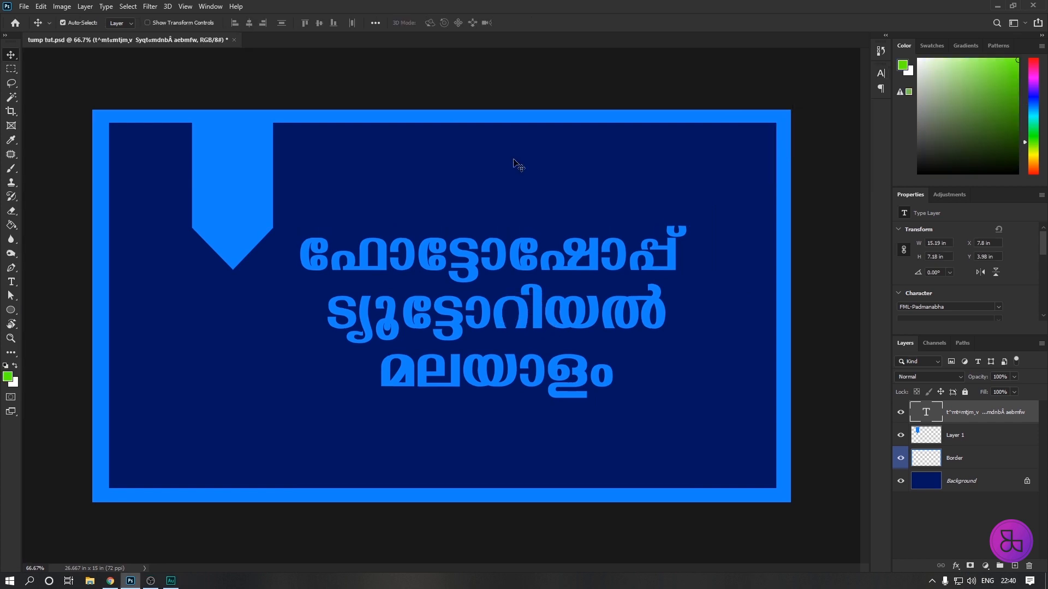
Duplicate the pointed badge straight down to the lower border, at about X 3.81 in, Y 11.49 in.
left_click(243, 193)
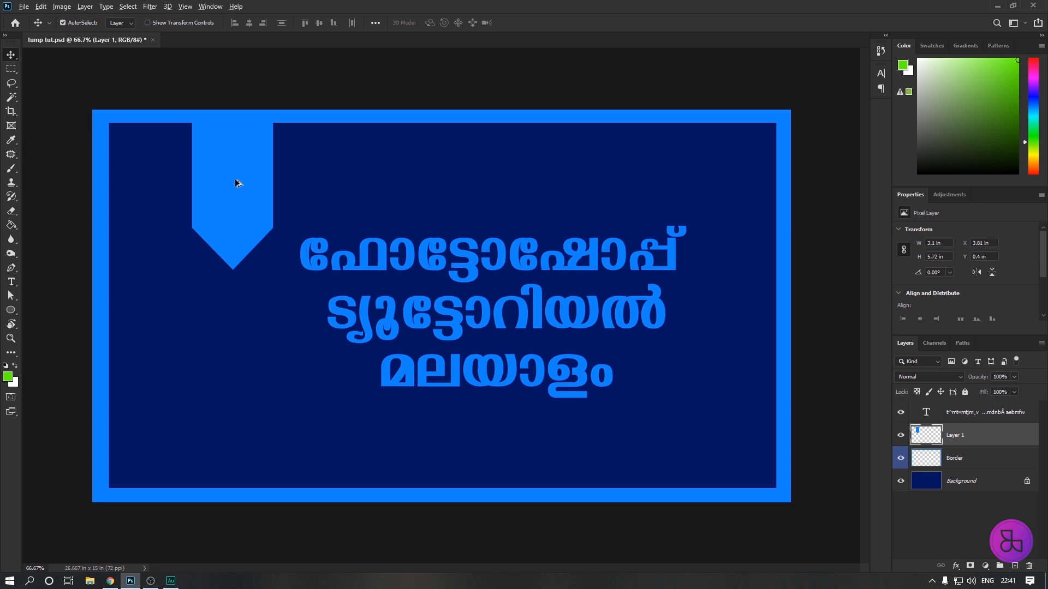
left_click_drag(234, 179, 245, 470)
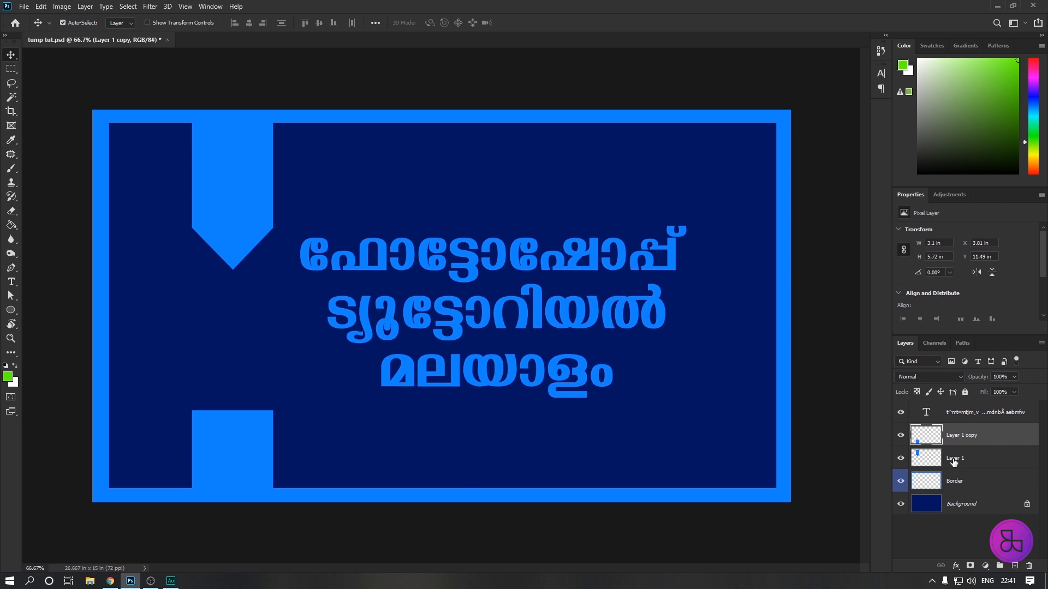
Rename the original pointed badge's layer as Badge and select the layer of its lower copy.
left_click(238, 169)
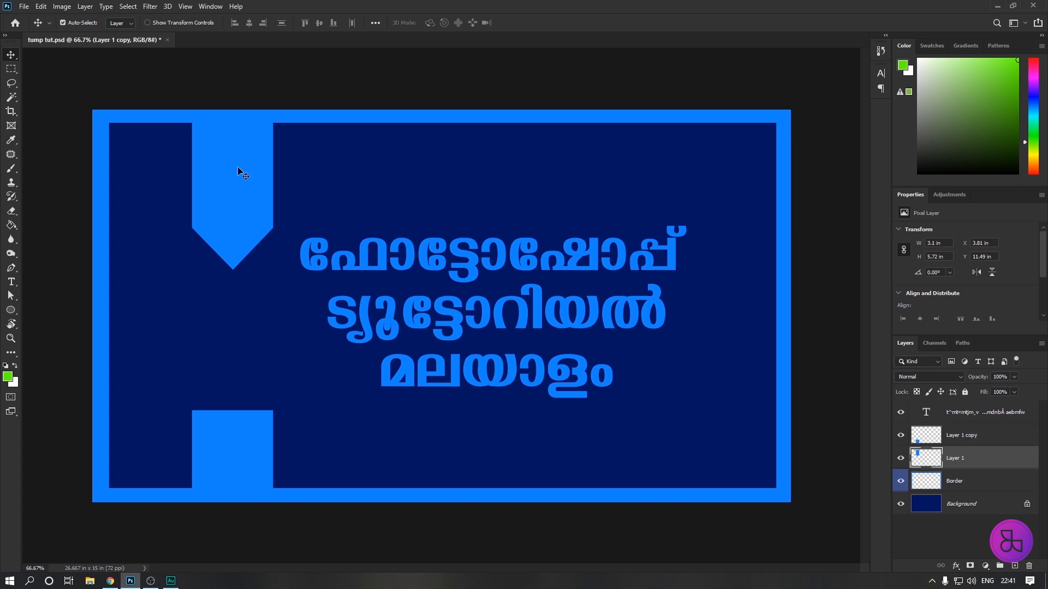
right_click(954, 460)
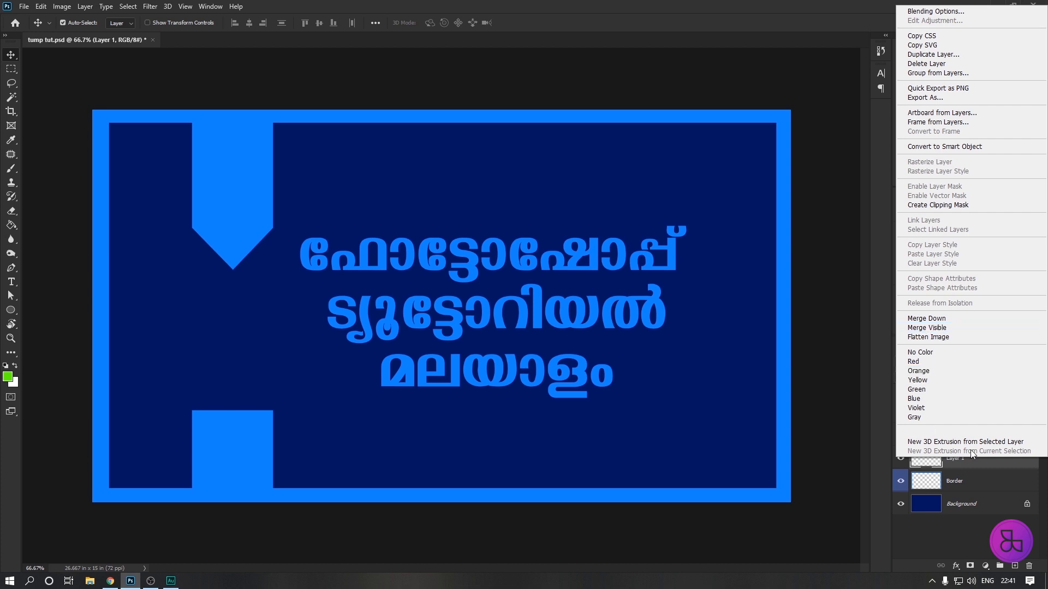
left_click(959, 463)
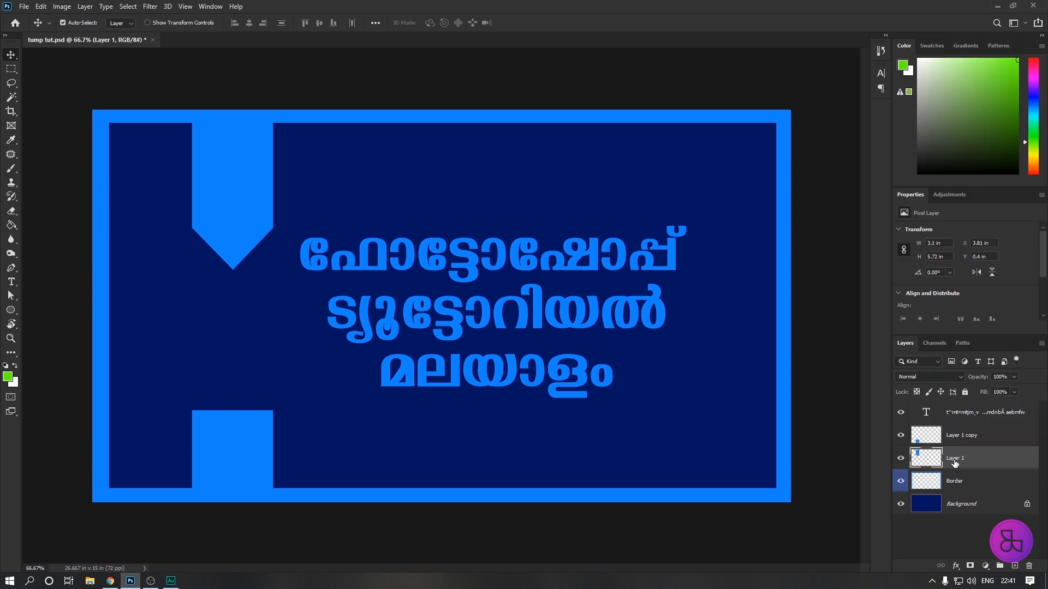
double_click(954, 462)
type("Badge")
left_click(965, 439)
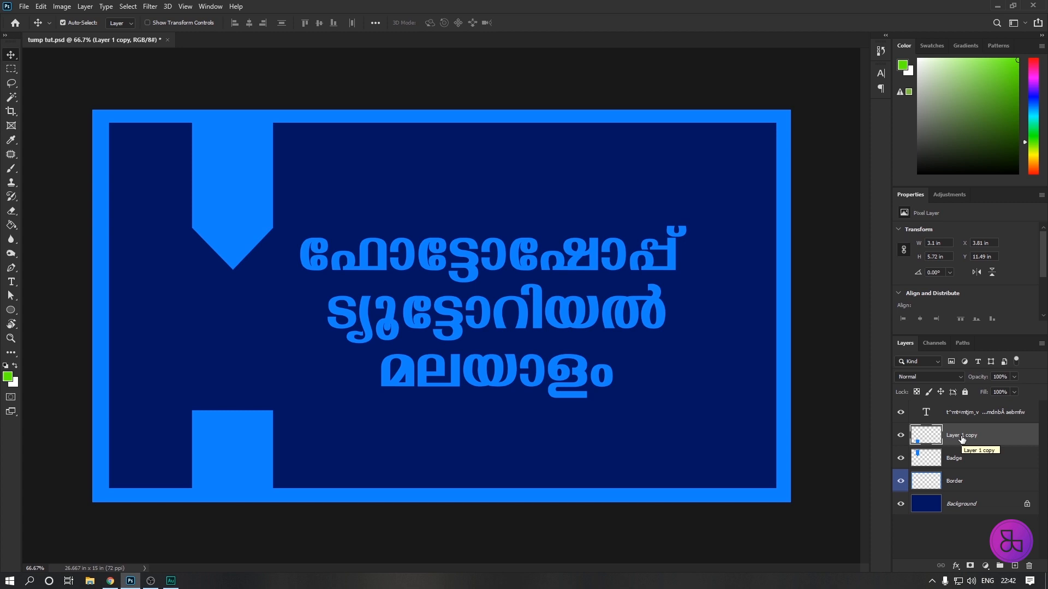
Rename the lower badge copy's layer as Badgecopy.
double_click(962, 437)
type("Badgecopy")
left_click(936, 417)
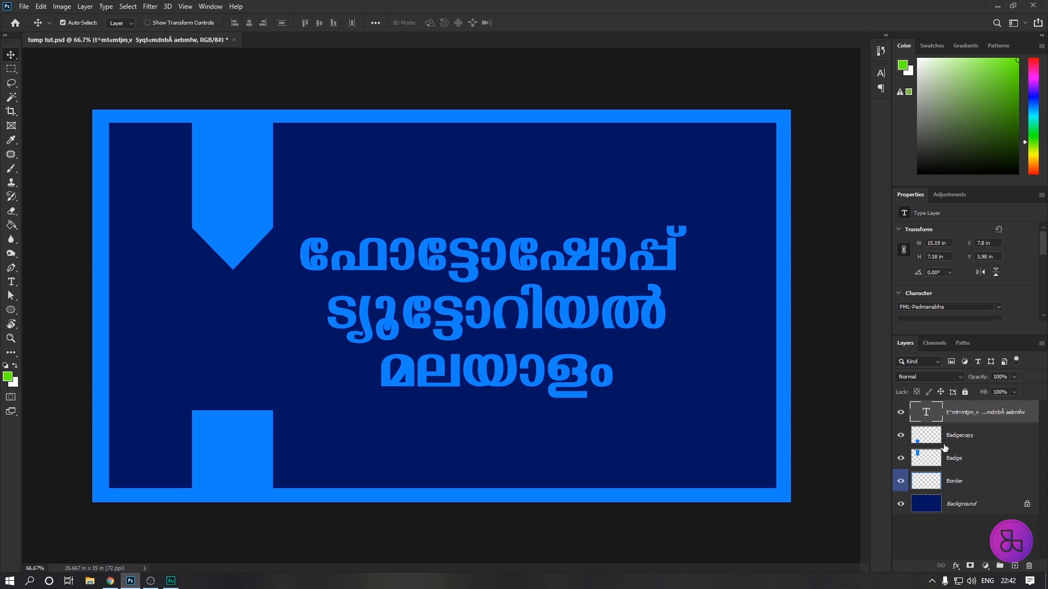
Duplicate the Badge layer's shape straight down to about X 3.81 in, Y 7.5 in, and move the duplicate's layer above Badgecopy.
left_click(971, 461)
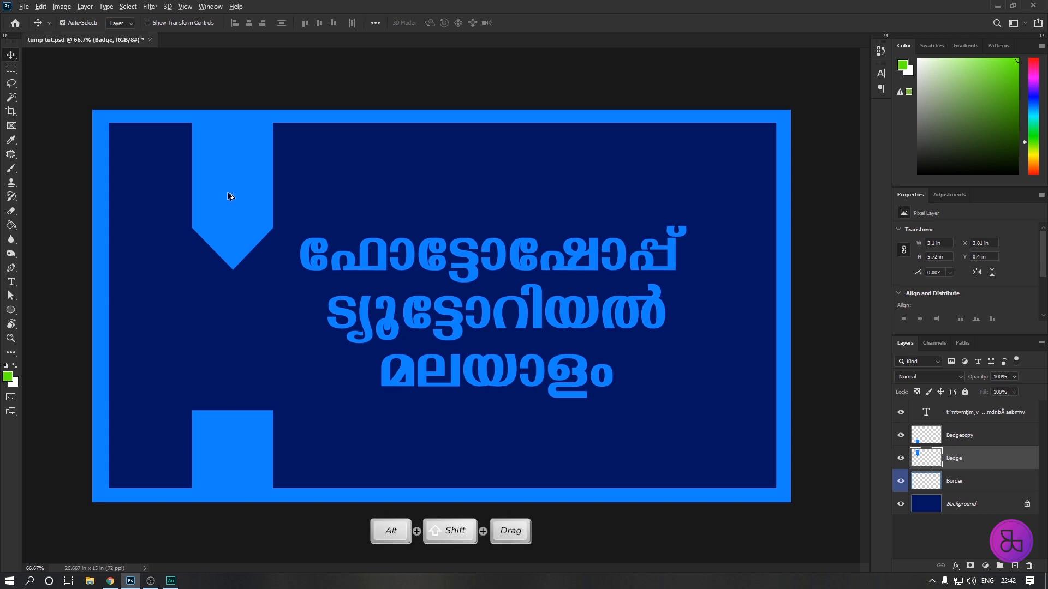
left_click_drag(227, 192, 228, 374)
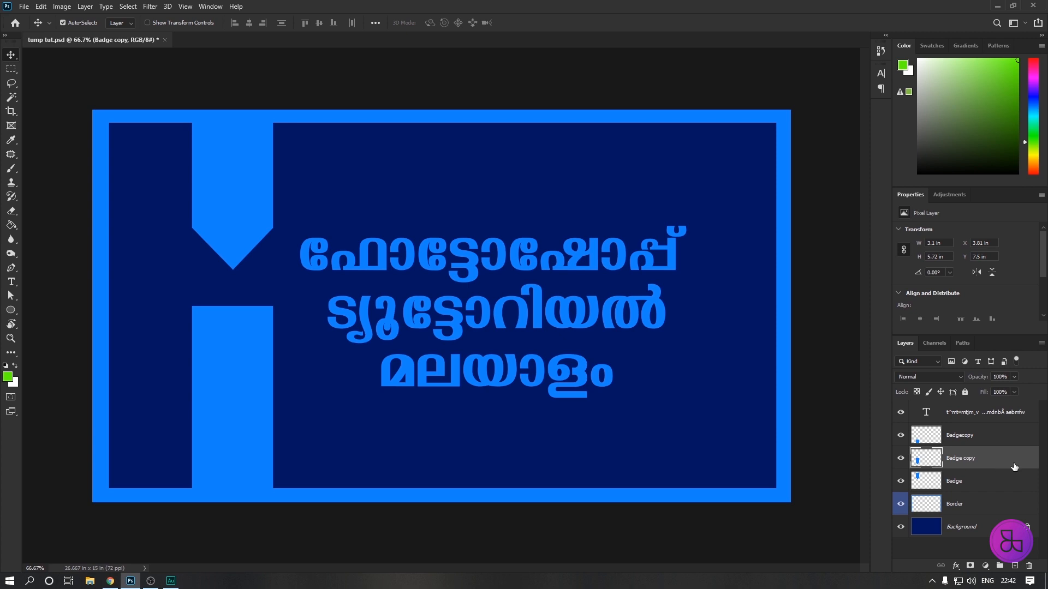
left_click_drag(1004, 465, 993, 428)
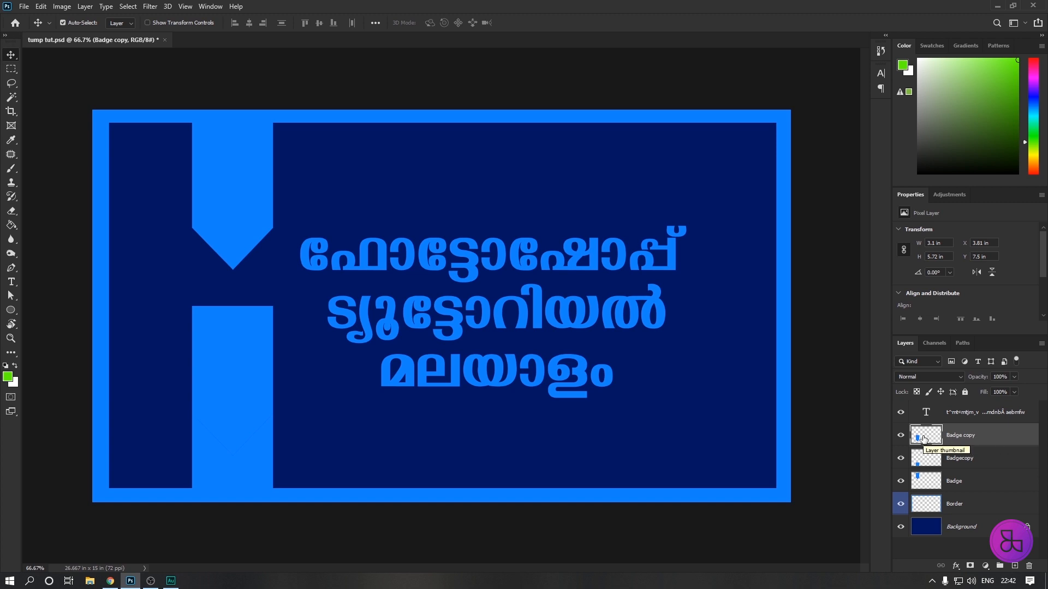
Cut a pointed notch into the Badgecopy layer using the Badge copy layer's outline as the selection, deselect, and delete the Badge copy layer.
key("ctrl")
left_click(926, 434, "ctrl")
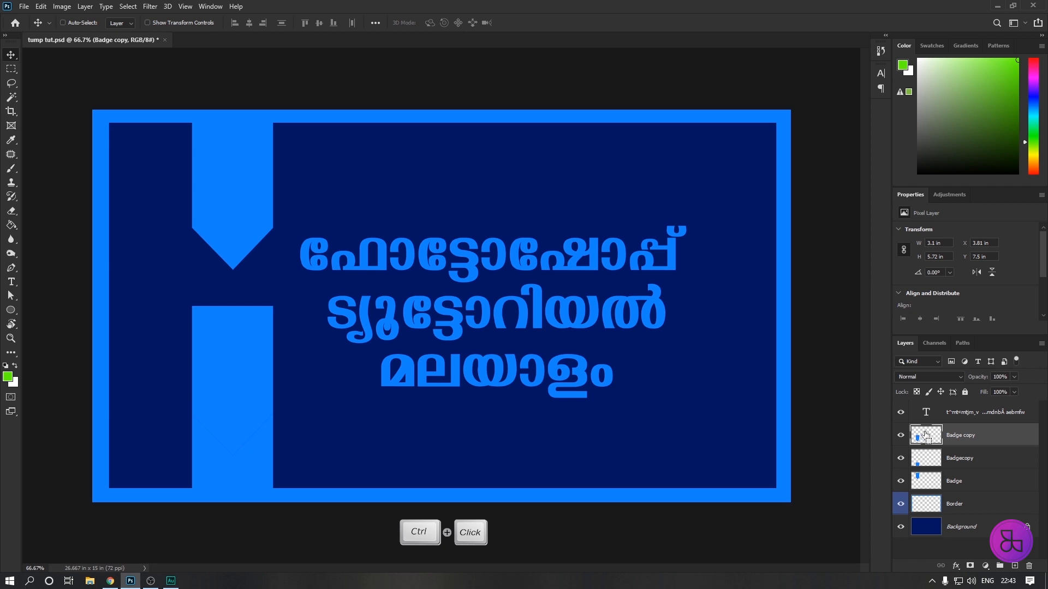
left_click(926, 440, "ctrl")
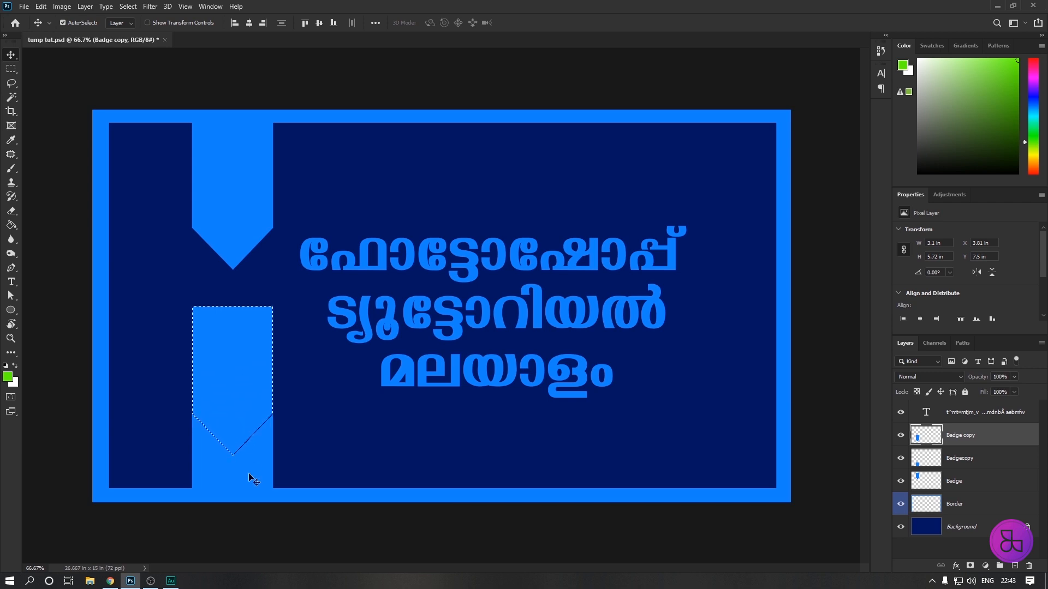
left_click(977, 463)
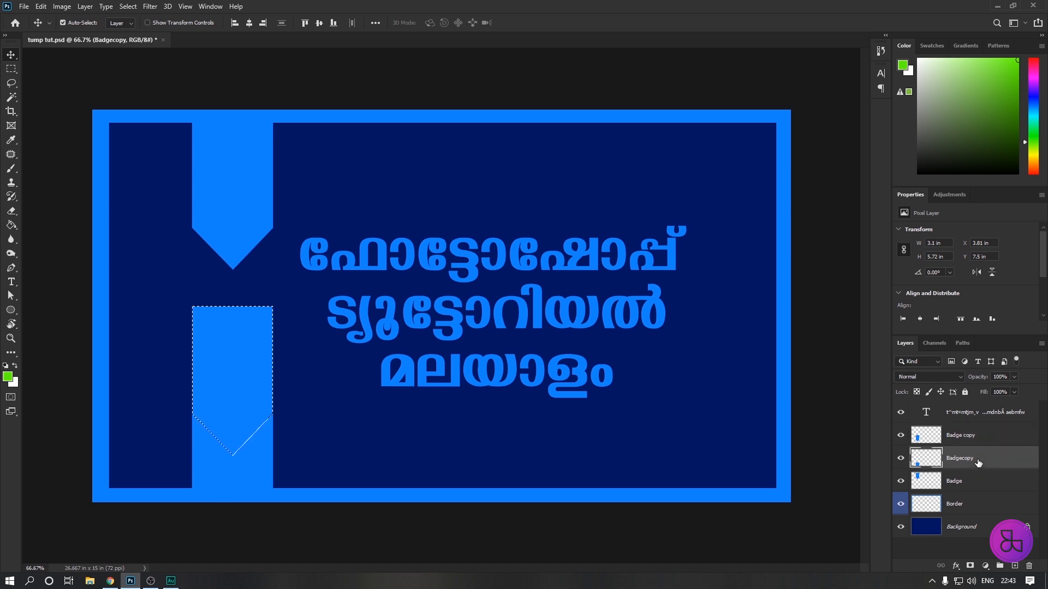
key("Delete")
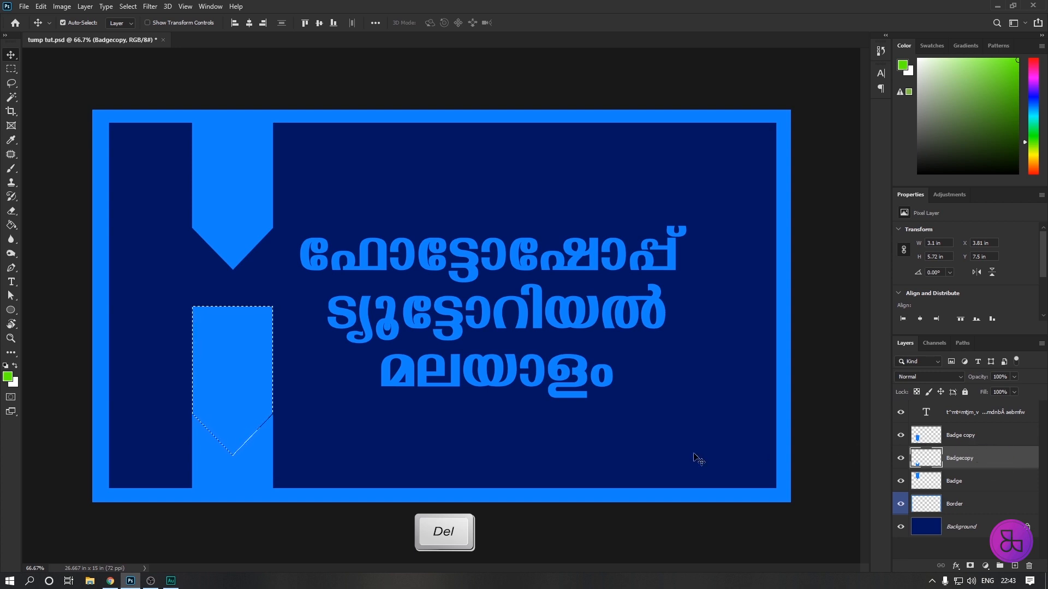
key("ctrl+d")
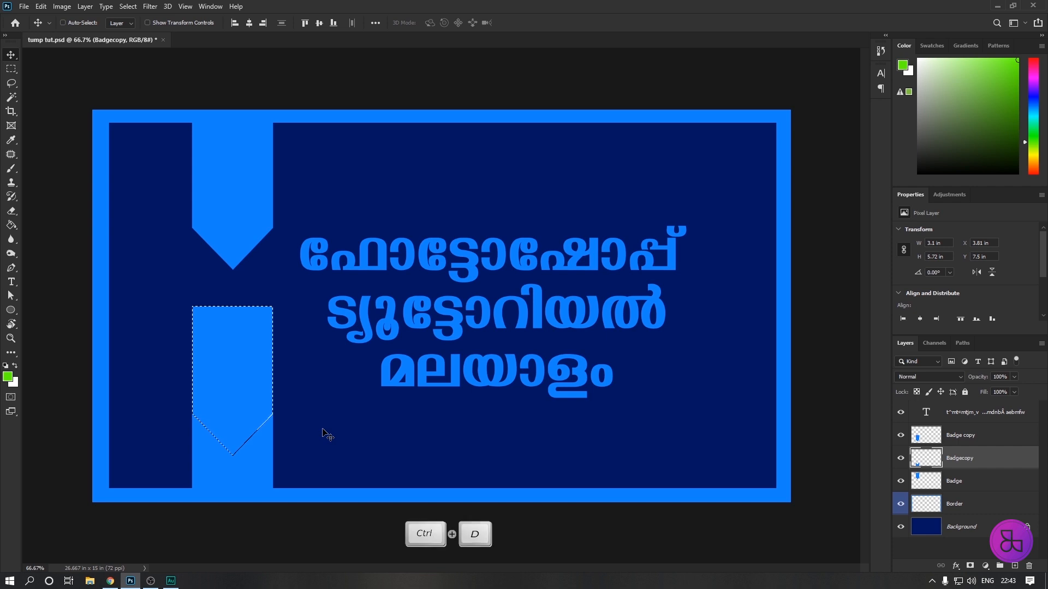
left_click(978, 437)
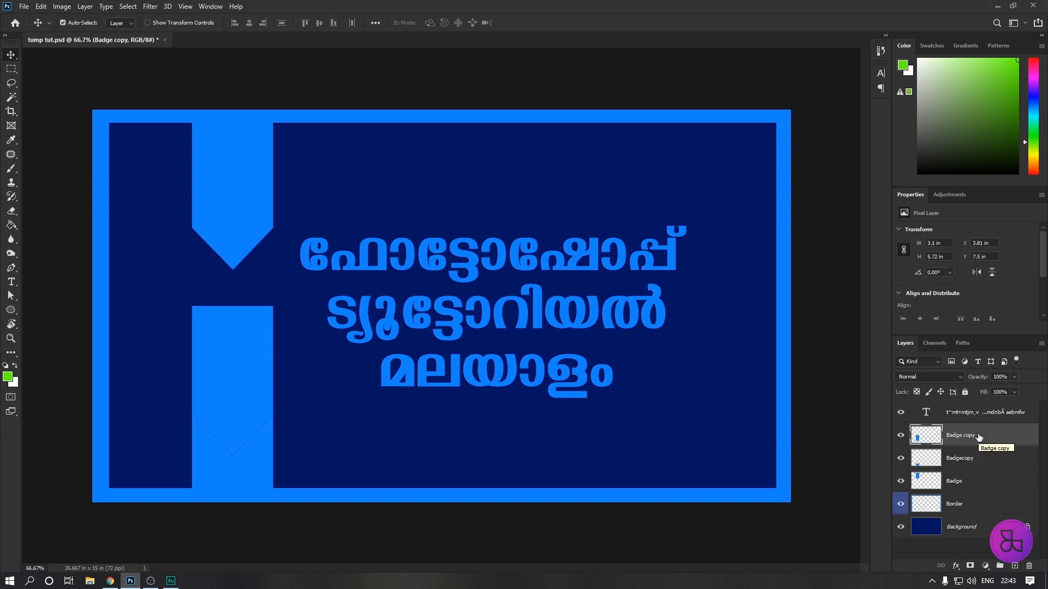
key("Delete")
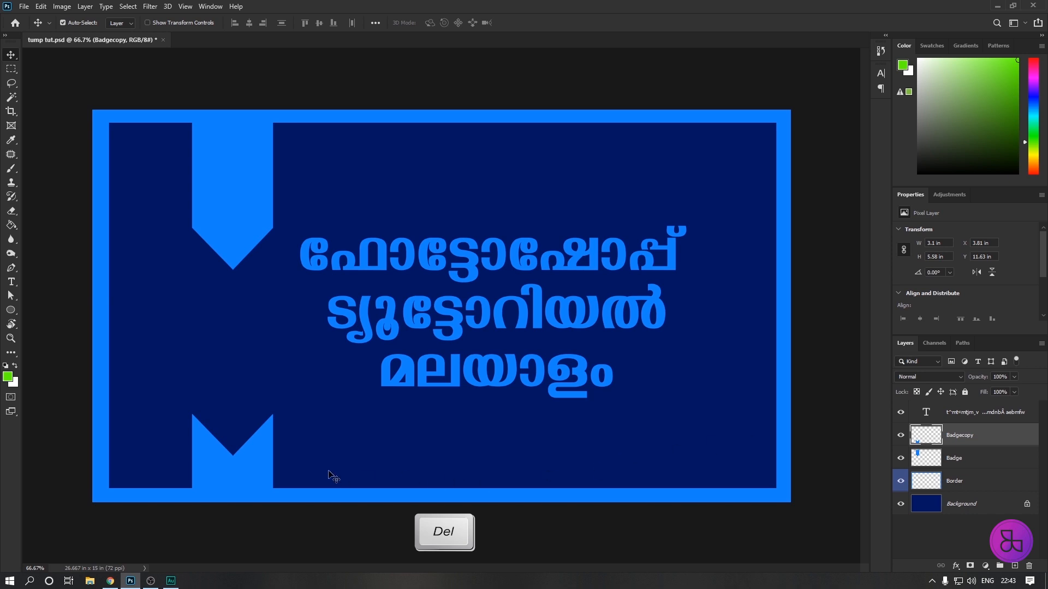
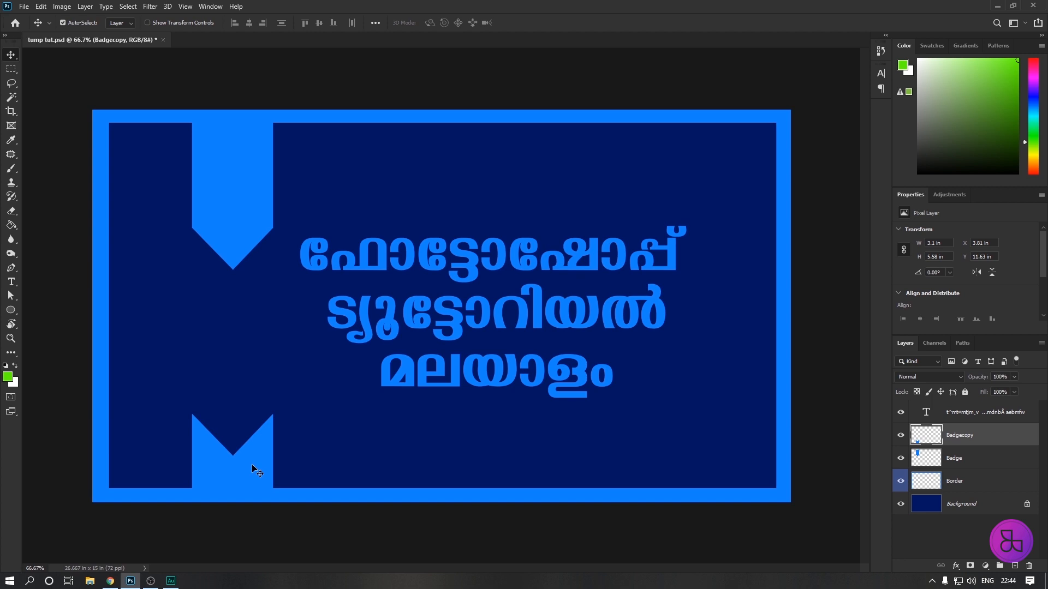
Move the notched badge on the Badgecopy layer straight up to about Y 10.57 in.
left_click_drag(243, 461, 243, 433)
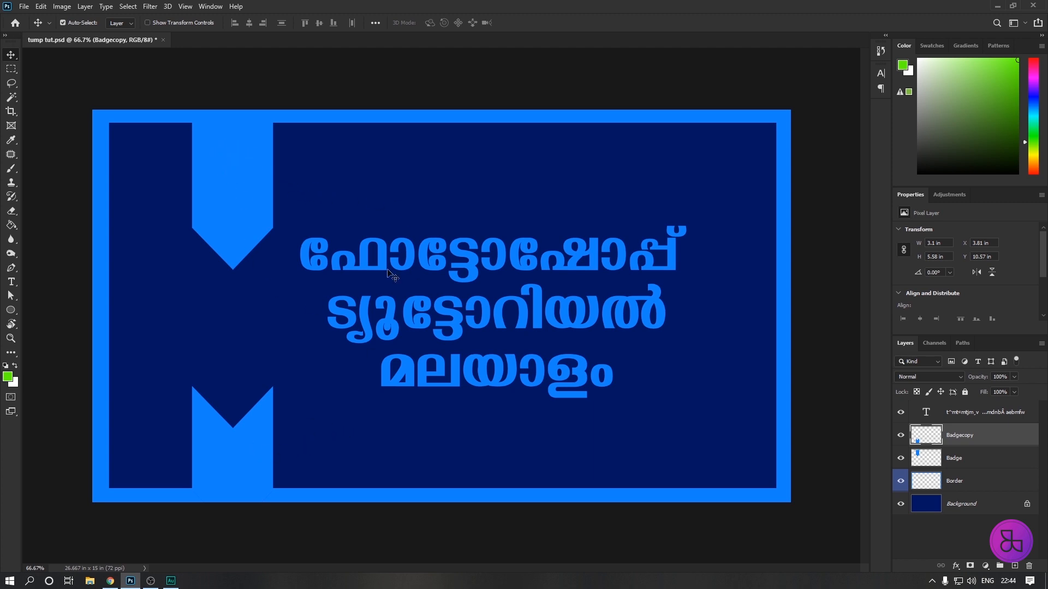
Place the croped-logo image from the Desktop as a linked object at its original size in the middle of the canvas.
left_click(24, 8)
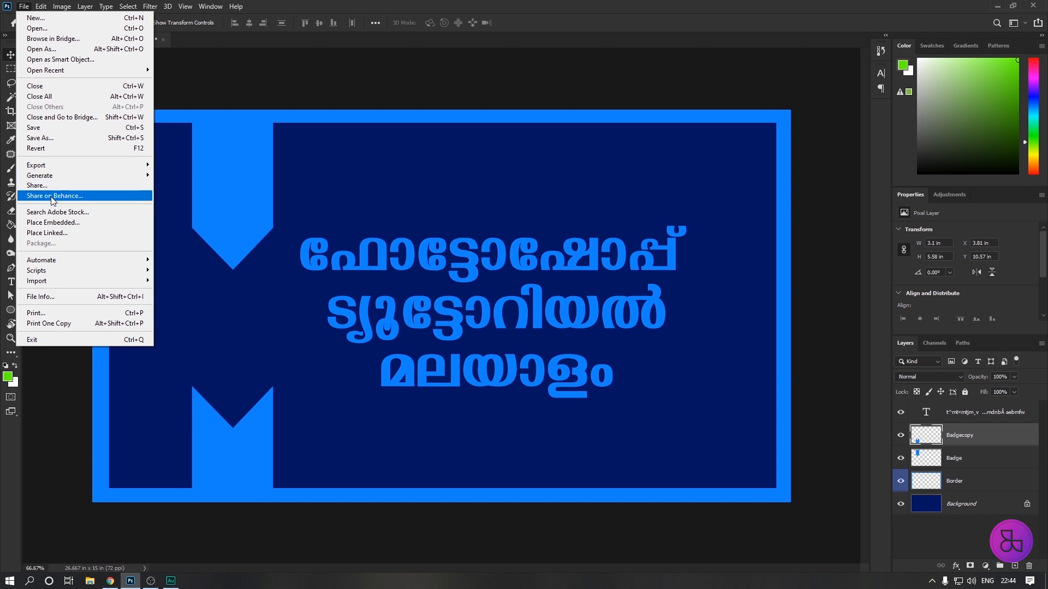
mouse_move(38, 259)
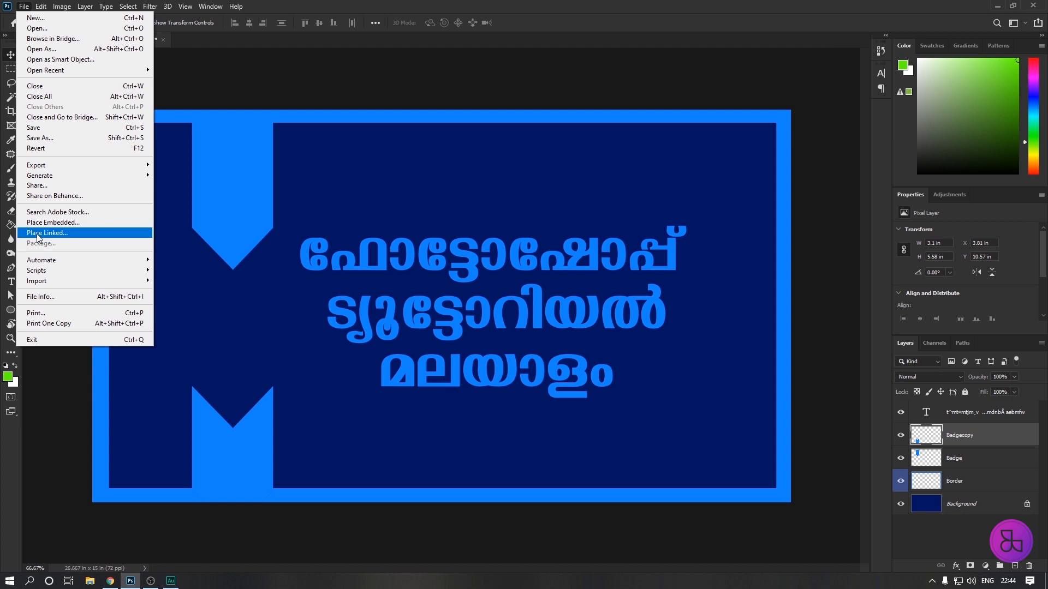
left_click(37, 233)
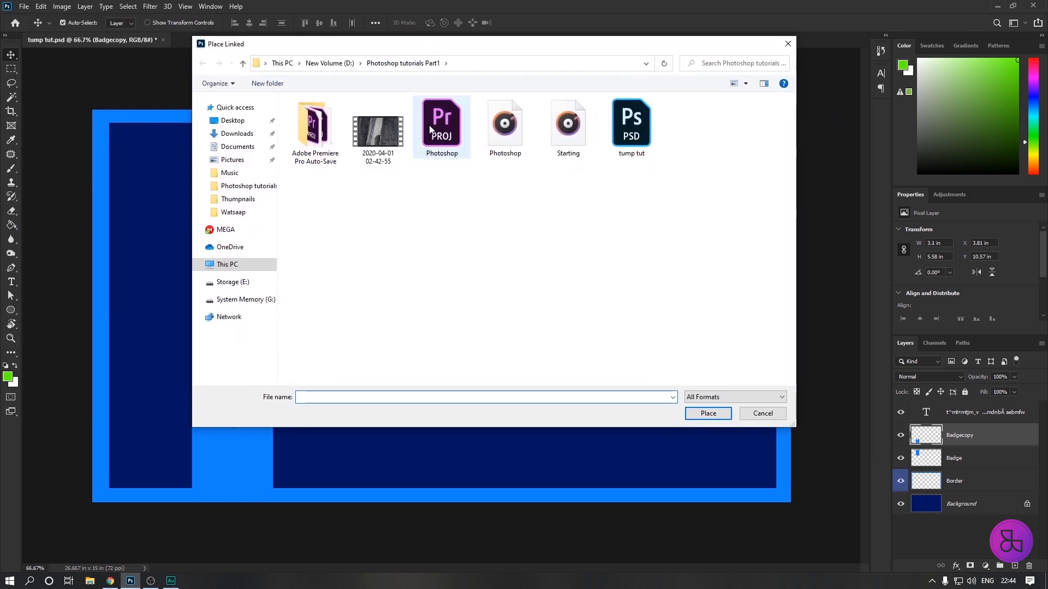
left_click(233, 121)
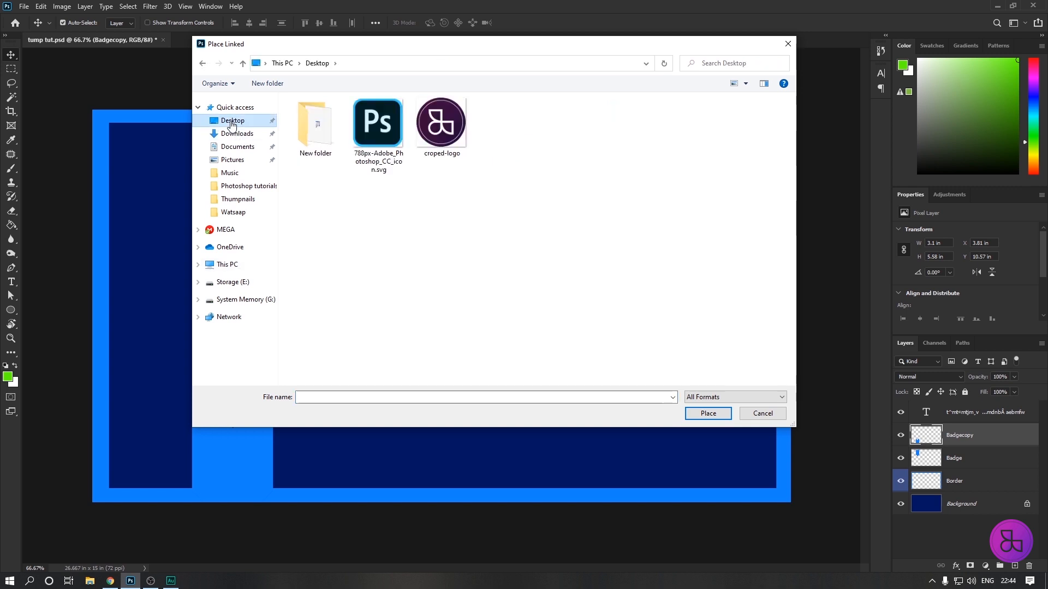
left_click(454, 139)
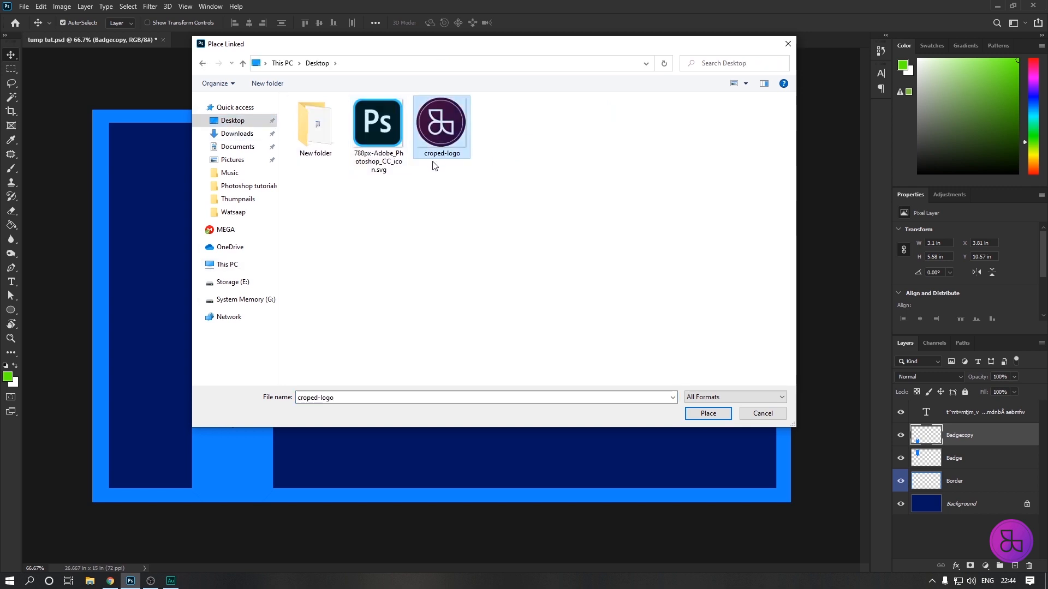
left_click(374, 132)
left_click(434, 143)
left_click(708, 413)
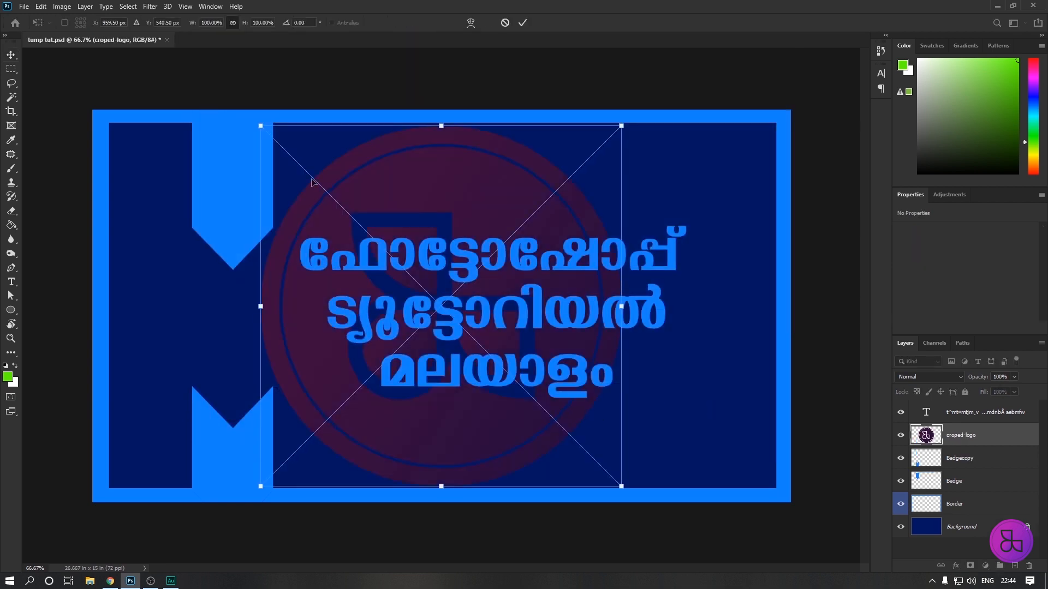
key("Return")
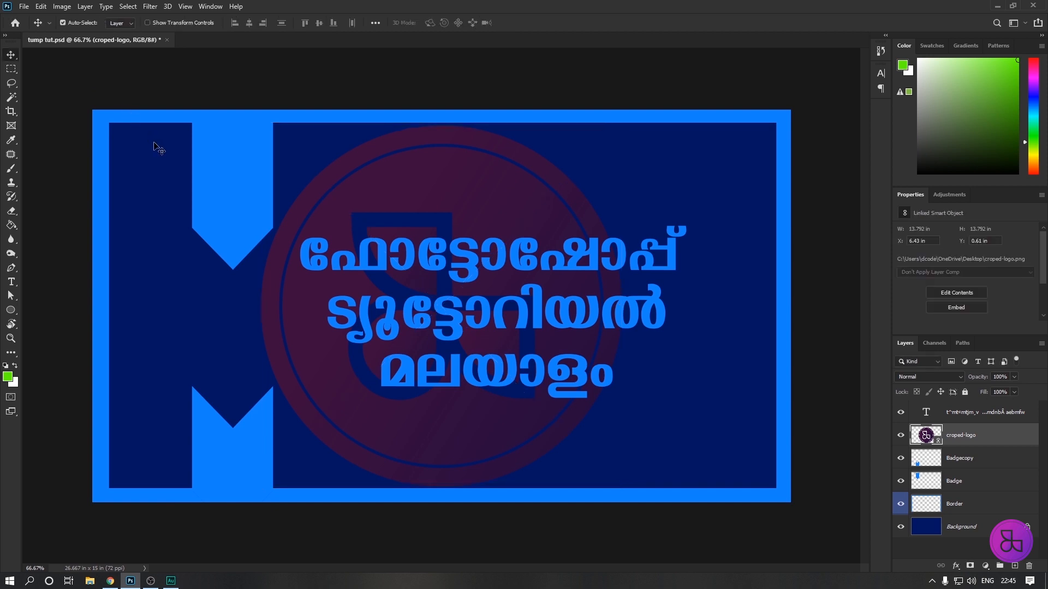
Place the 788px-Adobe_Photoshop_CC_icon.svg image from the Desktop as a linked object.
left_click(24, 6)
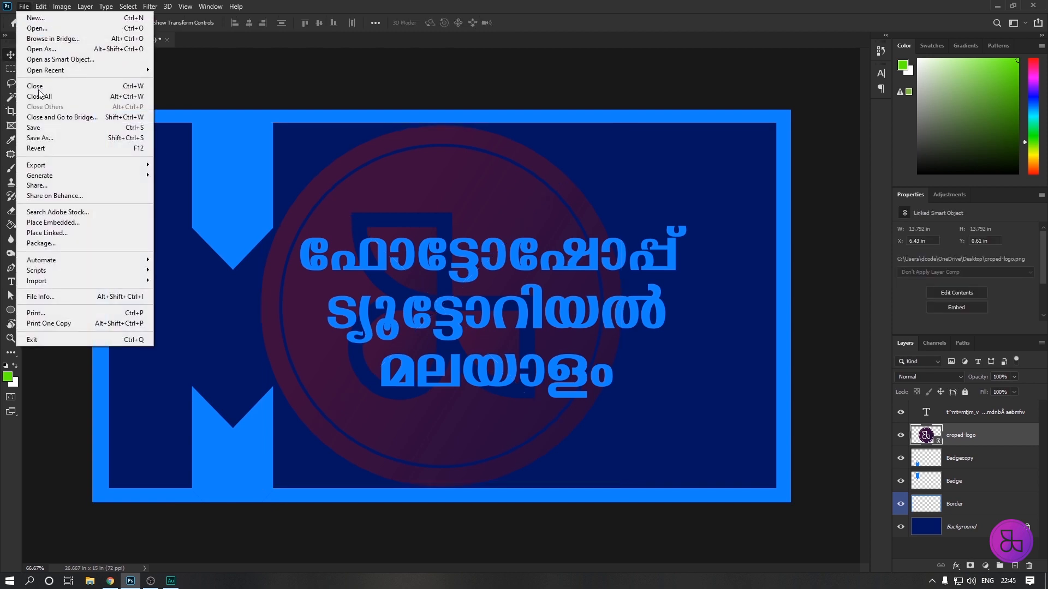
left_click(58, 238)
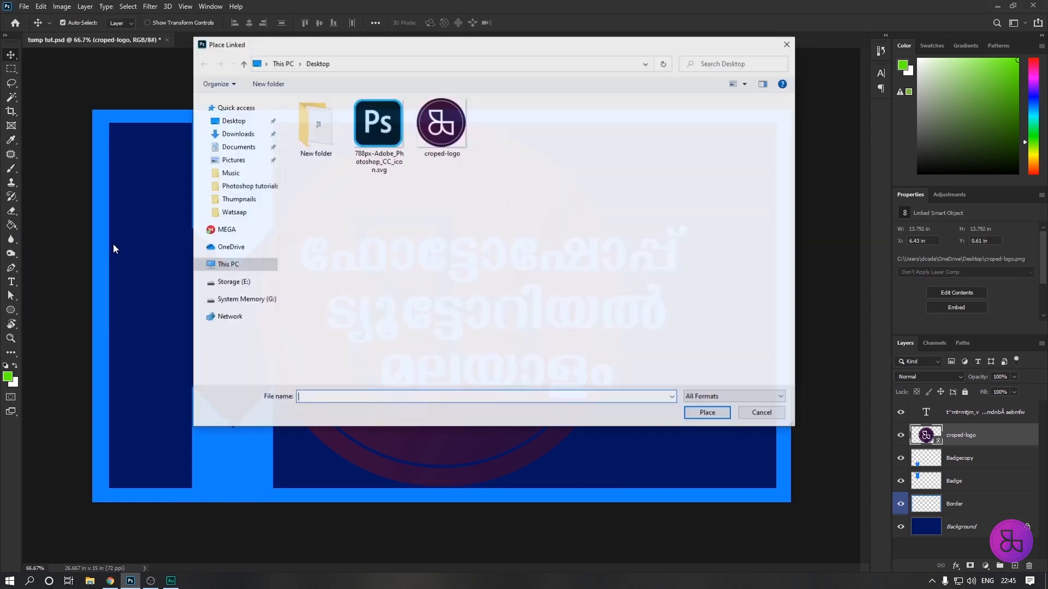
left_click(370, 123)
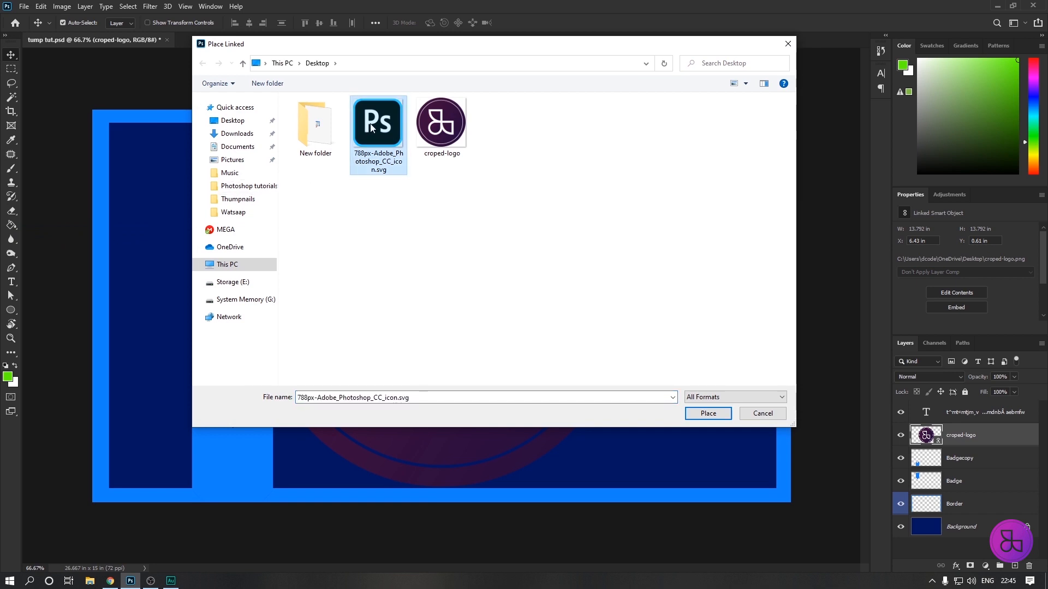
key("Return")
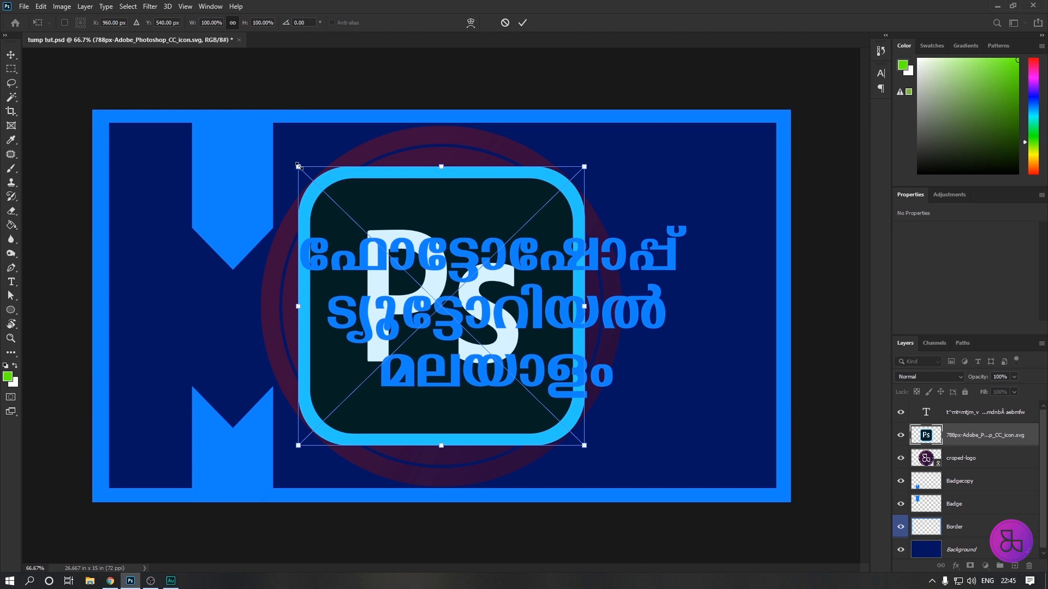
Scale the Ps icon proportionally to about 1.13 x 1.11 in and position it on the notched badge at about X 4.8 in, Y 12.8 in.
left_click_drag(299, 166, 535, 398)
left_click_drag(568, 439, 695, 425)
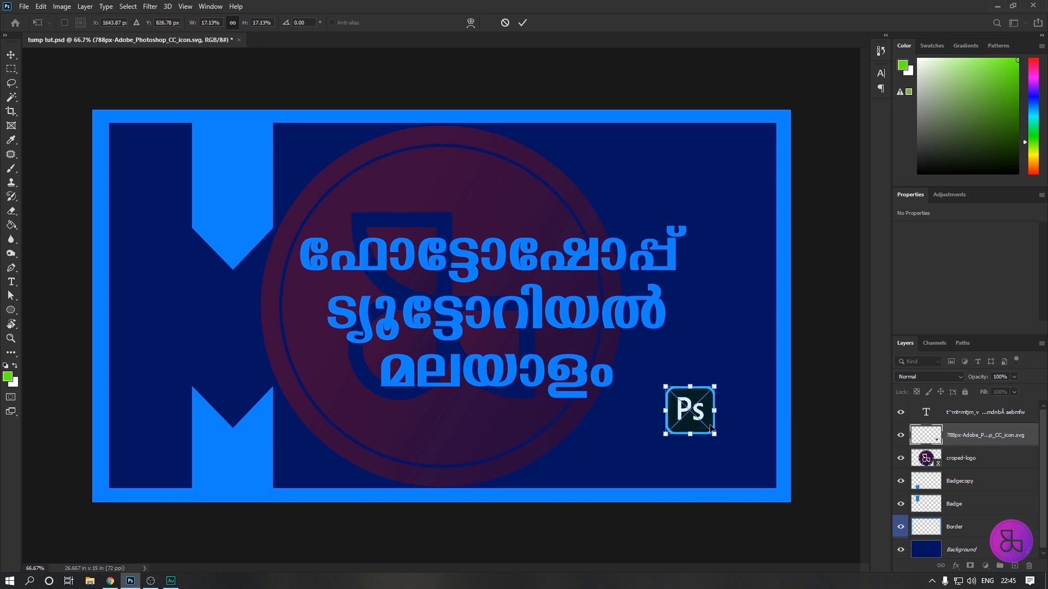
left_click_drag(689, 399, 231, 455)
key("Return")
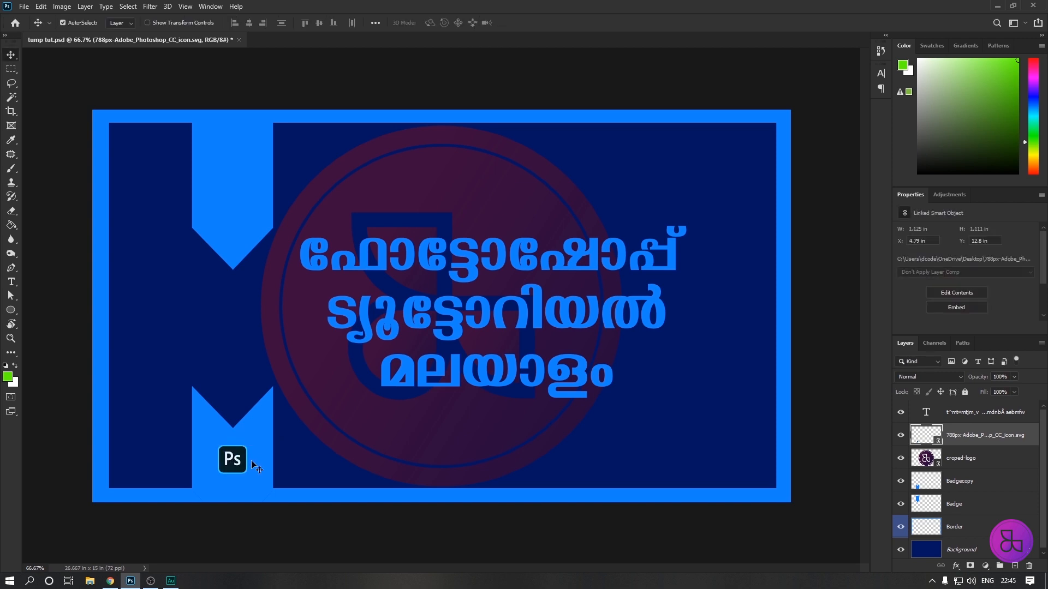
Scale the croped-logo object to about 1.35 in square and position it on the pointed badge at about X 4.65 in, Y 1.09 in.
left_click(372, 197)
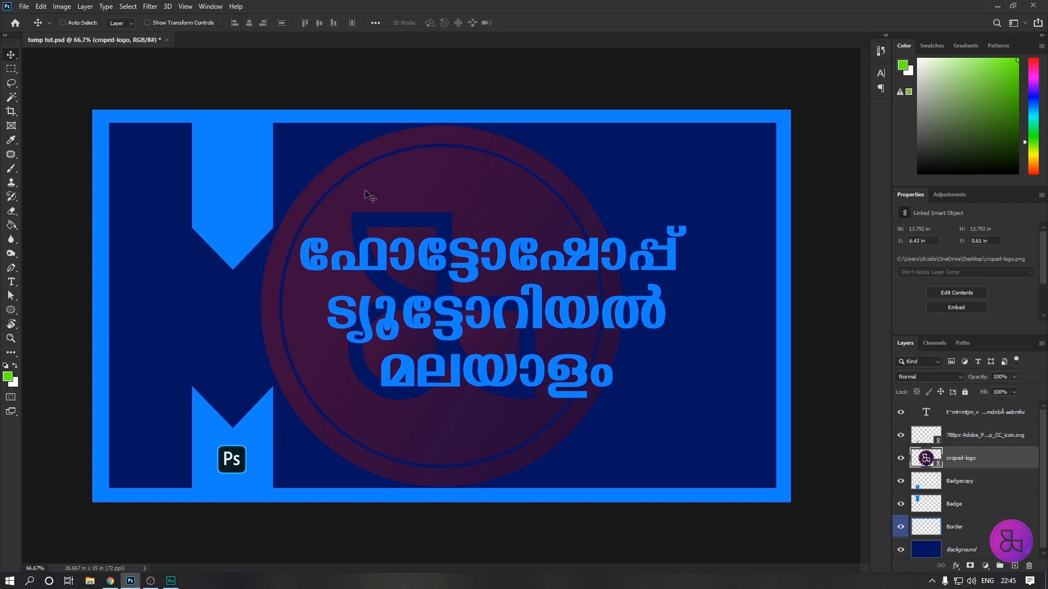
key("ctrl+t")
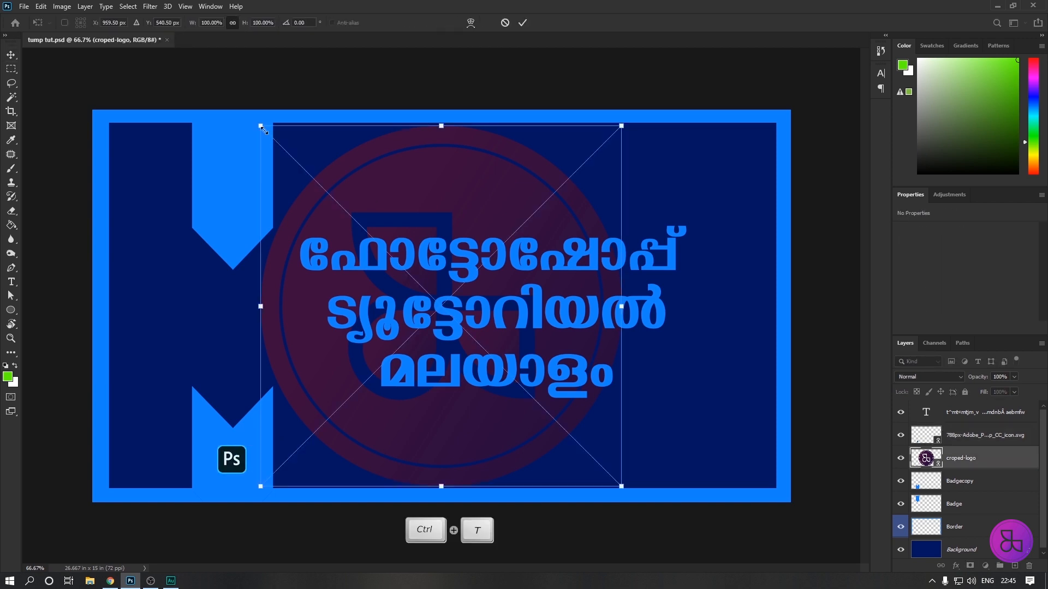
left_click_drag(260, 126, 234, 149)
key("Return")
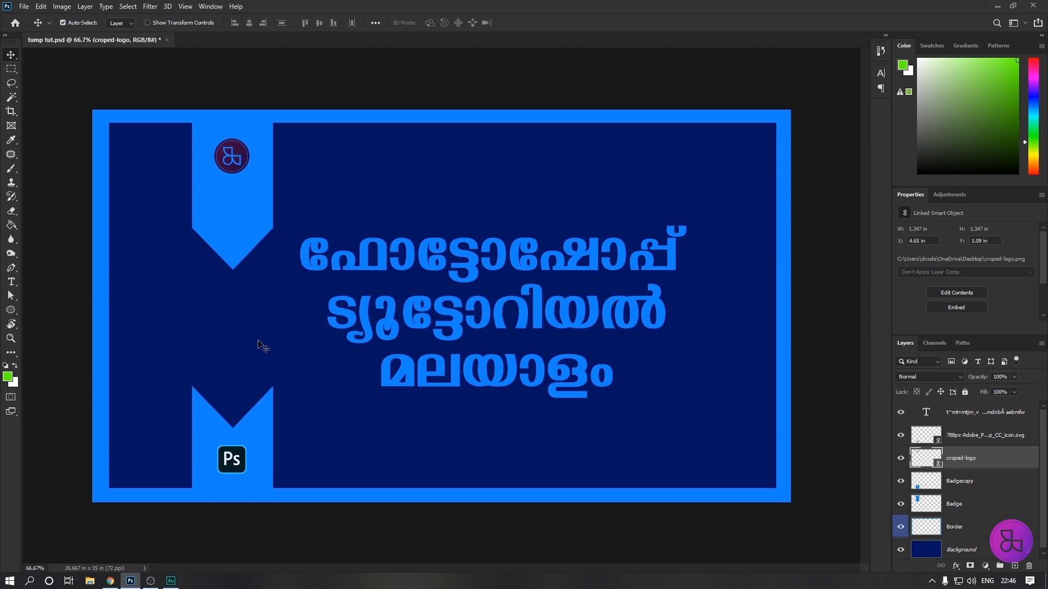
Shift the croped-logo object horizontally to about X 4.76 in on the pointed badge and select the Ps icon's layer.
left_click(243, 460)
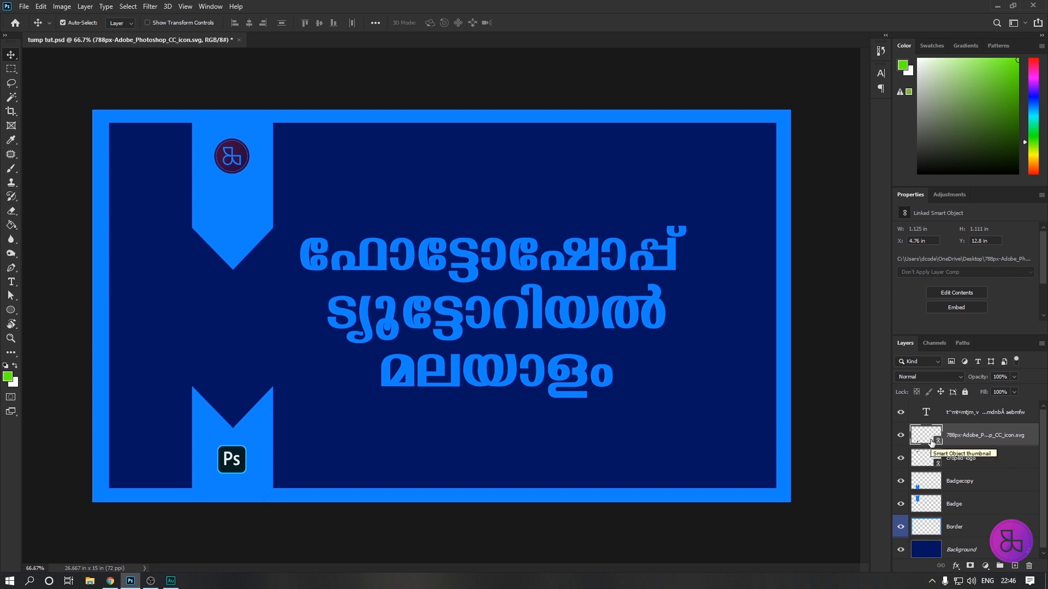
left_click_drag(236, 166, 240, 165)
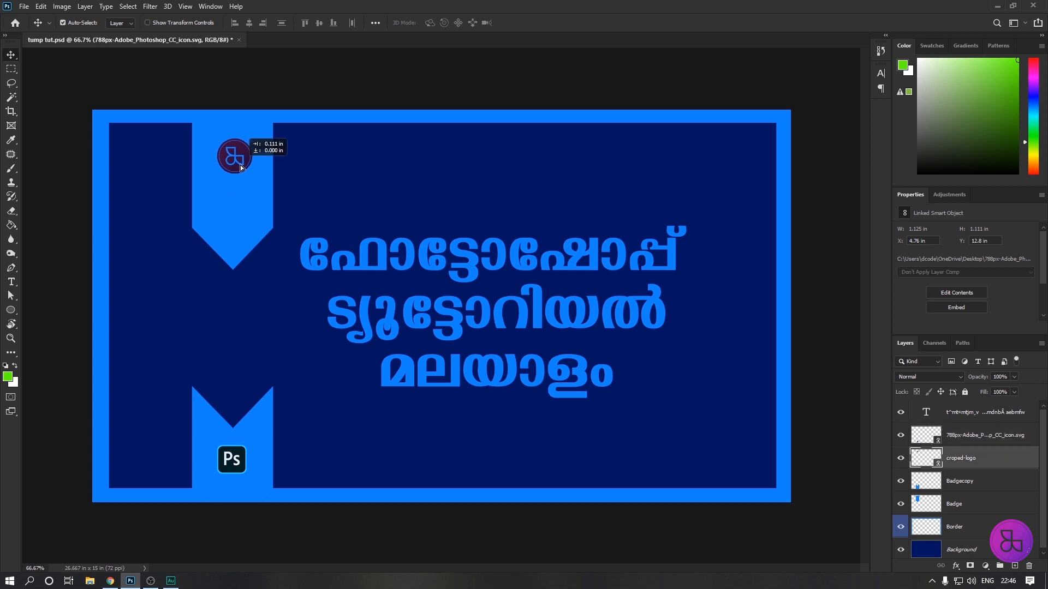
left_click(236, 474)
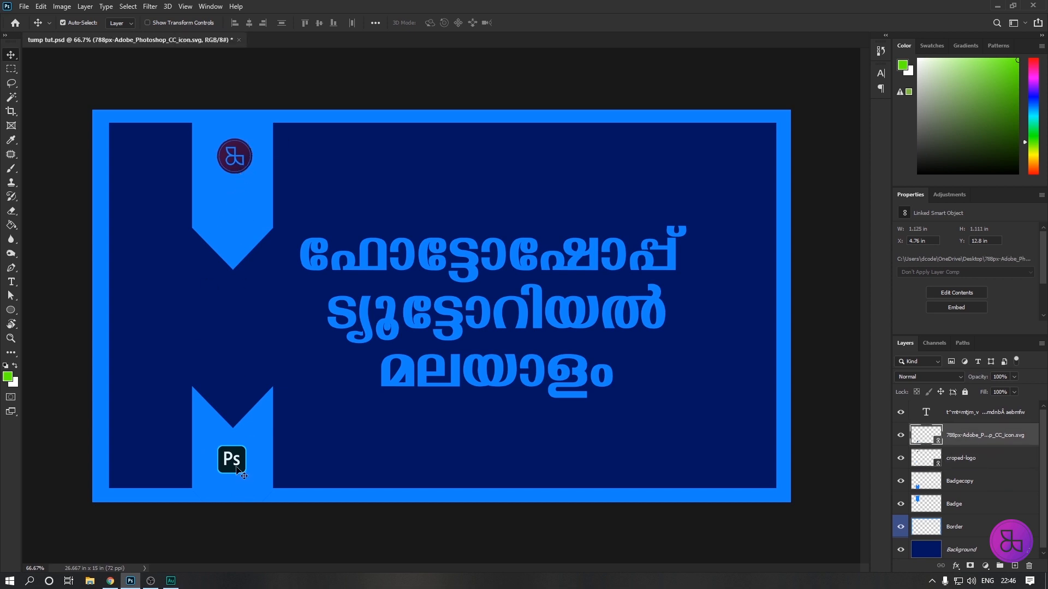
Give the croped-logo layer a Color Overlay in the dark teal 062026 sampled from the Ps icon.
left_click(244, 155)
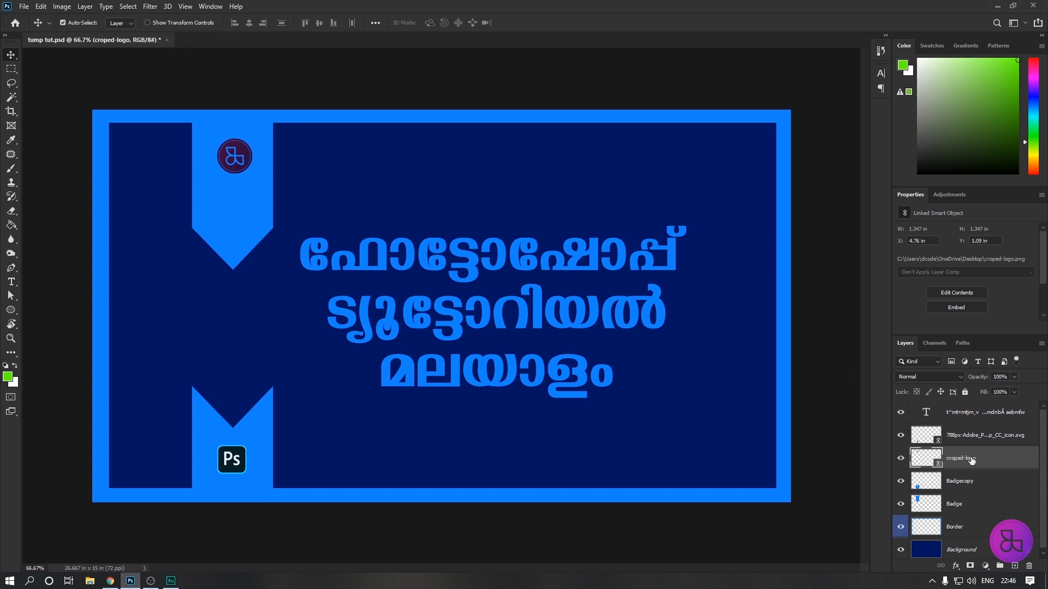
double_click(998, 465)
left_click_drag(780, 65, 620, 71)
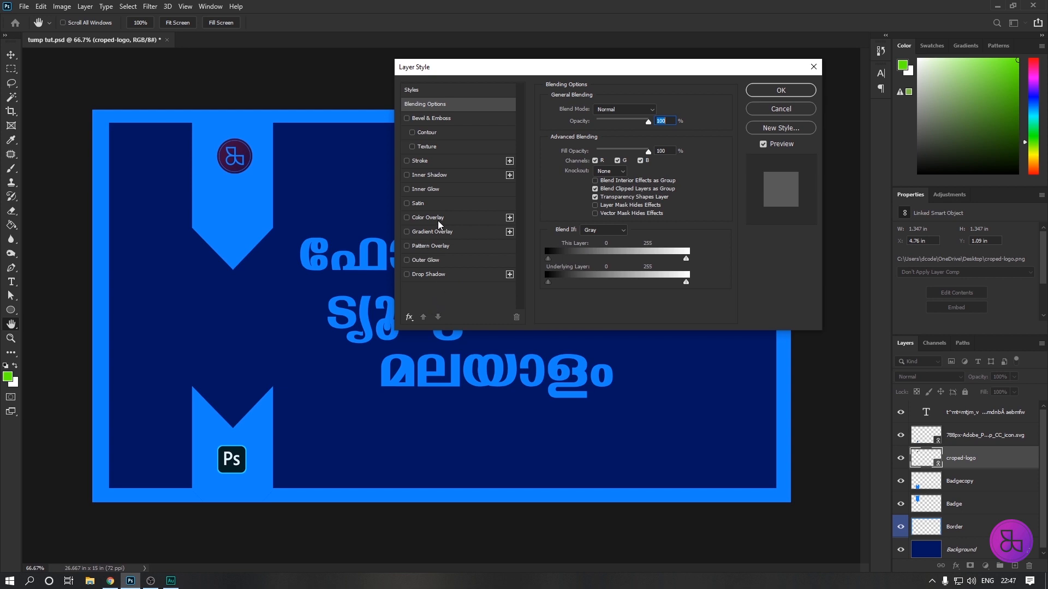
left_click(406, 217)
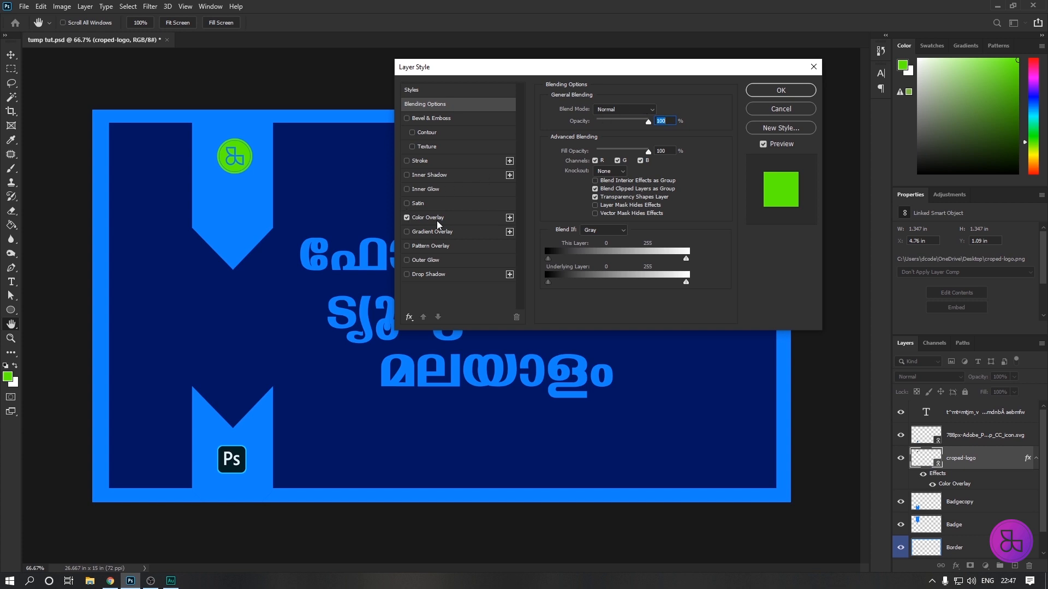
left_click(437, 218)
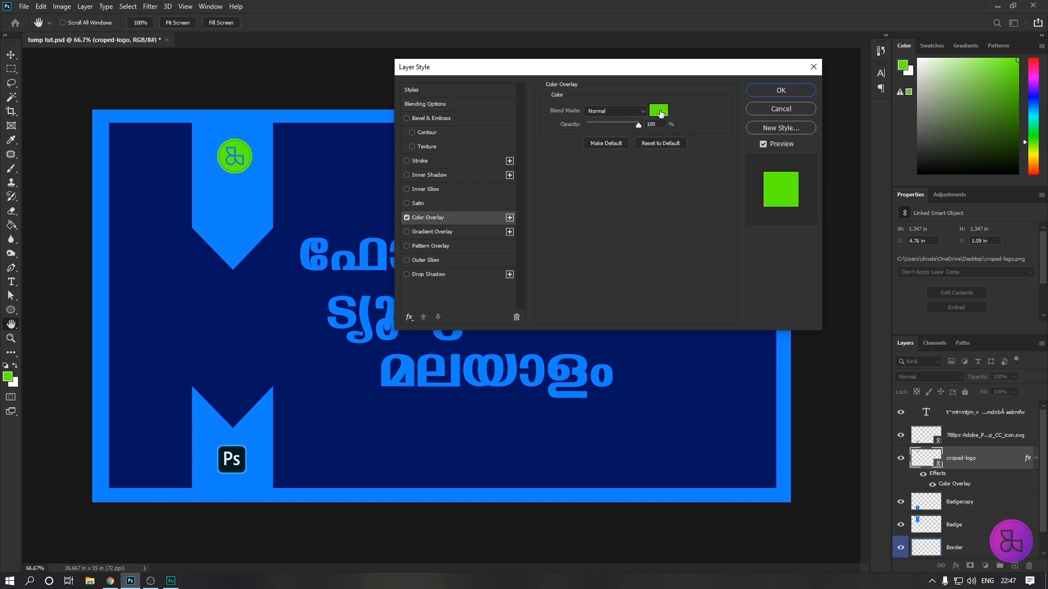
left_click(659, 111)
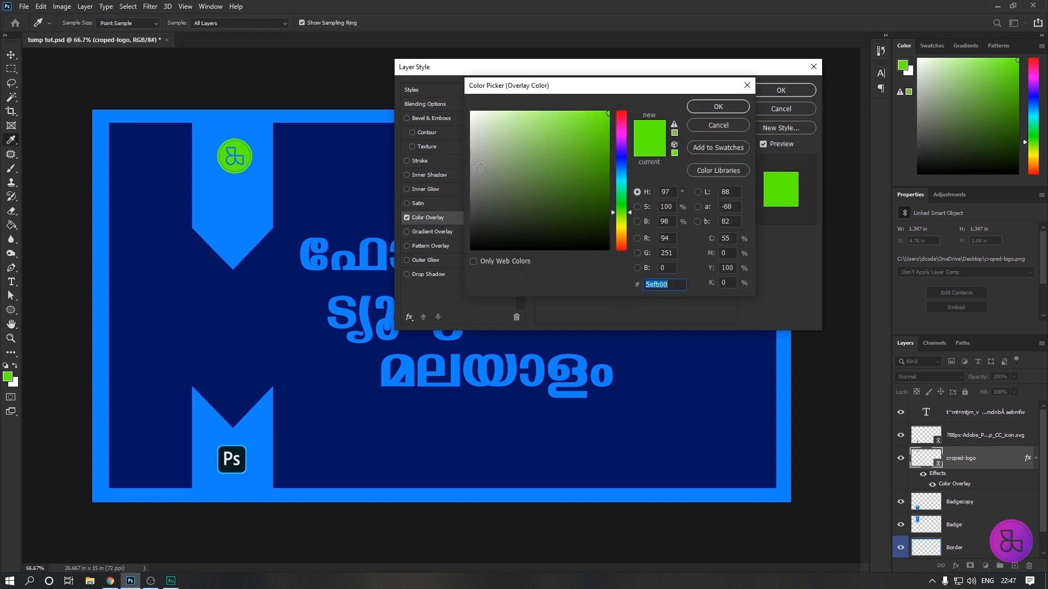
left_click_drag(485, 136, 469, 112)
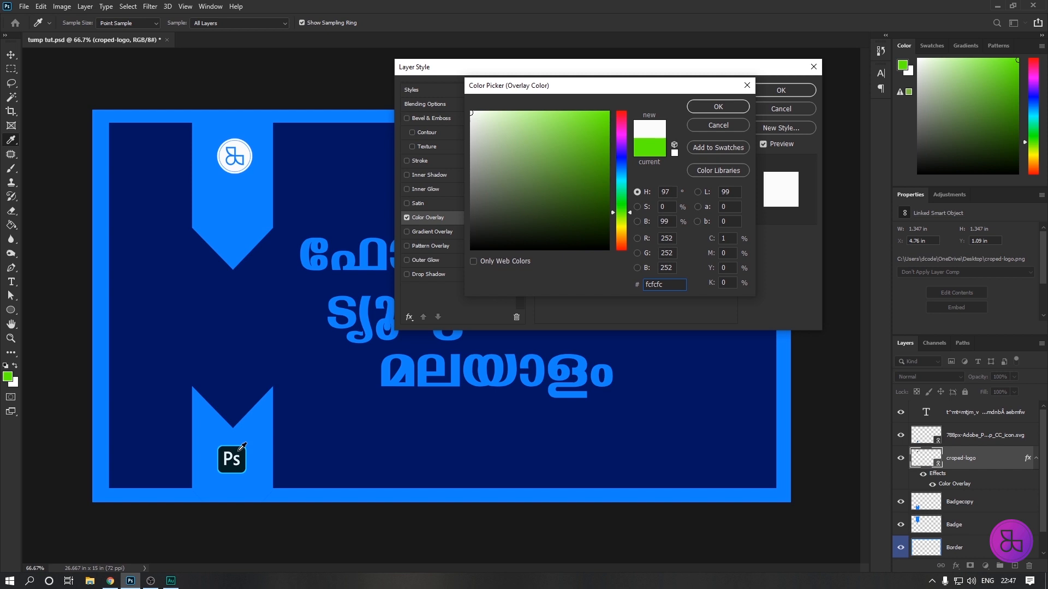
left_click(239, 450)
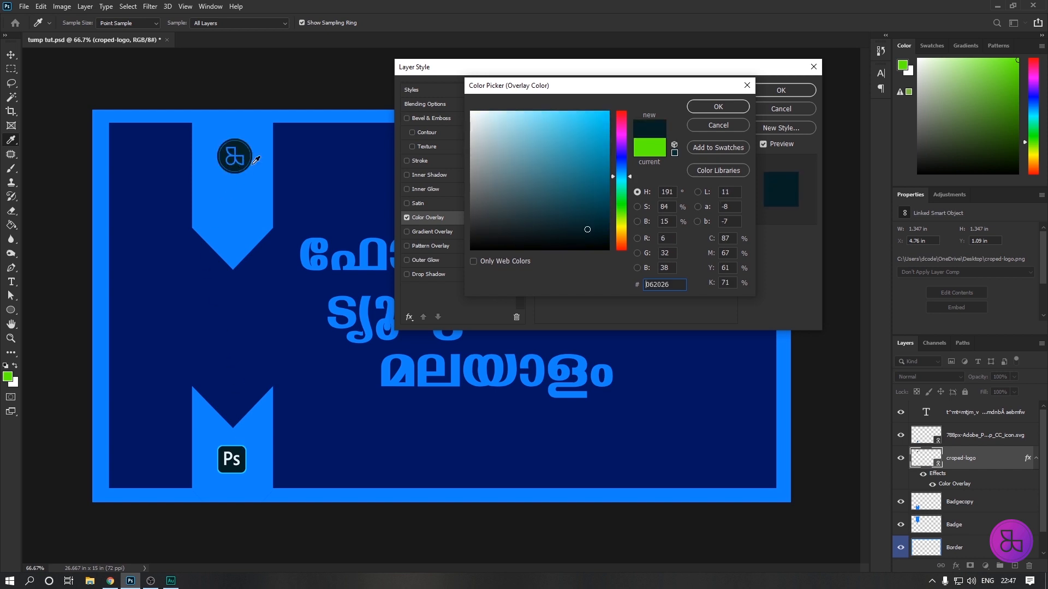
left_click(727, 105)
left_click(784, 89)
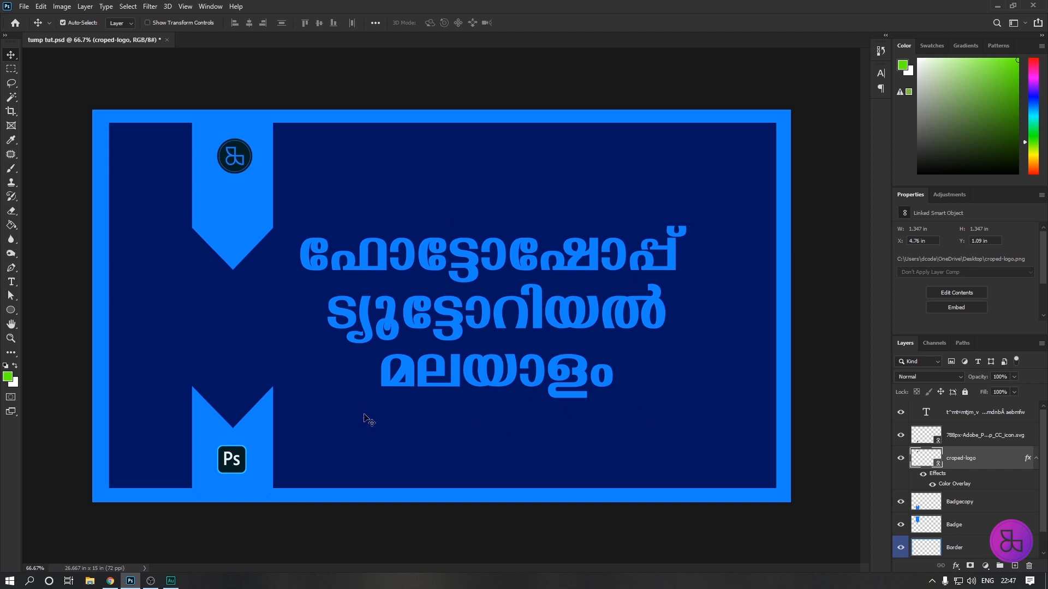
Create a new layer named Line above the title text layer.
left_click(979, 414)
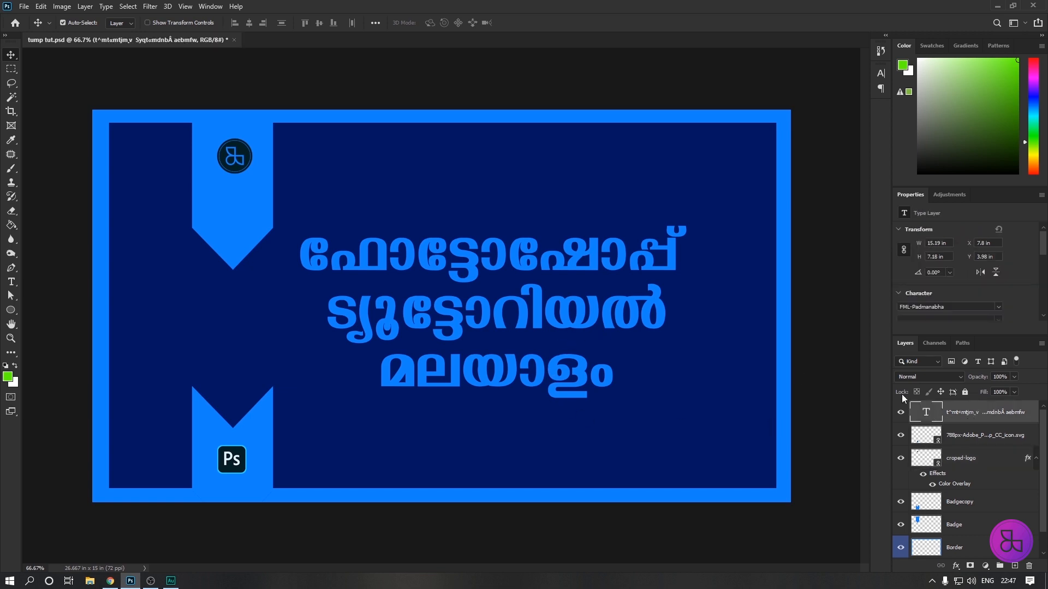
key("ctrl+shift+n")
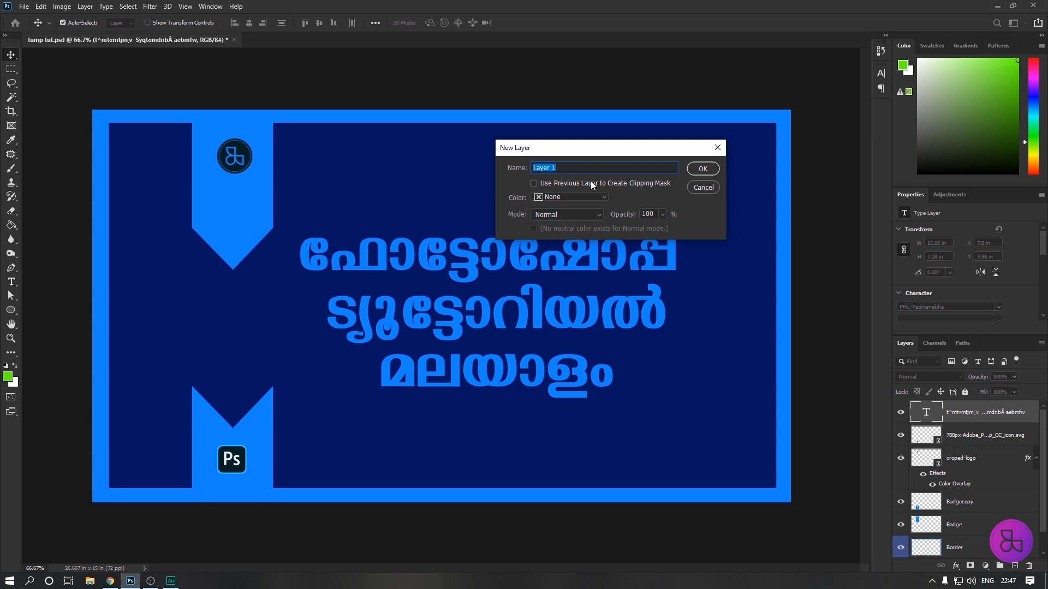
type("Line")
left_click(694, 172)
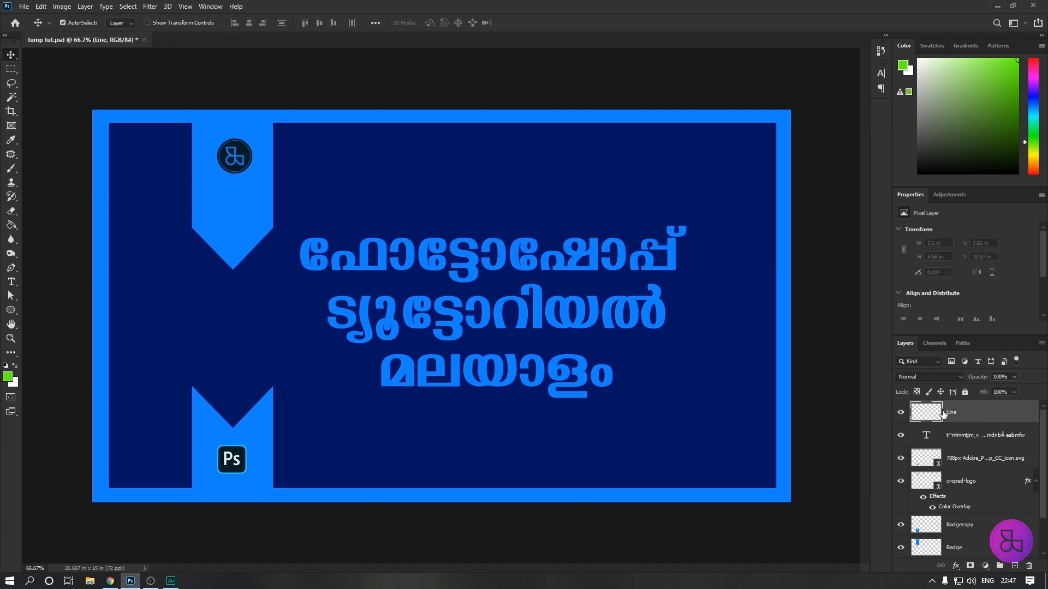
Select a single pixel row just above the title at about Y 3.88 in, and switch to the Rectangular Marquee tool.
left_click(12, 72)
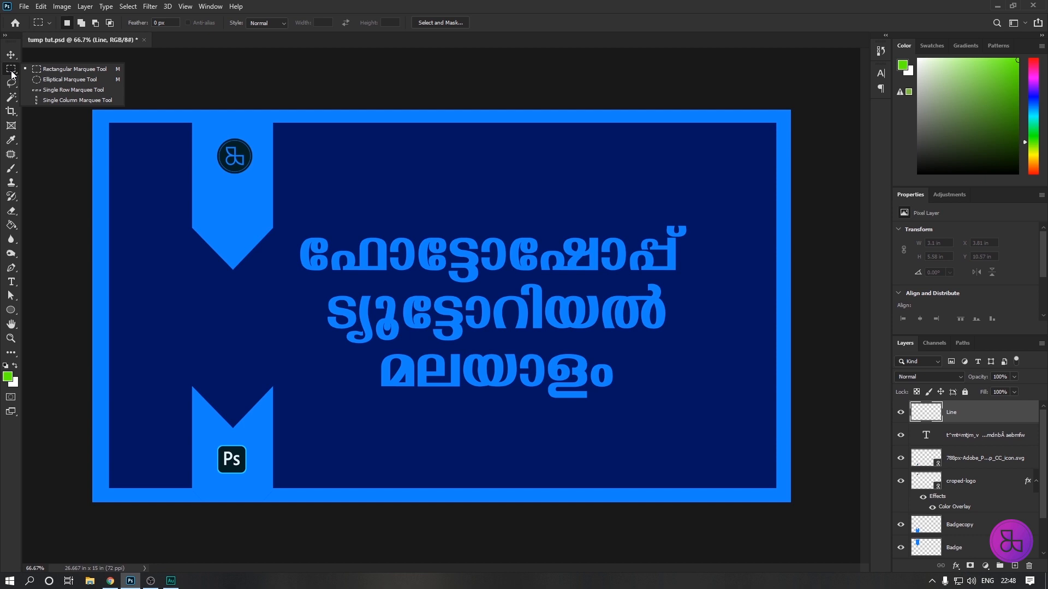
left_click(57, 91)
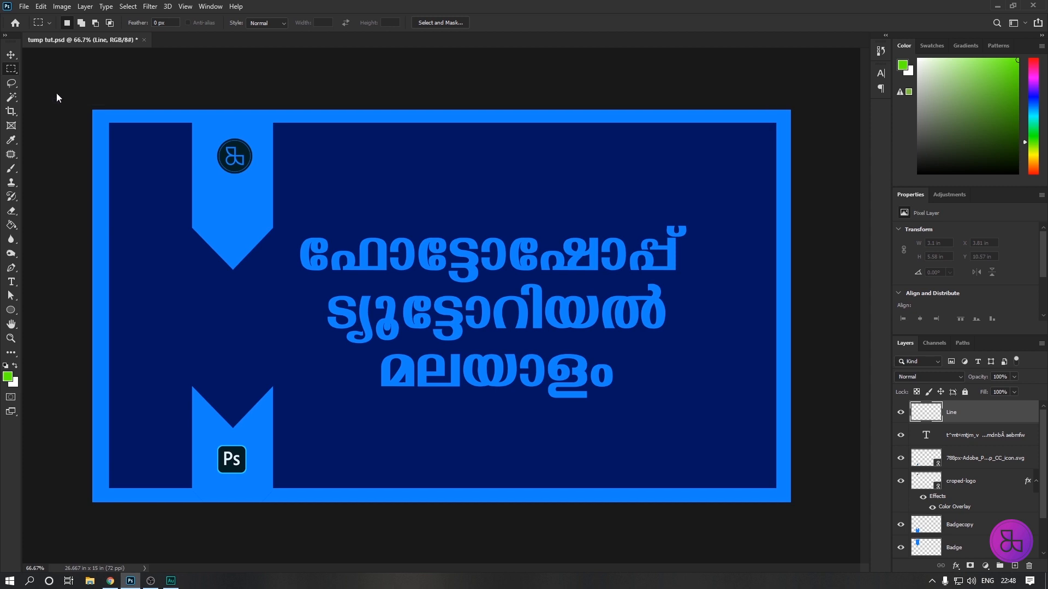
left_click(464, 219)
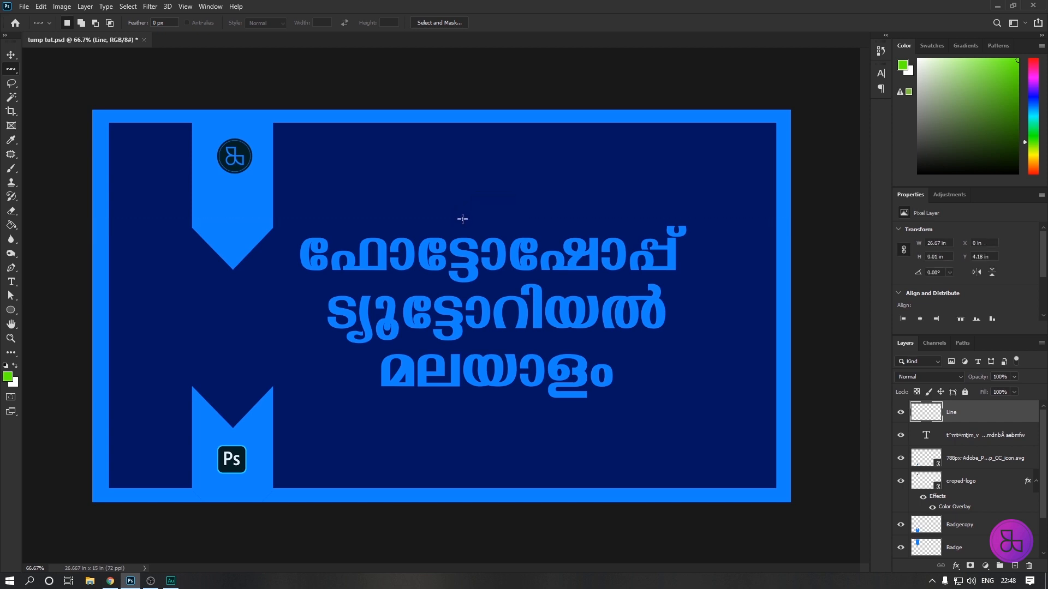
left_click(465, 211)
key("m")
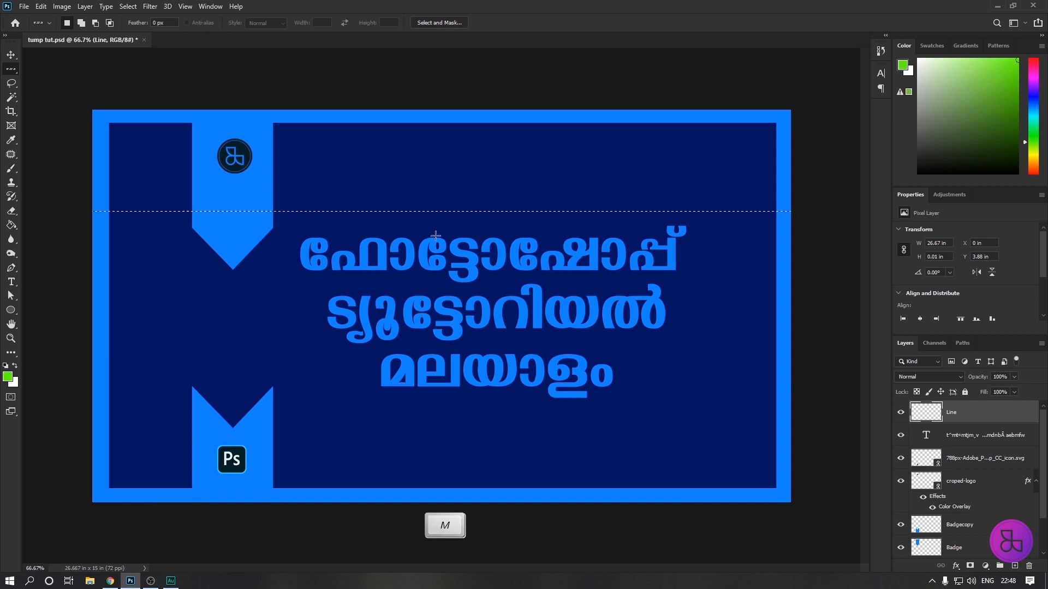
key("m")
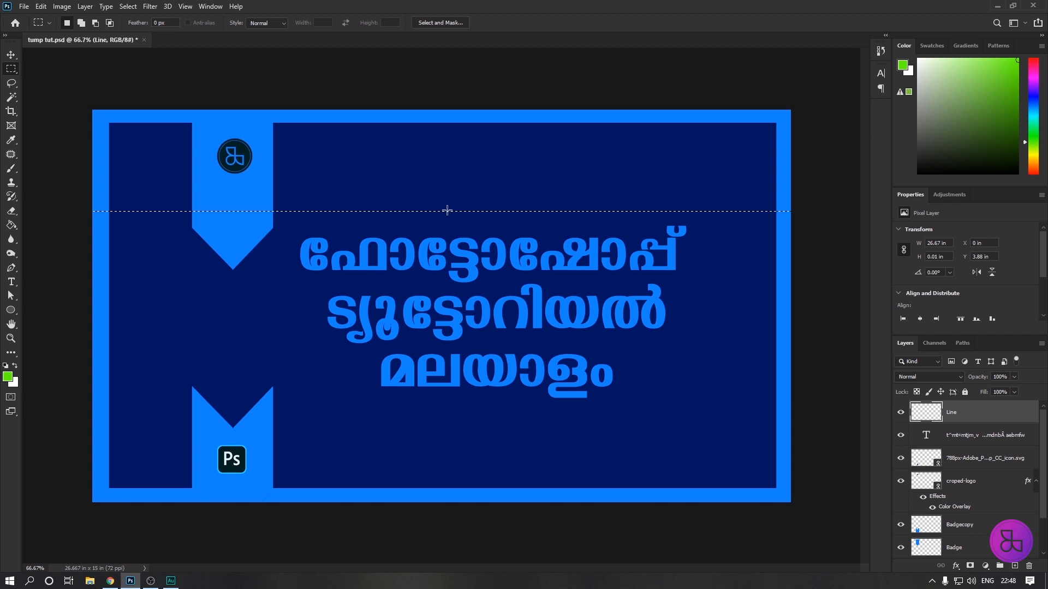
Stroke the single-row selection on the Line layer at 3 px in the badge's bright blue, and deselect.
right_click(447, 212)
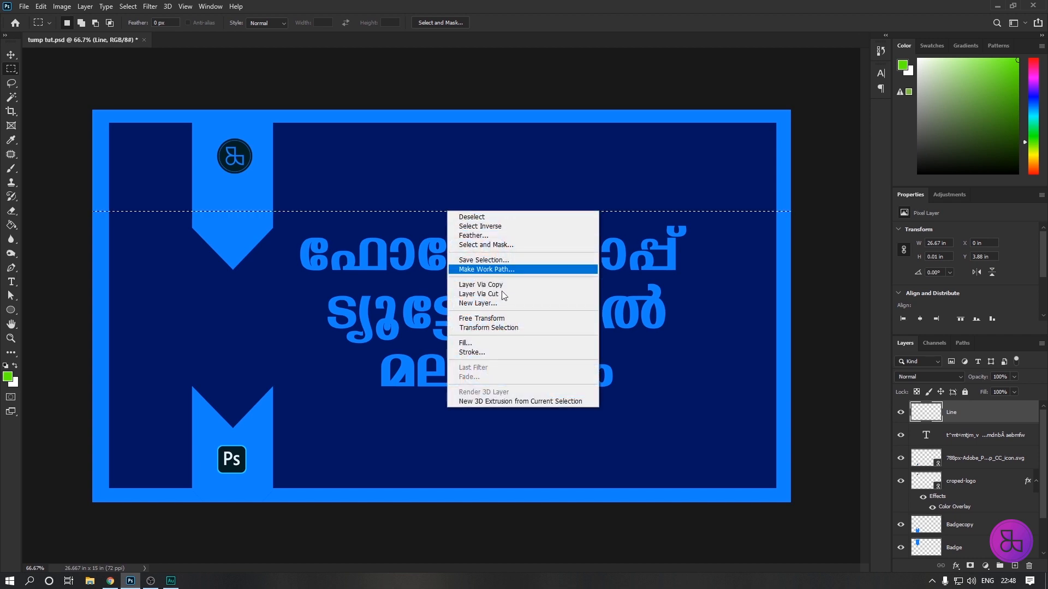
left_click(473, 351)
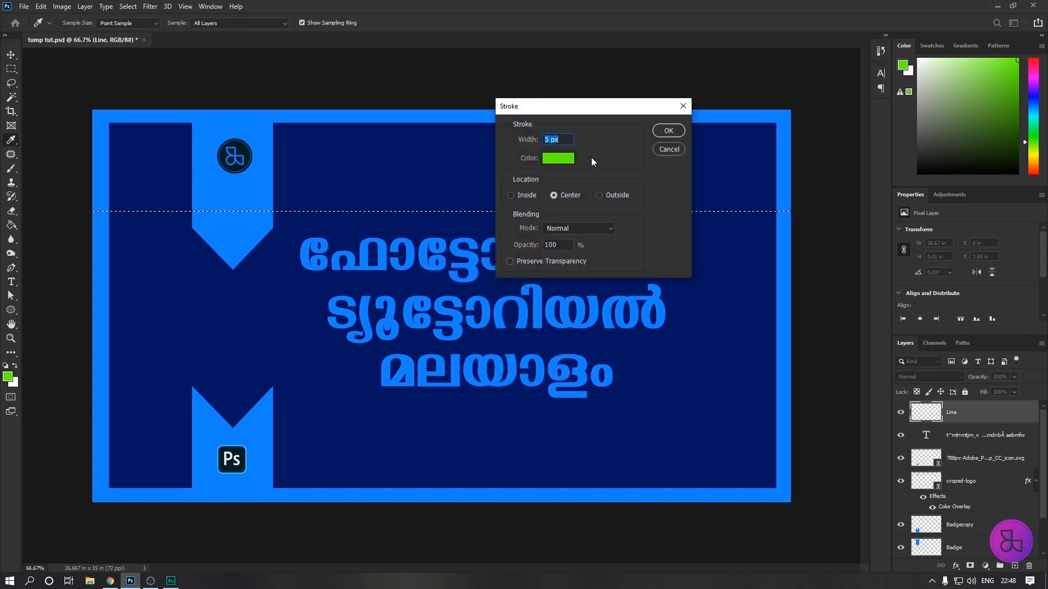
left_click(253, 190)
left_click(546, 139)
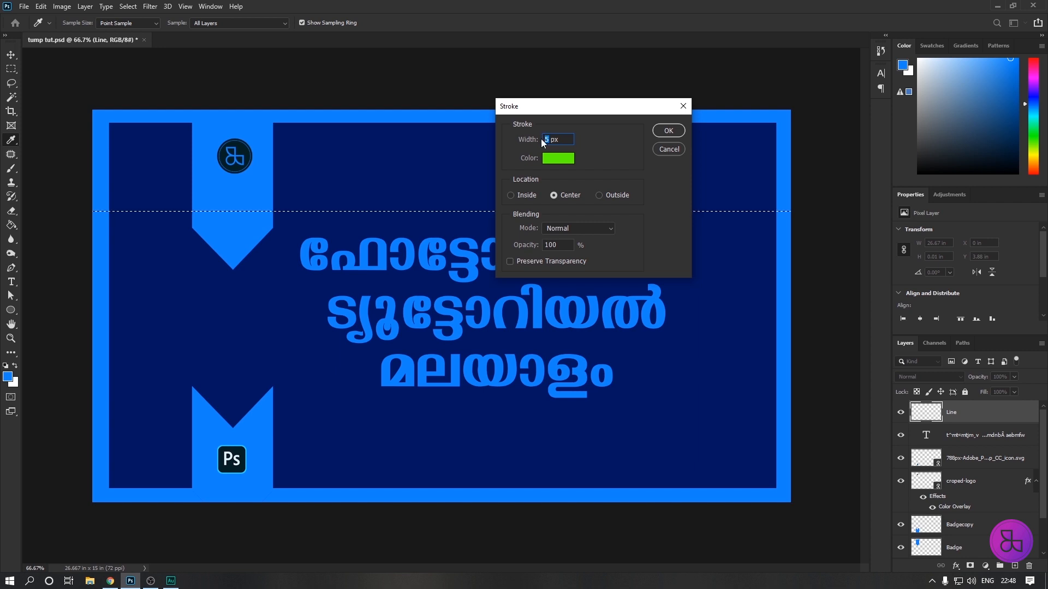
type("3")
left_click(667, 131)
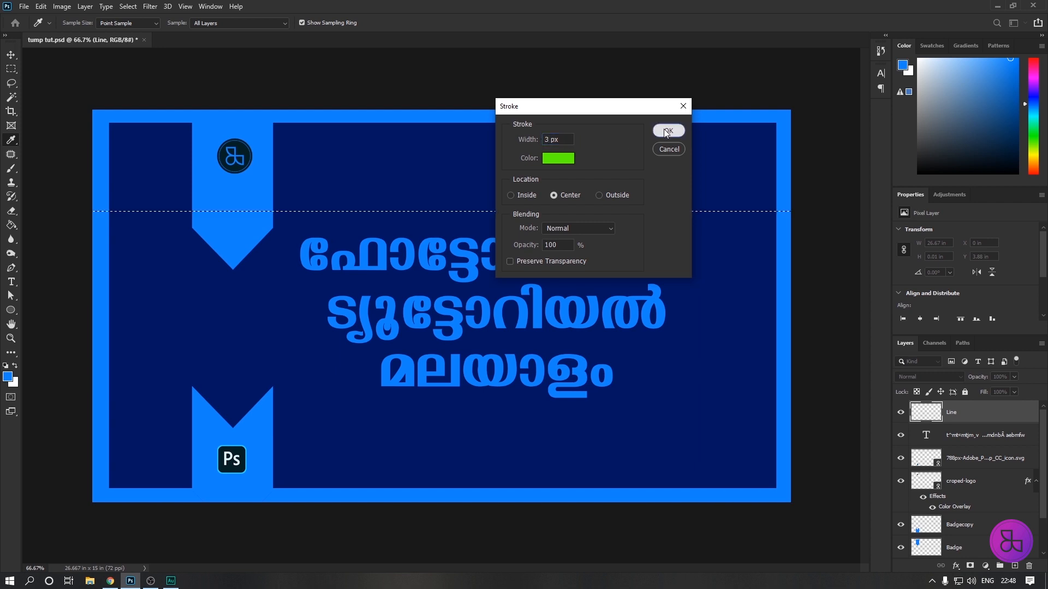
key("ctrl+d")
left_click(11, 55)
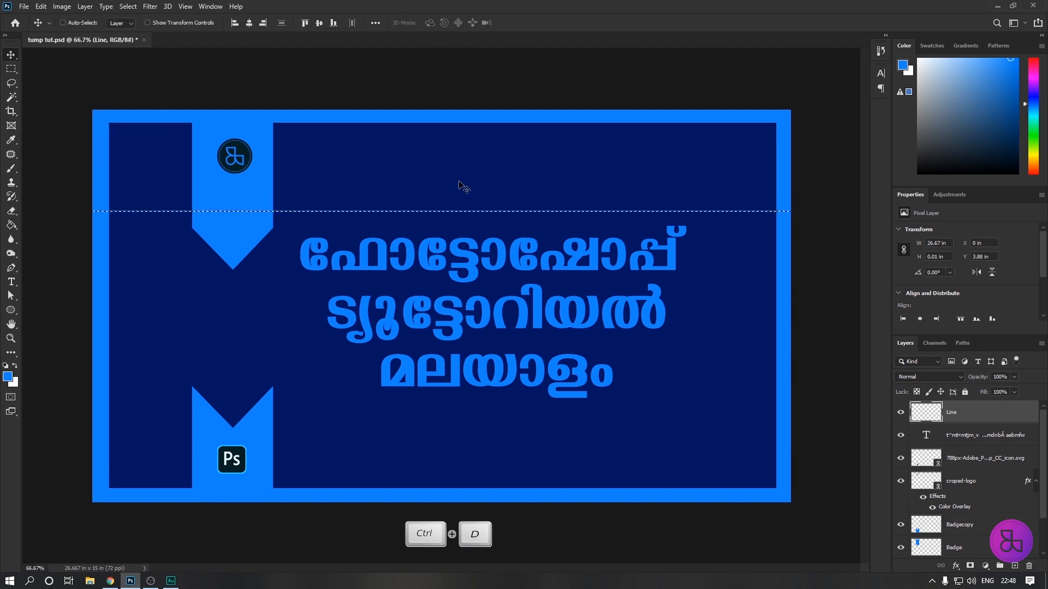
key("ctrl+d")
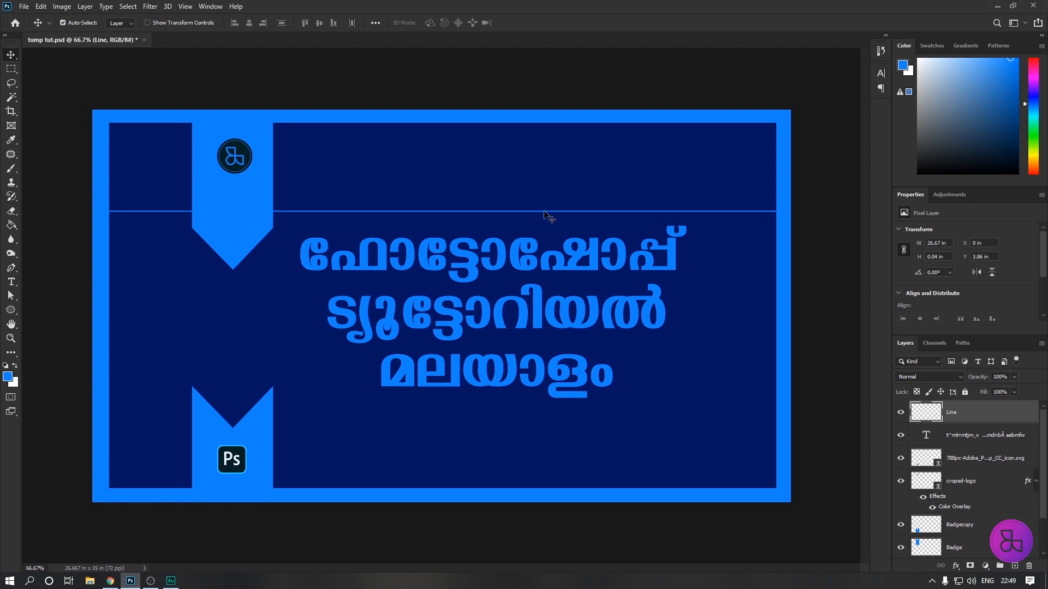
Duplicate the line straight down below the title at about Y 11.32 in, and merge the two line layers.
left_click_drag(542, 213, 541, 408)
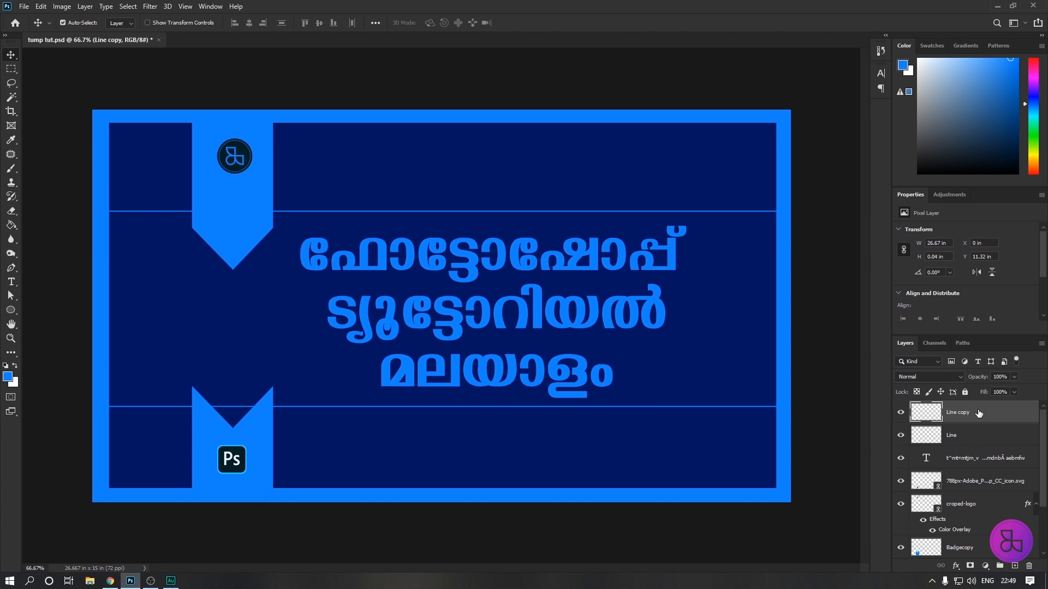
key("shift")
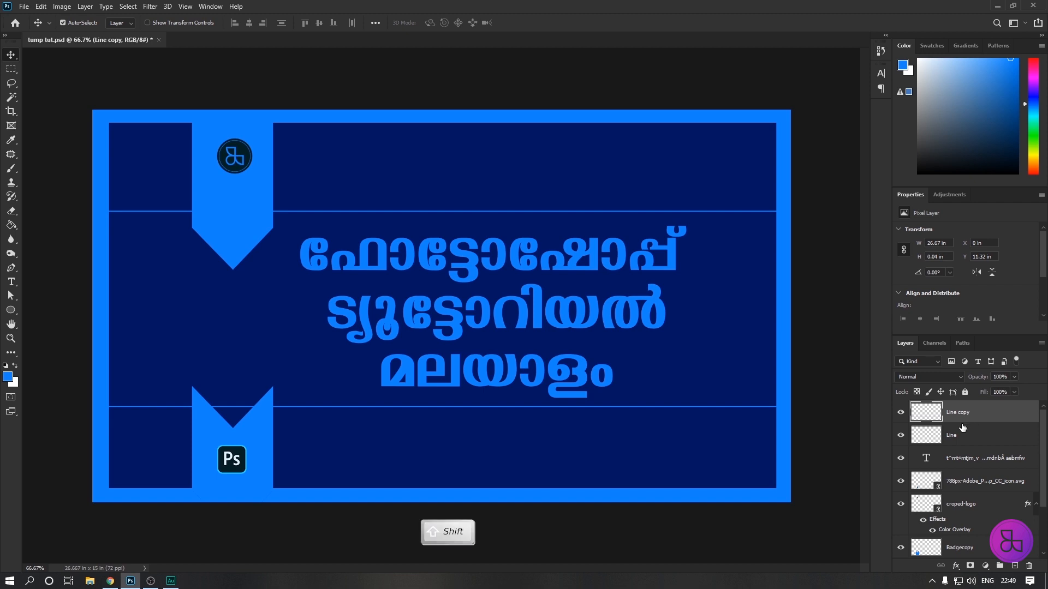
left_click(965, 438, "shift")
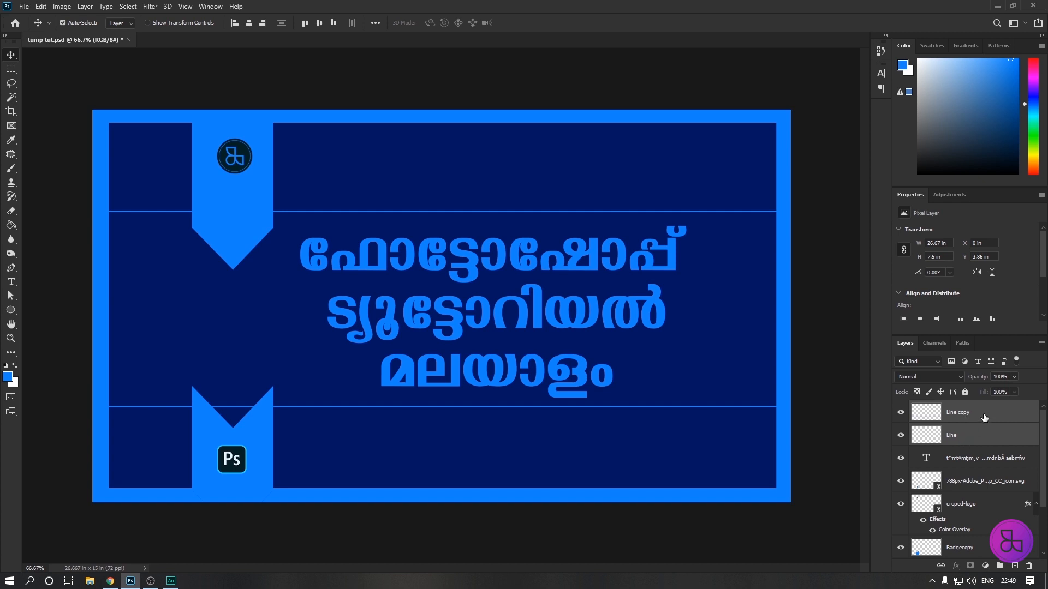
right_click(984, 418)
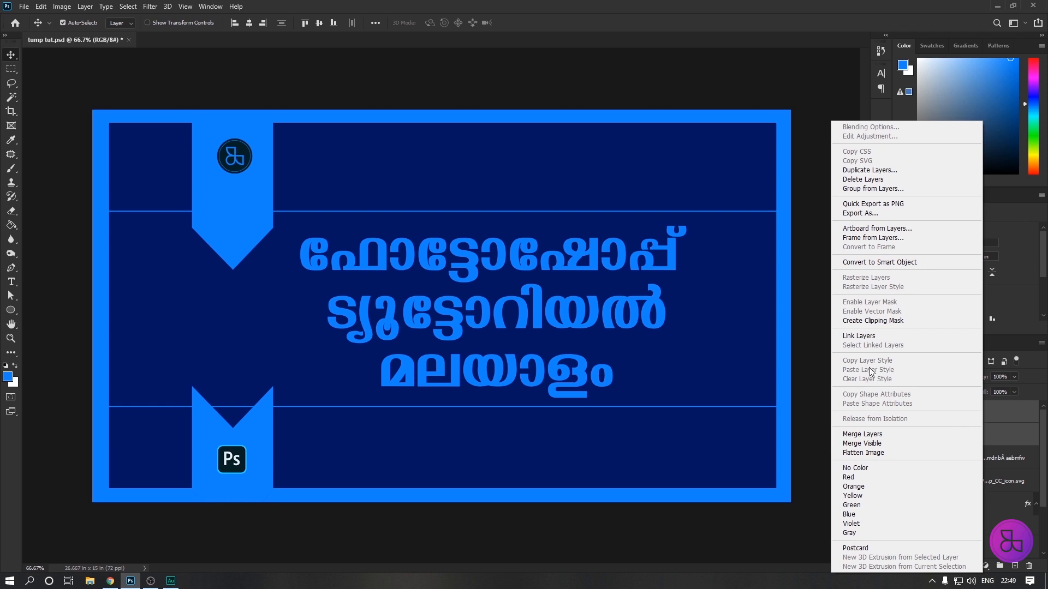
left_click(872, 434)
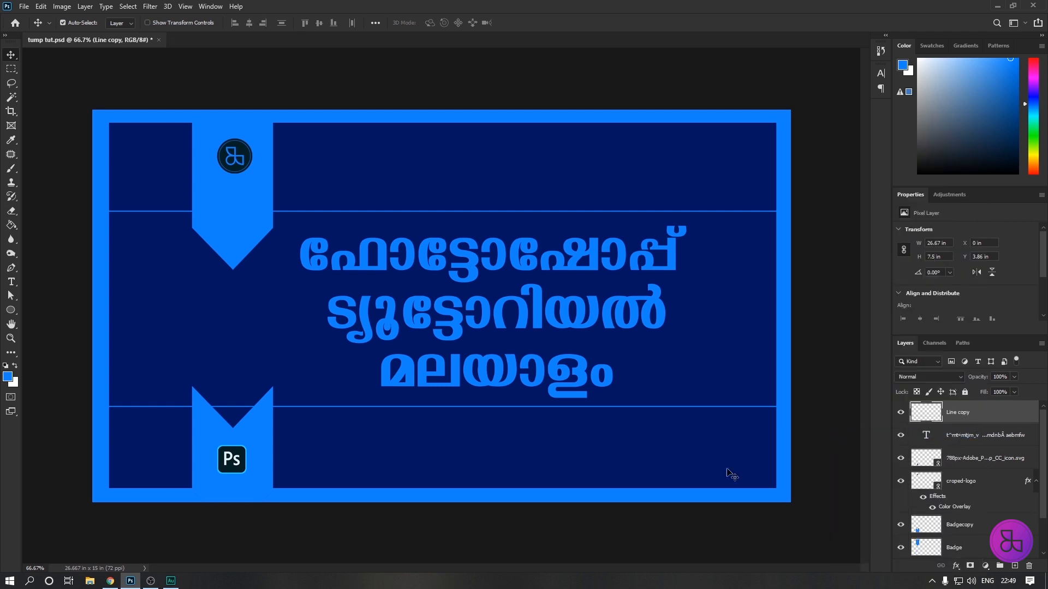
Trim both lines to the title's width by deleting everything outside a rectangular selection about 15.15 x 8.31 in around the title, and deselect.
left_click(10, 70)
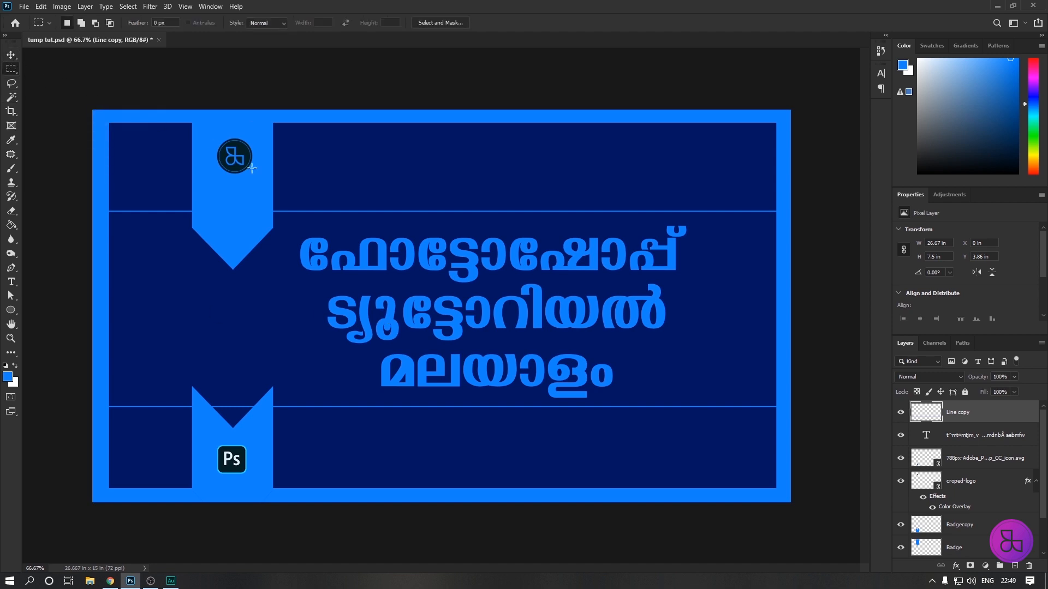
left_click_drag(294, 201, 692, 417)
right_click(483, 290)
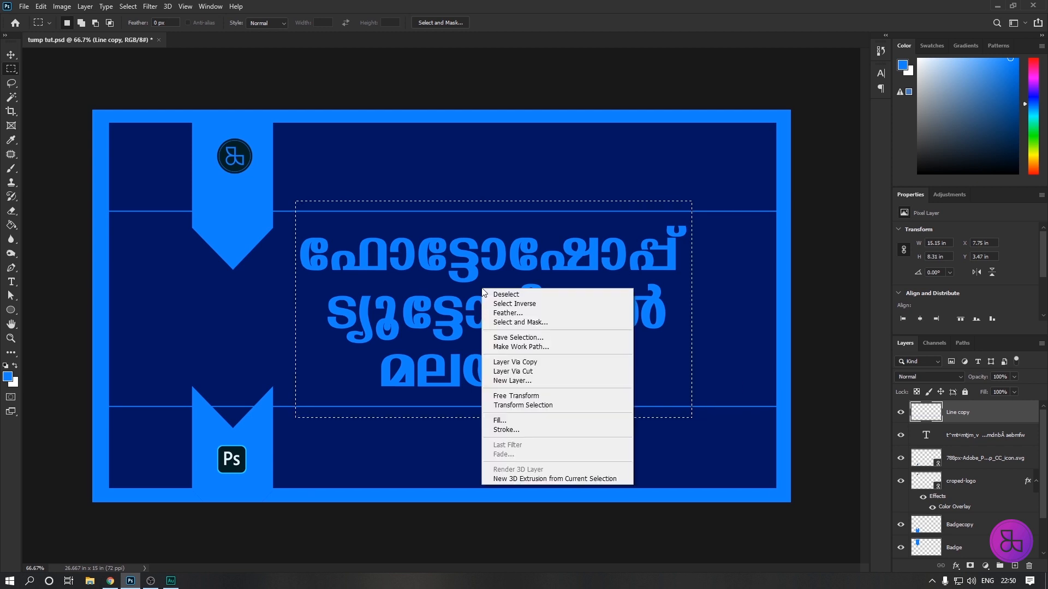
left_click(524, 304)
key("Delete")
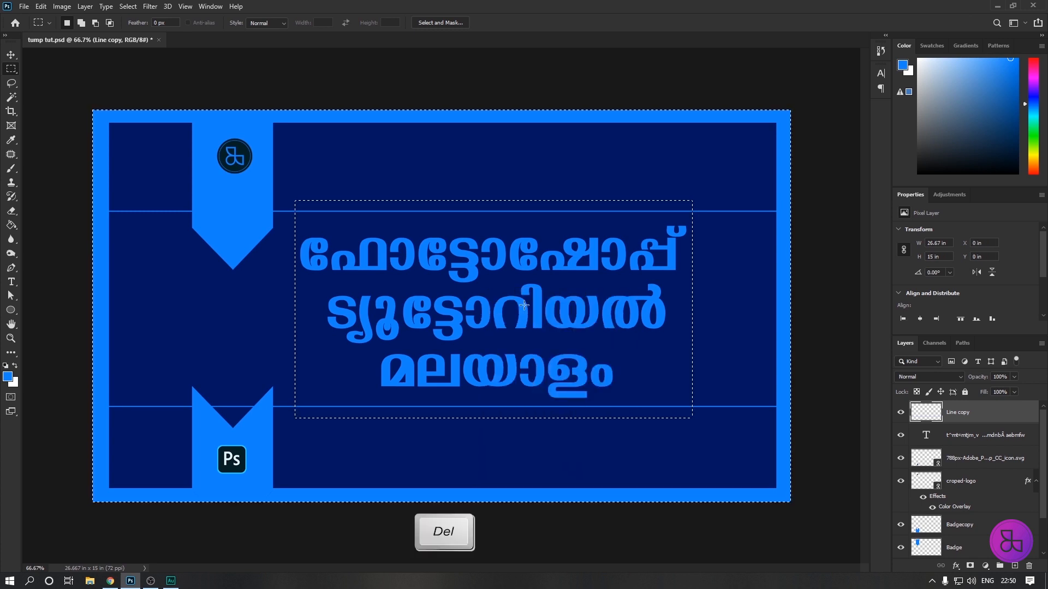
key("Delete")
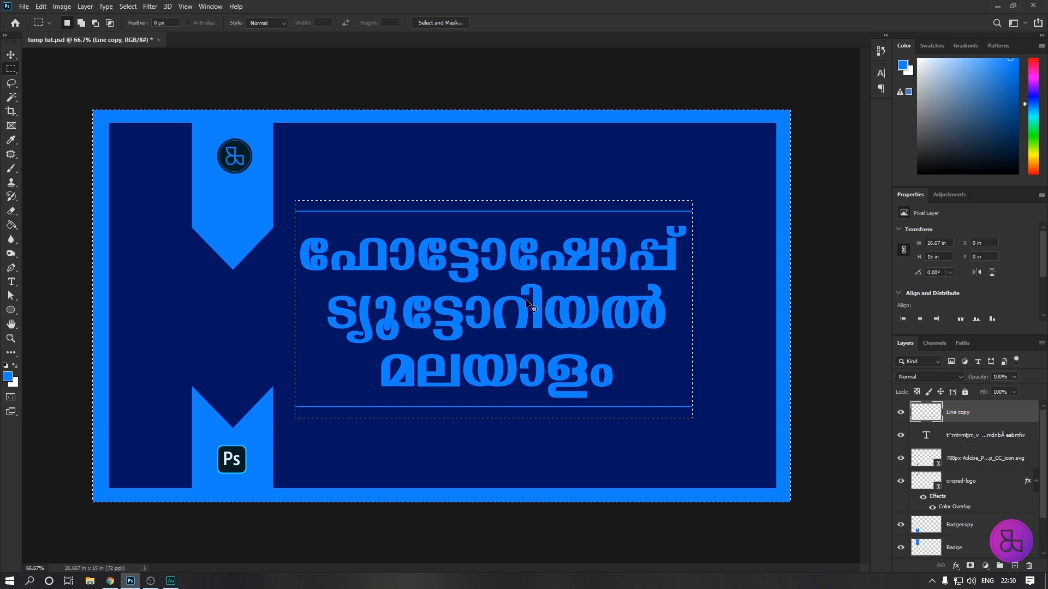
key("ctrl+d")
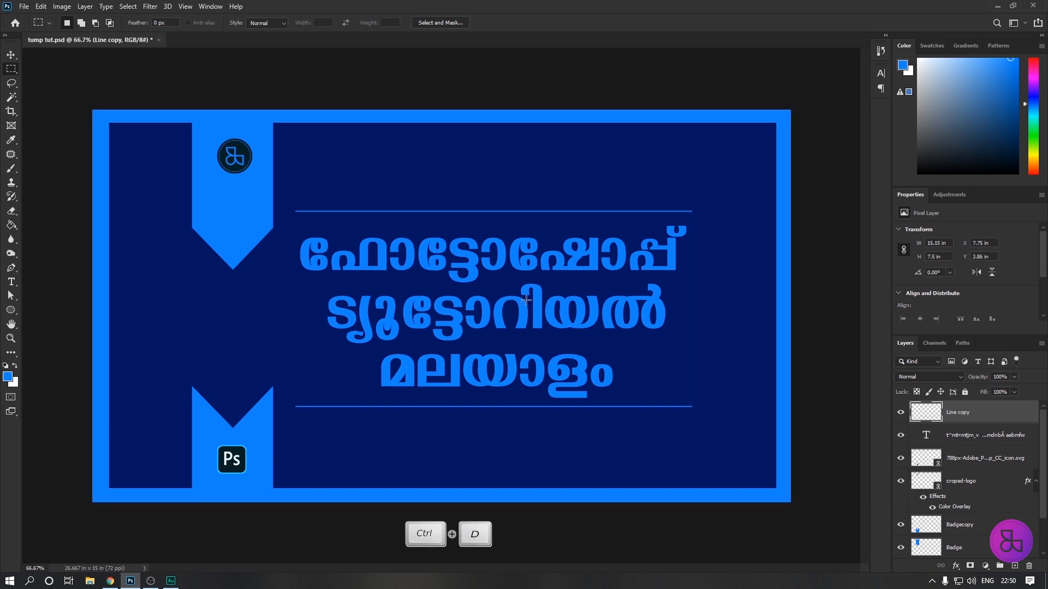
Add the 14 pt text PHOTOSHOP TUTORIALS MALAYALA just above the upper line.
left_click(11, 283)
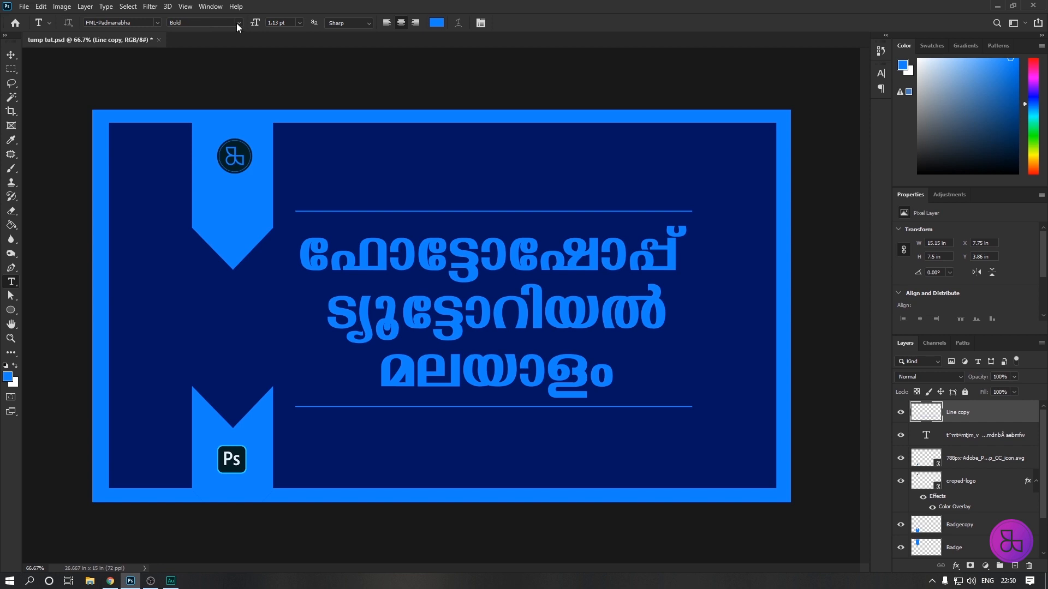
left_click(191, 23)
left_click(296, 22)
left_click(298, 22)
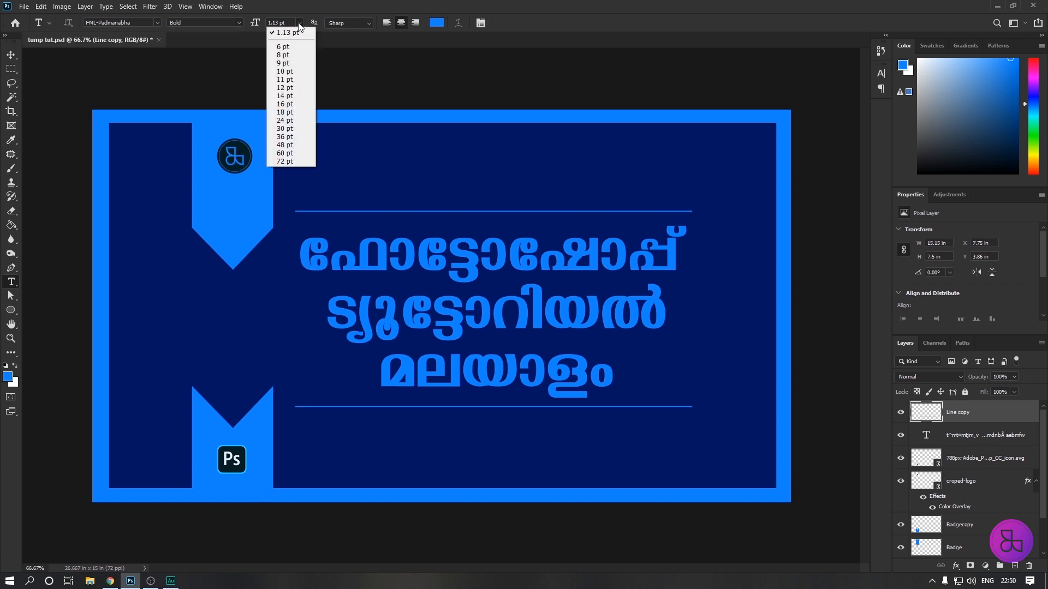
left_click(282, 97)
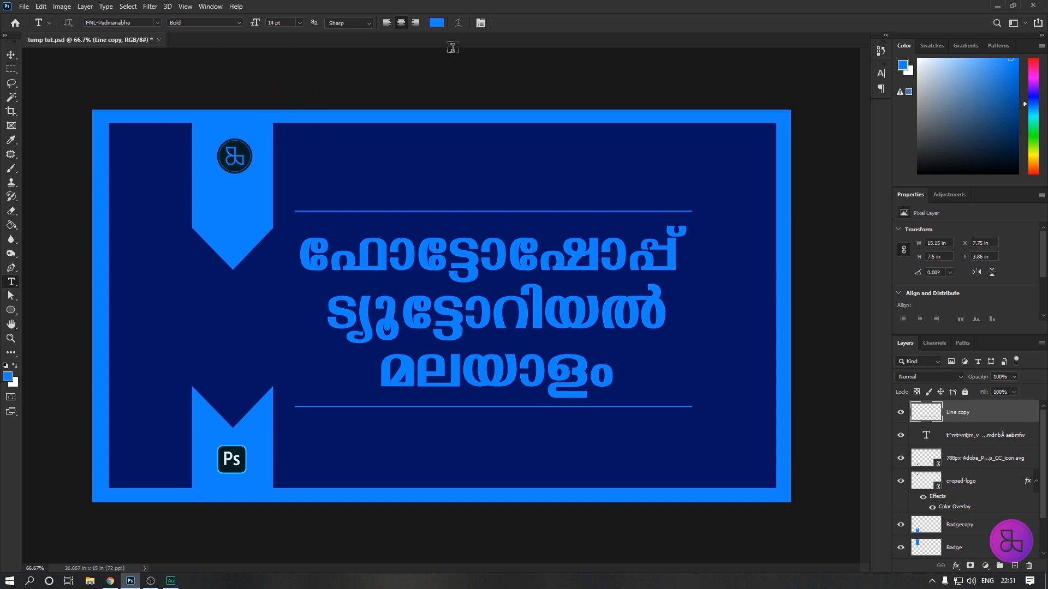
left_click(337, 201)
type("sdfsdfsdf sdfsdf")
type("ALS MALAYALA")
left_click(11, 56)
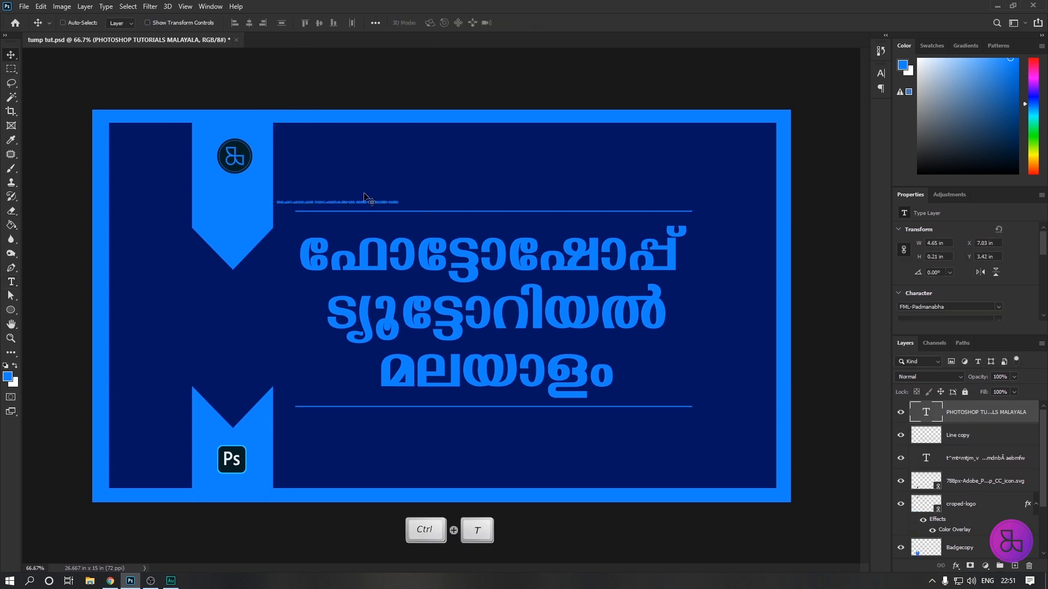
Enlarge the new text above the upper line to about 16.62 in wide with Free Transform.
key("ctrl+t")
left_click_drag(398, 203, 594, 204)
key("Return")
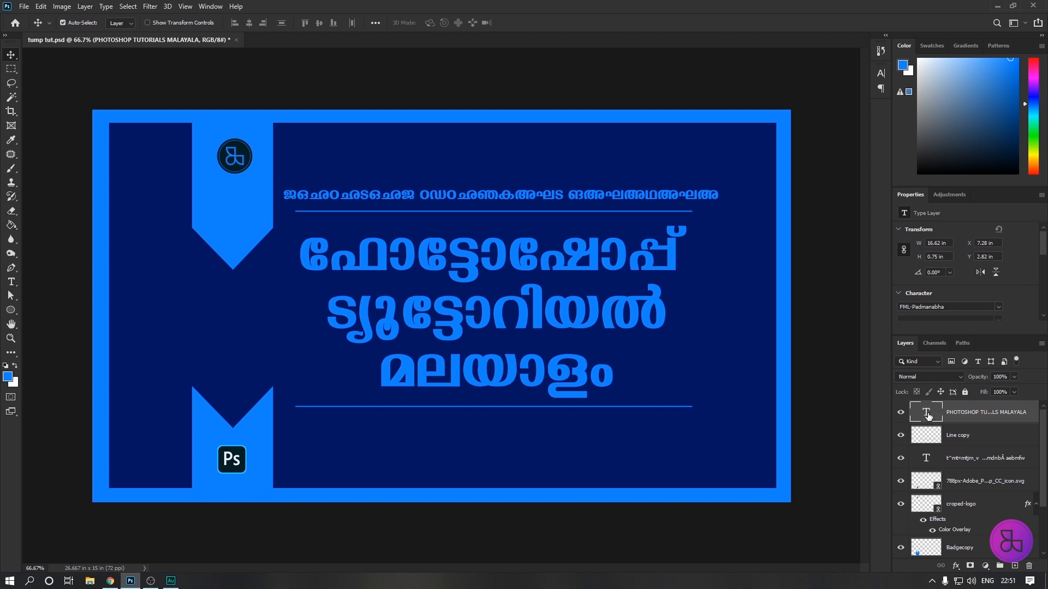
Change the font of the text above the upper line to Century Gothic Bold.
double_click(926, 414)
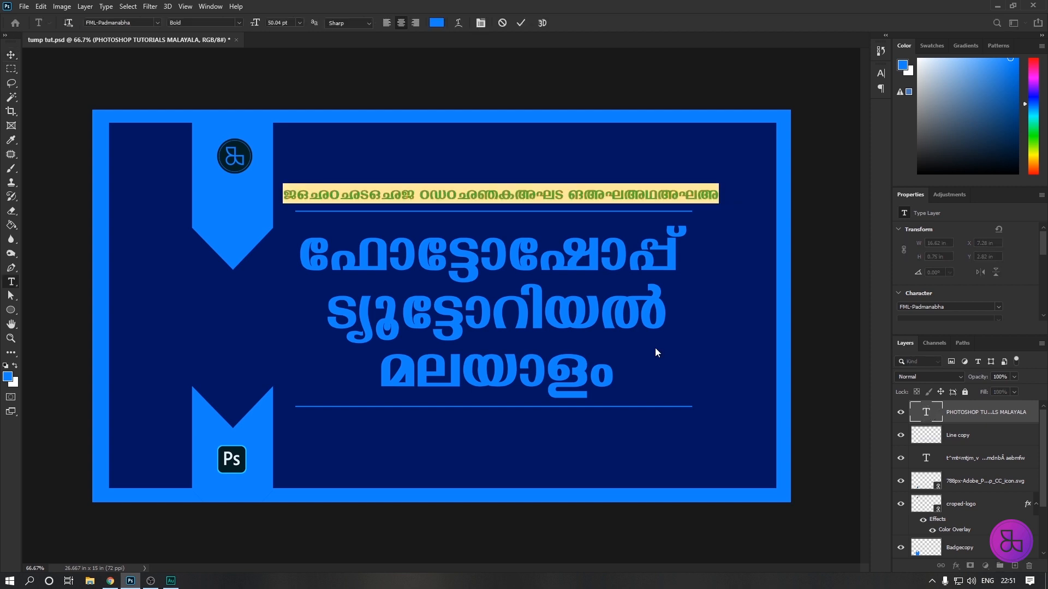
left_click(148, 21)
left_click(157, 22)
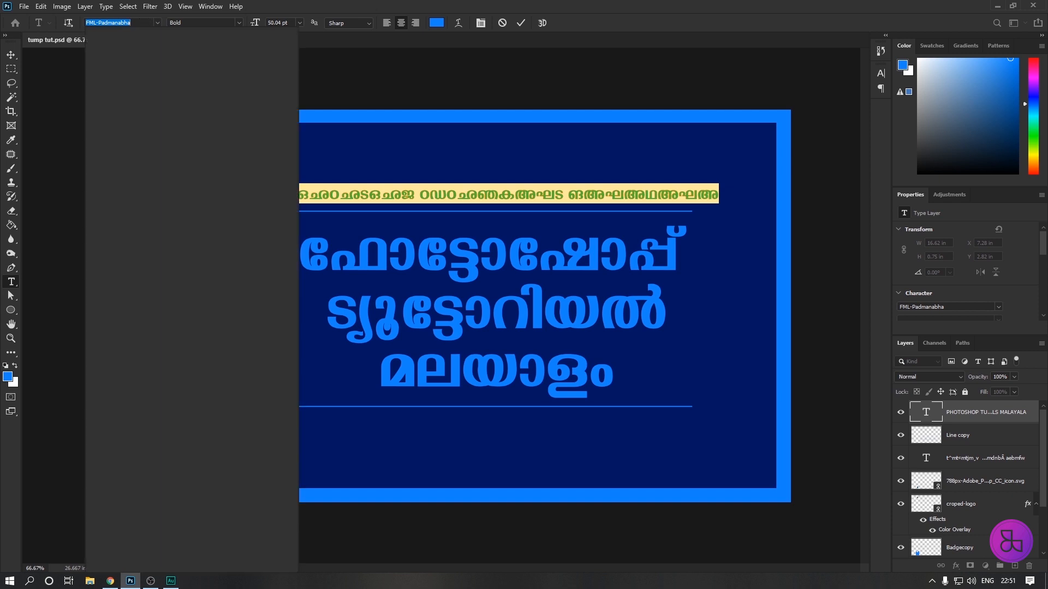
type("centur")
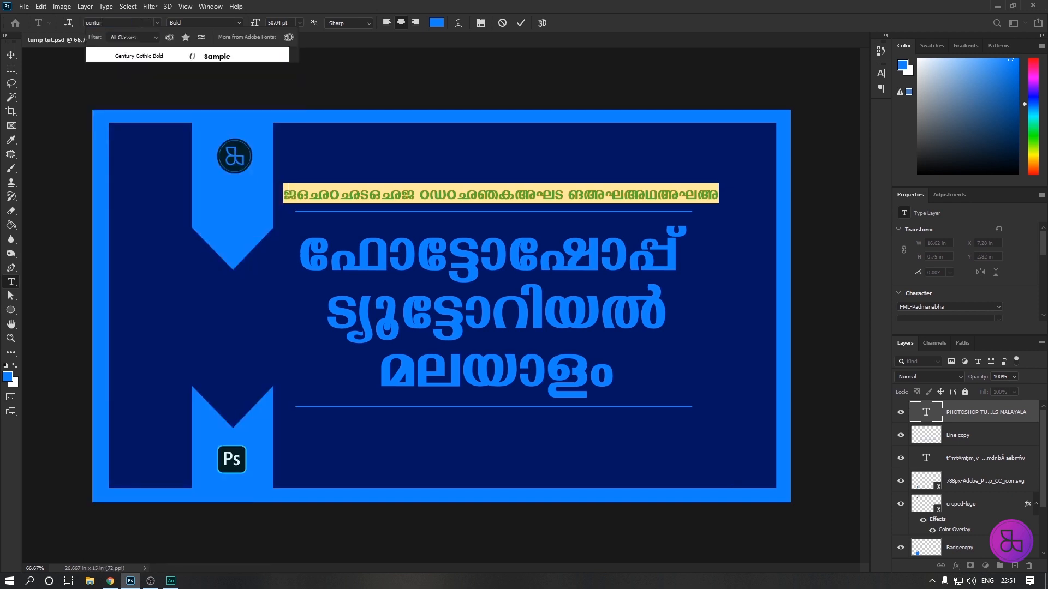
left_click(154, 58)
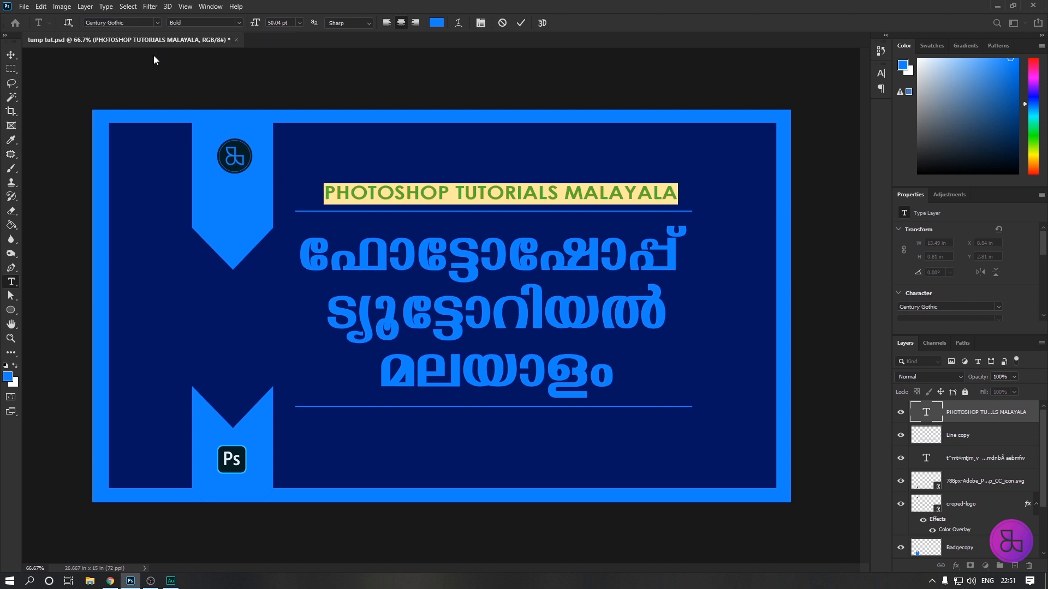
left_click(11, 55)
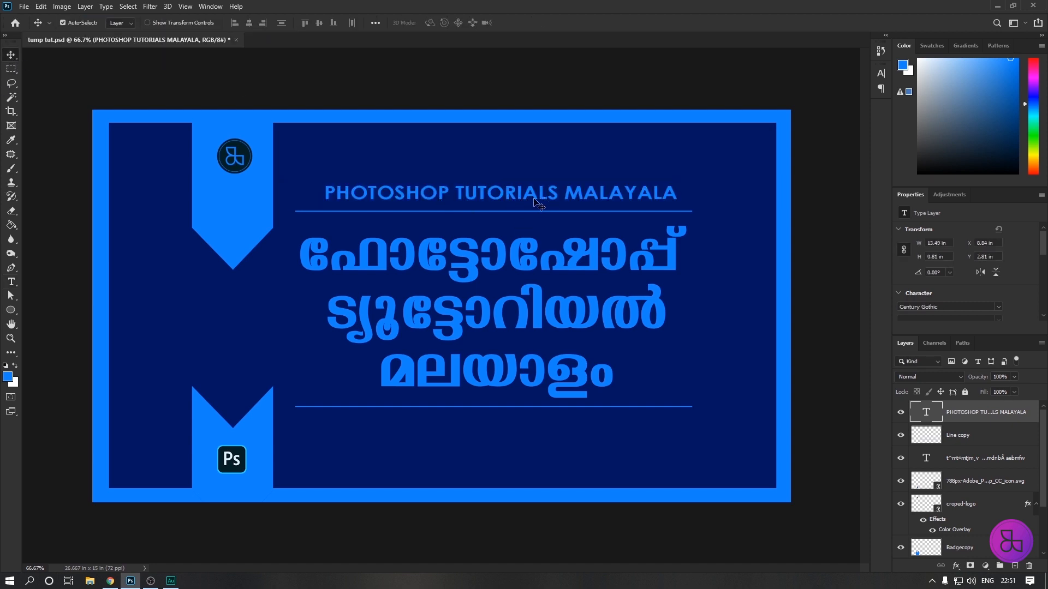
Align the PHOTOSHOP TUTORIALS MALAYALA text with the upper line's start and scale it to about 15.21 in wide to span the line.
left_click_drag(536, 199, 508, 198)
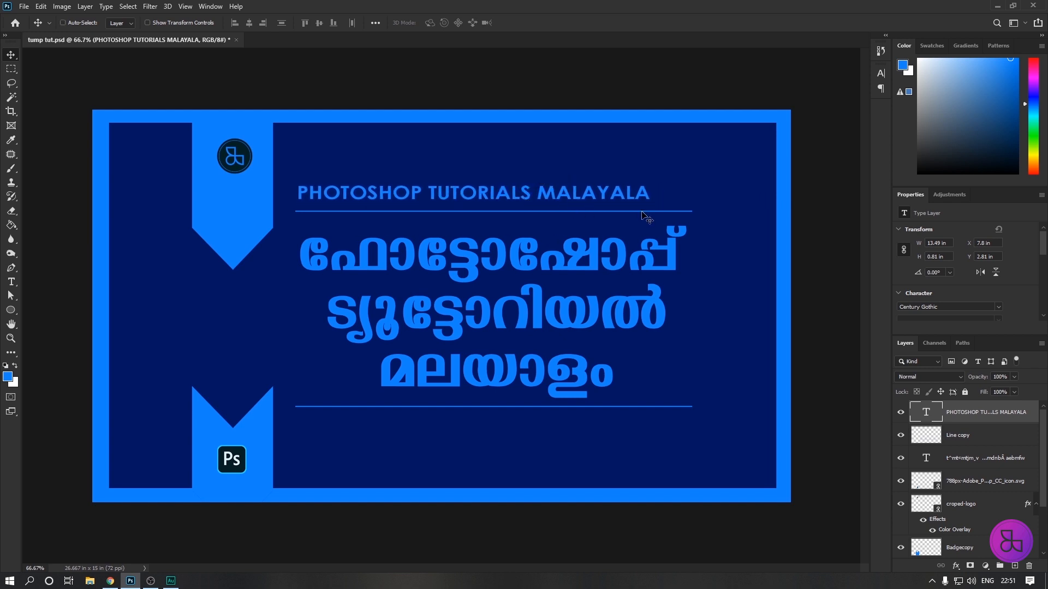
key("ctrl+t")
left_click_drag(648, 205, 691, 212)
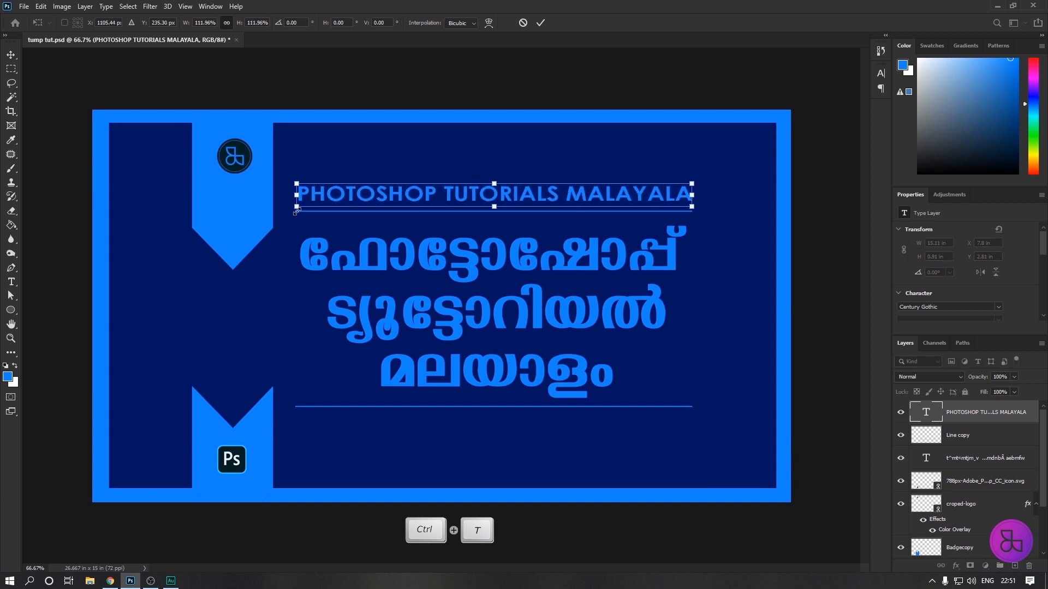
left_click_drag(296, 207, 293, 211)
key("Return")
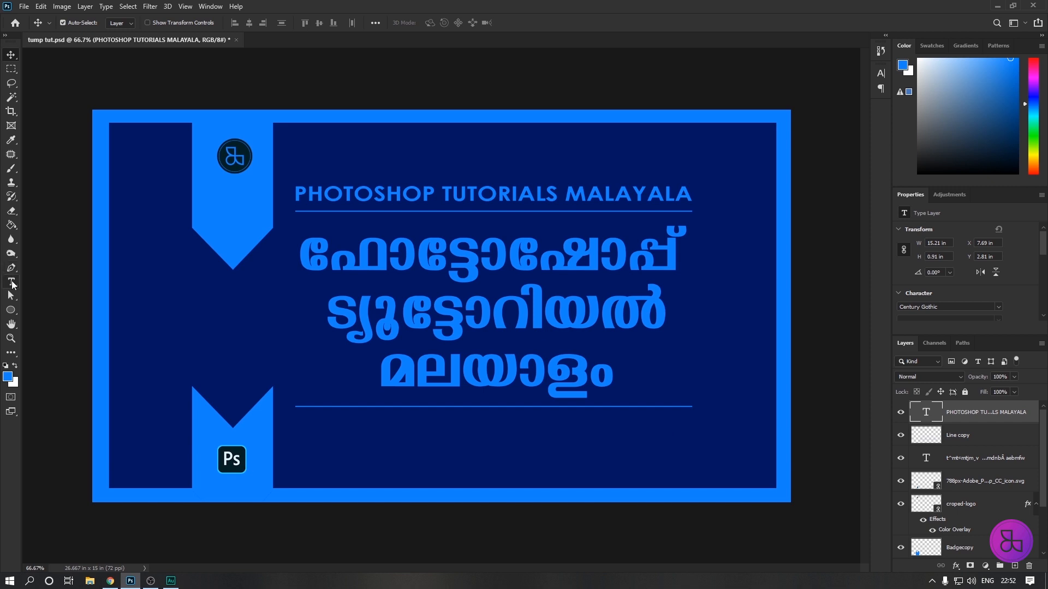
Add the text 2020 in 14 pt Century Gothic Bold below the lower line.
left_click(12, 282)
left_click(424, 438)
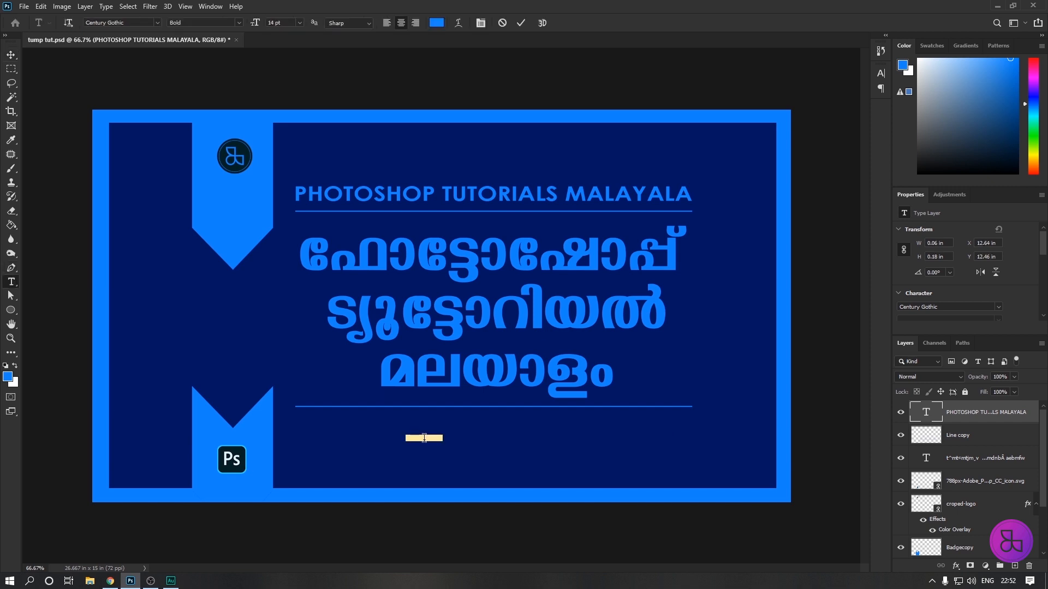
type("2020")
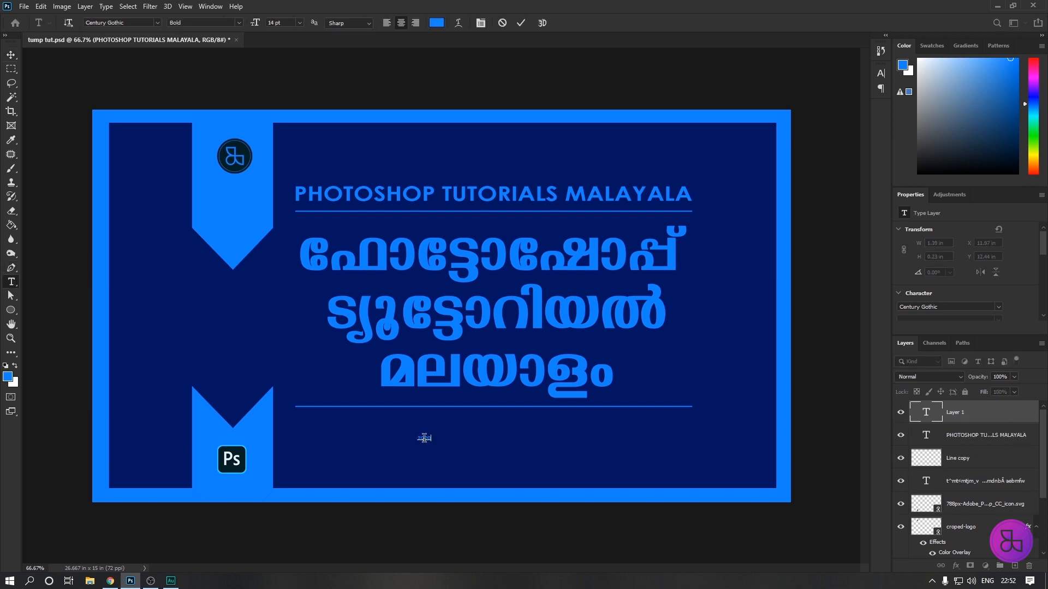
left_click(11, 55)
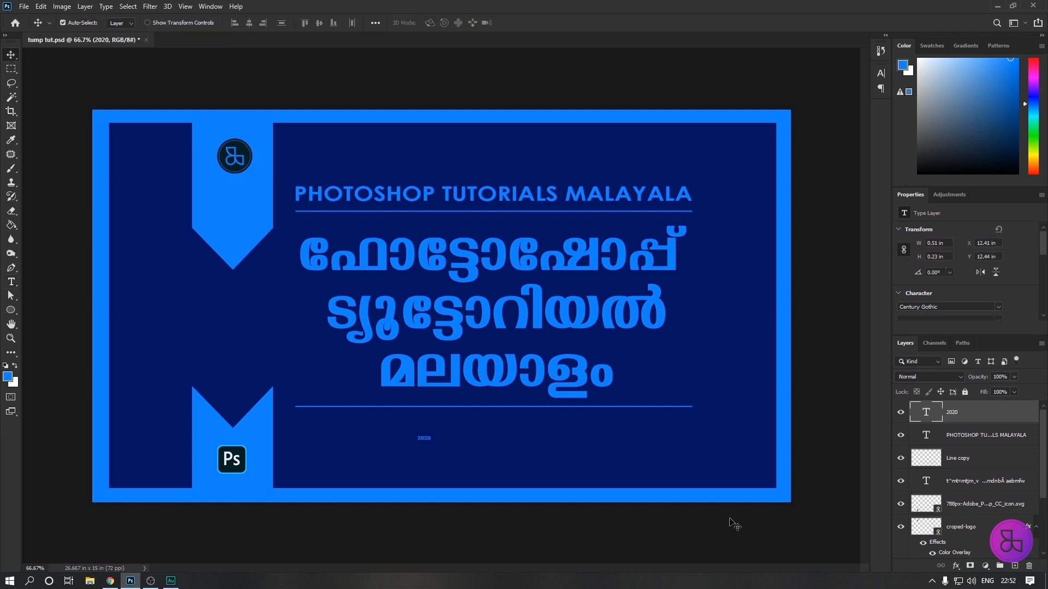
Enlarge the 2020 text to about 3.58 in wide, move it under the lower line's middle, and squash its height to about 1.05 in.
key("ctrl+t")
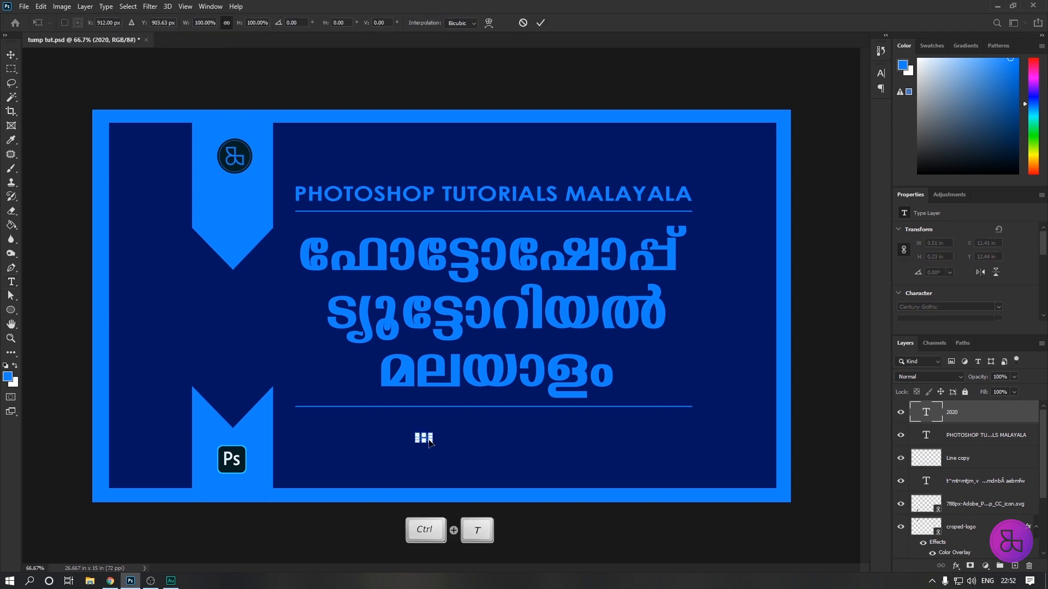
left_click_drag(431, 442, 541, 491)
mouse_move(480, 465)
left_mouse_down()
mouse_move(484, 447)
mouse_move(483, 460)
left_mouse_up()
key("shift")
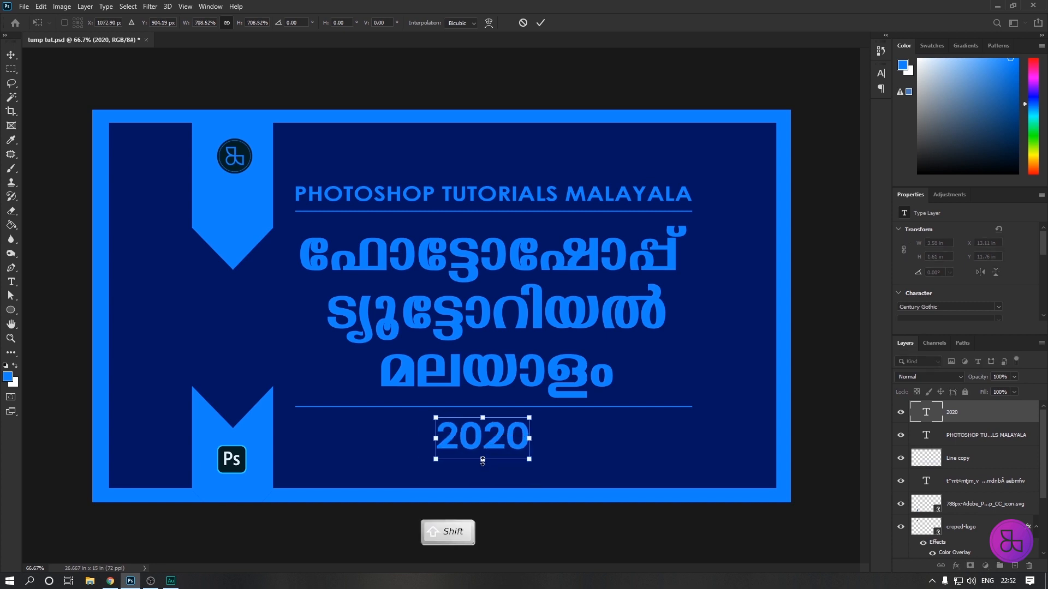
left_click_drag(483, 460, 482, 439)
key("Return")
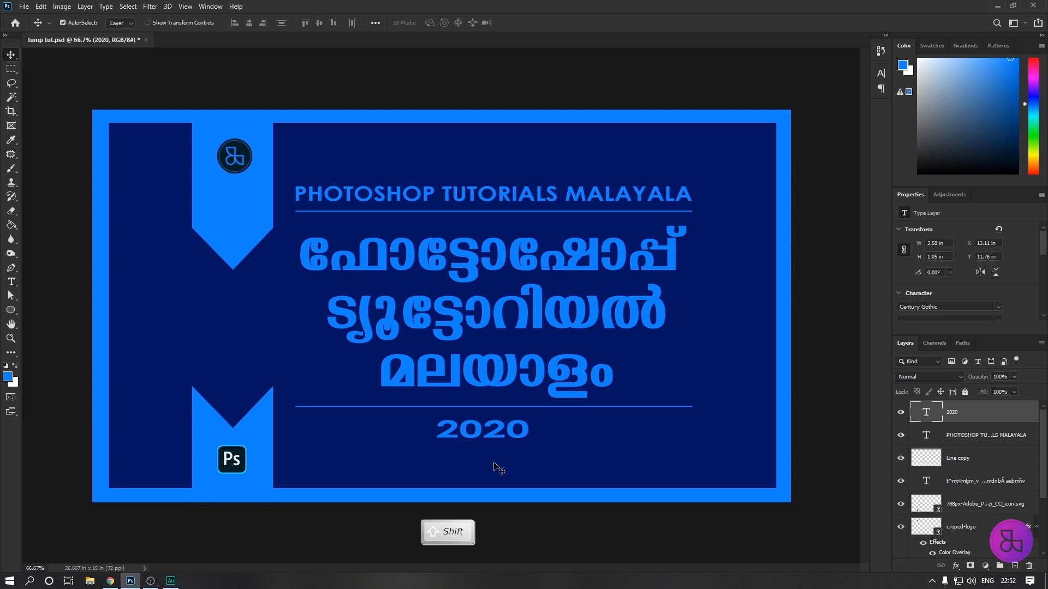
Change the font of the 2020 text below the lower line to Impact Regular.
key("Return")
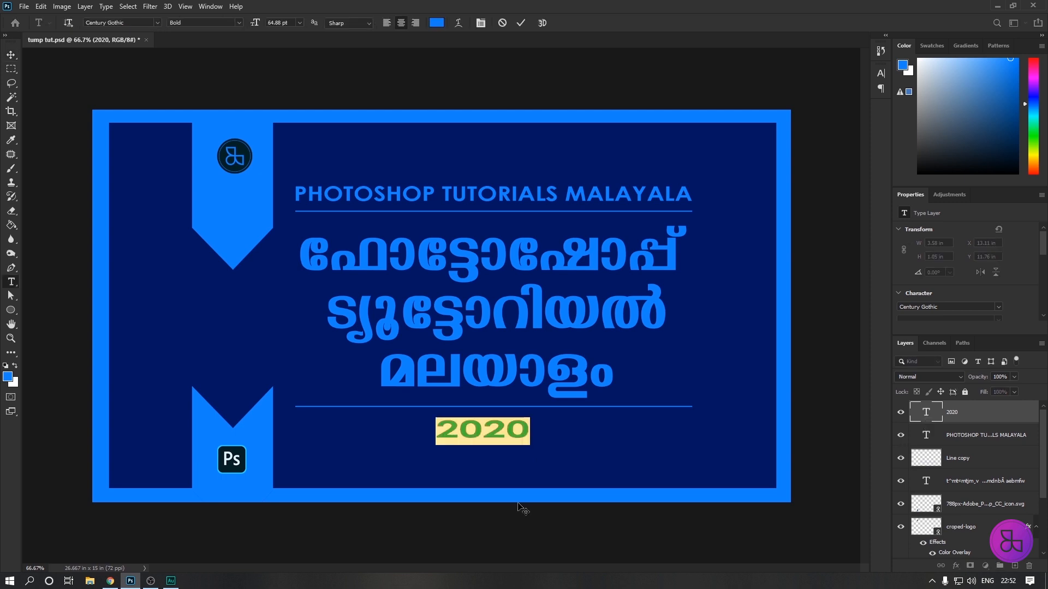
left_click(143, 23)
type("impac")
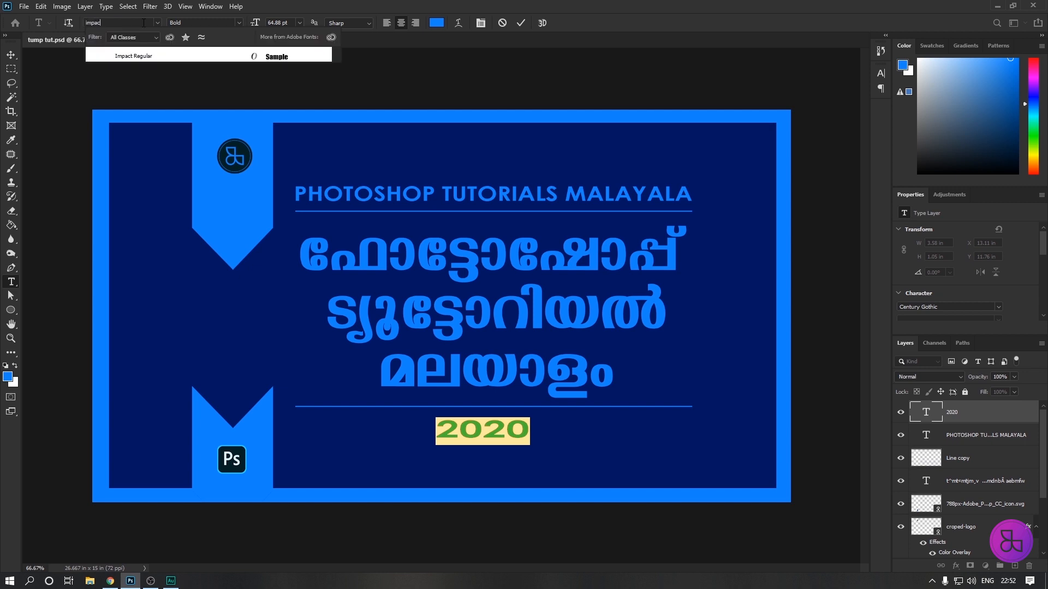
key("Return")
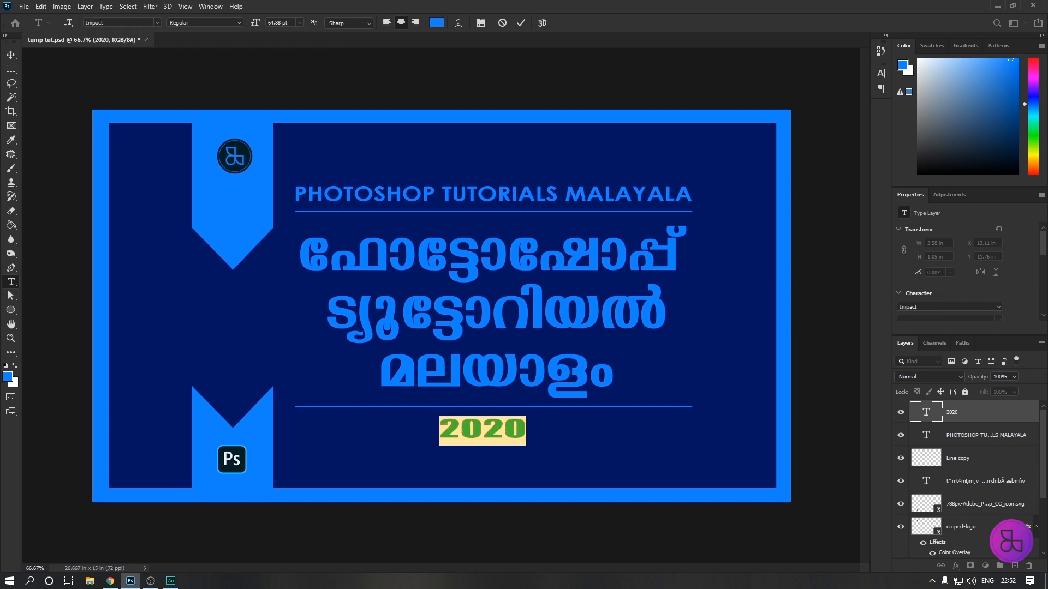
left_click(11, 55)
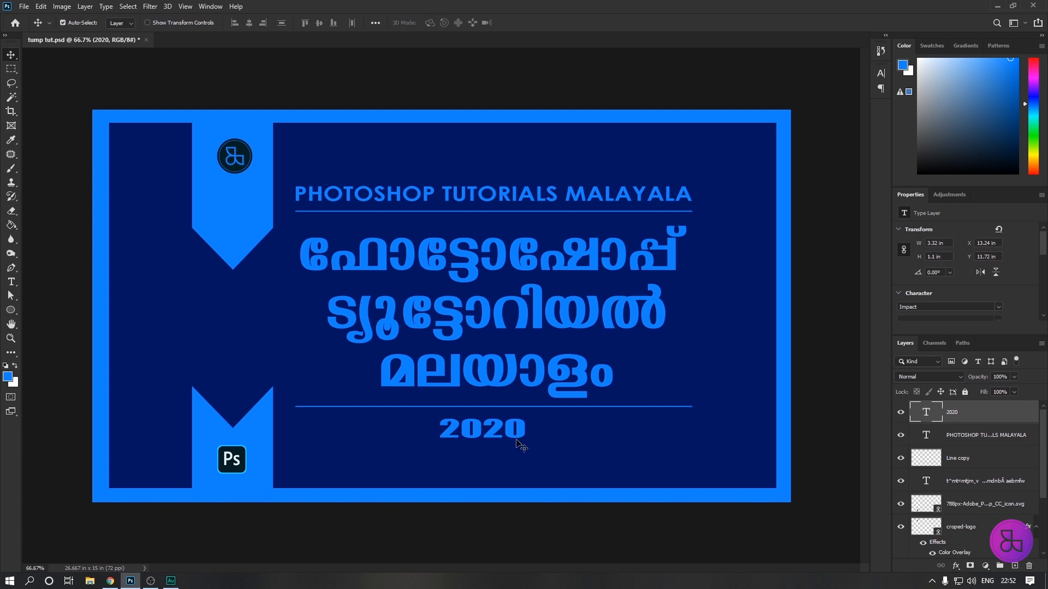
left_click(283, 170)
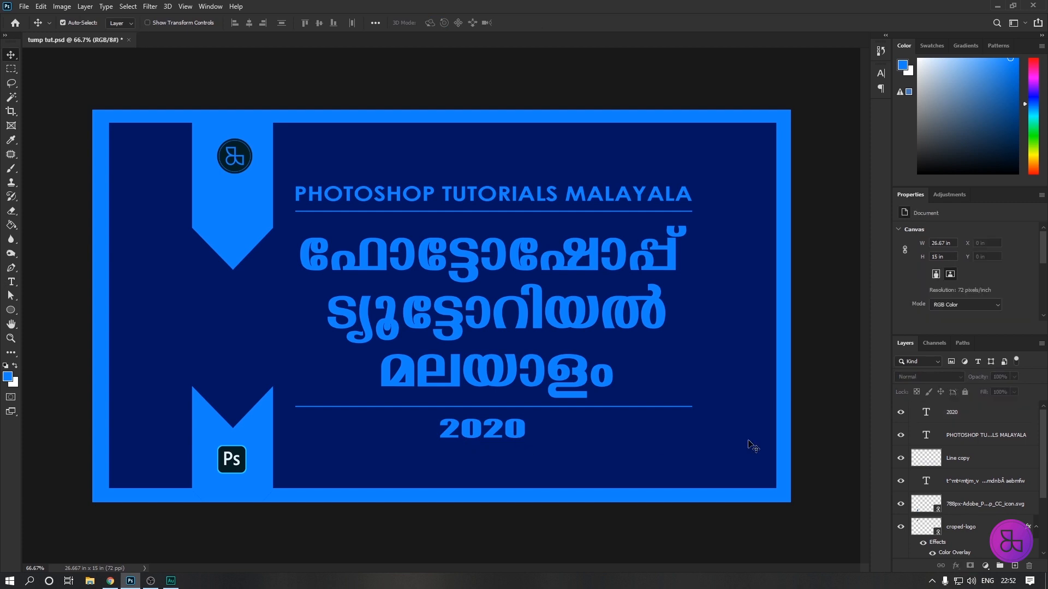
Align the horizontal centers of the 2020 text, the PHOTOSHOP TUTORIALS MALAYALA text, the Line copy layer and the Malayalam title.
left_click(974, 415)
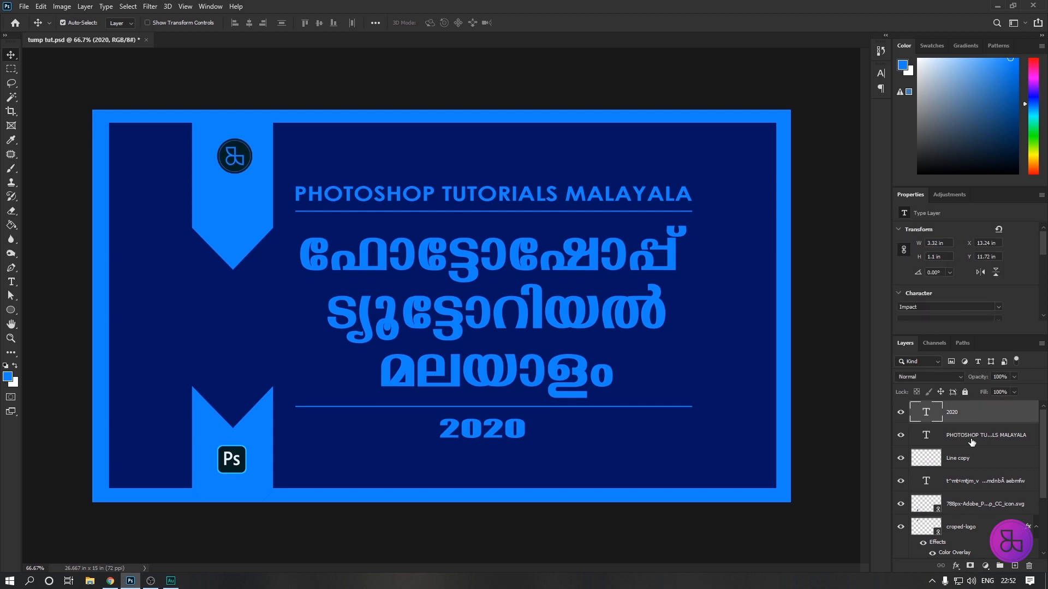
left_click(972, 437, "shift")
key("shift")
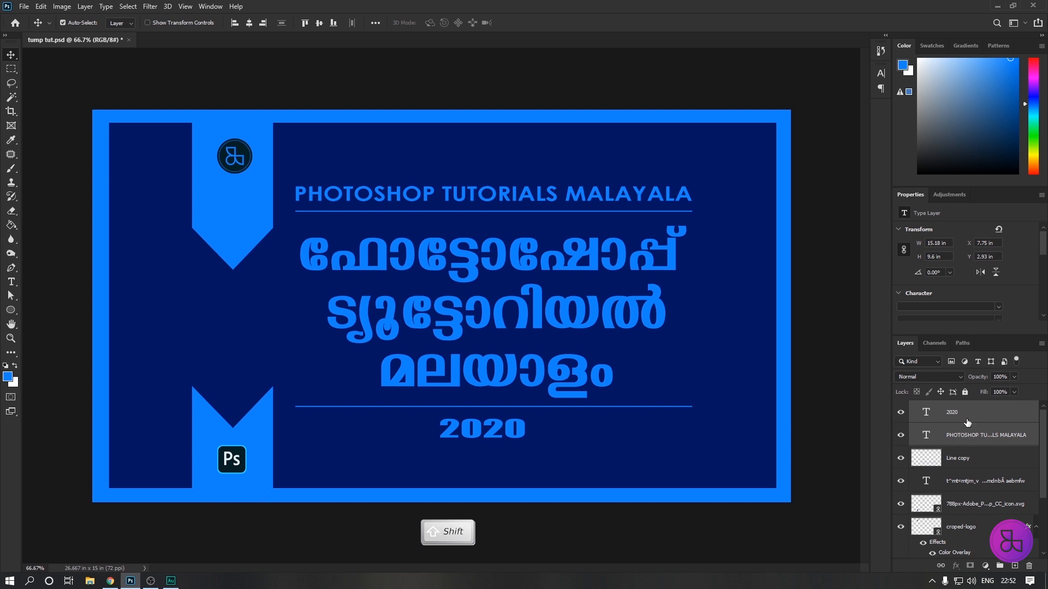
left_click(968, 461, "shift")
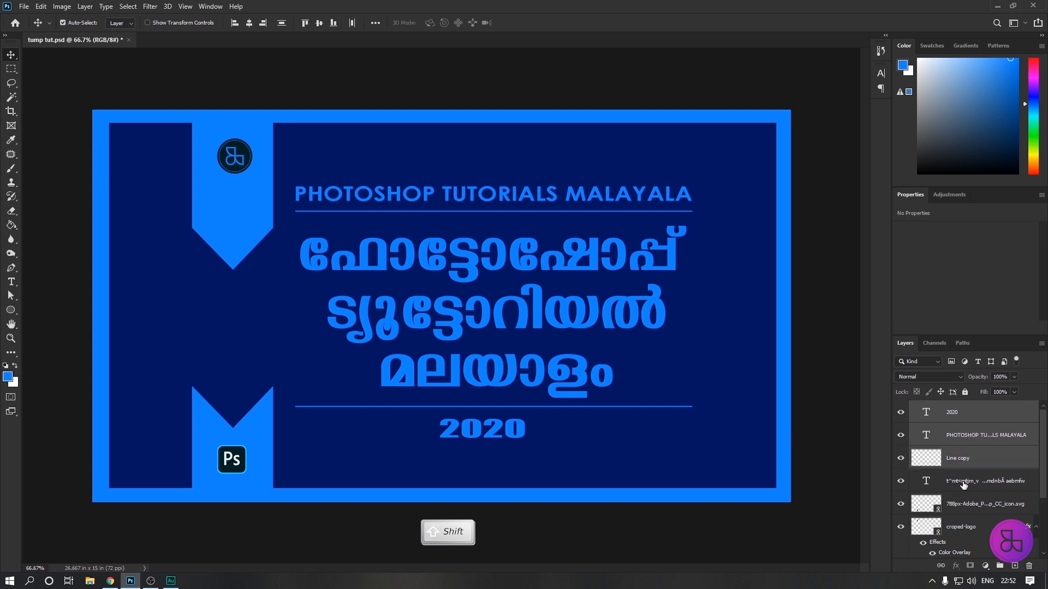
left_click(964, 483, "shift")
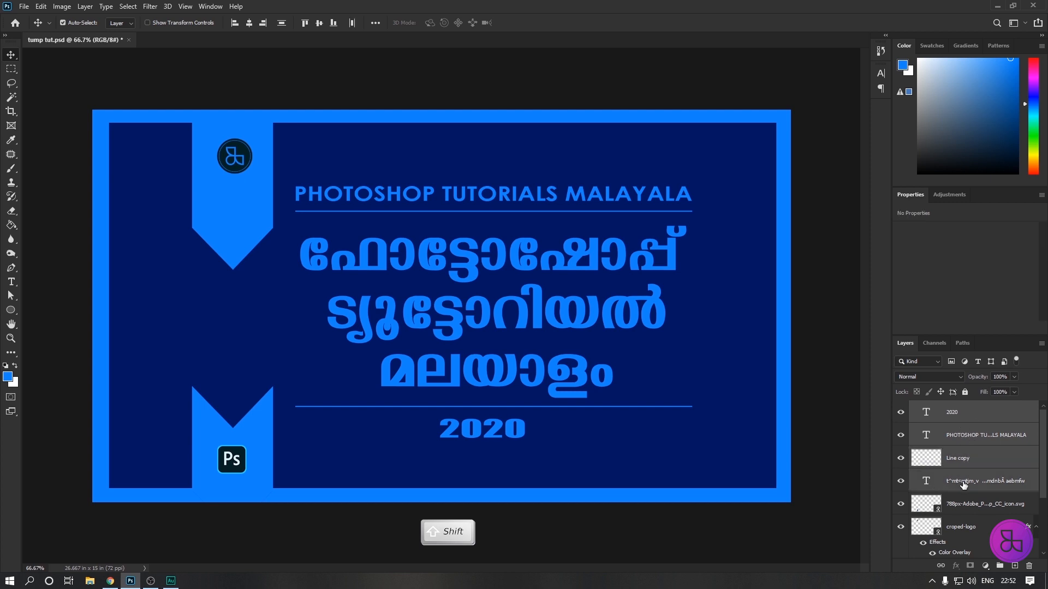
left_click(249, 23)
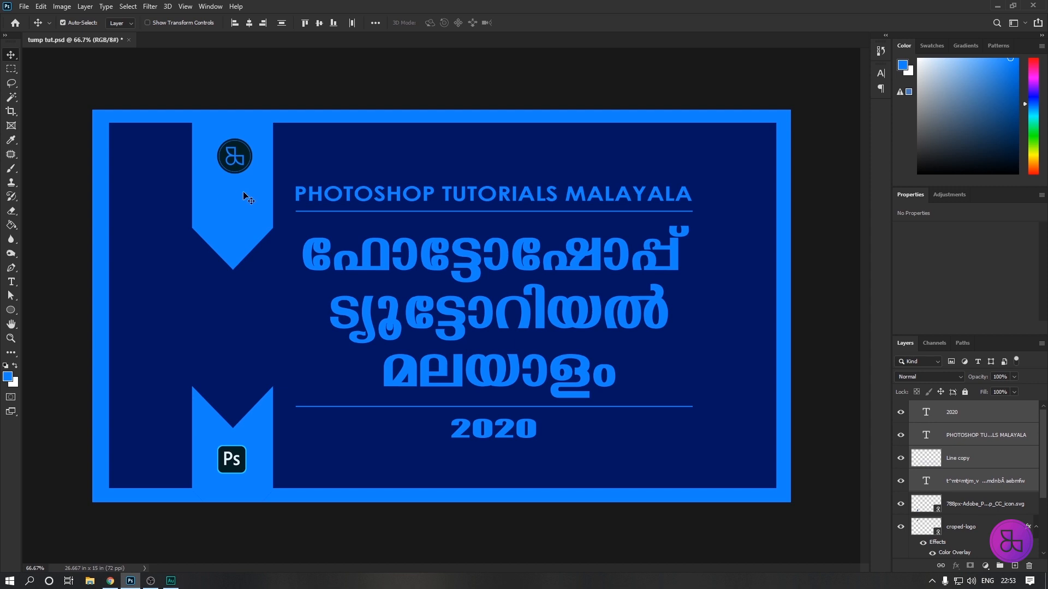
Add the text TIPS & TRICS in Myriad Pro and enlarge it to about 2.77 in wide just below the upper badge's tip.
left_click(11, 282)
left_click(158, 328)
type("TIPS")
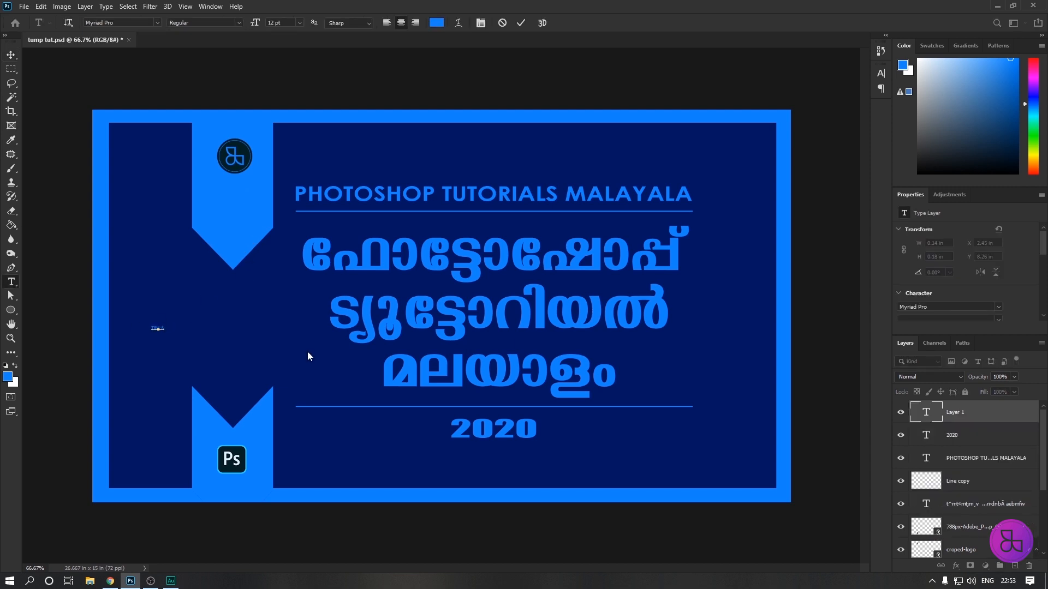
type("& TRICS")
left_click(11, 55)
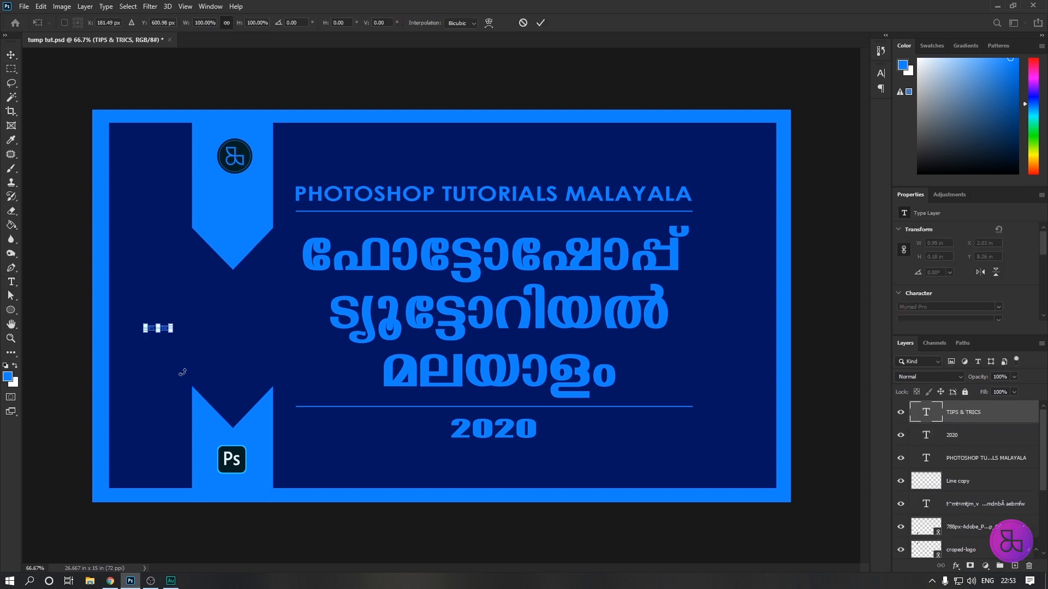
key("ctrl+t")
left_click_drag(173, 331, 236, 294)
key("Return")
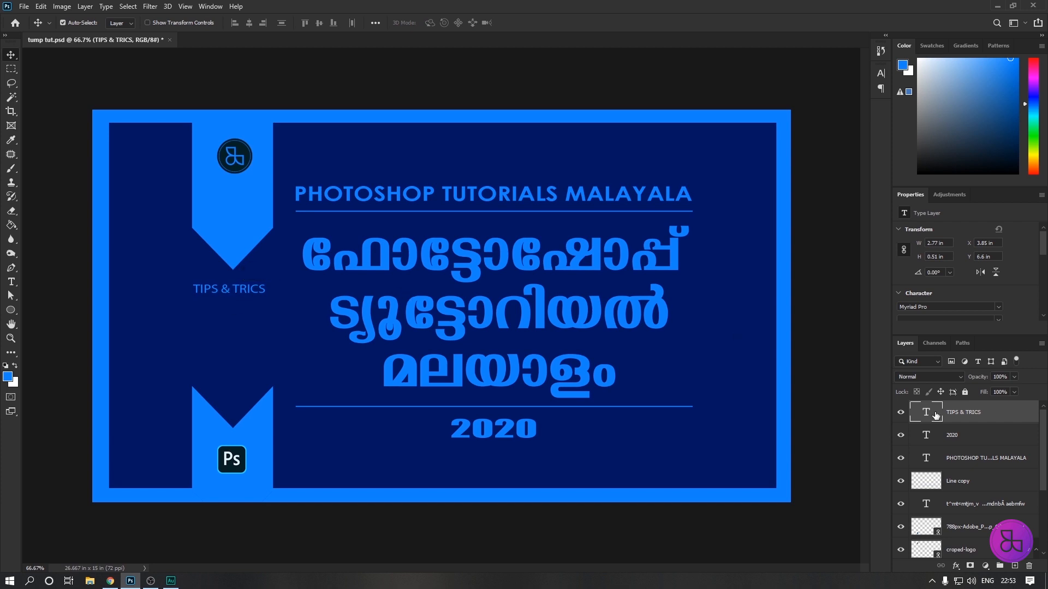
Recolor the TIPS & TRICS text to 062026 sampled from the Ps icon and move it onto the upper badge below the round logo.
double_click(935, 416)
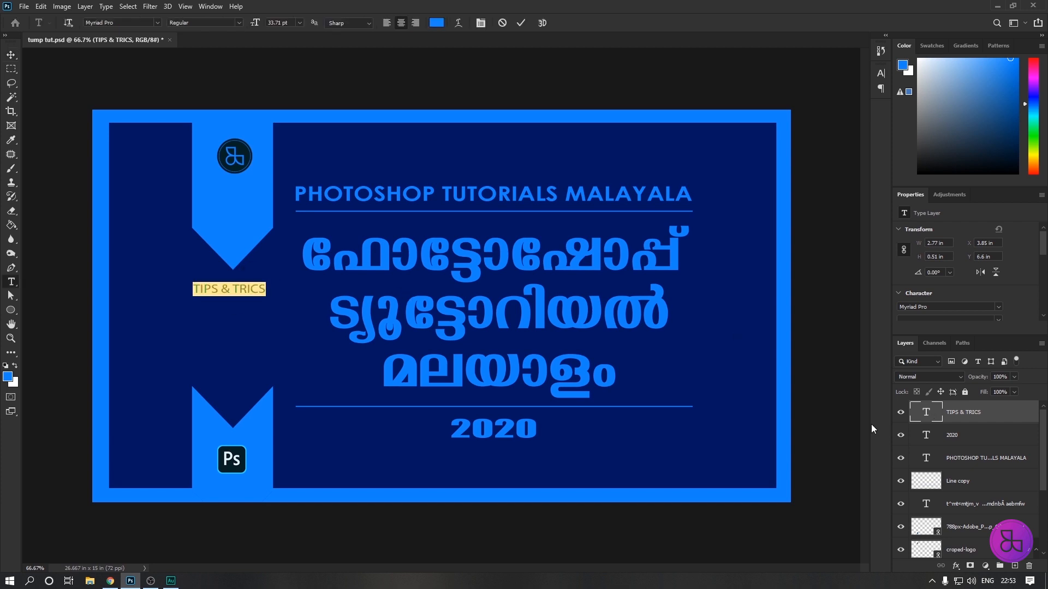
left_click(436, 23)
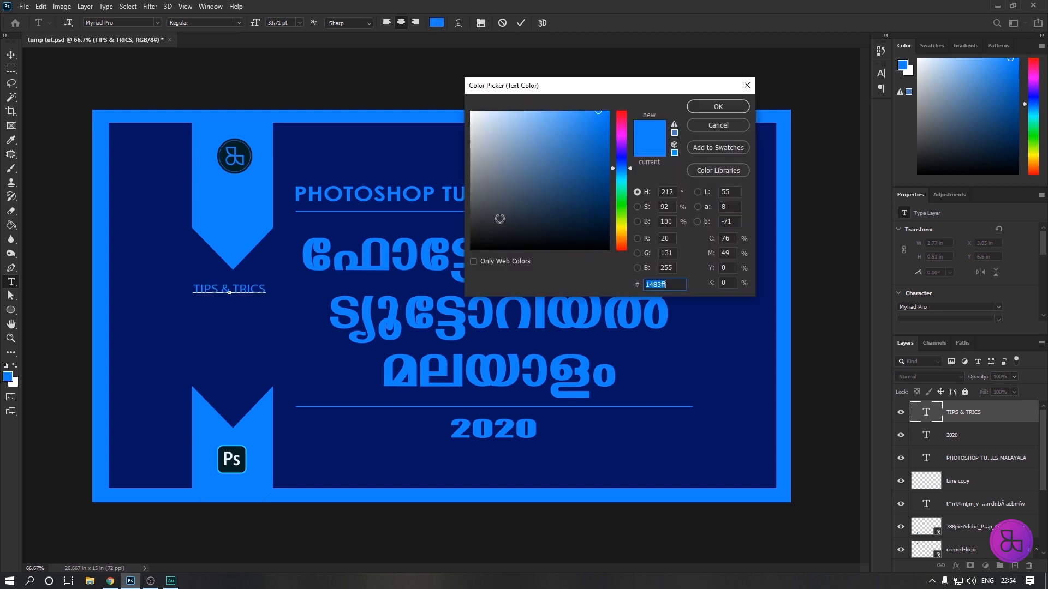
left_click(238, 449)
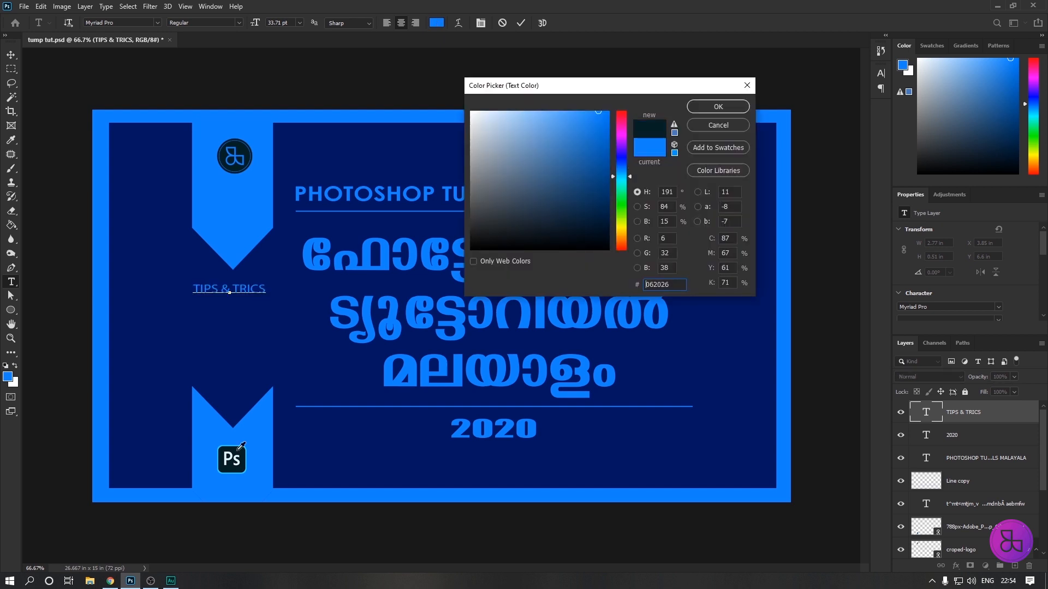
left_click(724, 108)
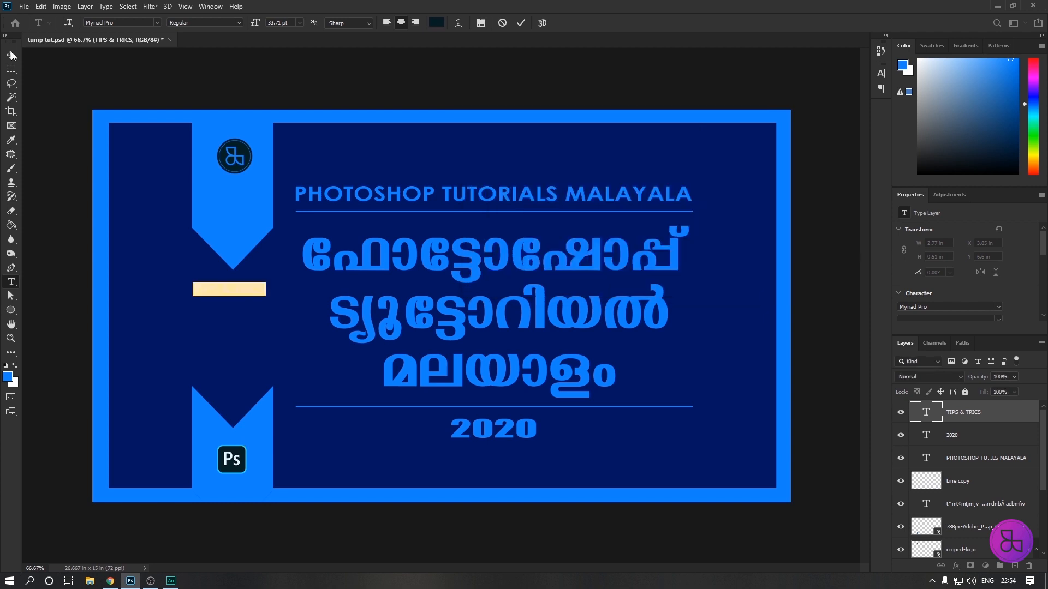
left_click(11, 55)
left_click_drag(238, 293, 243, 202)
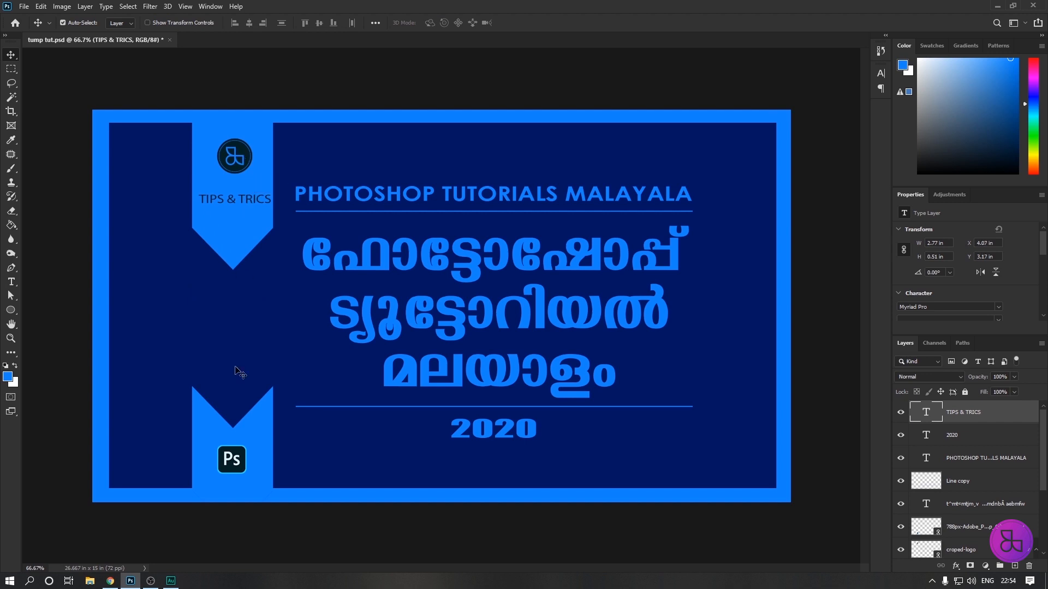
Align the horizontal centers of the TIPS & TRICS text, the round logo and the Ps icon, and clear the selection.
left_click(244, 161)
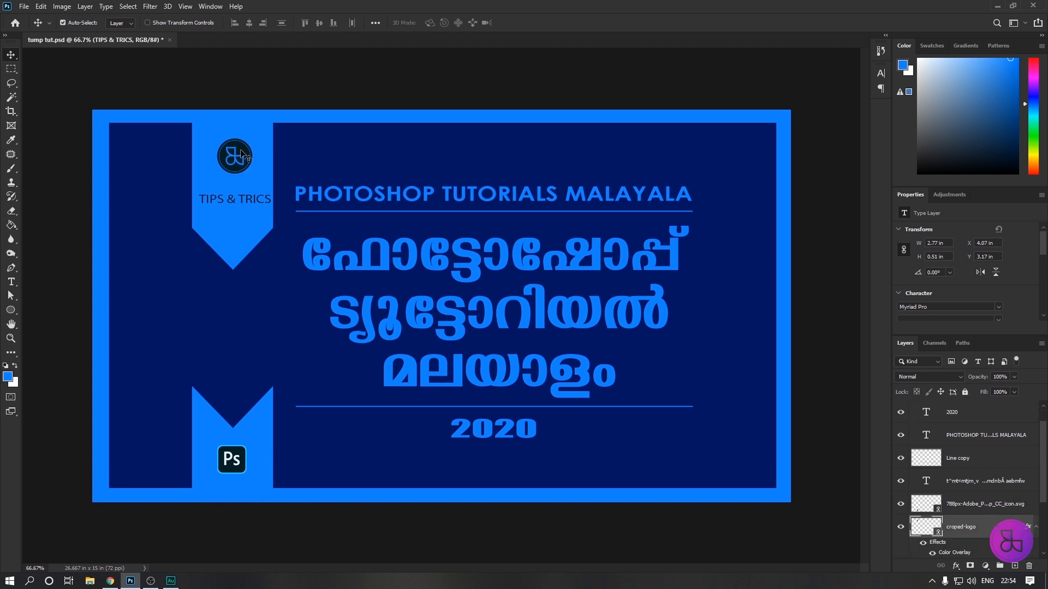
left_click_drag(240, 151, 227, 155)
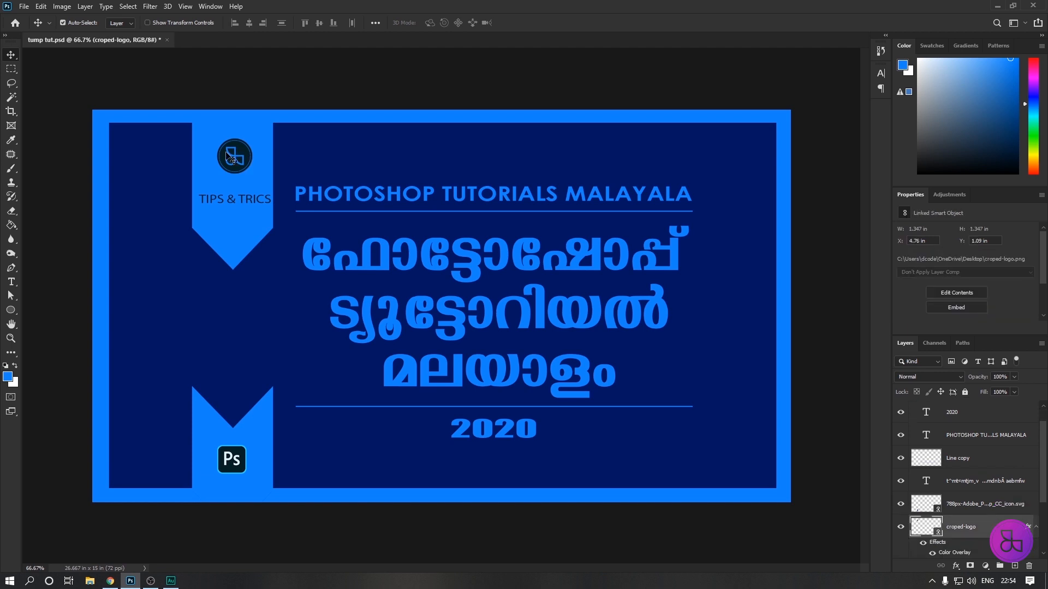
left_click(233, 203)
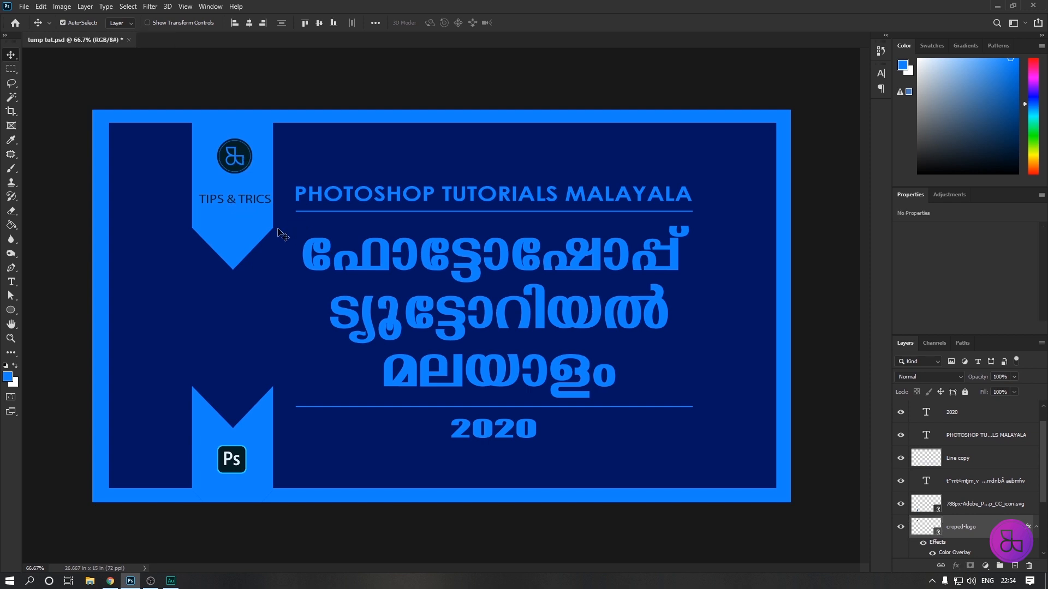
key("ctrl")
scroll(989, 457, "up", 1)
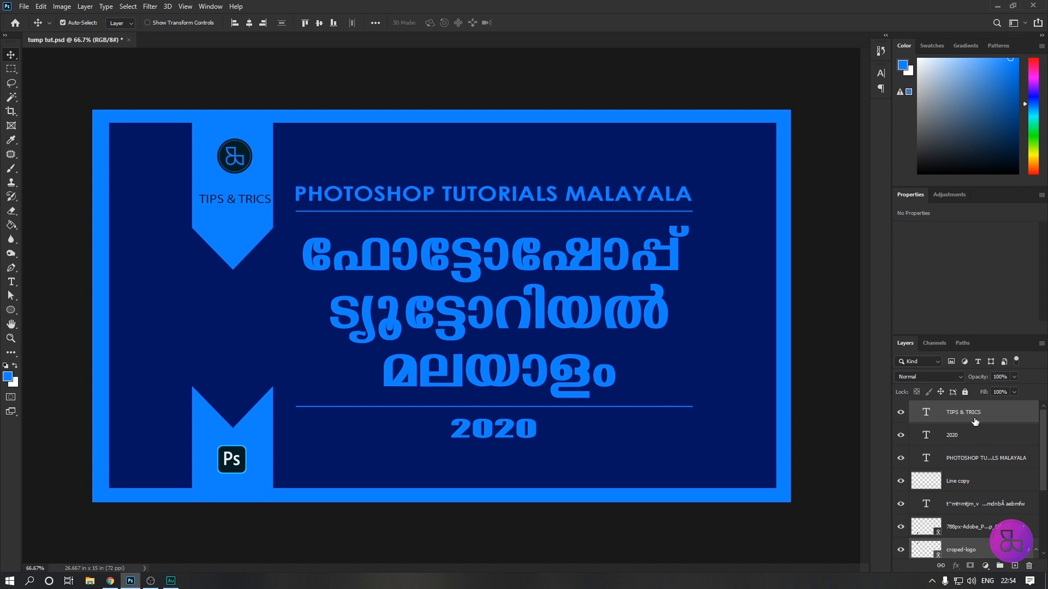
scroll(975, 426, "down", 3)
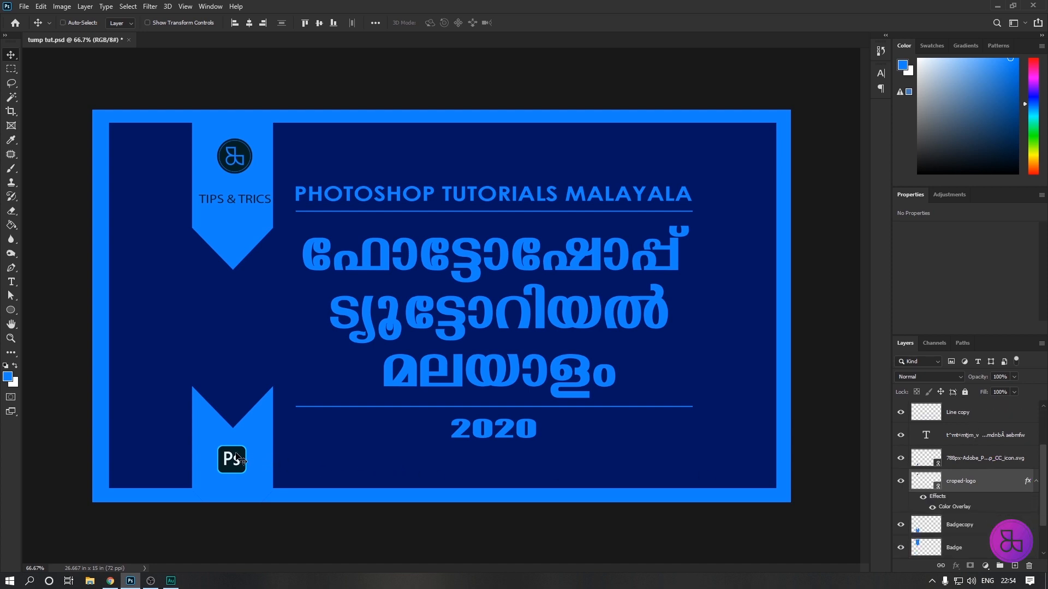
scroll(972, 488, "up", 3)
scroll(971, 488, "down", 3)
scroll(964, 464, "up", 3)
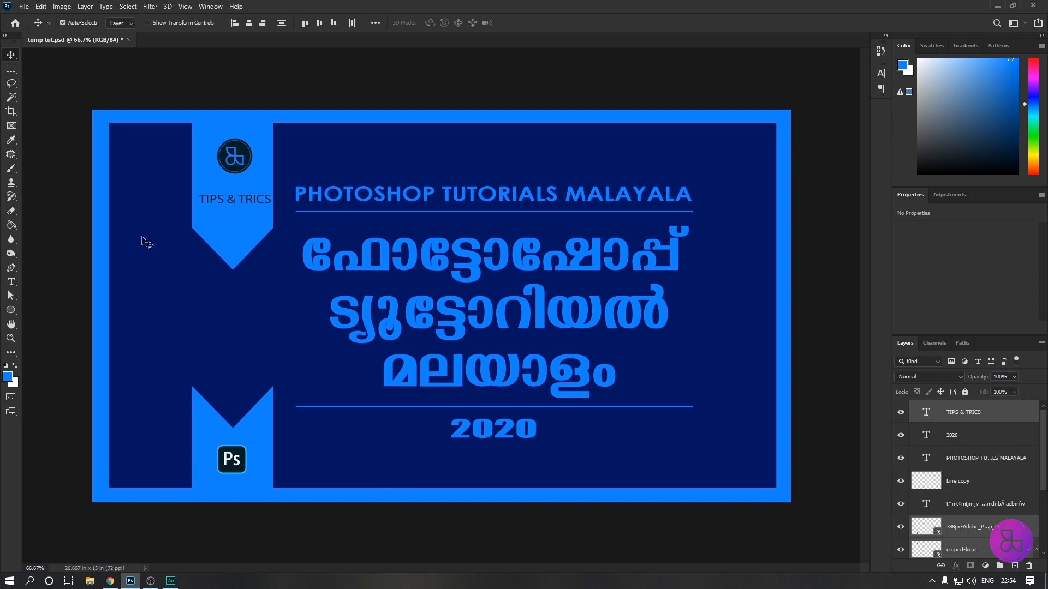
left_click(249, 25)
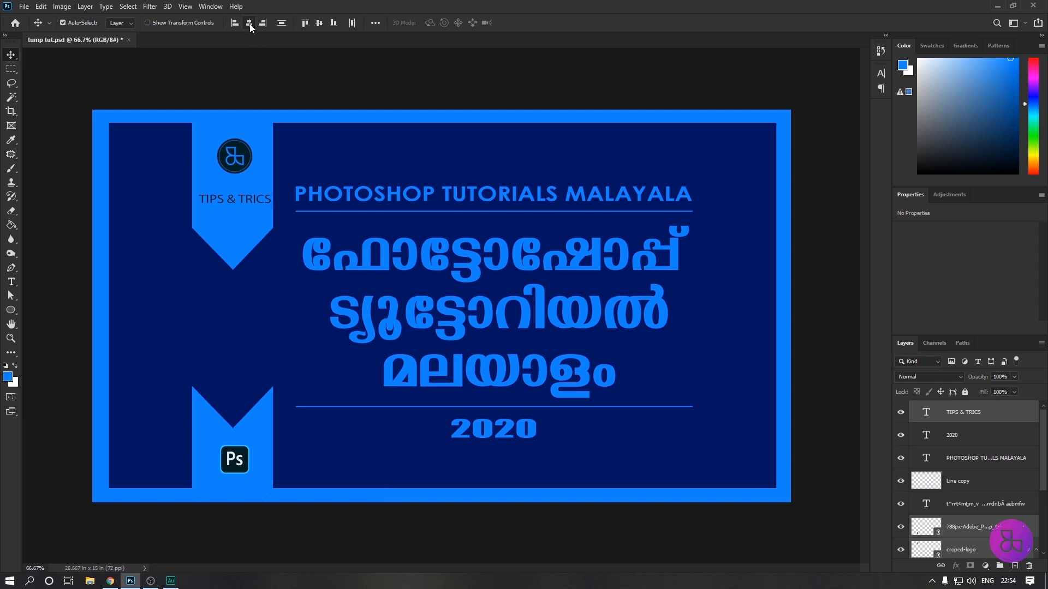
left_click(235, 345)
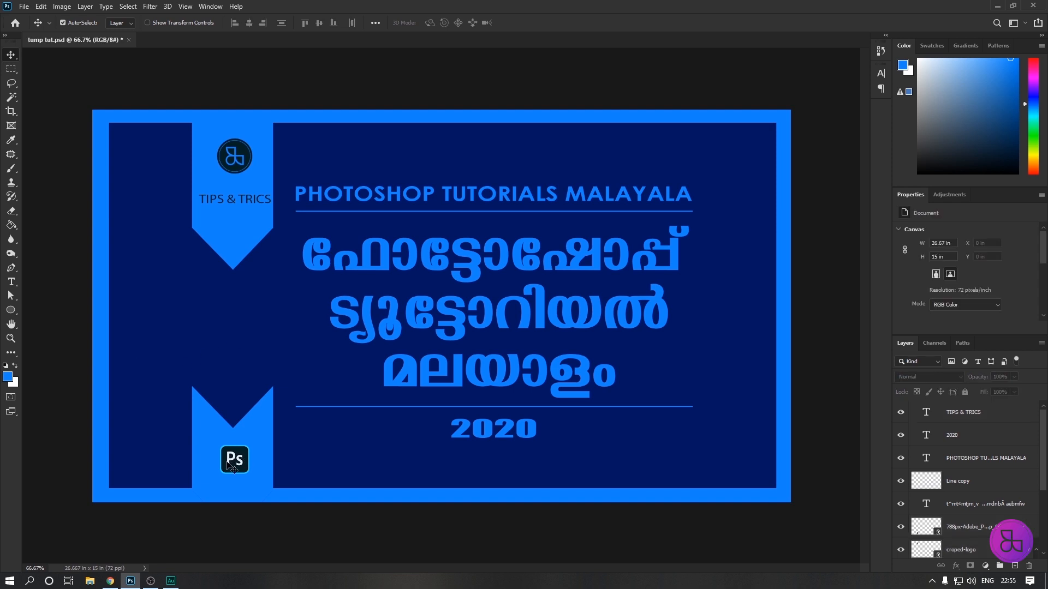
Select the Background layer and set the foreground color to 062026, sampled from the Ps icon's dark fill.
key("z")
left_click(251, 470)
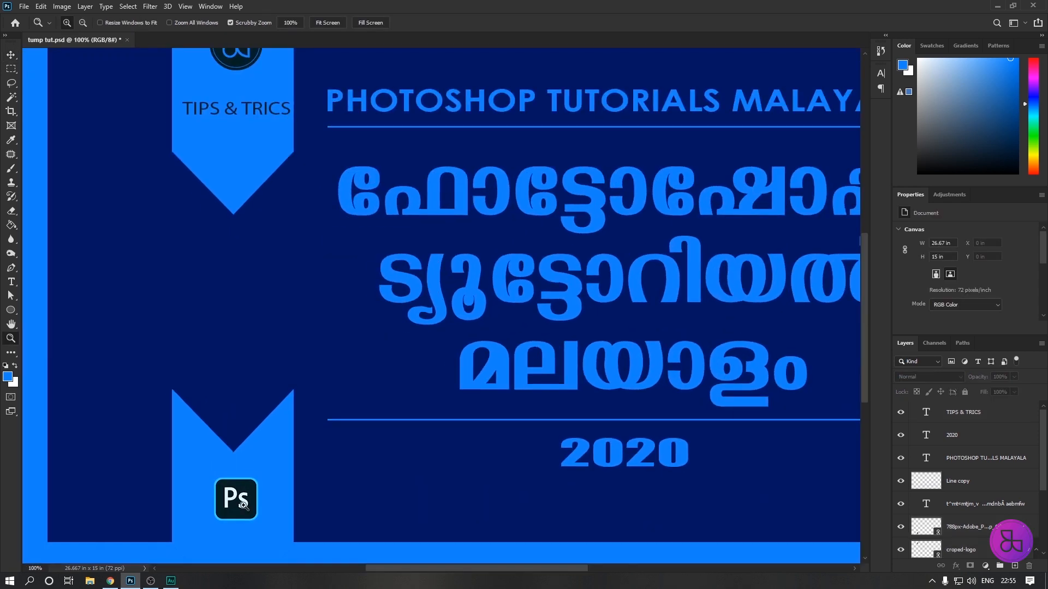
left_click(248, 504)
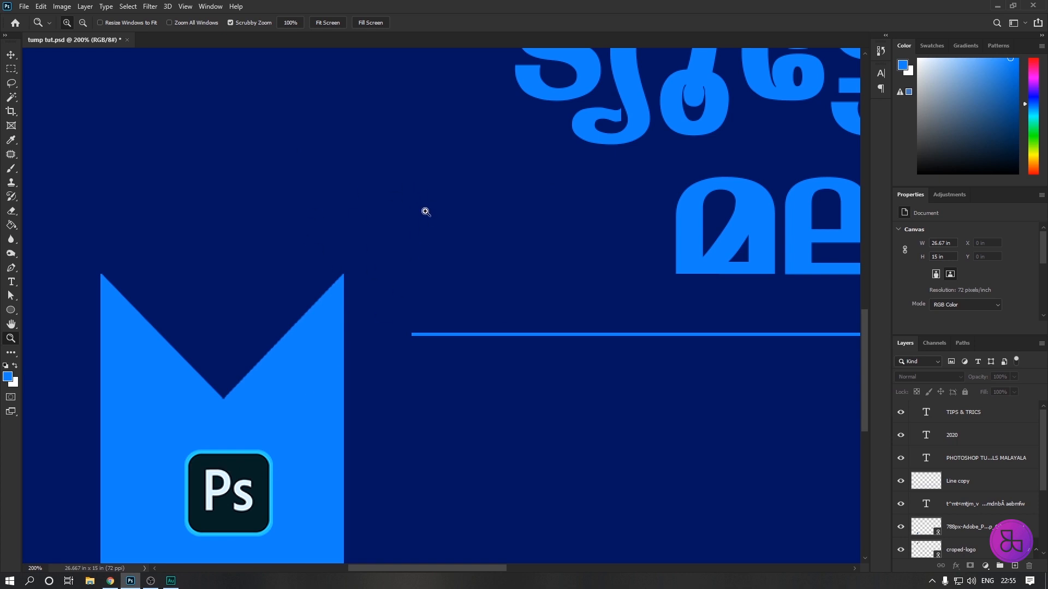
scroll(990, 526, "down", 5)
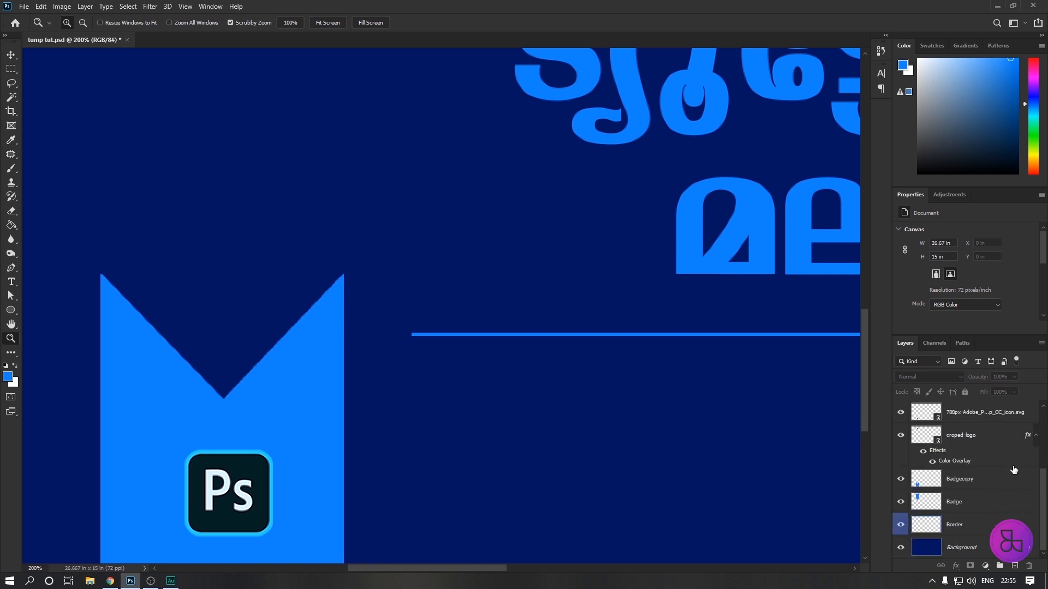
left_click(933, 555)
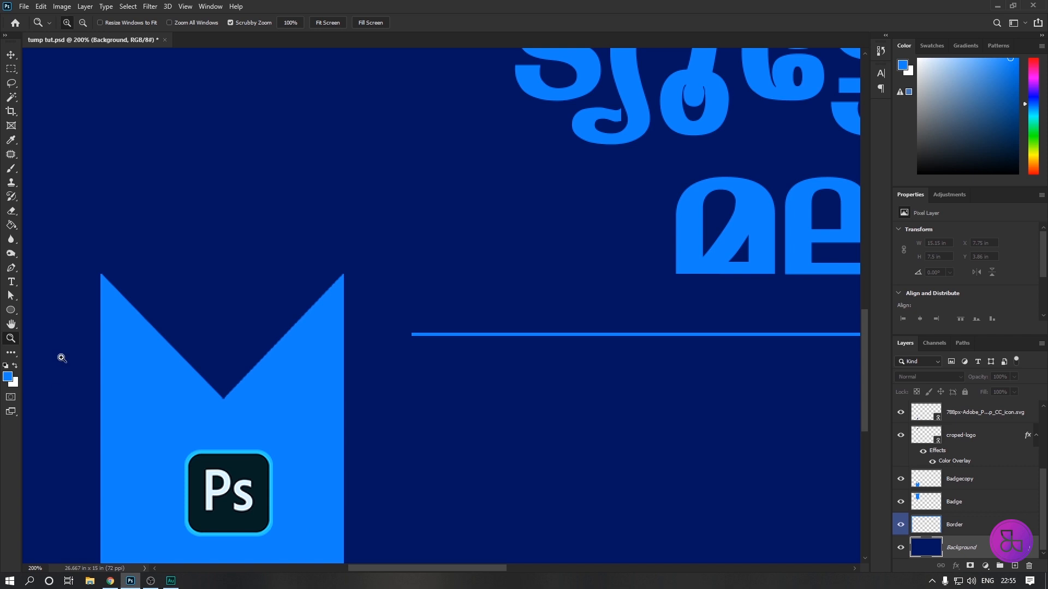
left_click(8, 379)
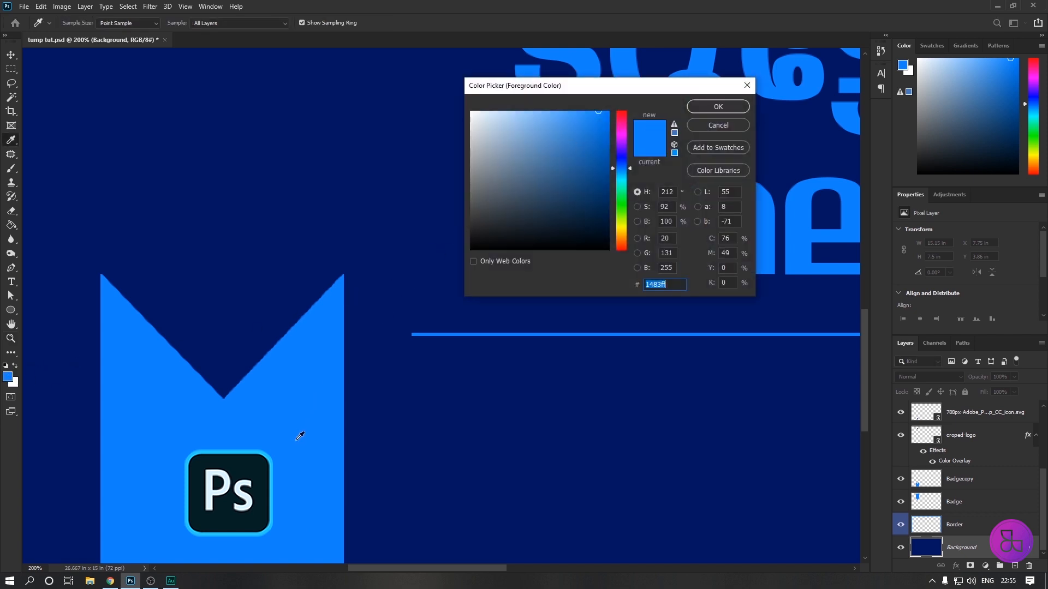
left_click(250, 467)
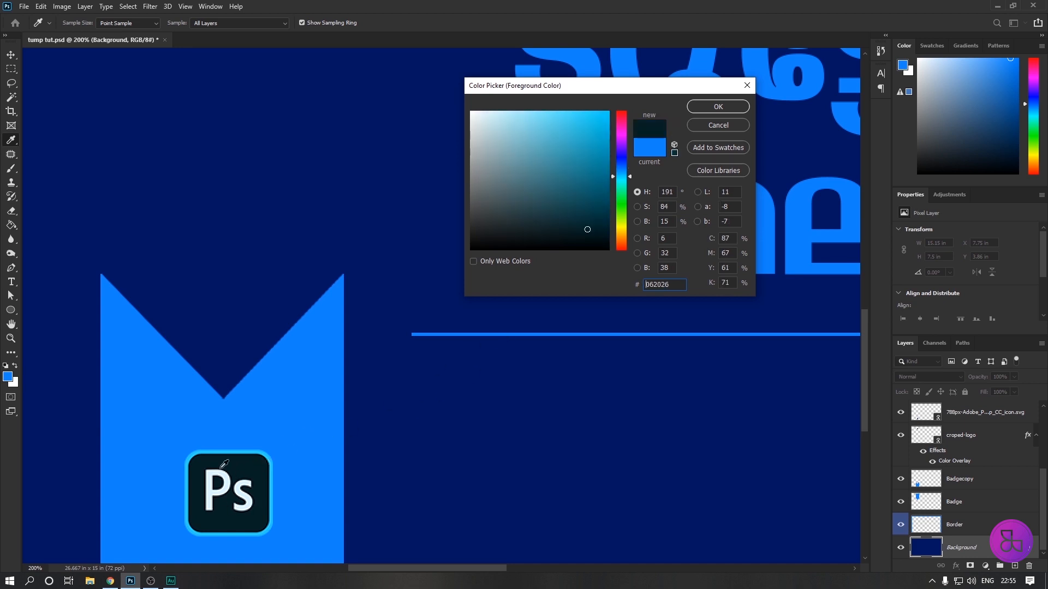
left_click(713, 105)
key("z")
key("ctrl+minus")
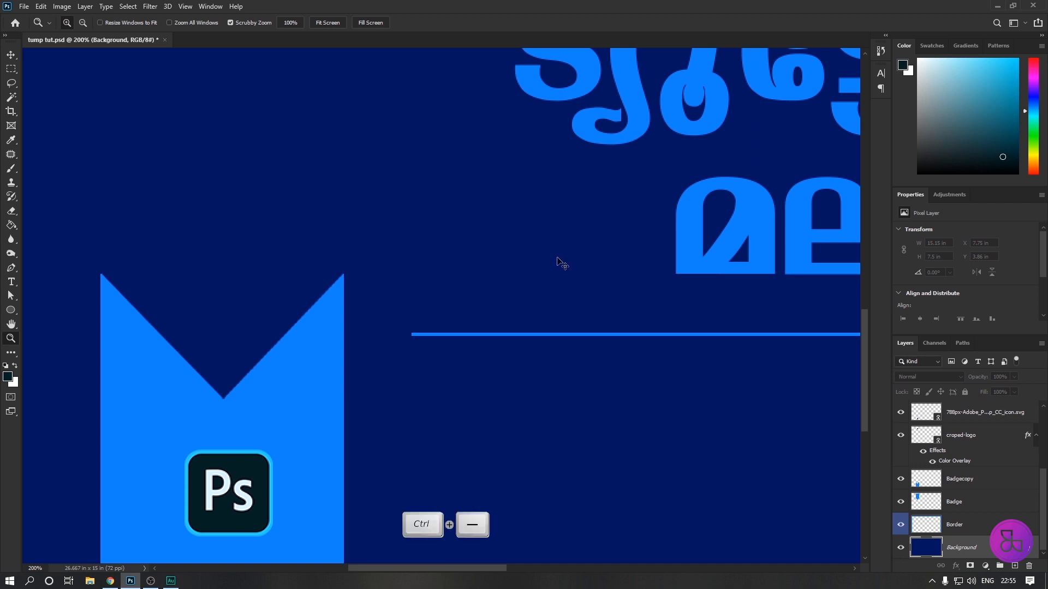
key("ctrl+minus")
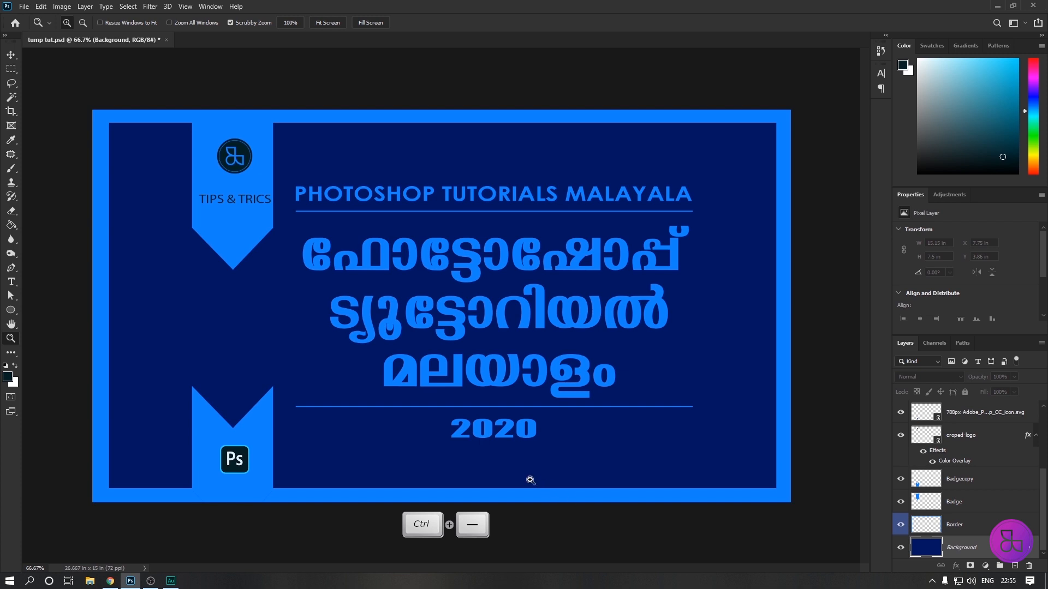
key("alt")
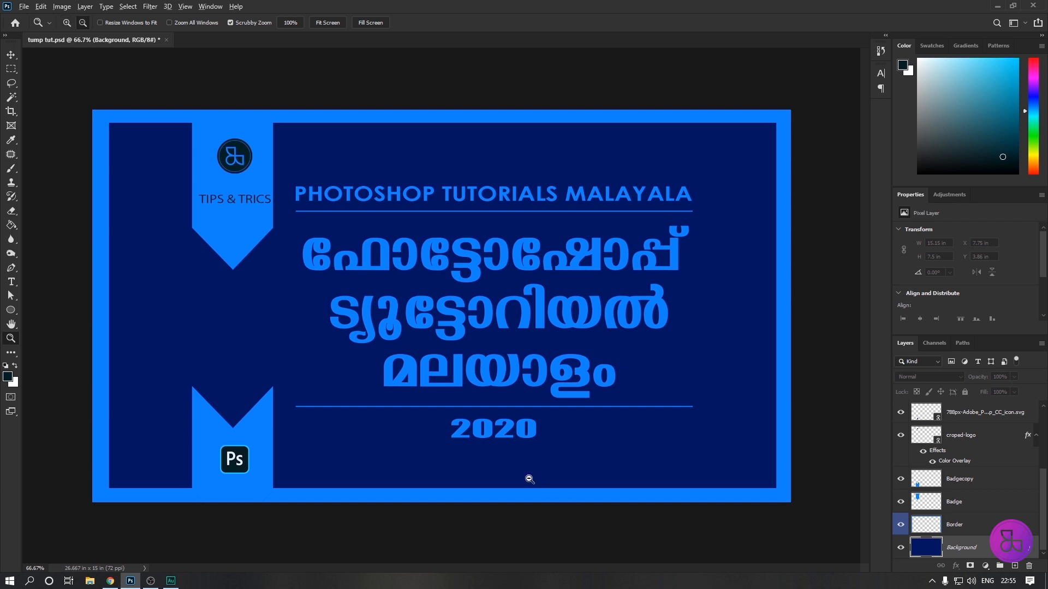
Fill the Background layer with the dark foreground color 062026.
key("alt+BackSpace")
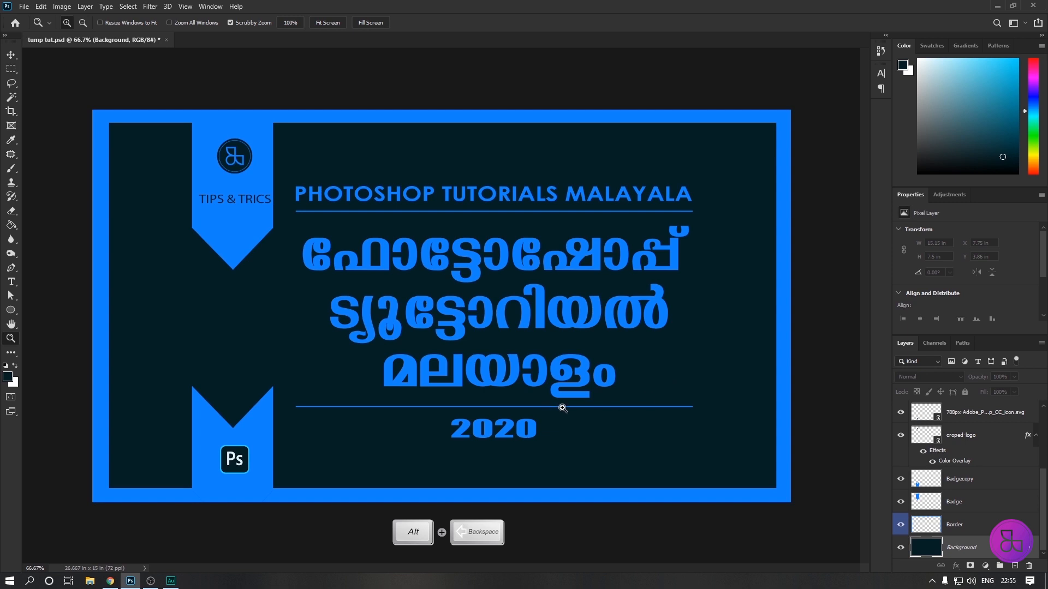
left_click(11, 55)
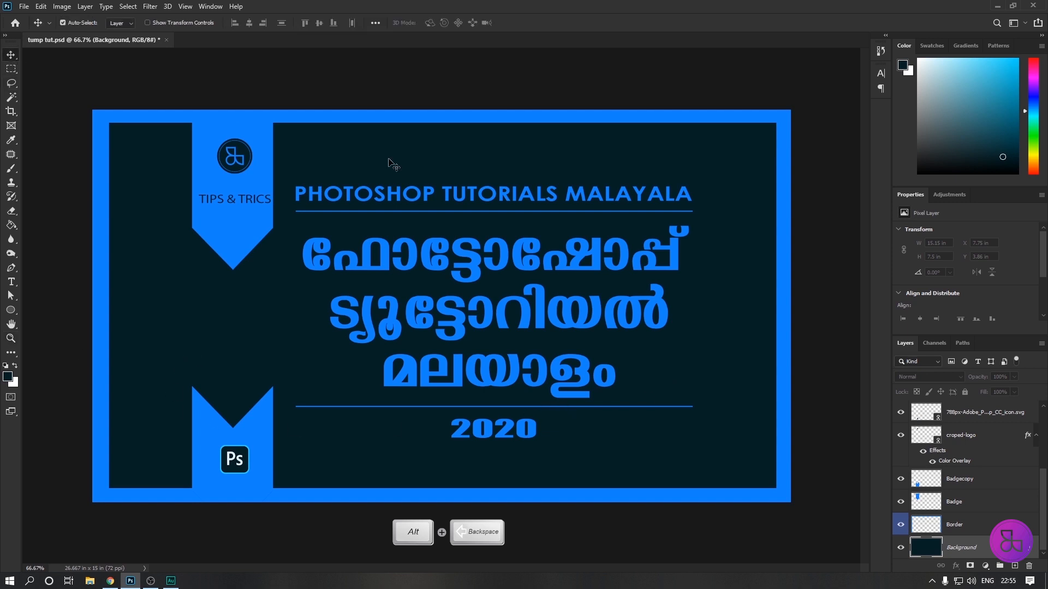
Recolor the three-line Malayalam title text to daf6ff, sampled from the pale lettering of the Ps icon.
key("z")
left_click(232, 460)
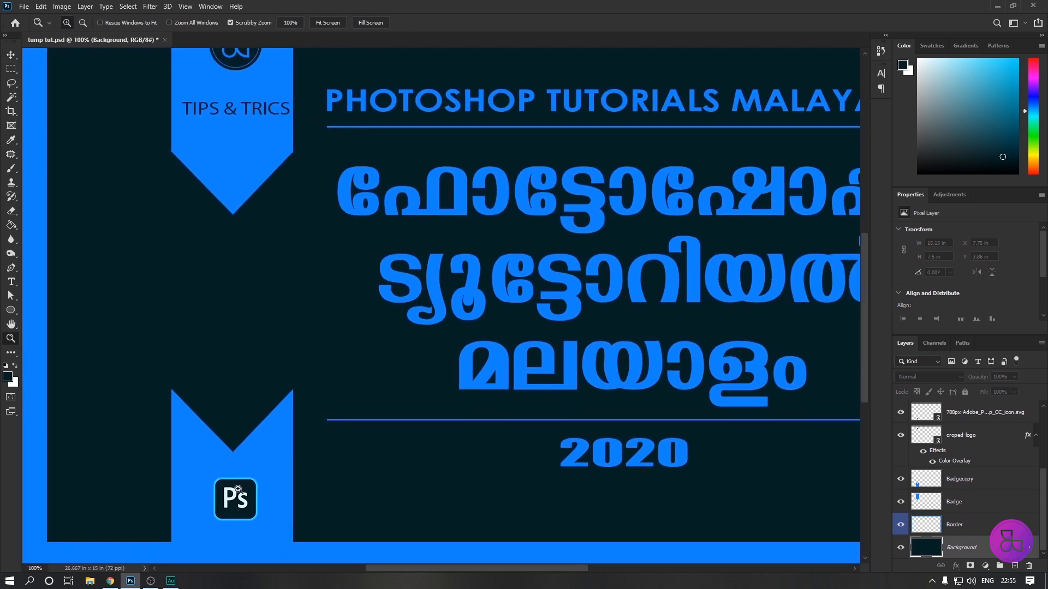
left_click(237, 501)
left_click(242, 507)
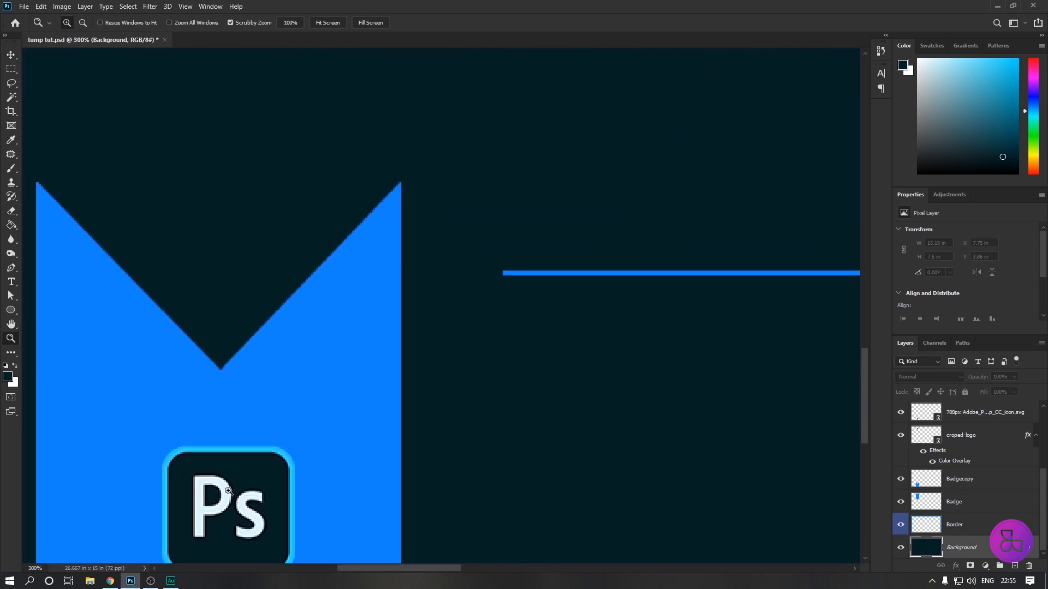
key("ctrl+minus")
key("ctrl+minus")
key("ctrl+minus")
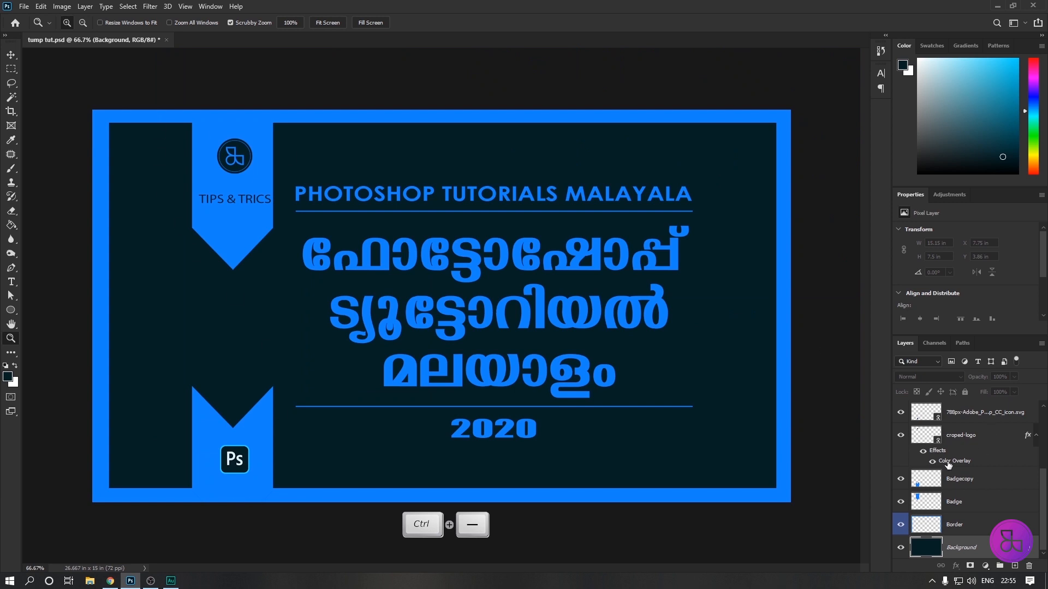
scroll(973, 466, "up", 3)
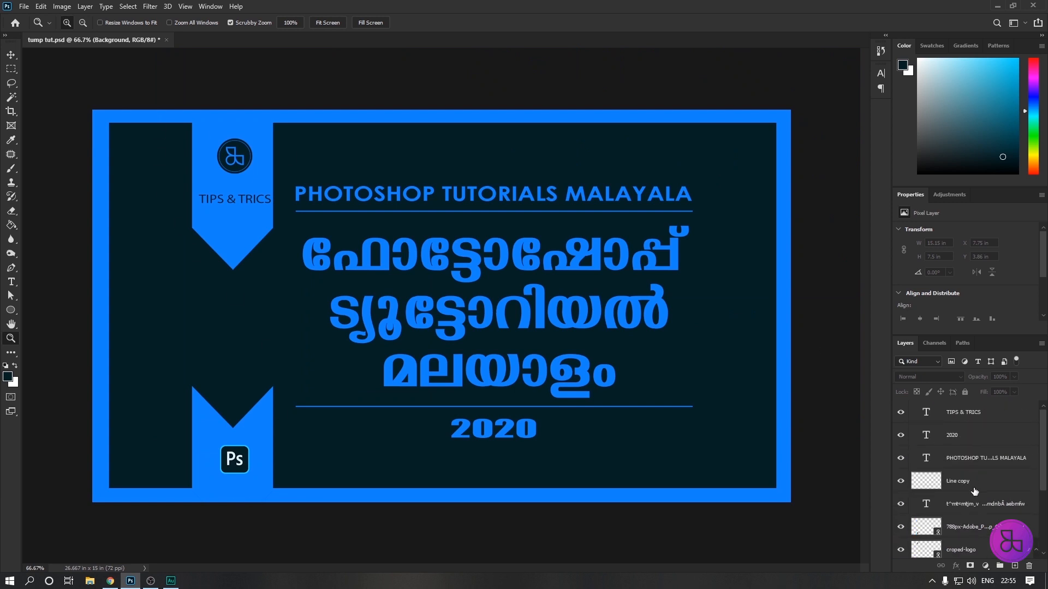
scroll(955, 483, "up", 1)
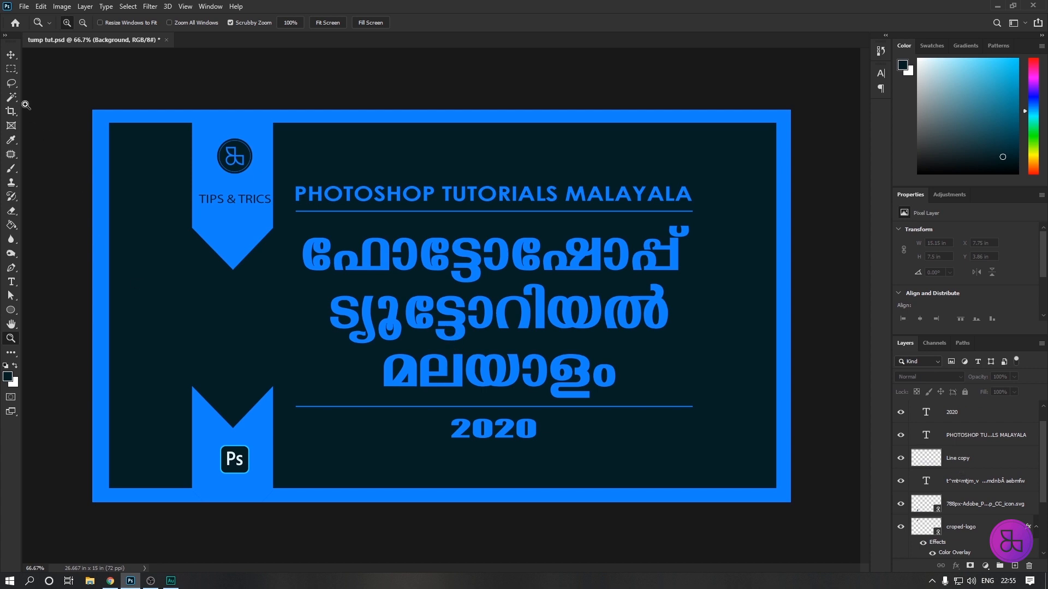
left_click(11, 56)
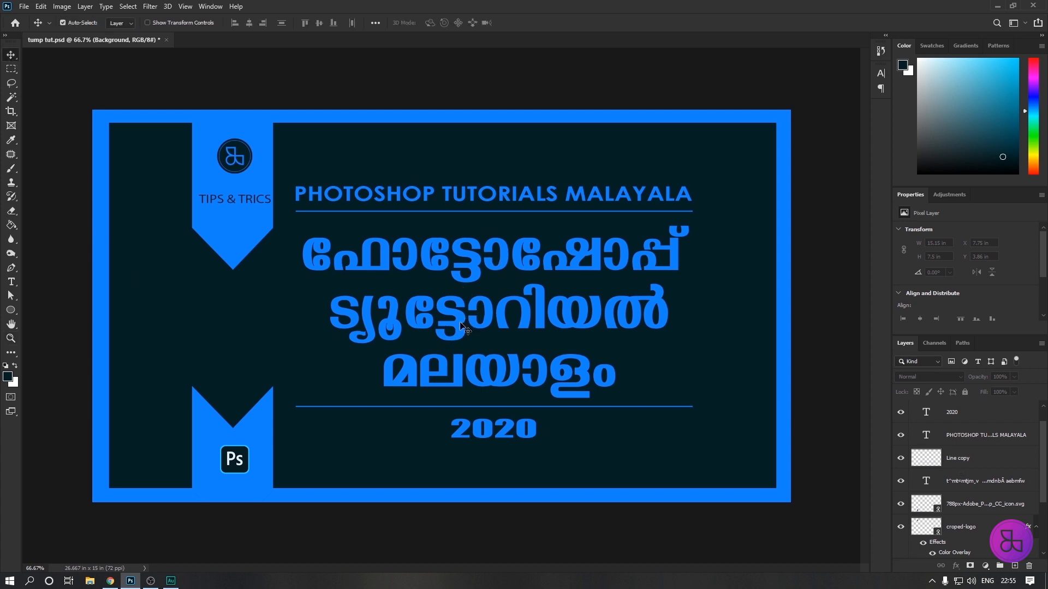
left_click(978, 483)
double_click(926, 482)
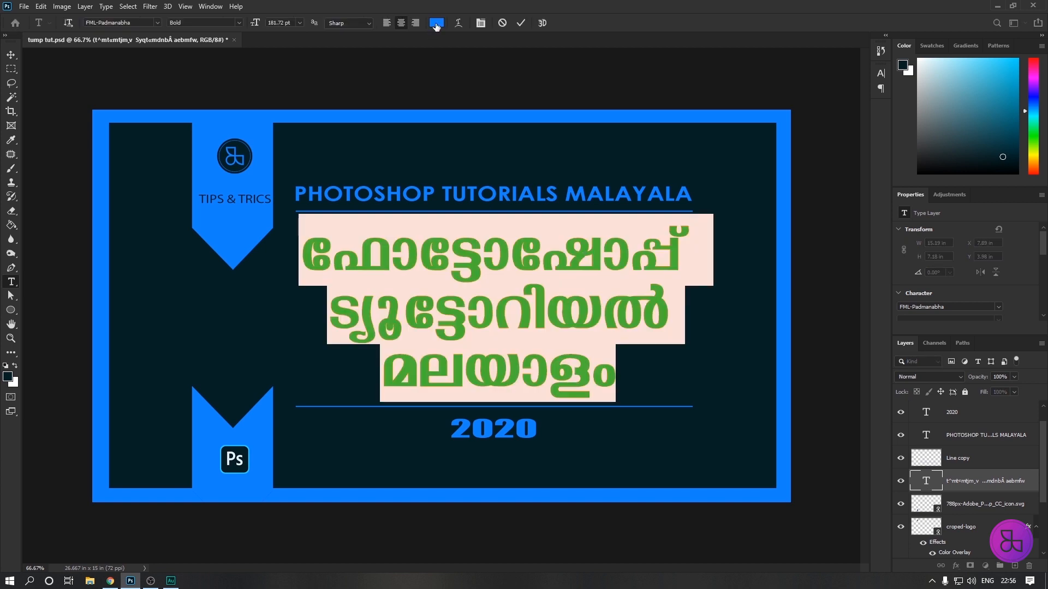
left_click(436, 23)
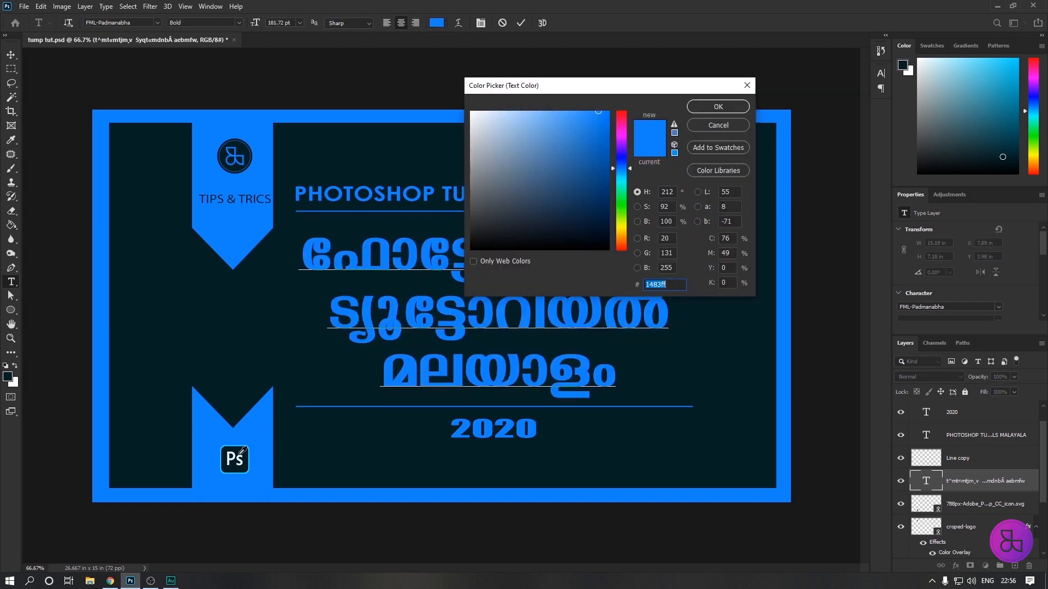
left_click(231, 457)
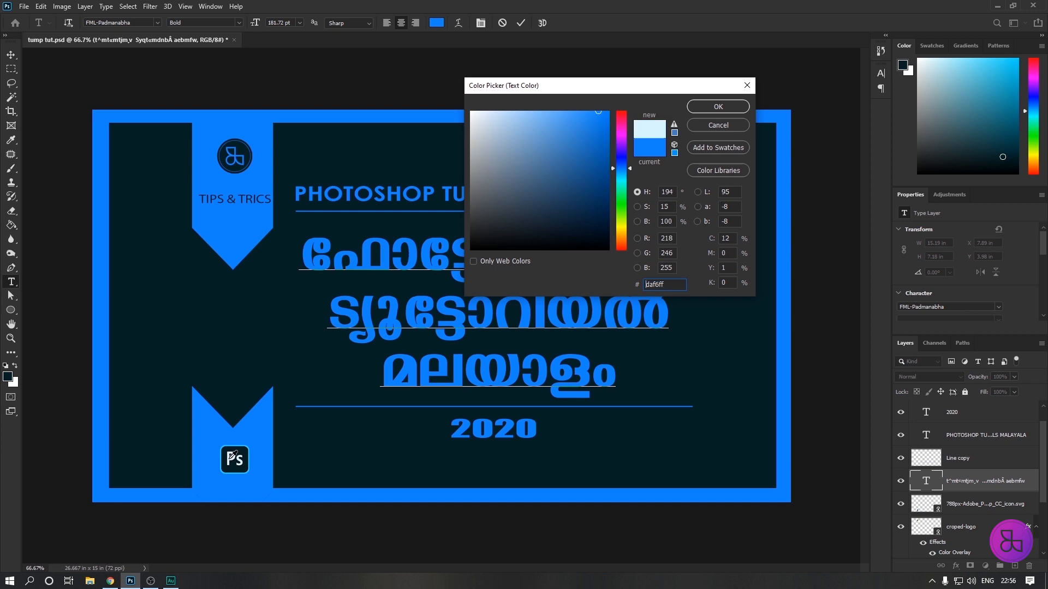
left_click(717, 108)
key("ctrl+Return")
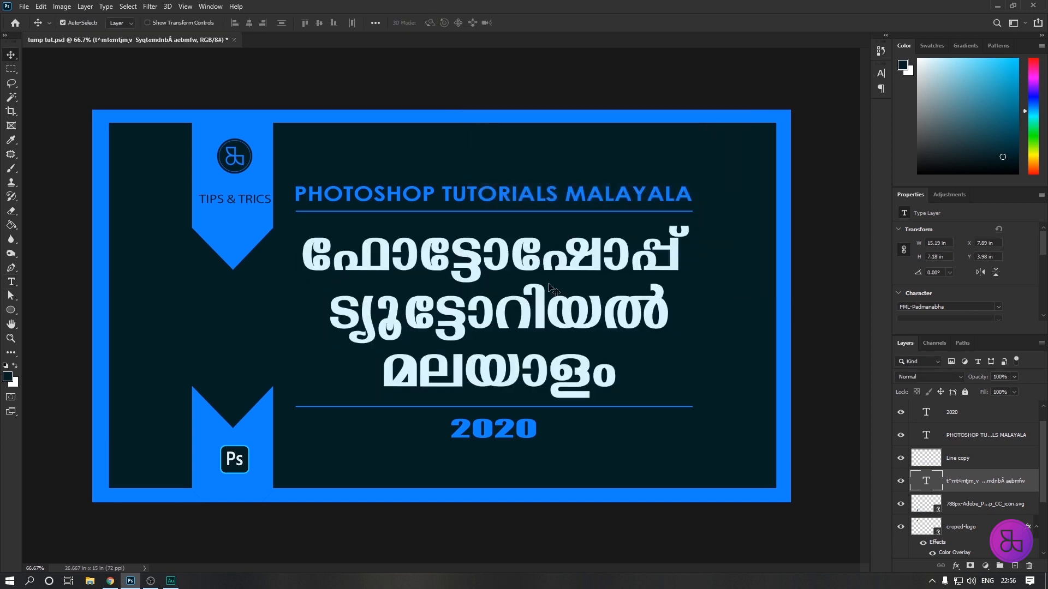